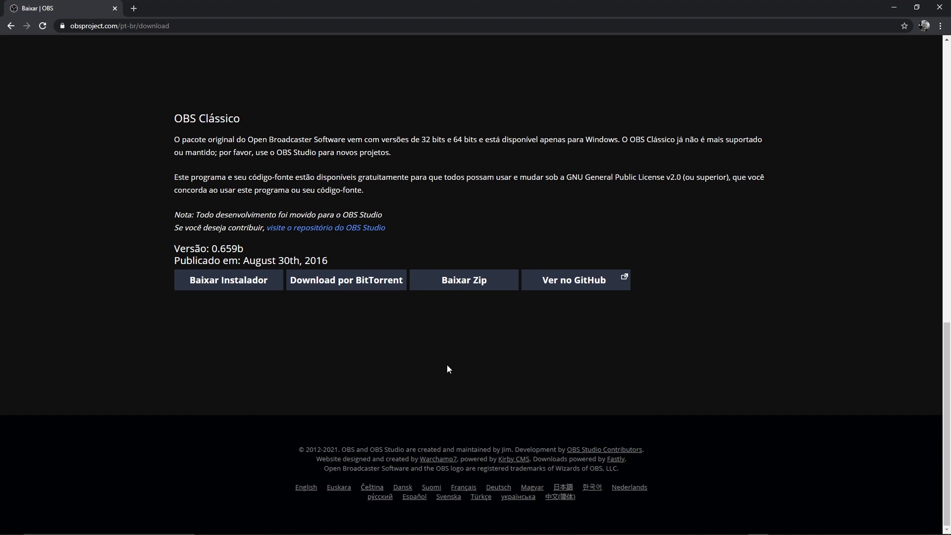
# Download the 64-bit Windows installer for OBS Studio 26.1.1 and save it to Área de Trabalho.
pyautogui.scroll(15, 447, 369)
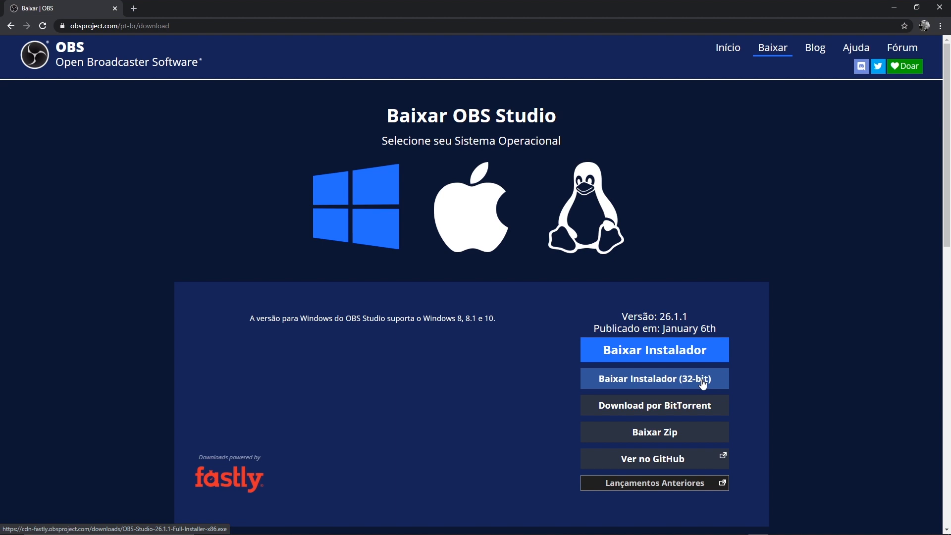
pyautogui.click(627, 351)
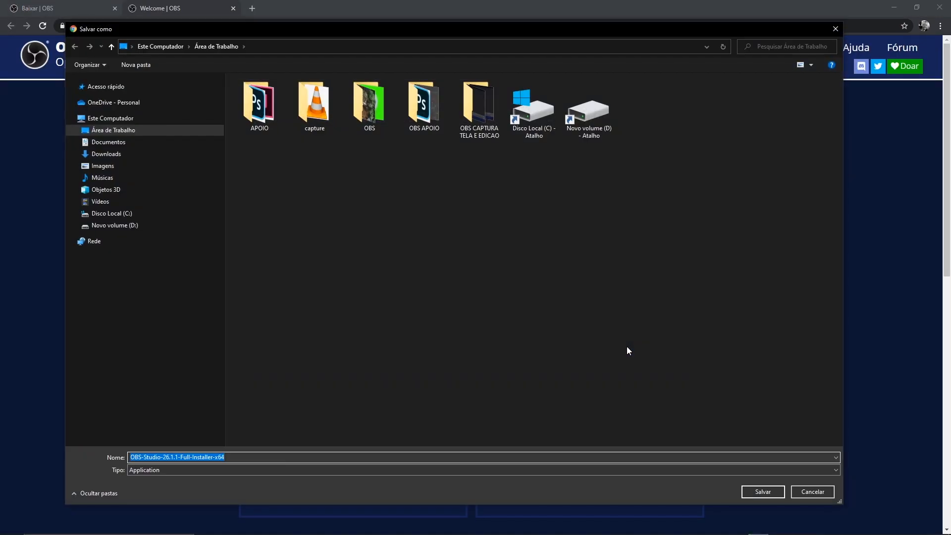
pyautogui.click(218, 45)
pyautogui.click(750, 492)
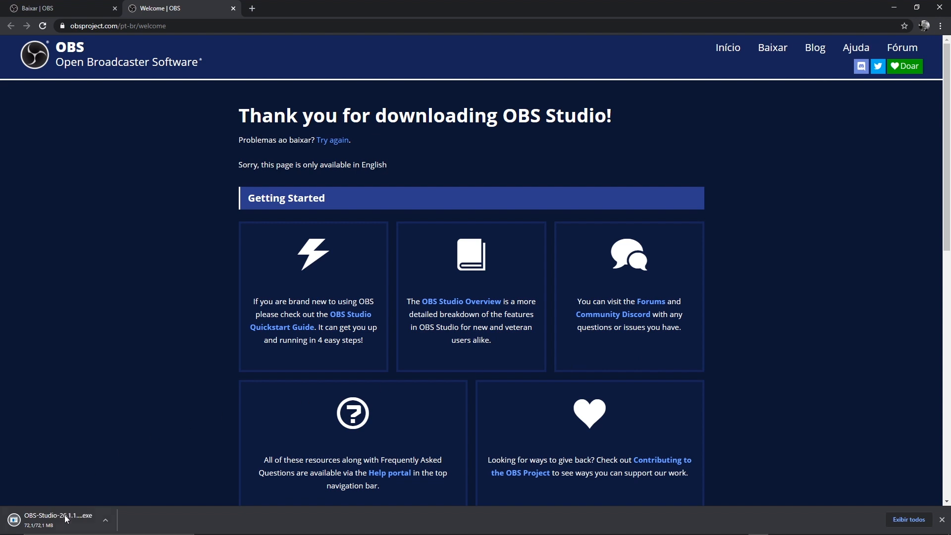
# Run the downloaded installer, install OBS Studio 26.1.1 in the default folder, and launch the program.
pyautogui.click(41, 526)
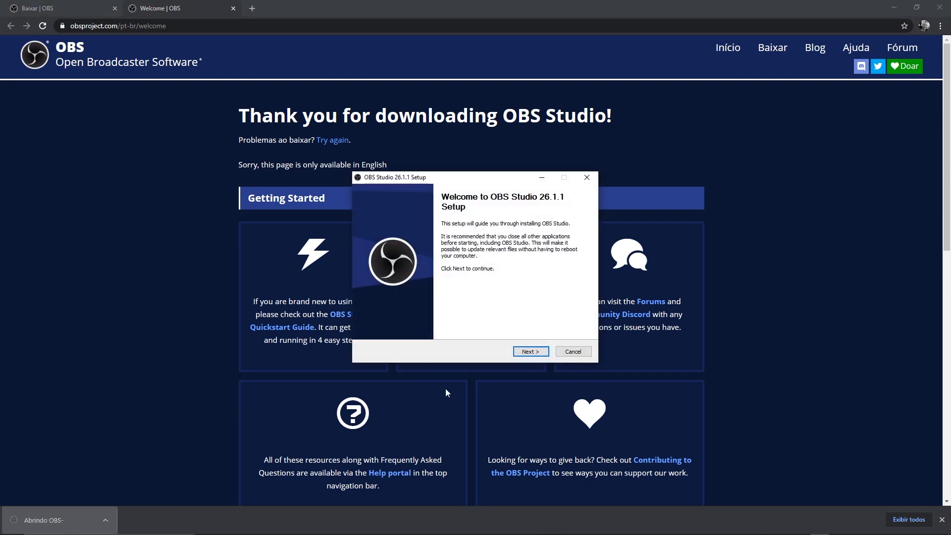
pyautogui.click(530, 351)
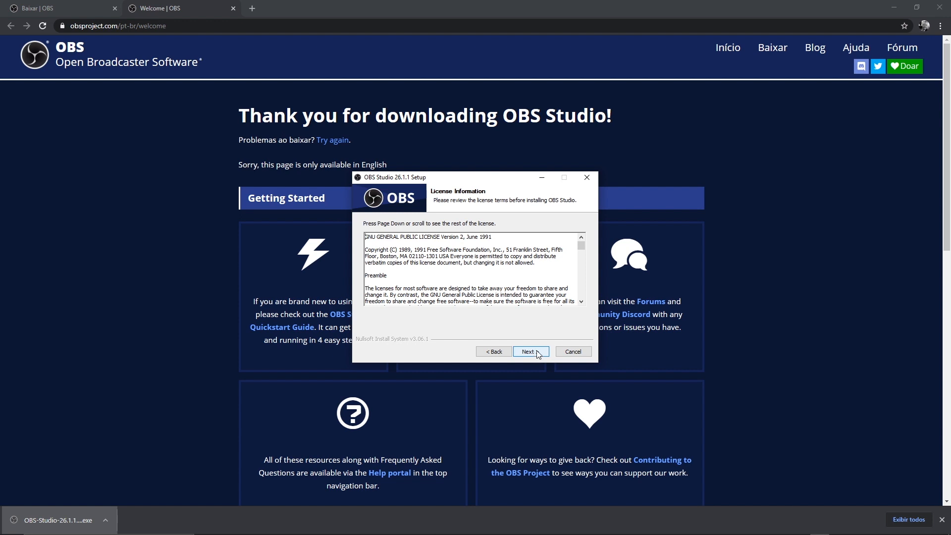
pyautogui.click(530, 351)
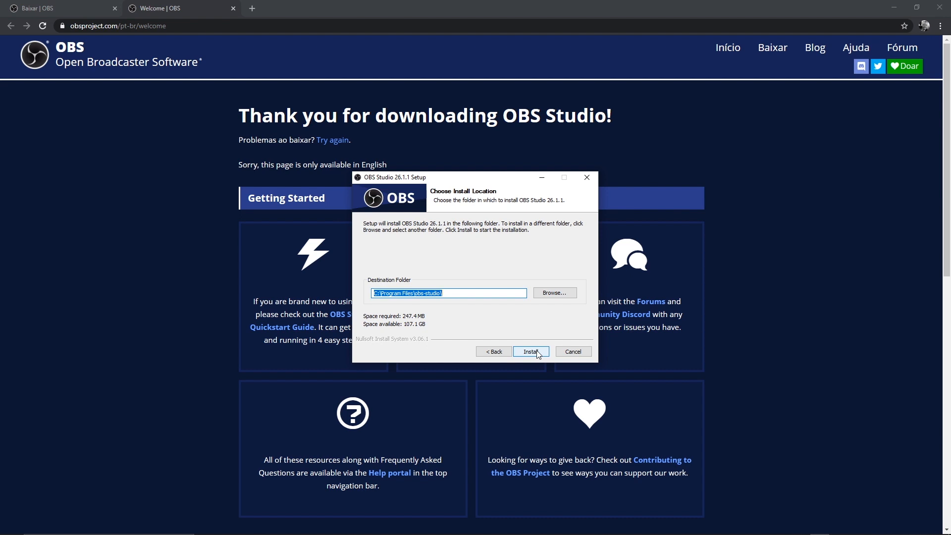
pyautogui.click(537, 351)
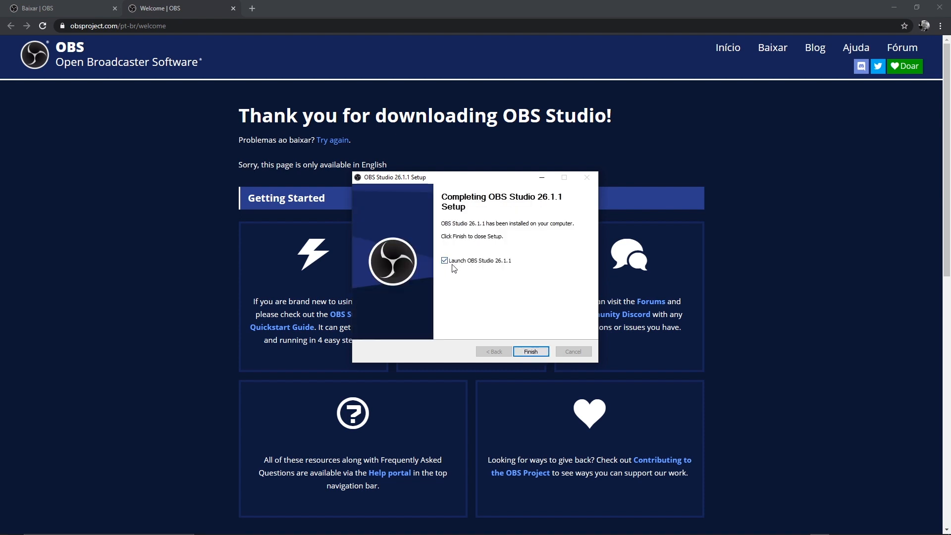
pyautogui.click(531, 352)
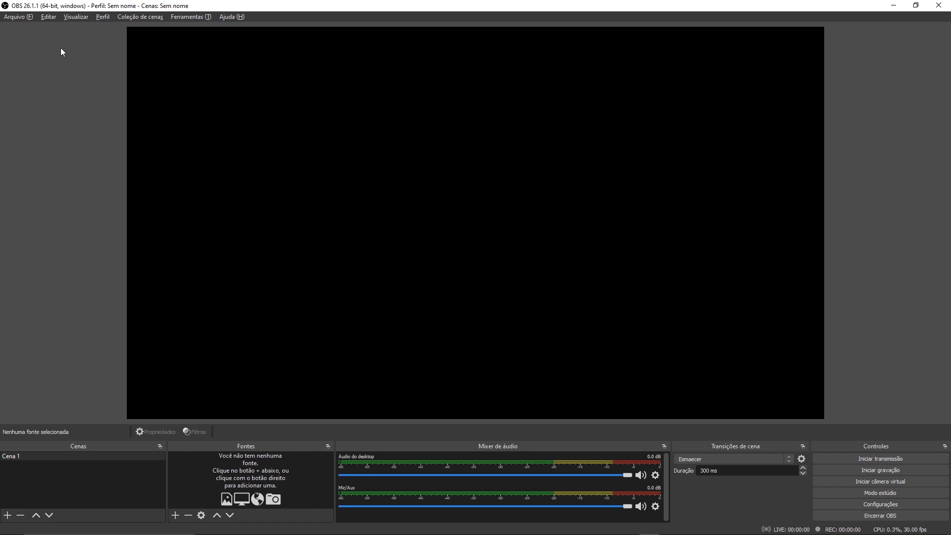
# Open the OBS settings and examine the general options for output, source snapping, projectors, system tray and preview.
pyautogui.click(17, 19)
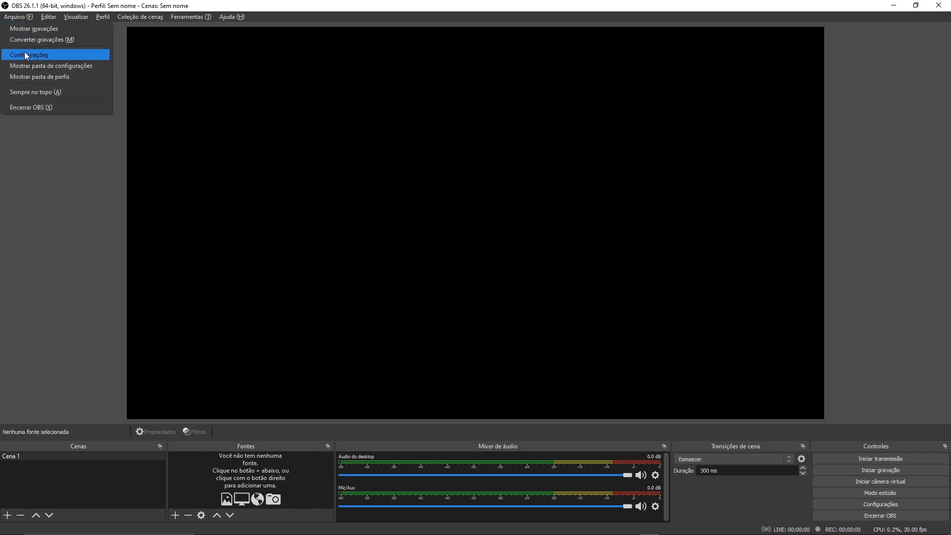
pyautogui.click(25, 54)
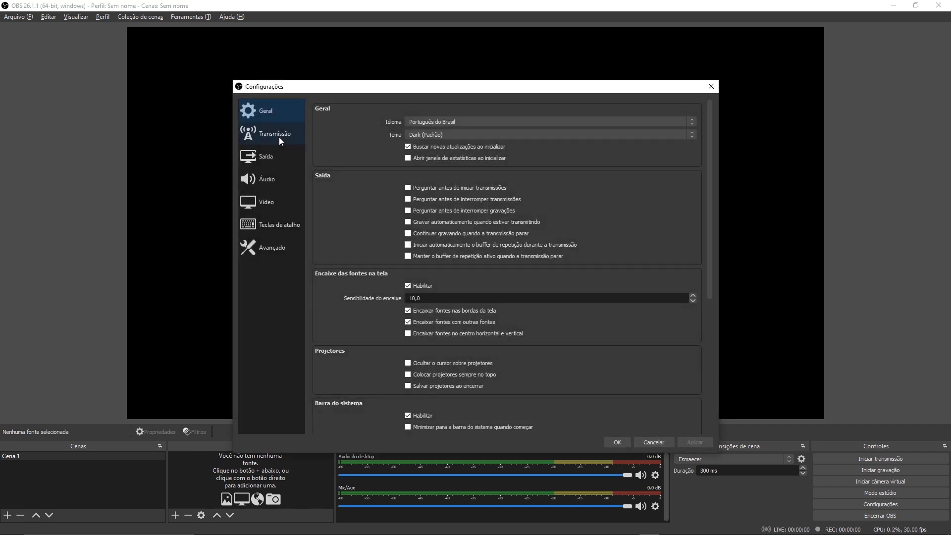
pyautogui.moveTo(345, 92); pyautogui.dragTo(349, 46)
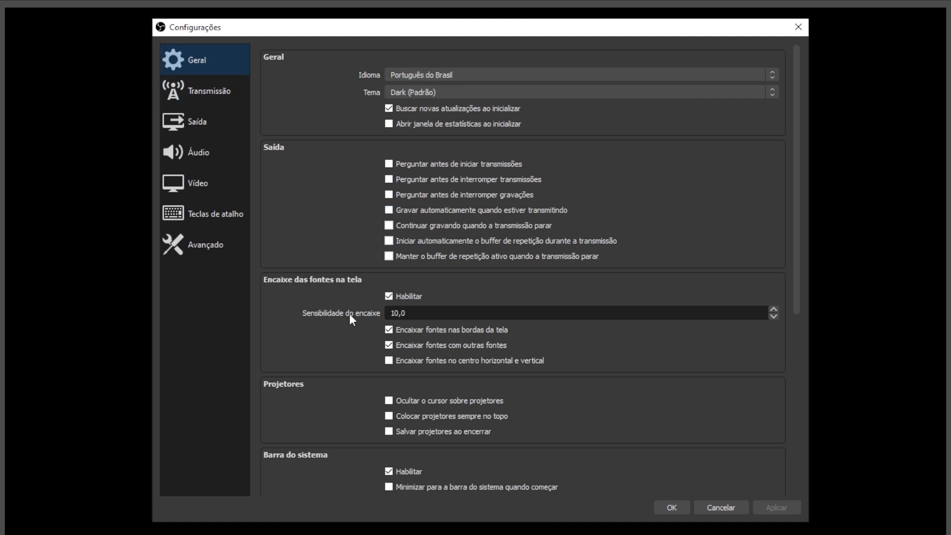
pyautogui.scroll(-2, 602, 188)
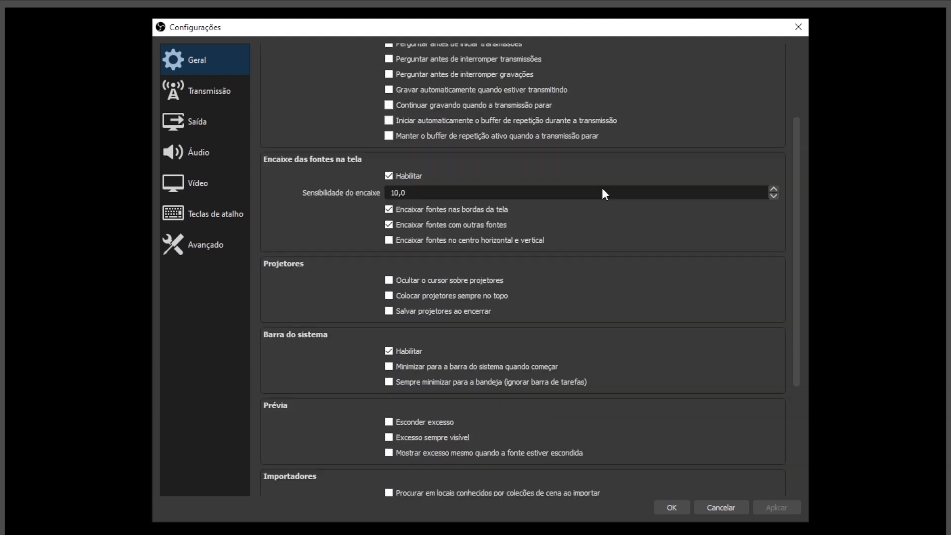
pyautogui.scroll(-7, 603, 191)
pyautogui.scroll(9, 579, 233)
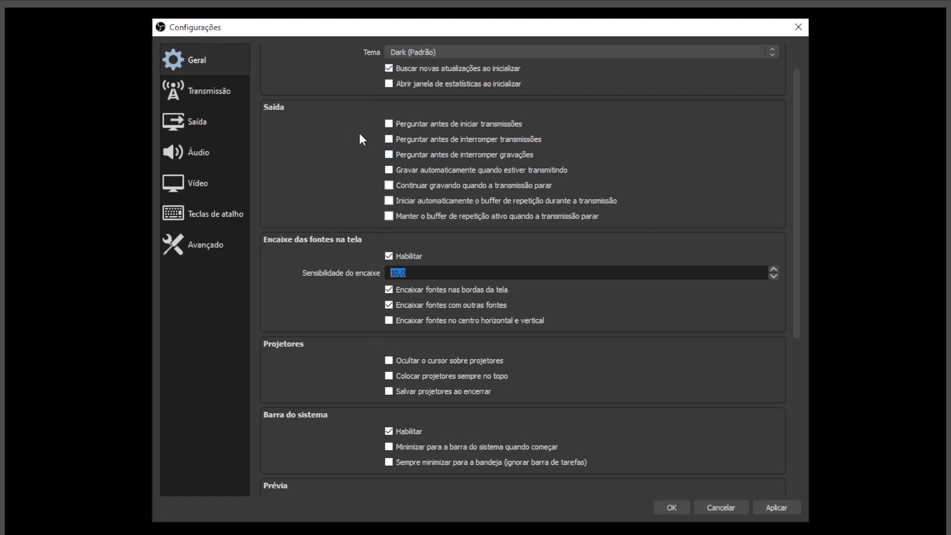
# In the streaming settings, review the available services, choose Personalizado, and make the server field ready for entry.
pyautogui.click(203, 92)
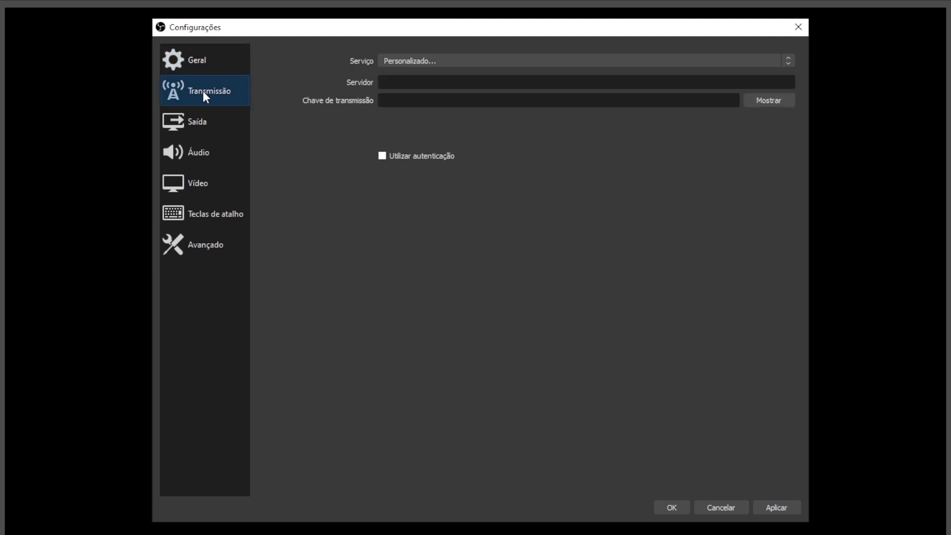
pyautogui.click(409, 60)
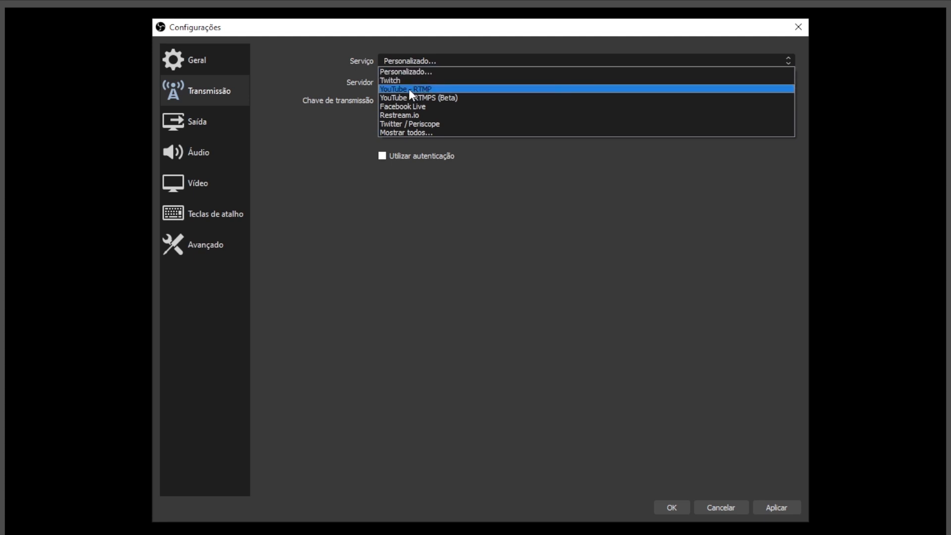
pyautogui.click(426, 133)
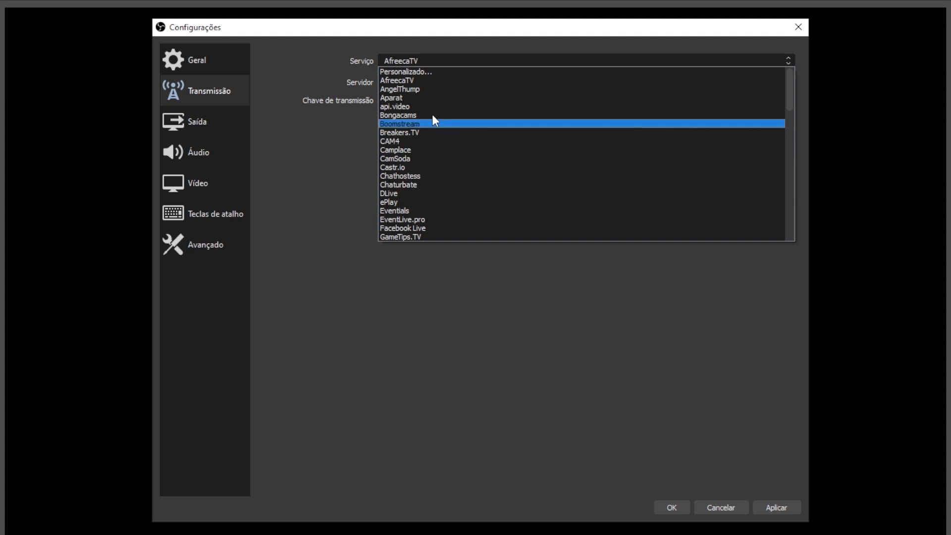
pyautogui.click(420, 71)
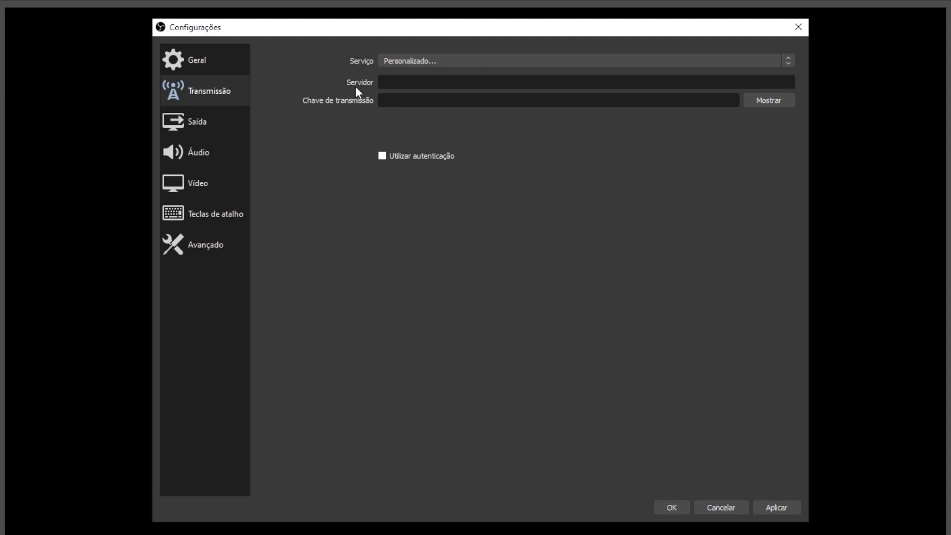
pyautogui.click(397, 98)
pyautogui.click(399, 81)
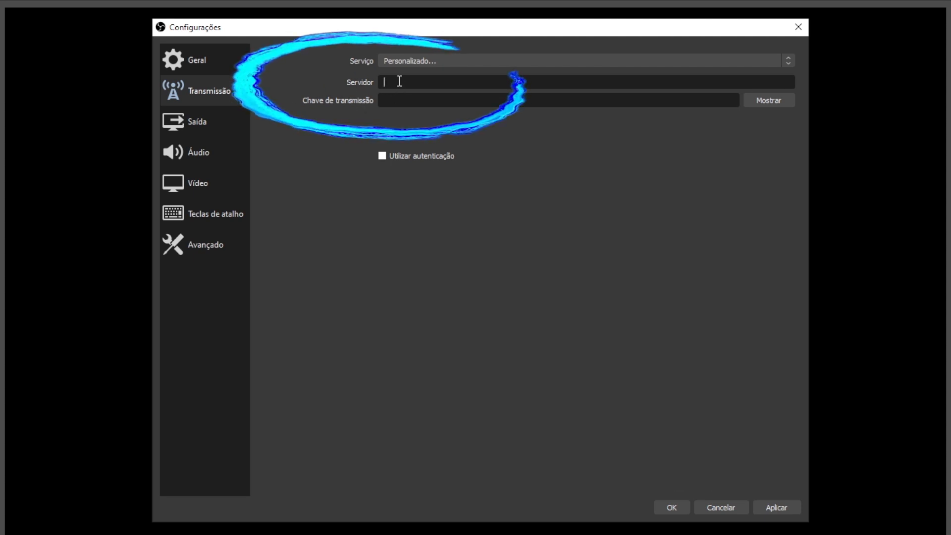
pyautogui.click(399, 100)
pyautogui.click(395, 84)
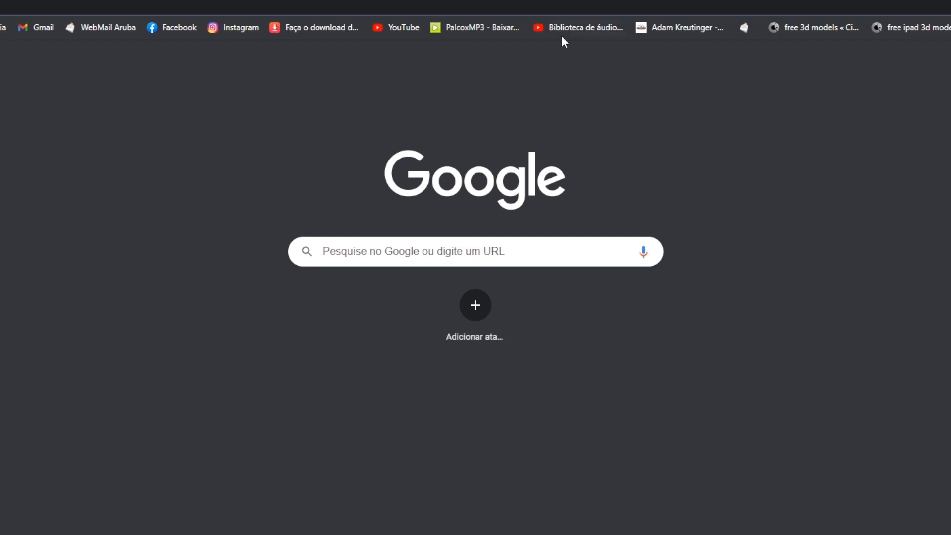
# Switch to the browser, open YouTube's live streaming page, and copy the primary stream URL.
pyautogui.click(396, 27)
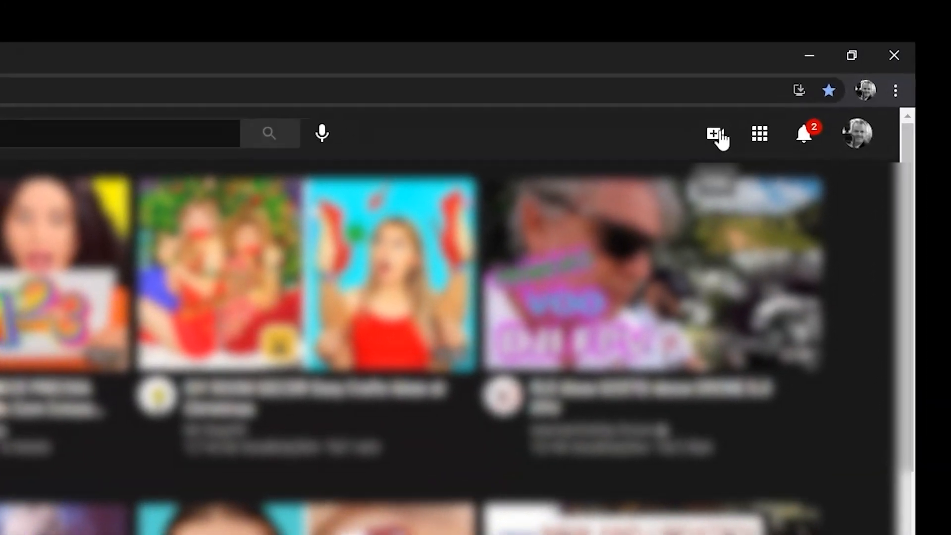
pyautogui.click(717, 135)
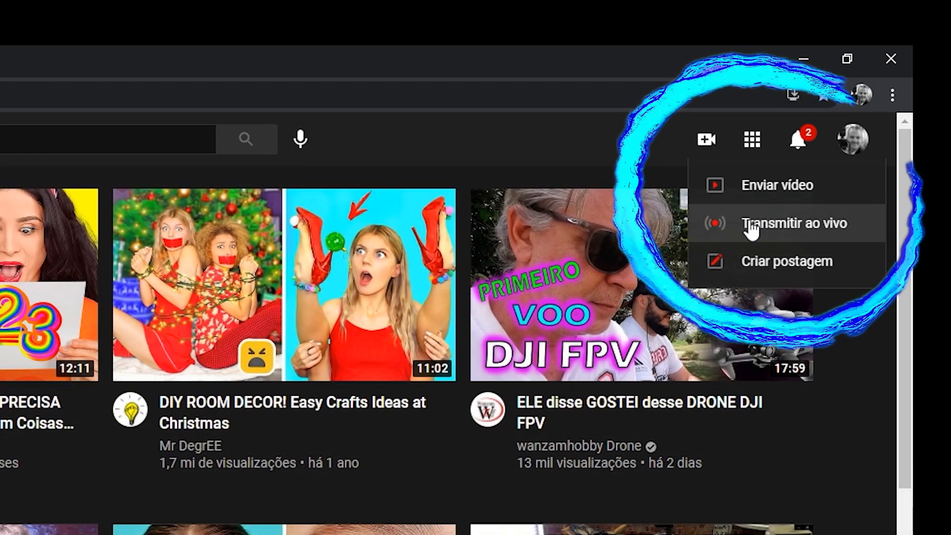
pyautogui.click(751, 228)
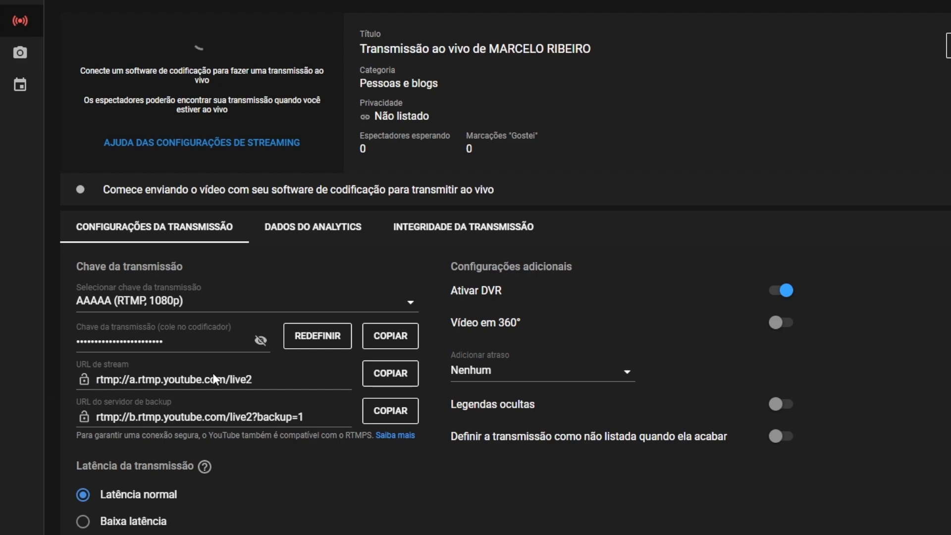
pyautogui.click(388, 379)
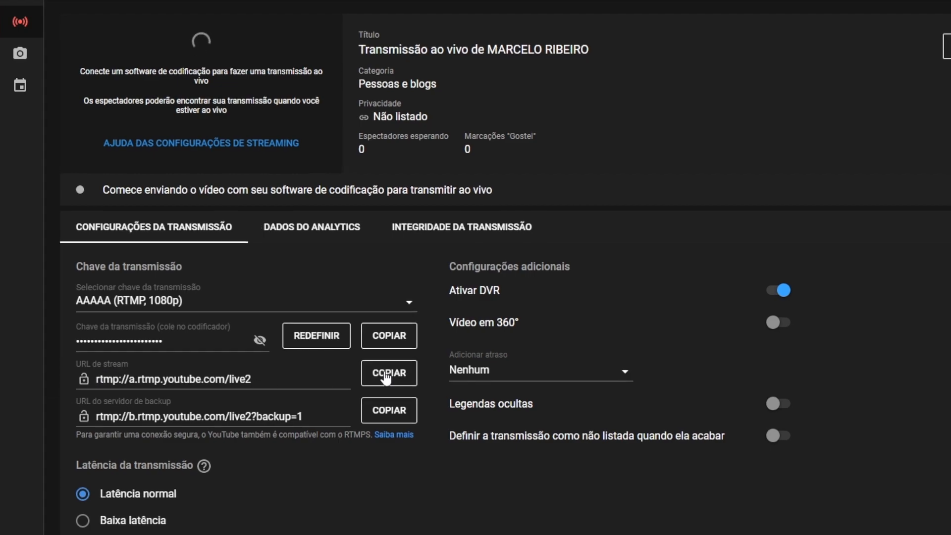
# Switch back to OBS and set the streaming server to rtmp://a.rtmp.youtube.com/live2.
pyautogui.hotkey('alt', 'Tab')
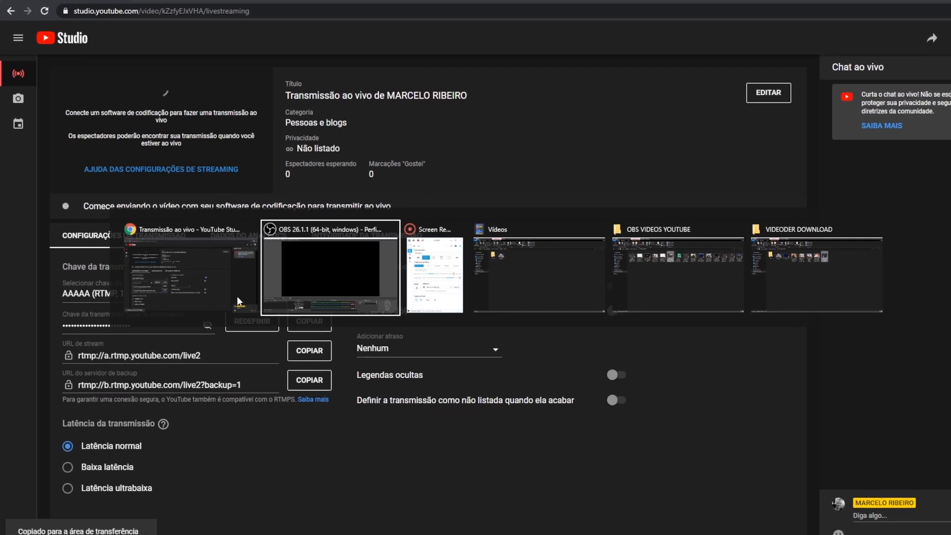
pyautogui.press('Tab')
pyautogui.press('Tab')
pyautogui.press('Tab')
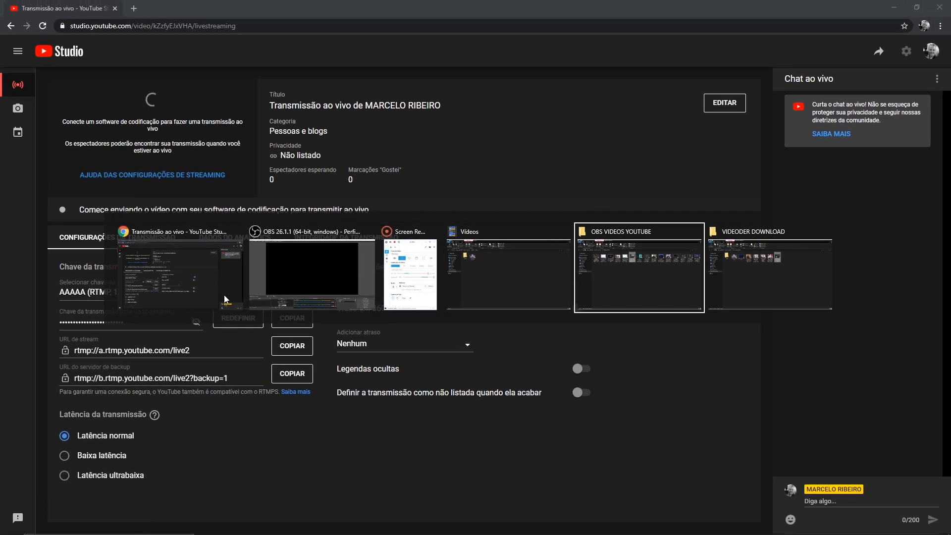
pyautogui.press('Tab')
pyautogui.press('Tab')
pyautogui.press('Tab')
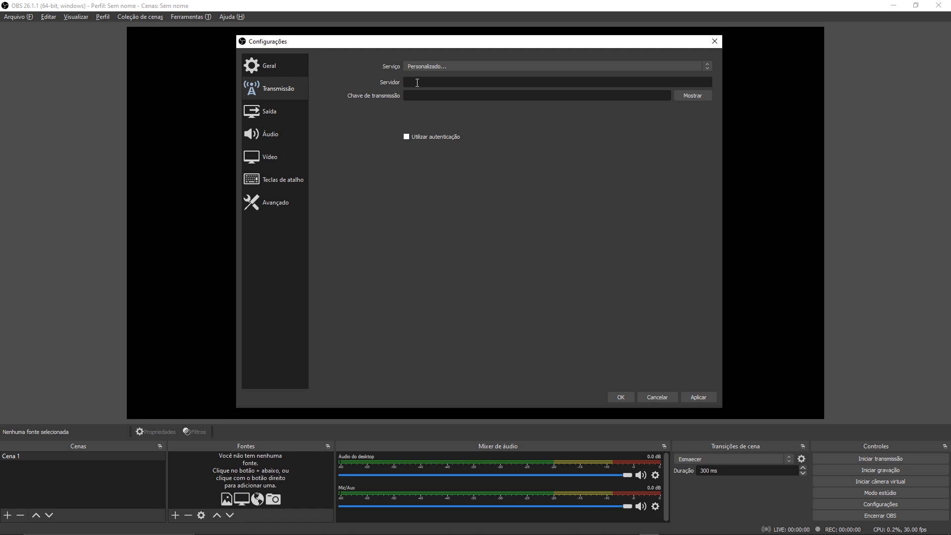
pyautogui.write('rtmp://a.rtmp.youtube.com/live2')
# Paste the YouTube stream key into the OBS stream key field and apply the streaming settings.
pyautogui.hotkey('alt', 'Tab')
pyautogui.hotkey('ctrl', 'v')
pyautogui.click(705, 398)
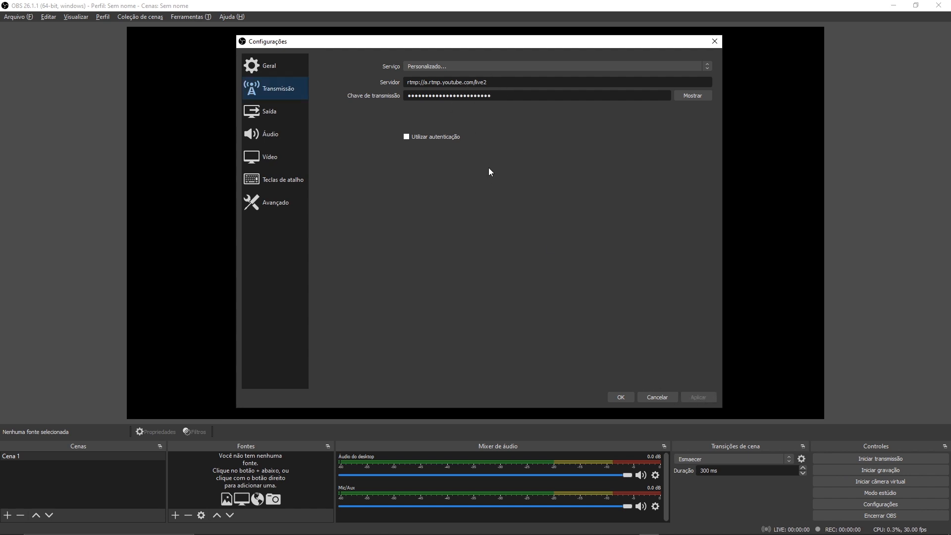
# In the output settings, look at the Simples output mode and return the mode to Avançado.
pyautogui.click(273, 112)
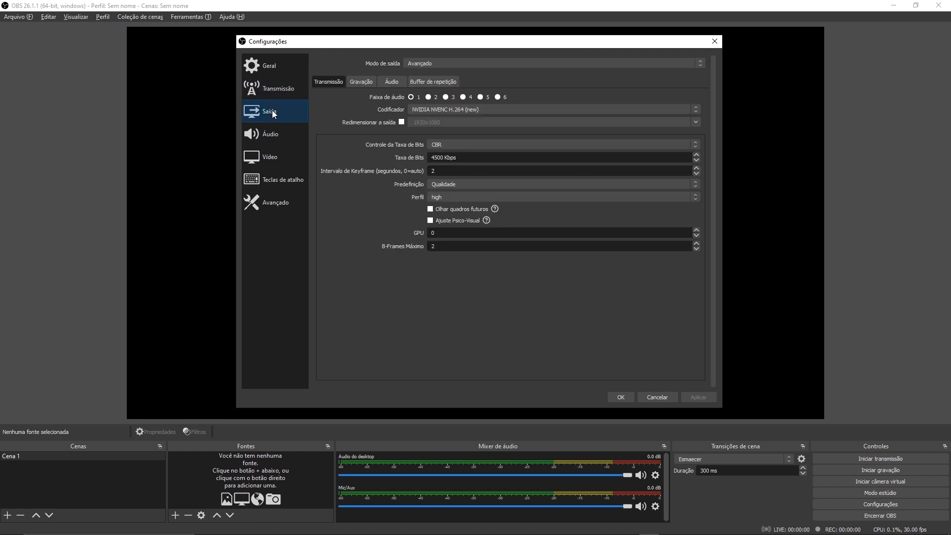
pyautogui.click(417, 67)
pyautogui.click(423, 62)
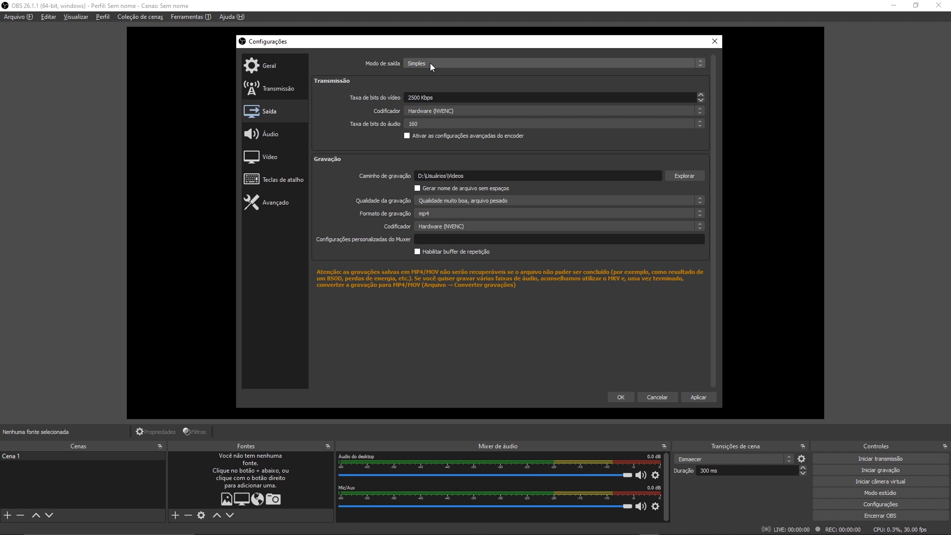
pyautogui.click(430, 64)
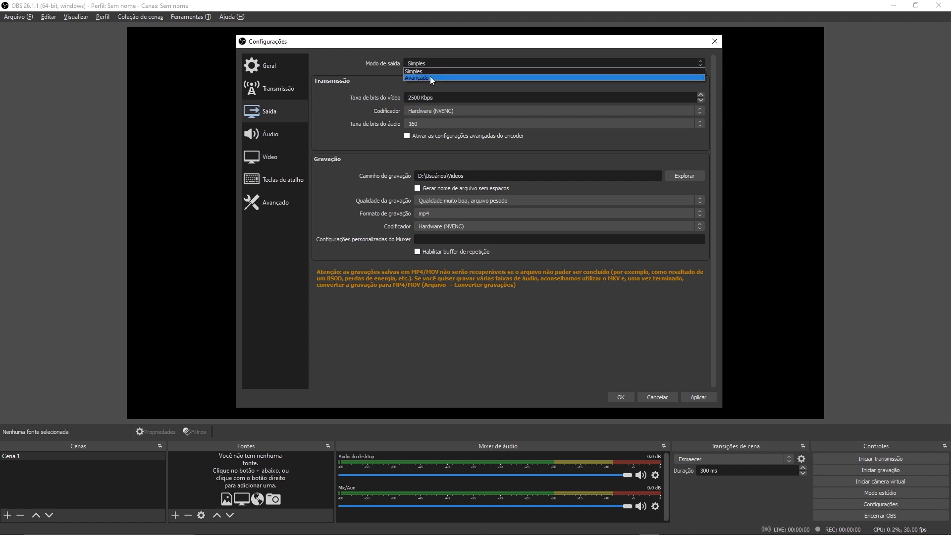
pyautogui.click(429, 76)
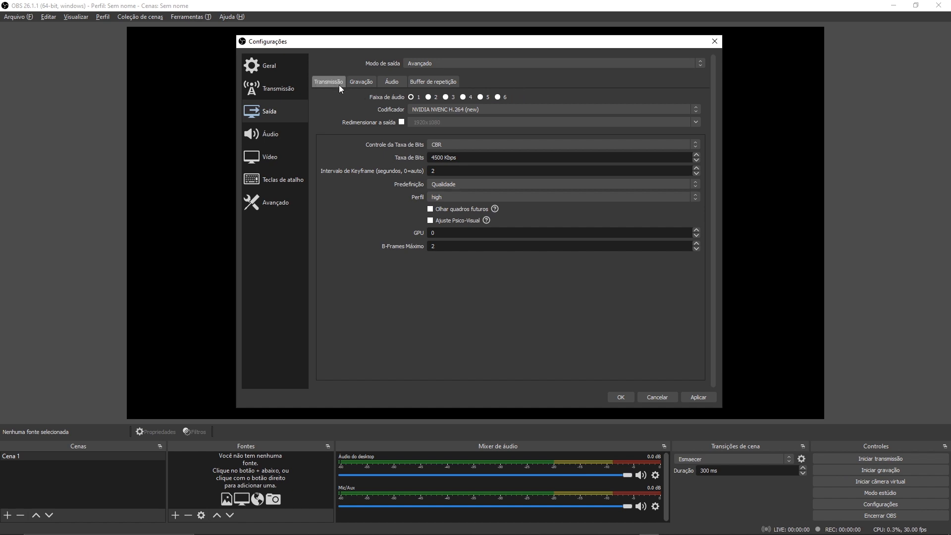
# Set the streaming output to audio track 1 with the NVIDIA NVENC H.264 (new) encoder.
pyautogui.click(411, 98)
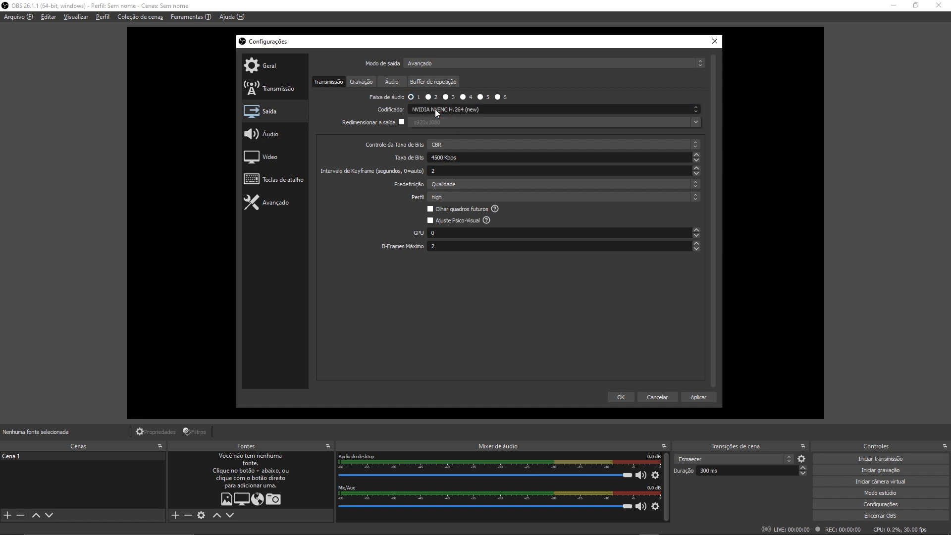
pyautogui.click(419, 109)
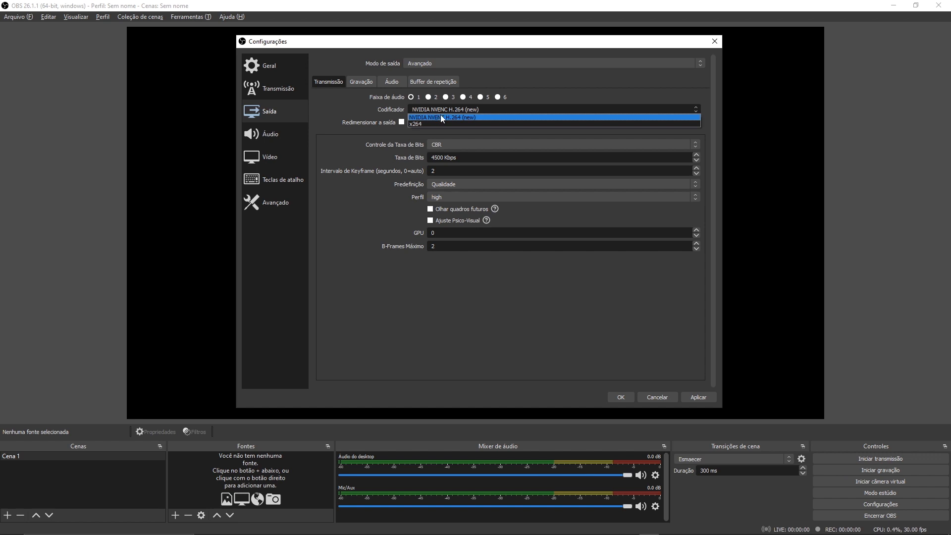
pyautogui.click(446, 116)
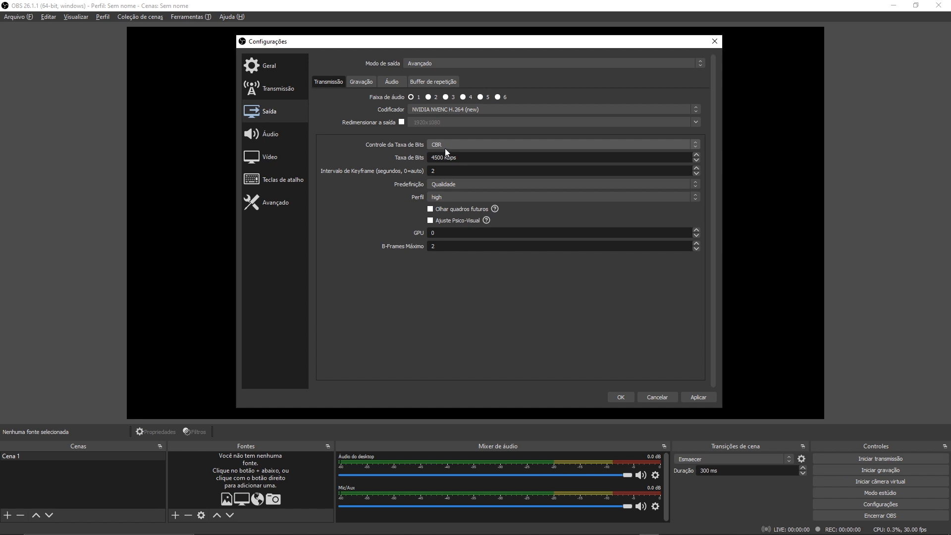
# Switch to the browser and search Google in a new tab for youtube taxa de bits.
pyautogui.moveTo(460, 157); pyautogui.dragTo(411, 159)
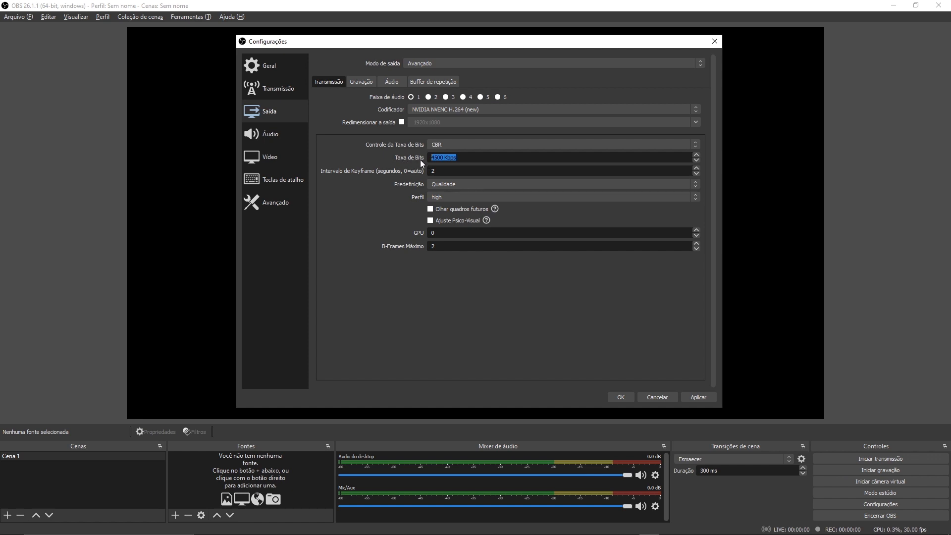
pyautogui.hotkey('alt', 'Tab')
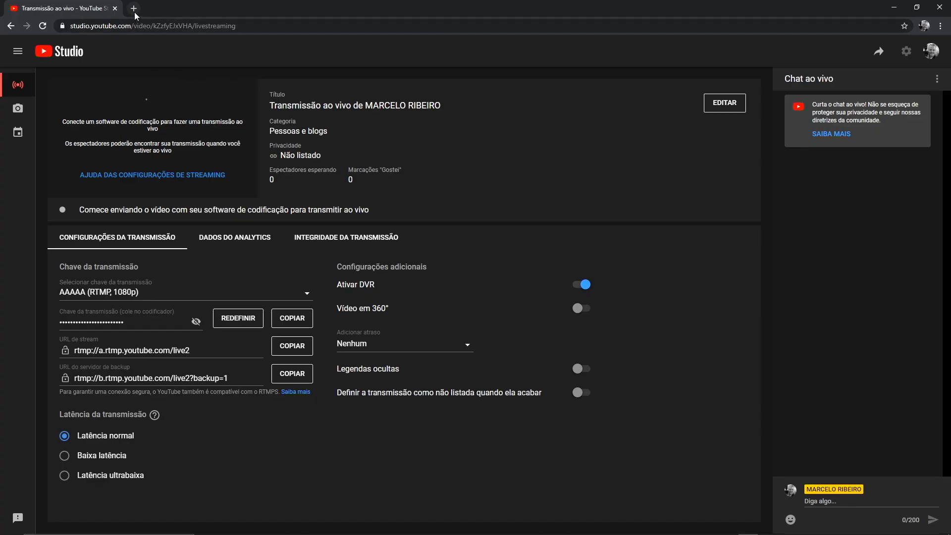
pyautogui.click(134, 9)
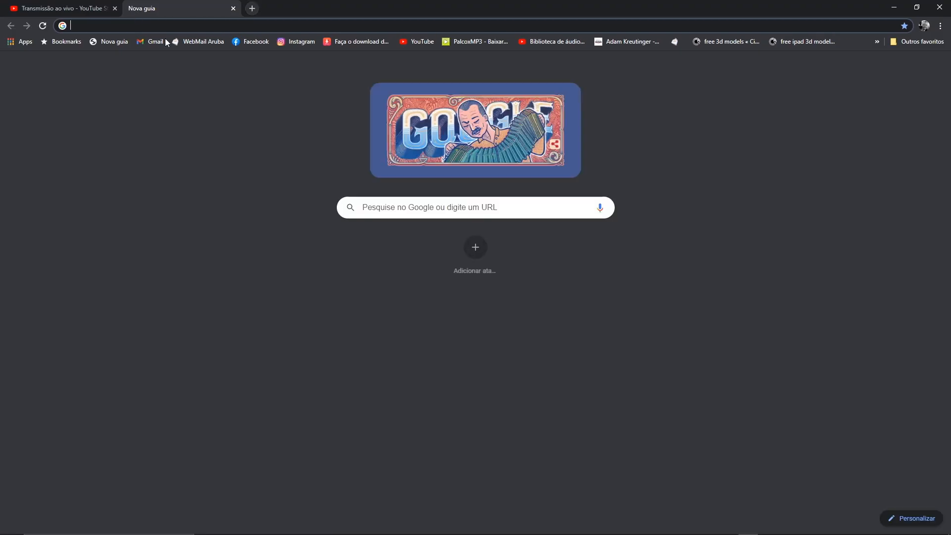
pyautogui.click(194, 29)
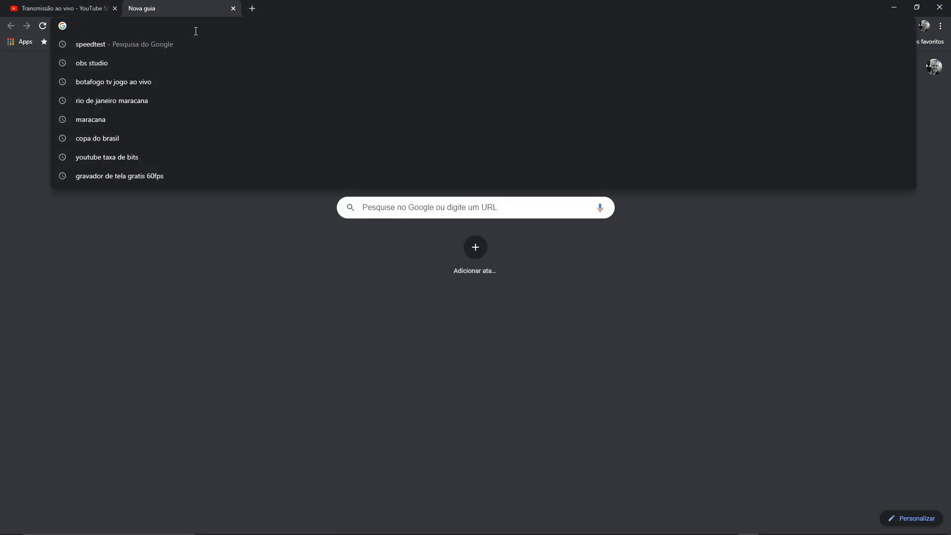
pyautogui.write('youtube ta')
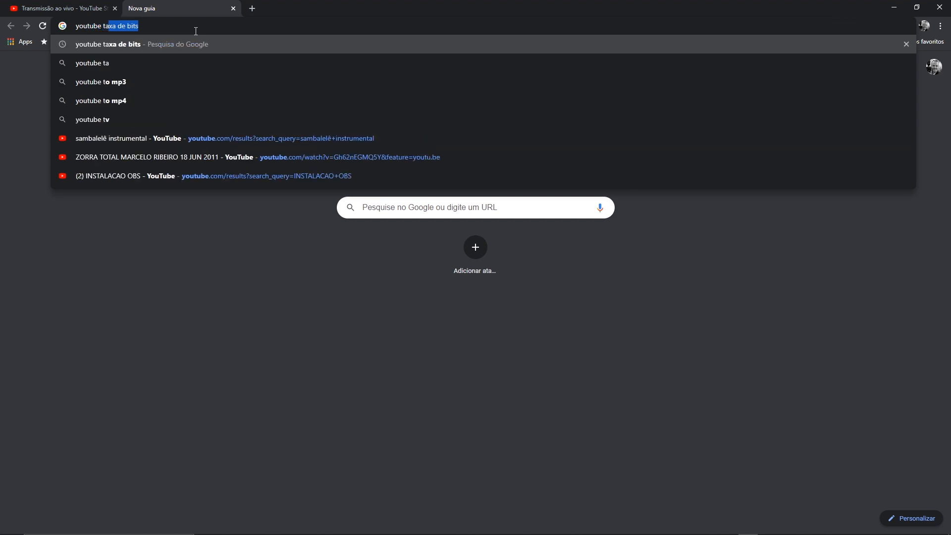
pyautogui.write('xa de bvi')
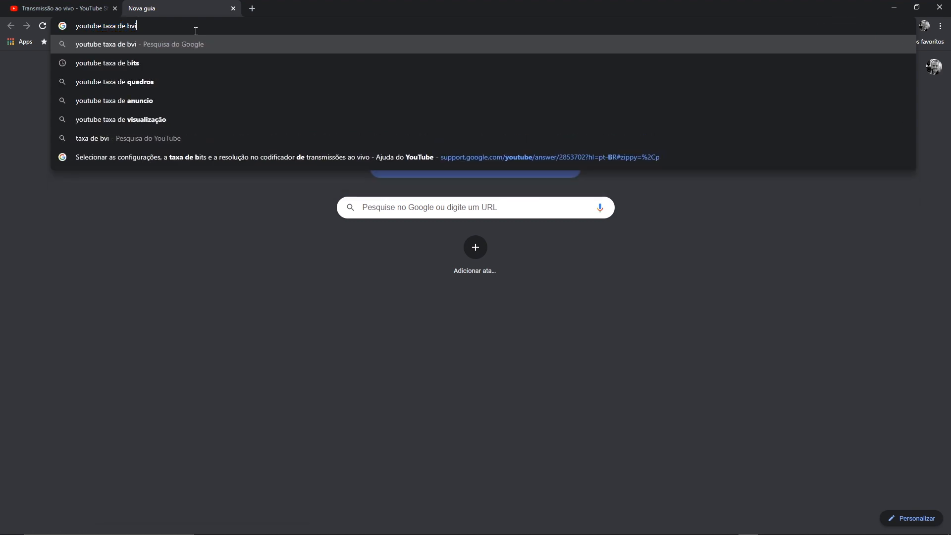
pyautogui.press('BackSpace')
pyautogui.press('BackSpace')
pyautogui.write('its')
pyautogui.press('Return')
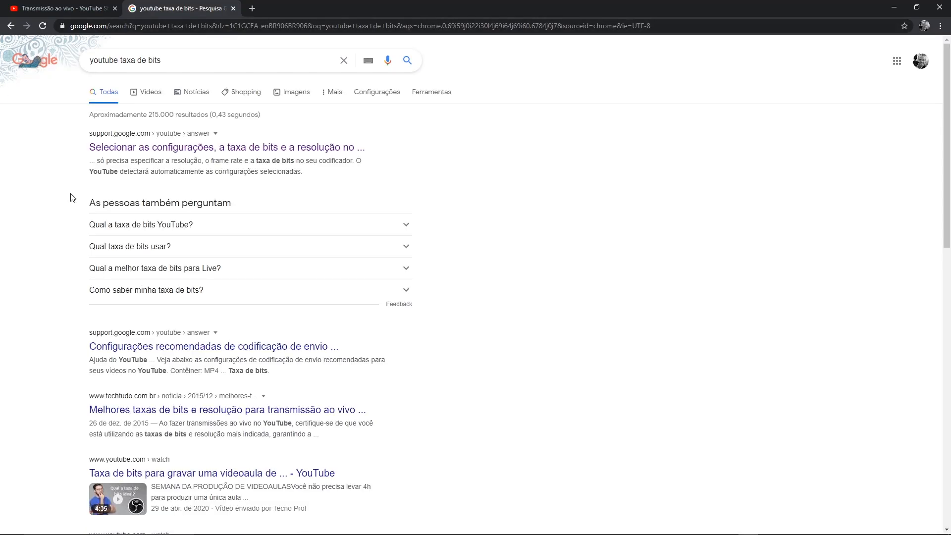
# Open the YouTube Help article on live encoder settings and examine the 1080p resolution and video bitrate range.
pyautogui.click(146, 150)
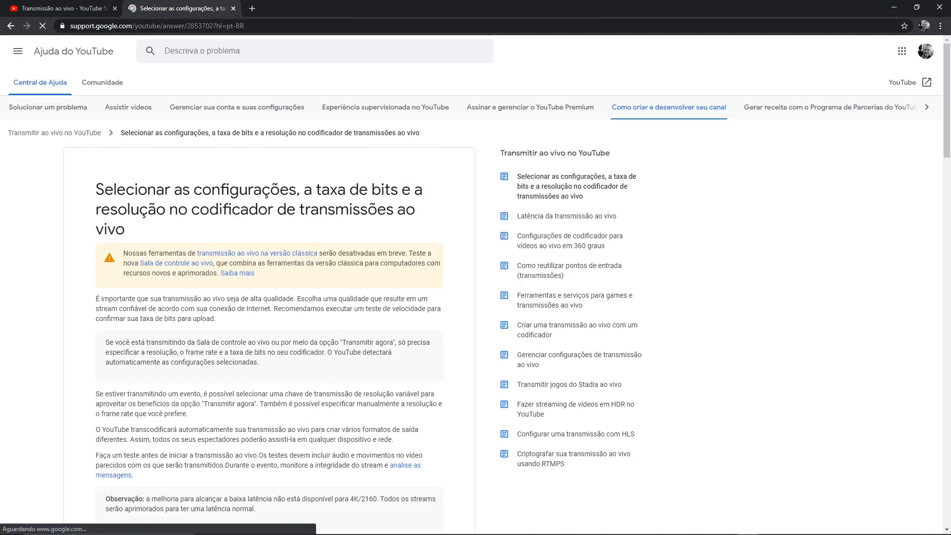
pyautogui.scroll(-5, 239, 223)
pyautogui.scroll(-7, 239, 222)
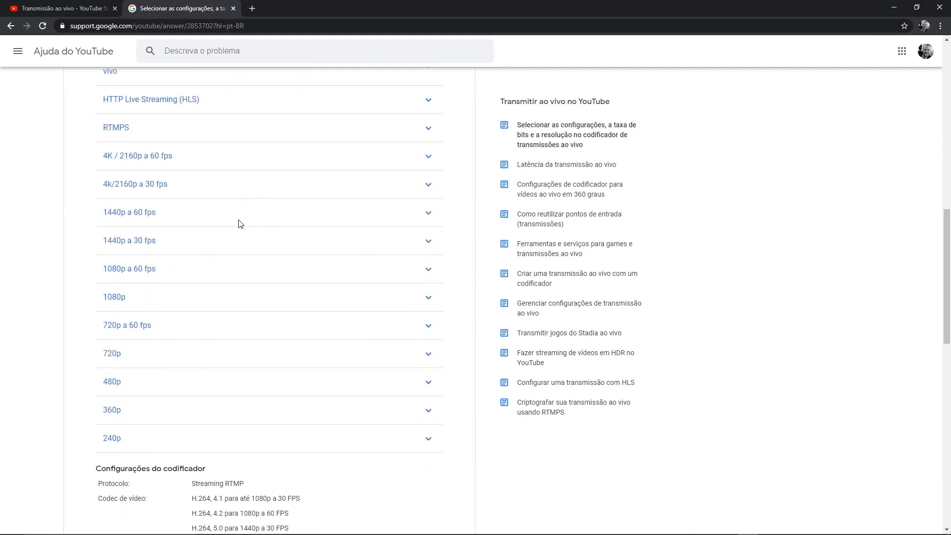
pyautogui.scroll(1, 240, 220)
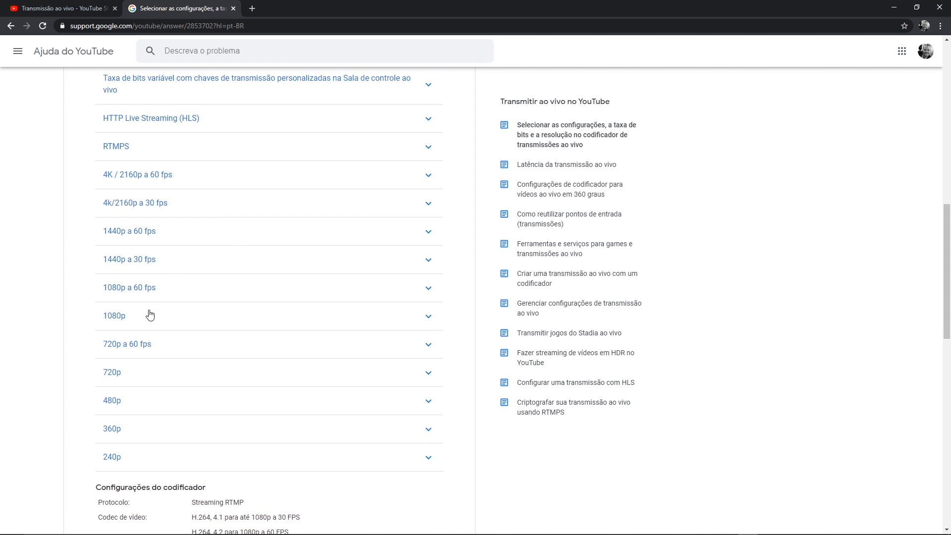
pyautogui.click(429, 317)
pyautogui.moveTo(155, 337); pyautogui.dragTo(201, 343)
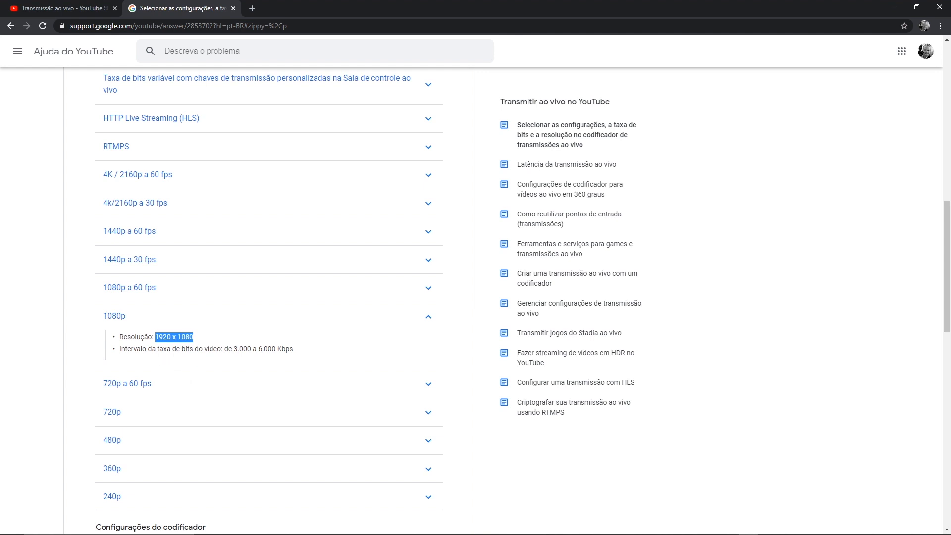
pyautogui.moveTo(232, 349); pyautogui.dragTo(275, 349)
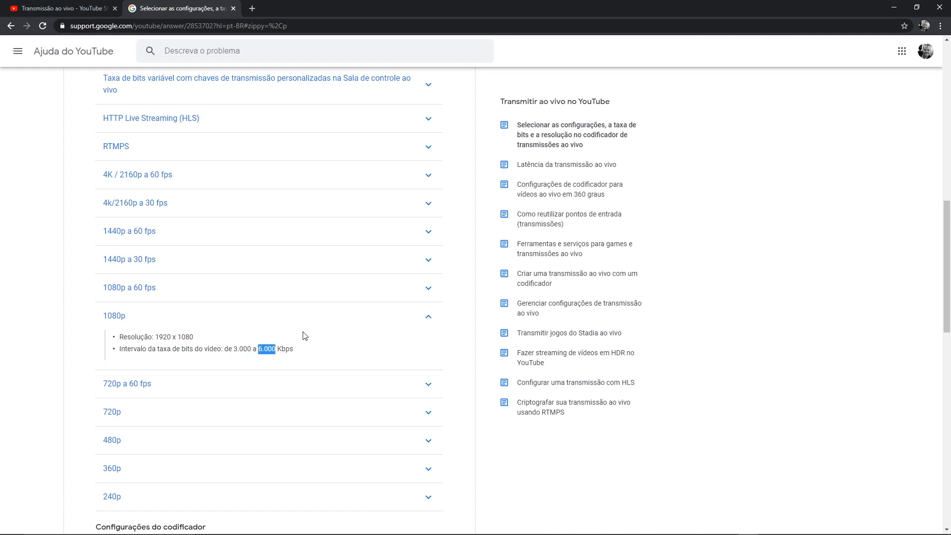
# Switch back to OBS and check the streaming bitrate against YouTube's 1080p recommendation.
pyautogui.hotkey('alt', 'Tab')
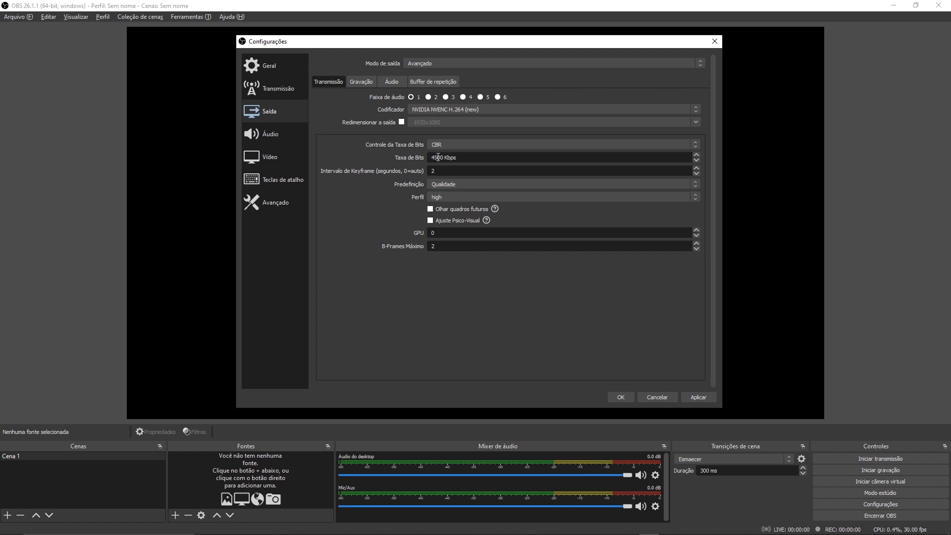
pyautogui.moveTo(438, 157); pyautogui.dragTo(411, 170)
pyautogui.click(468, 158)
# Switch to the browser, search for speedtest in a new tab, and run the Speedtest by Ookla connection test.
pyautogui.hotkey('alt', 'Tab')
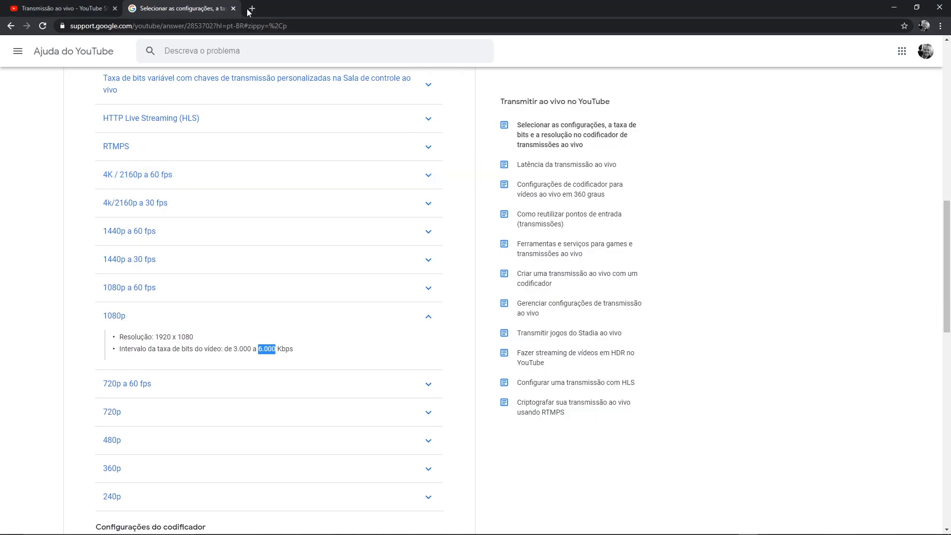
pyautogui.click(252, 9)
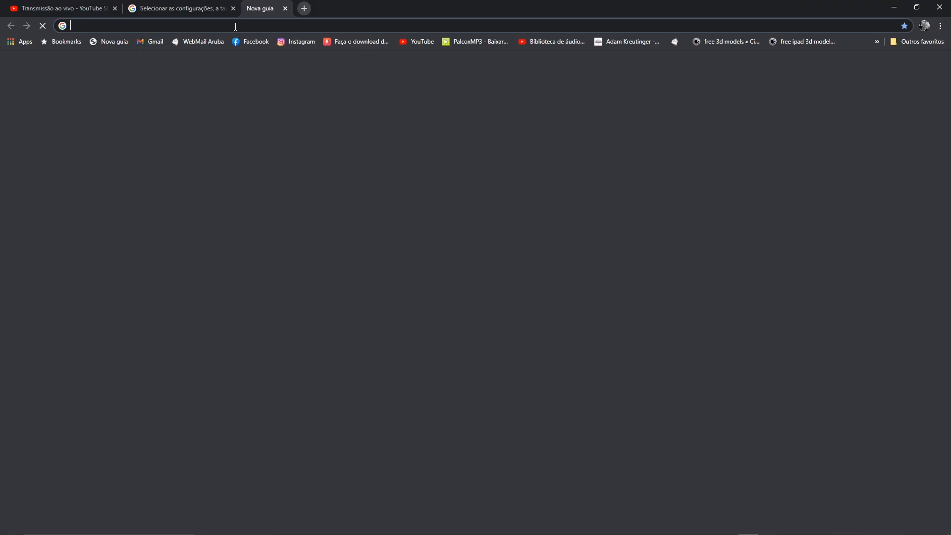
pyautogui.click(202, 31)
pyautogui.write('sp')
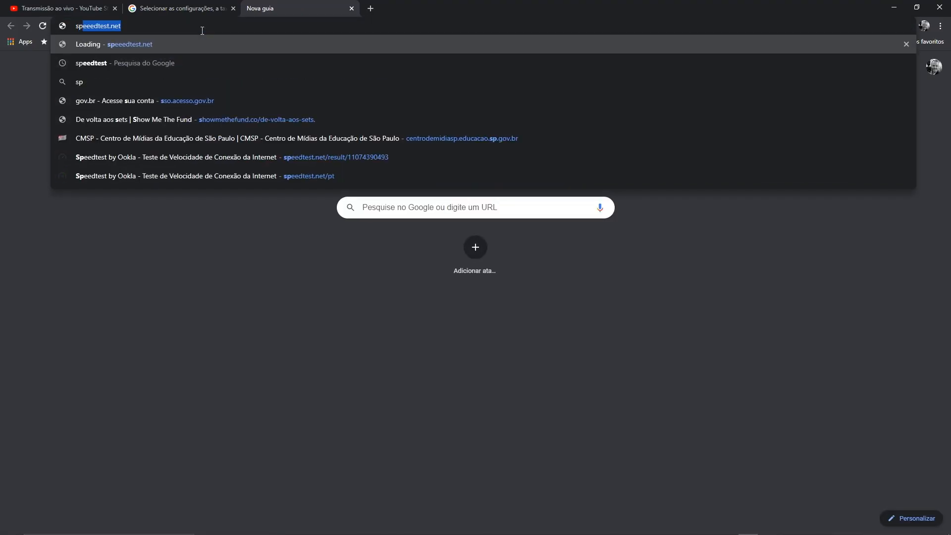
pyautogui.write('eedtest')
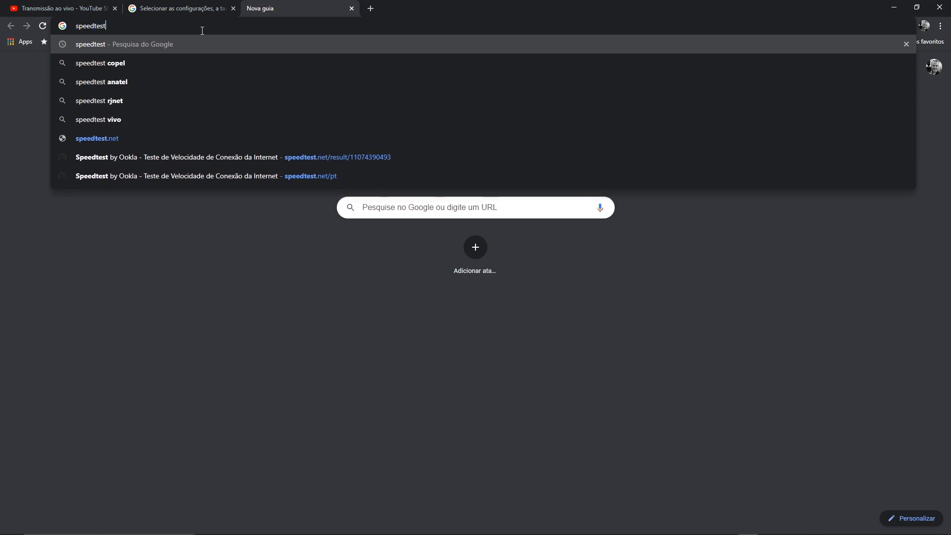
pyautogui.press('Return')
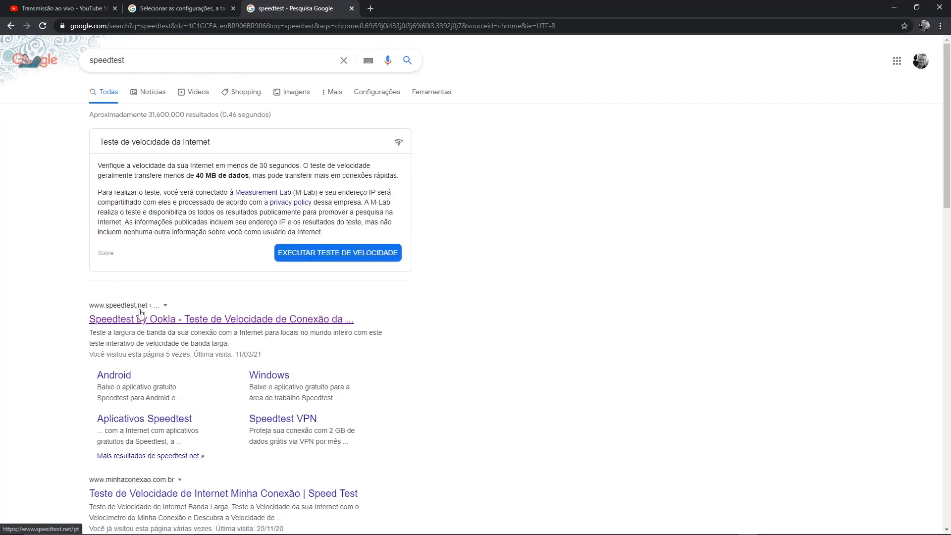
pyautogui.click(161, 321)
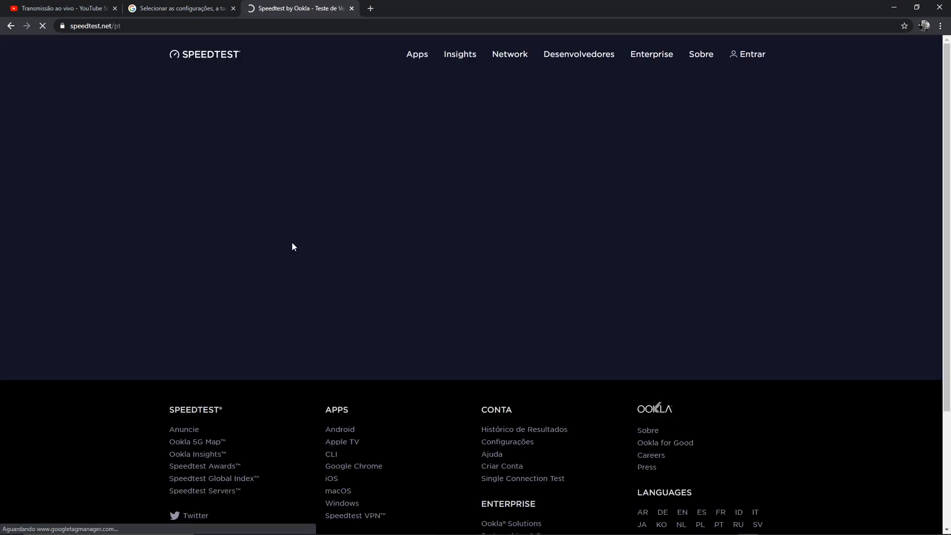
pyautogui.click(431, 214)
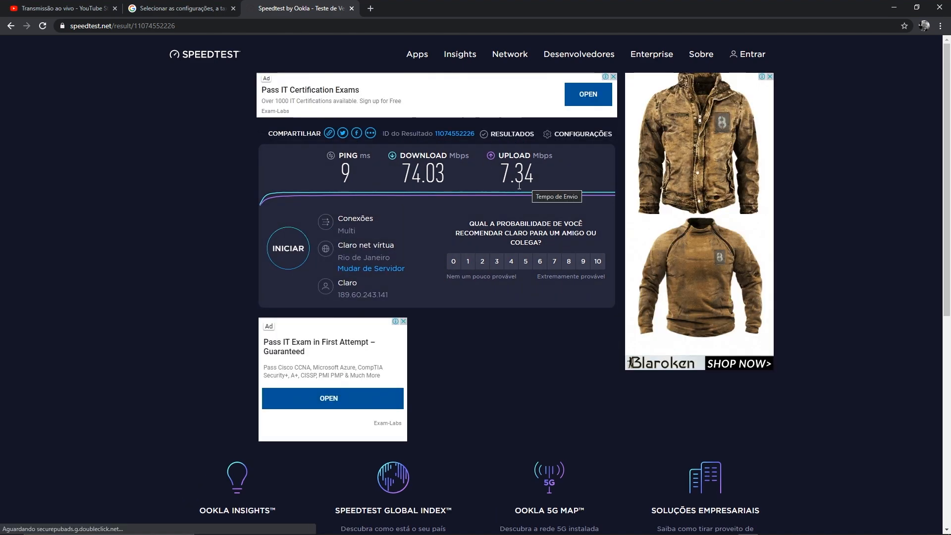
# Compare the OBS streaming bitrate with the Speedtest upload speed and YouTube's 1080p bitrate range.
pyautogui.hotkey('alt', 'Tab')
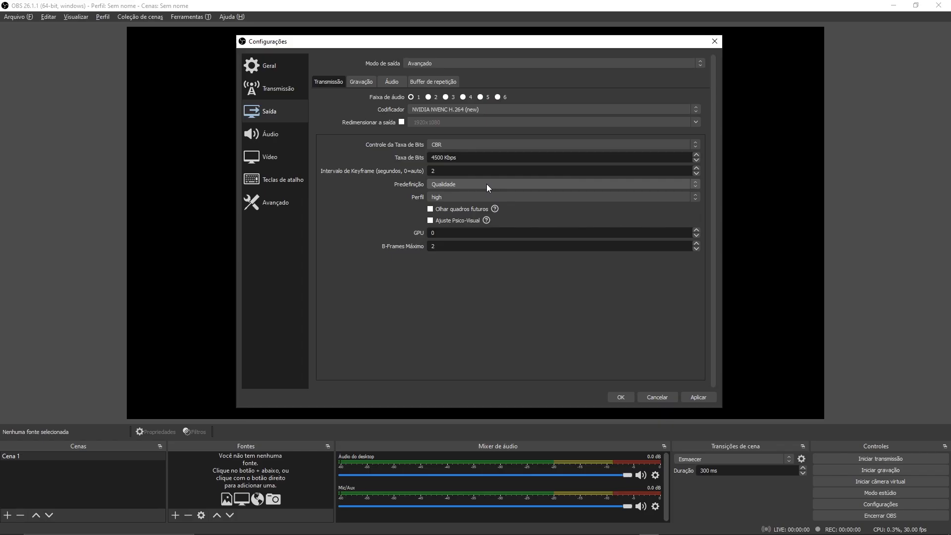
pyautogui.hotkey('alt', 'Tab')
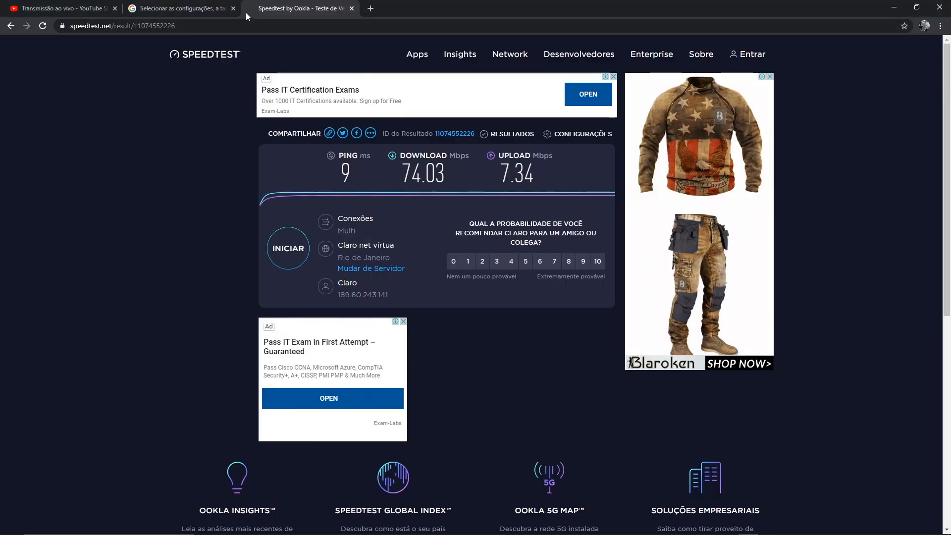
pyautogui.click(211, 9)
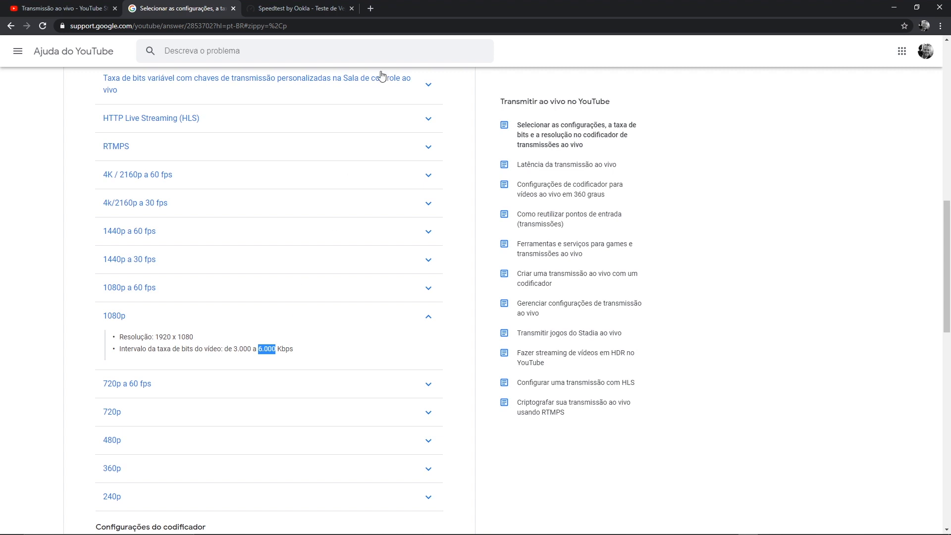
# Switch back to OBS and set the streaming bitrate to 5000 Kbps.
pyautogui.hotkey('alt', 'Tab')
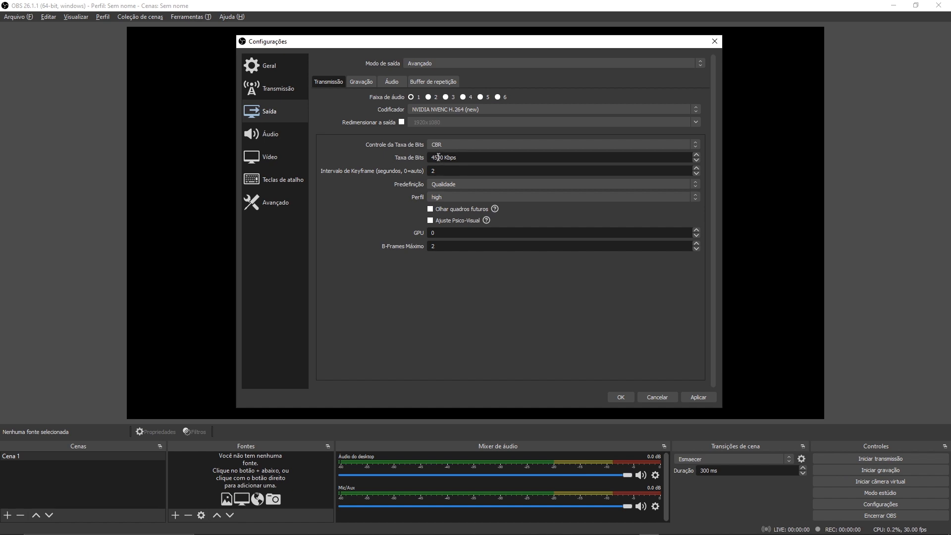
pyautogui.moveTo(438, 158); pyautogui.dragTo(431, 158)
pyautogui.write('50')
pyautogui.moveTo(435, 158); pyautogui.dragTo(426, 157)
pyautogui.click(445, 174)
pyautogui.click(446, 272)
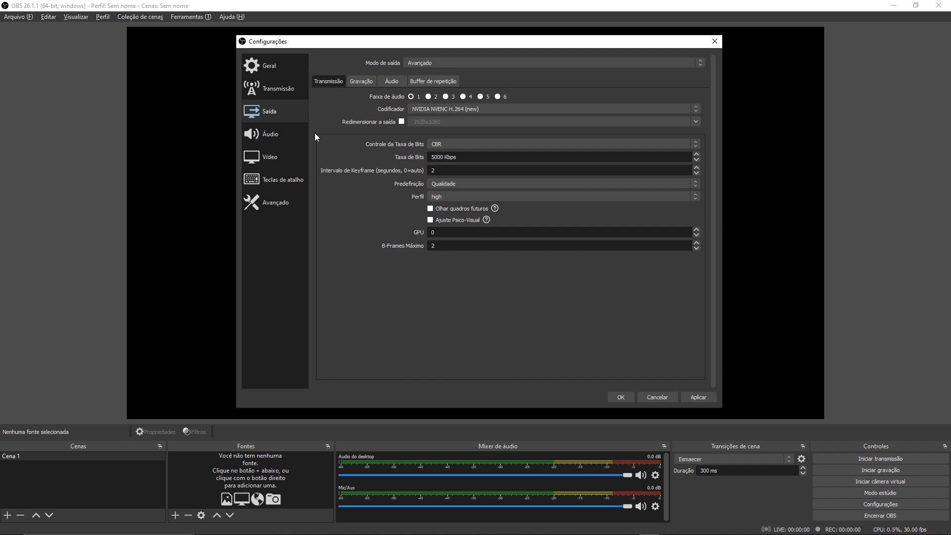
# Configure the recording output with mp4 format, the NVIDIA NVENC H.264 (new) encoder and a 20000 Kbps bitrate.
pyautogui.click(360, 80)
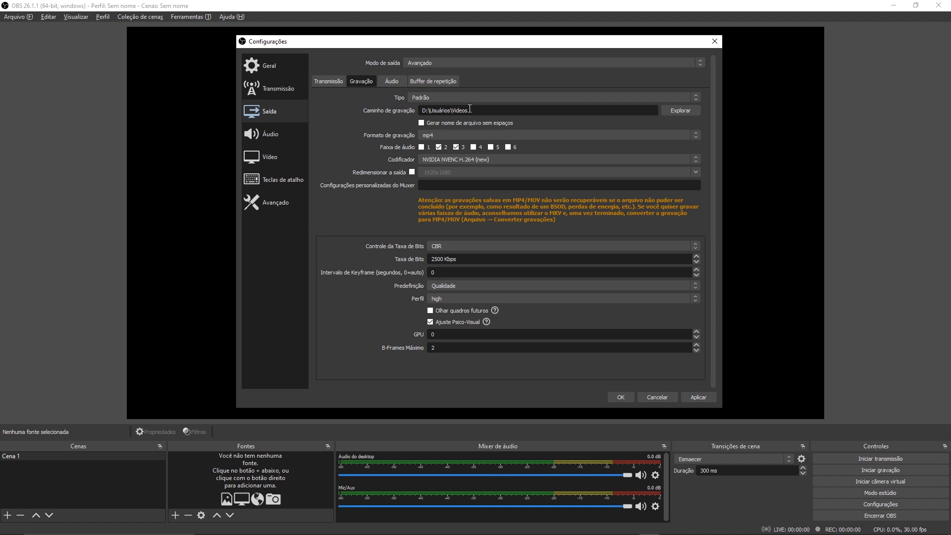
pyautogui.click(430, 135)
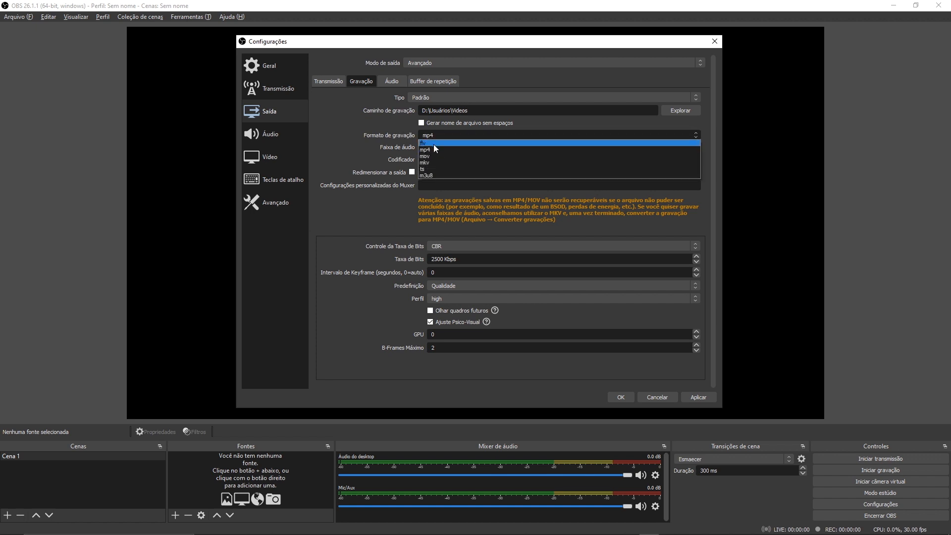
pyautogui.click(433, 148)
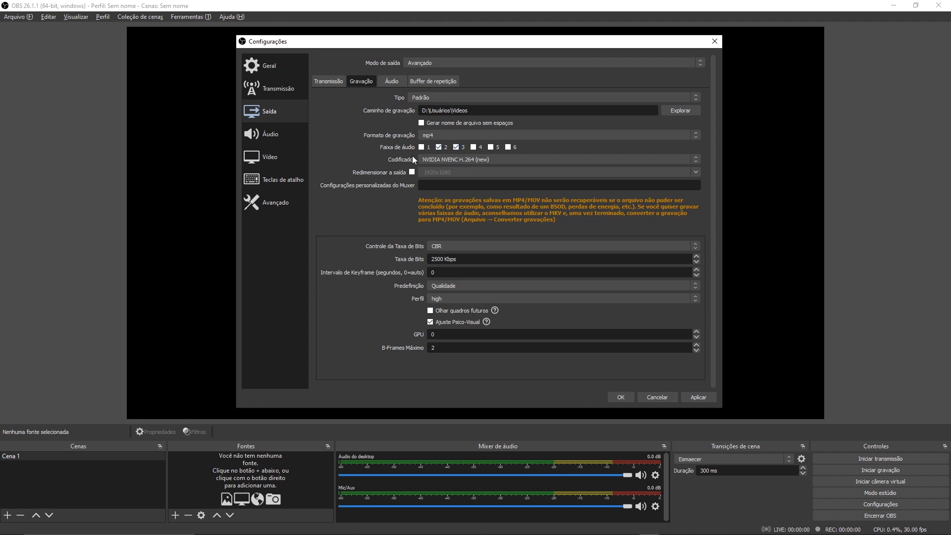
pyautogui.click(441, 159)
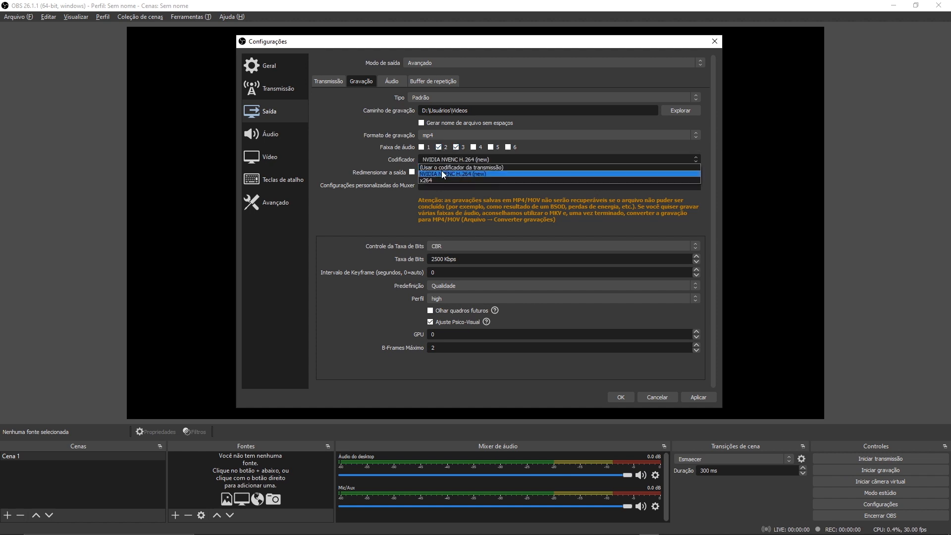
pyautogui.click(442, 173)
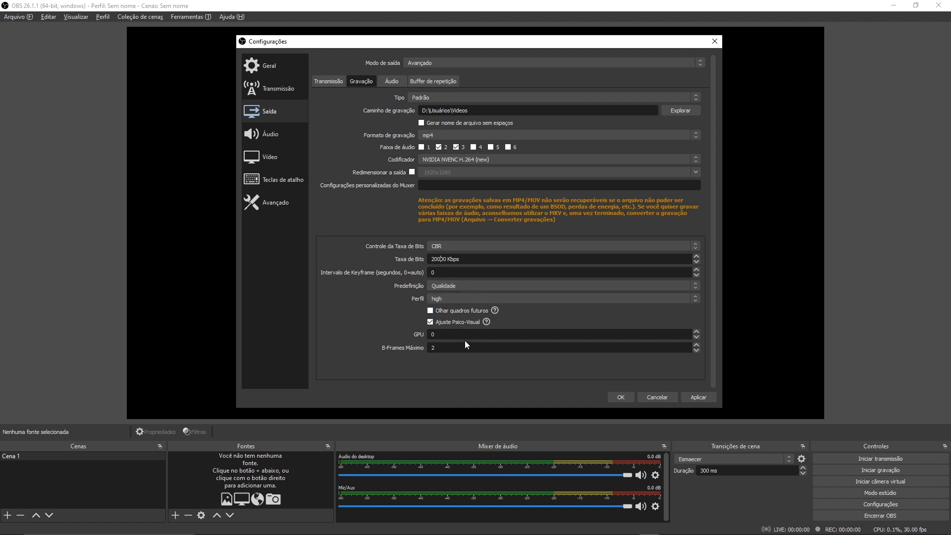
# In the audio settings, review the available Mic/Auxiliar devices and select Padrão.
pyautogui.click(280, 132)
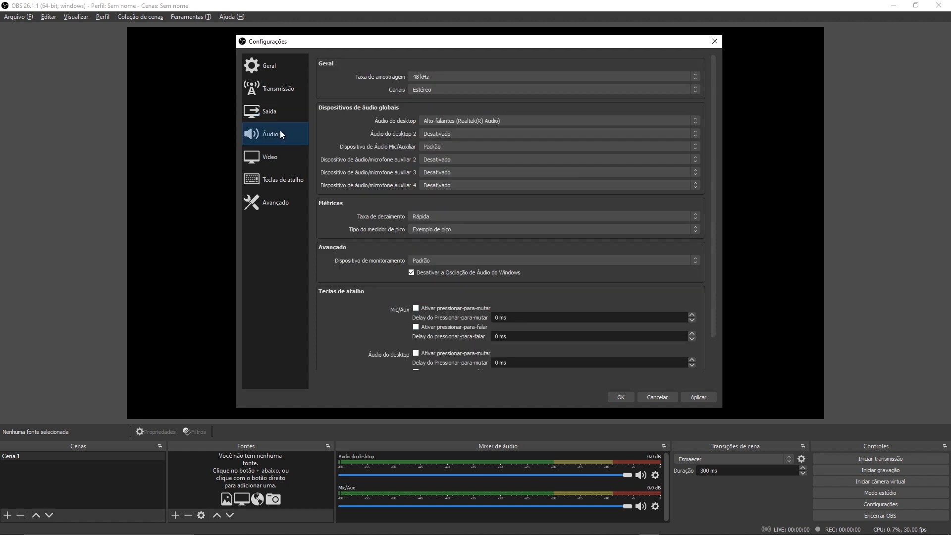
pyautogui.click(474, 147)
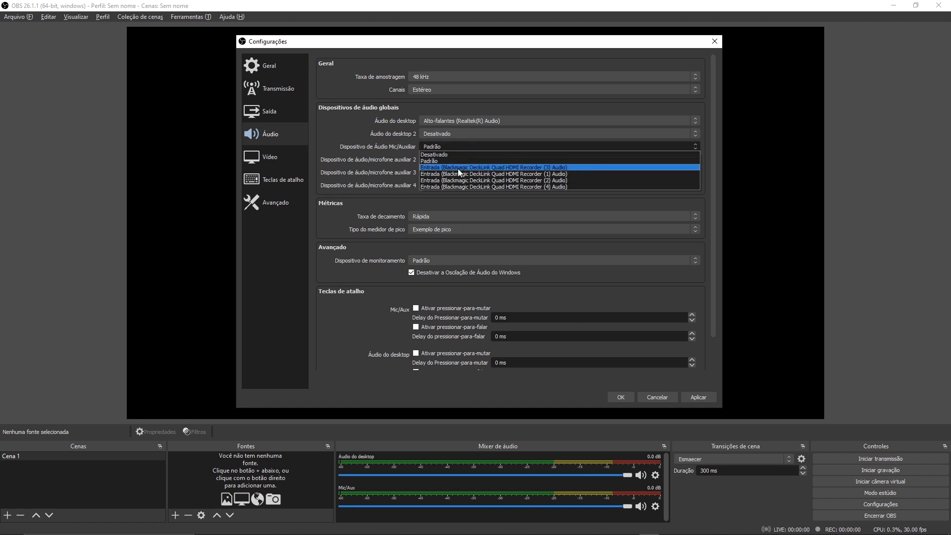
pyautogui.click(457, 146)
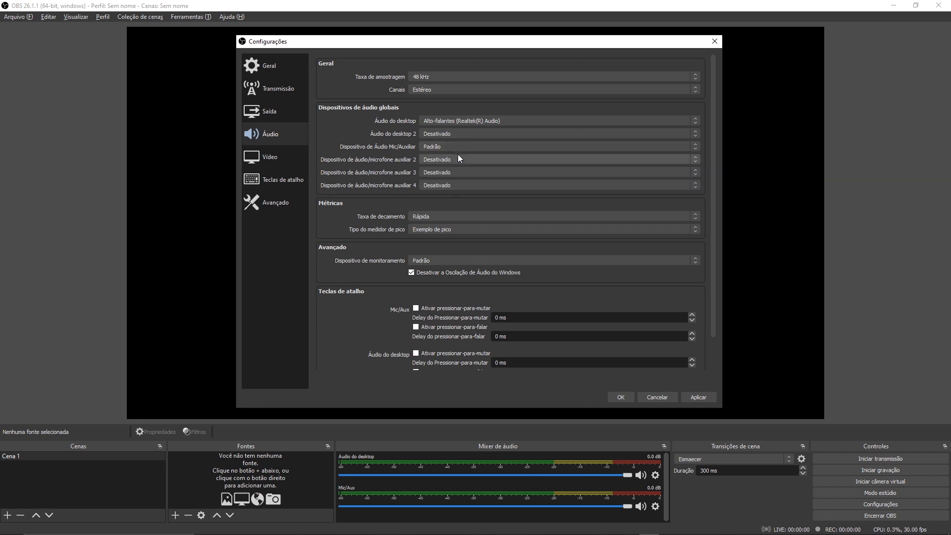
pyautogui.click(458, 147)
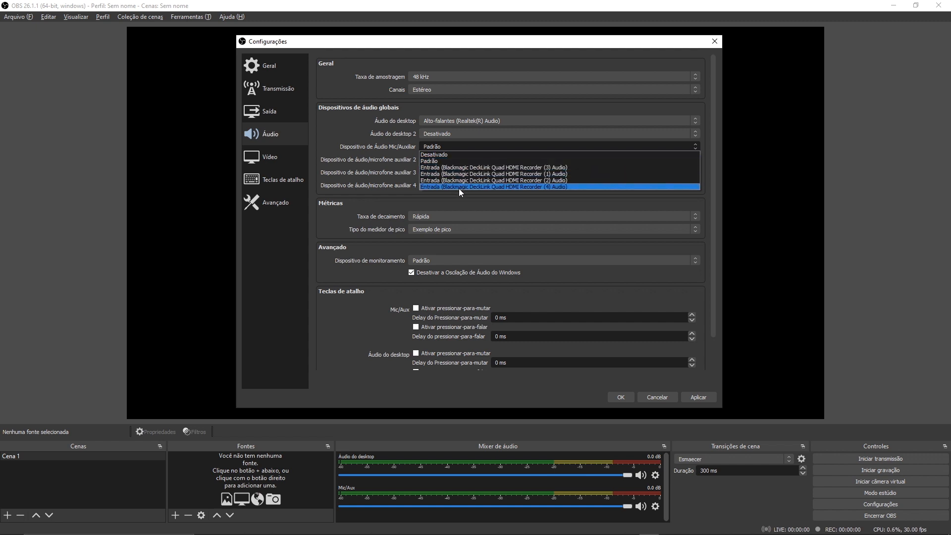
pyautogui.click(468, 162)
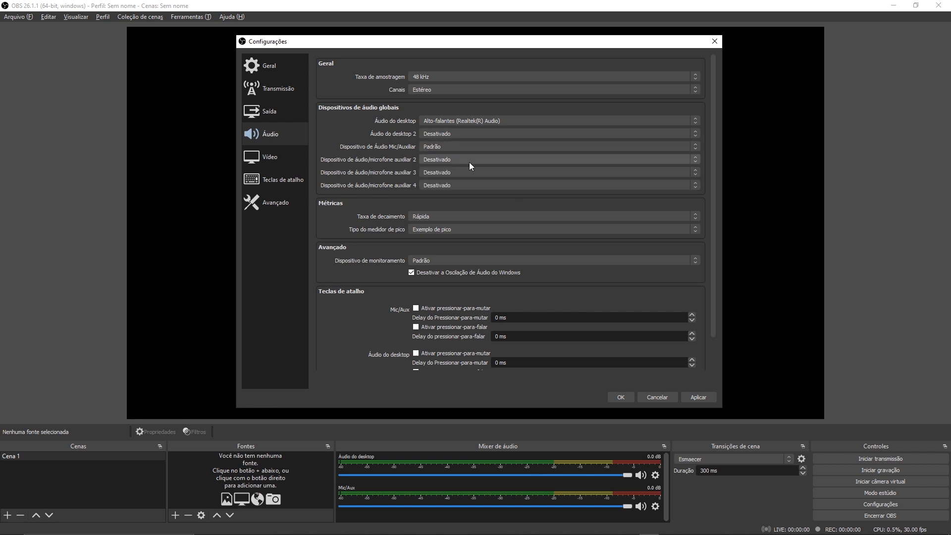
# Choose Padrão for both the Mic/Auxiliar device and the desktop audio device, and look over the remaining audio options.
pyautogui.click(450, 147)
pyautogui.click(453, 144)
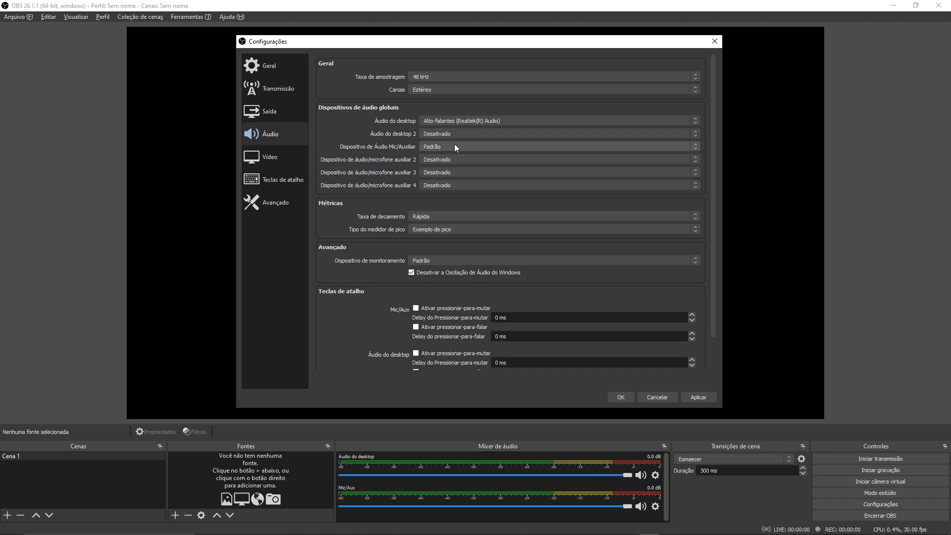
pyautogui.click(443, 120)
pyautogui.click(436, 133)
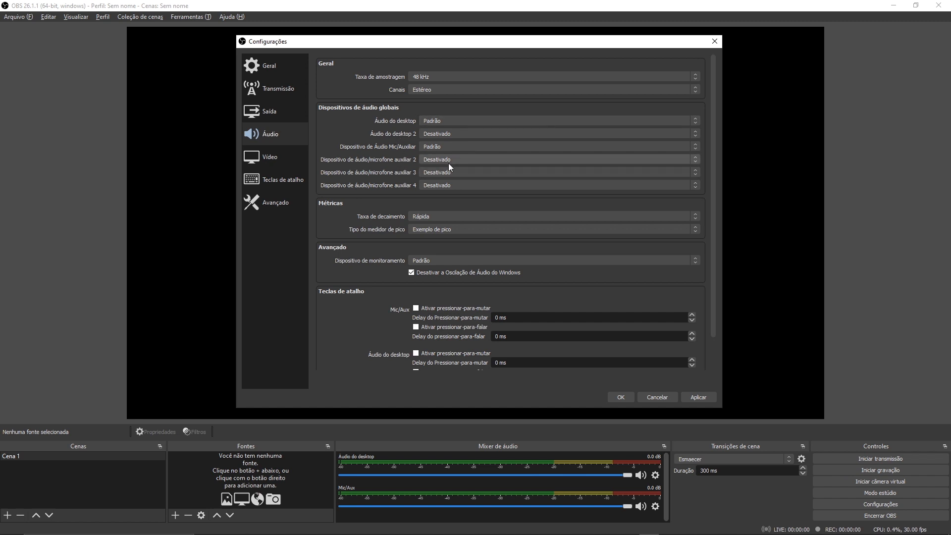
pyautogui.scroll(-2, 451, 272)
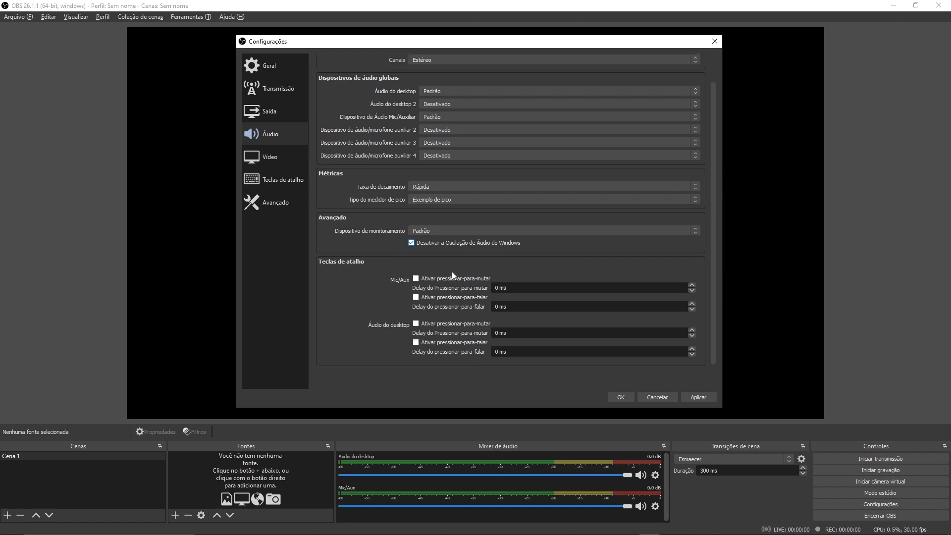
# In the video settings, set the scaled output resolution to 1280x720.
pyautogui.click(282, 156)
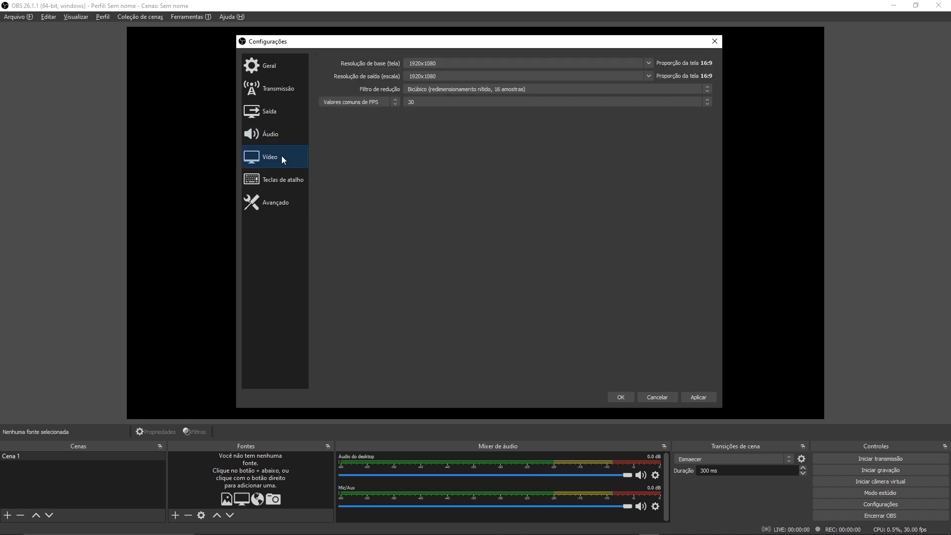
pyautogui.click(426, 76)
pyautogui.click(647, 74)
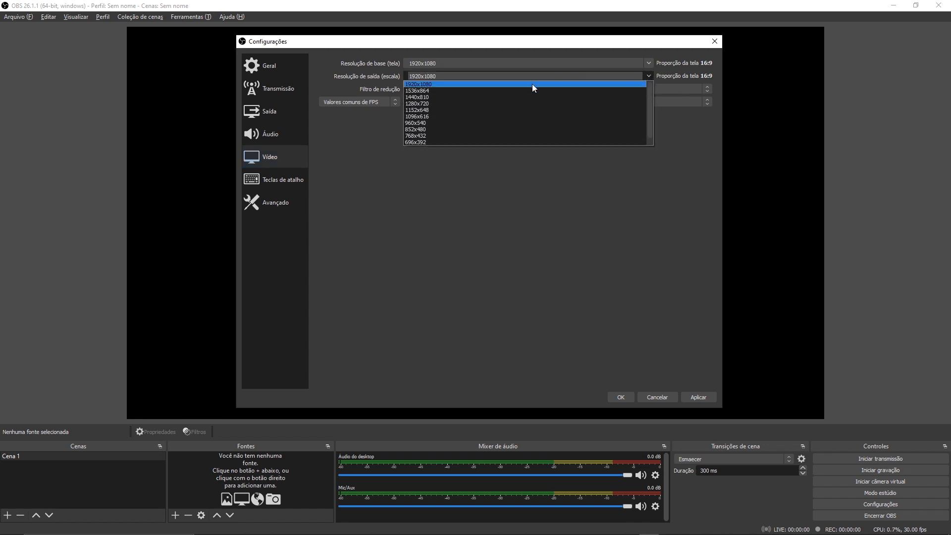
pyautogui.click(423, 103)
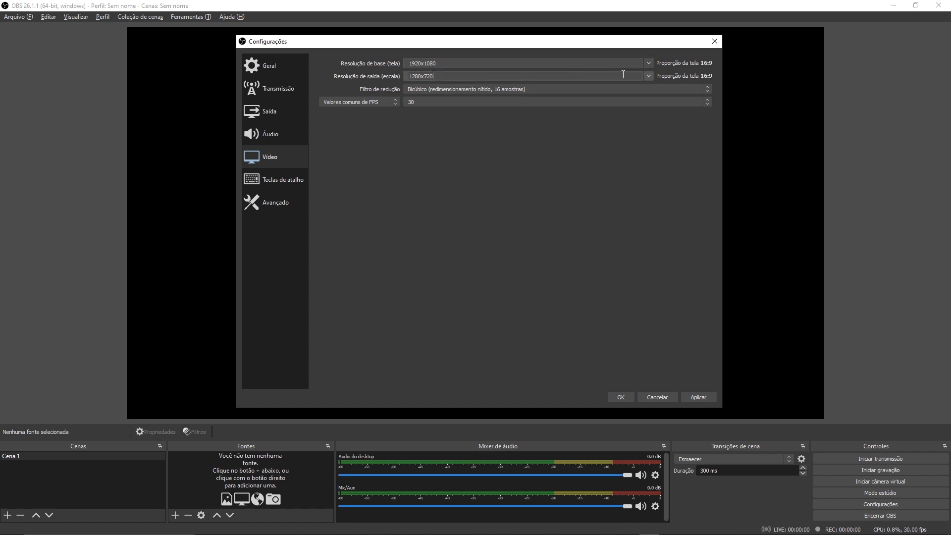
# Set the scaled output resolution to 1920x1080 and the common FPS value to 30.
pyautogui.click(648, 76)
pyautogui.click(447, 82)
pyautogui.click(425, 105)
pyautogui.click(418, 142)
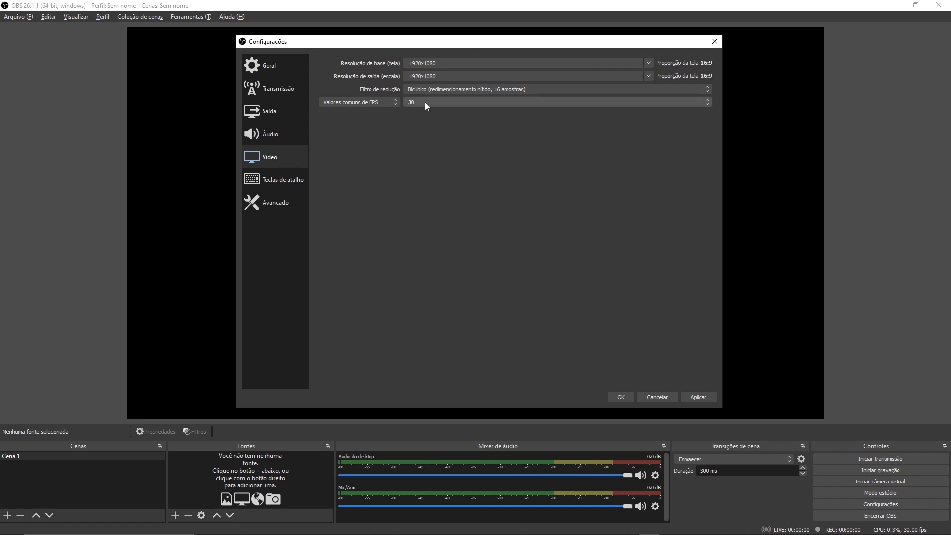
# Look over the hotkey settings, set the colour range in the advanced settings to Completo, and save the configuration.
pyautogui.click(286, 177)
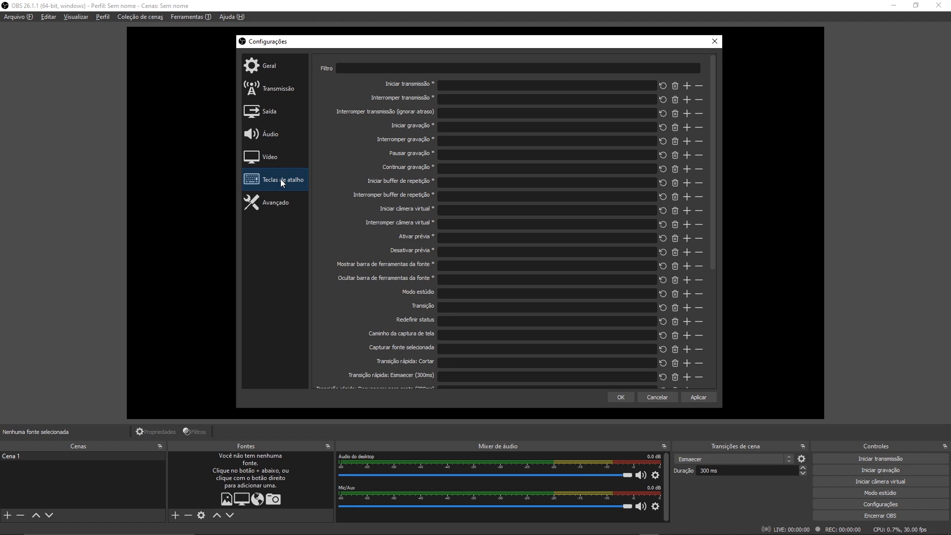
pyautogui.click(276, 201)
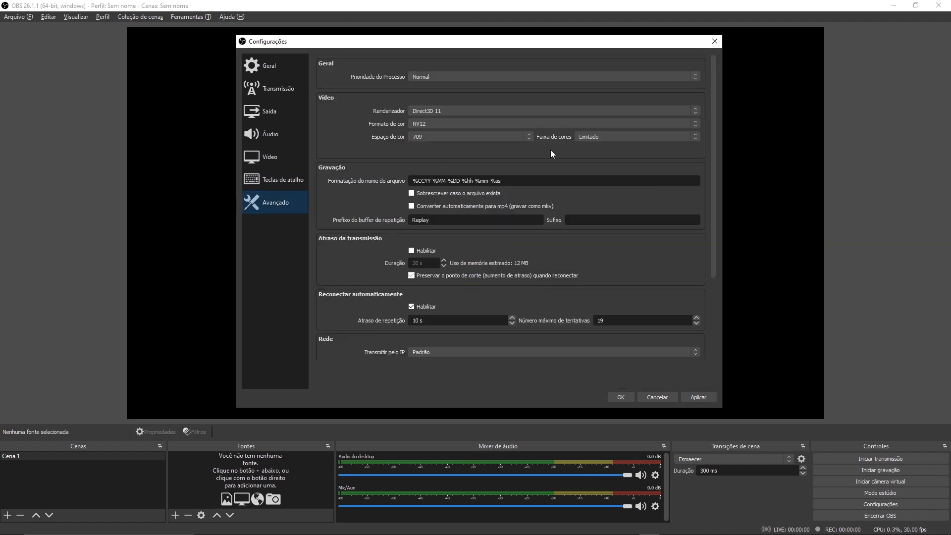
pyautogui.click(595, 136)
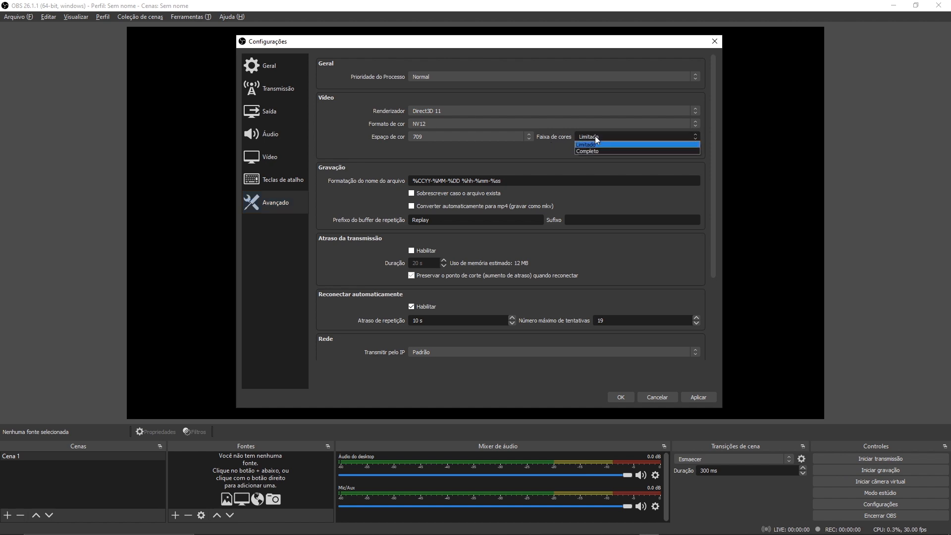
pyautogui.click(596, 150)
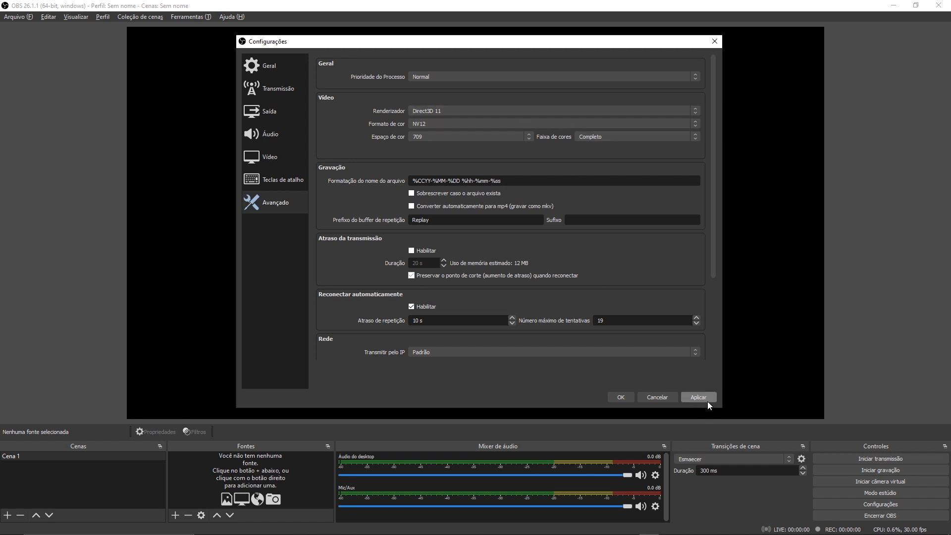
pyautogui.click(625, 395)
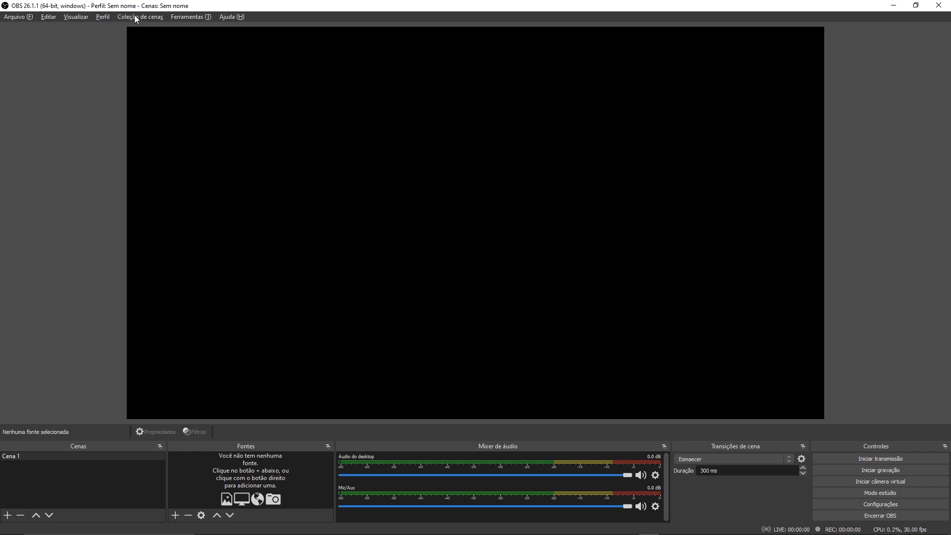
# Create a new profile named "obs" followed by the owner's first name, and dismiss its configuration wizard.
pyautogui.click(101, 18)
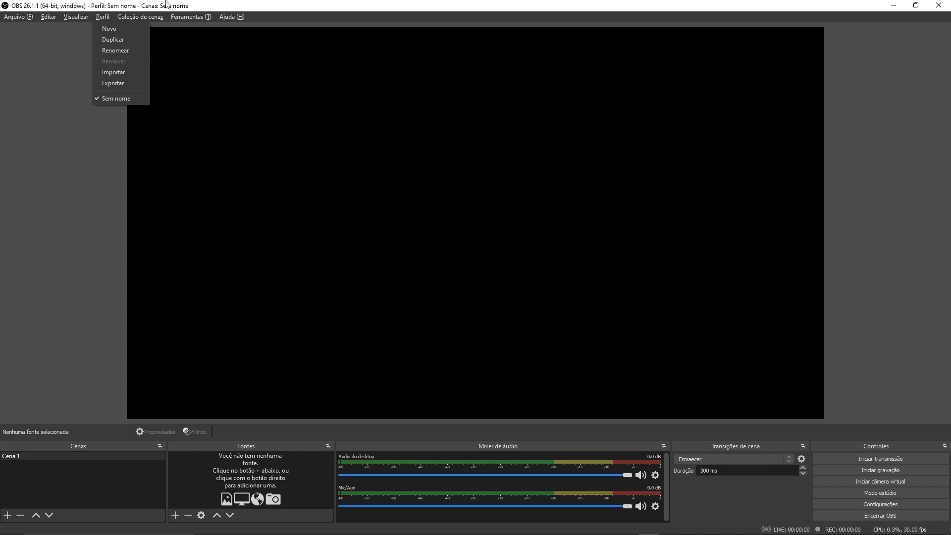
pyautogui.click(110, 8)
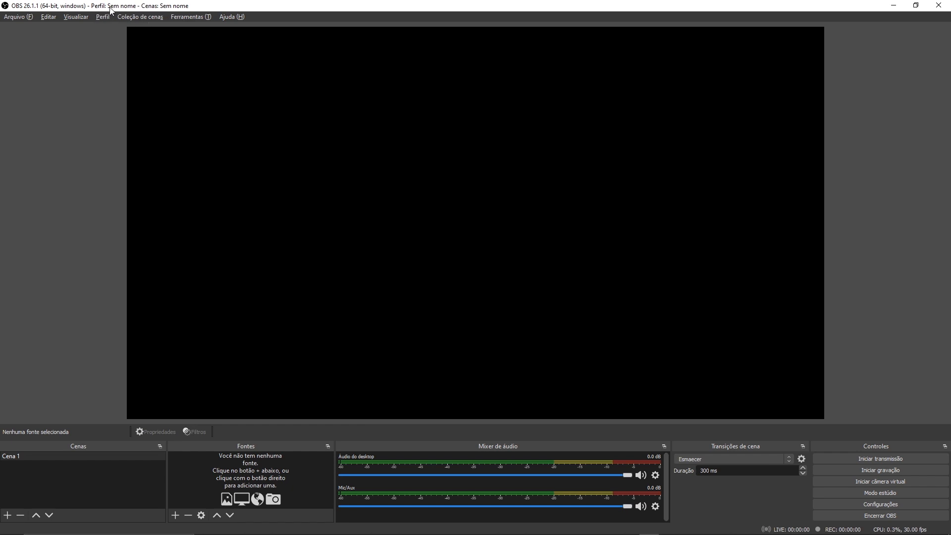
pyautogui.click(103, 16)
pyautogui.click(109, 26)
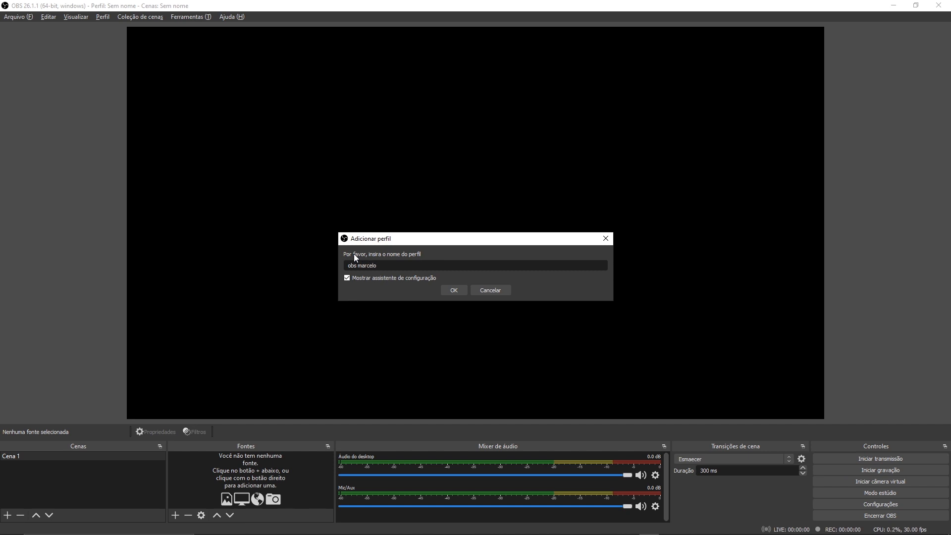
pyautogui.click(456, 290)
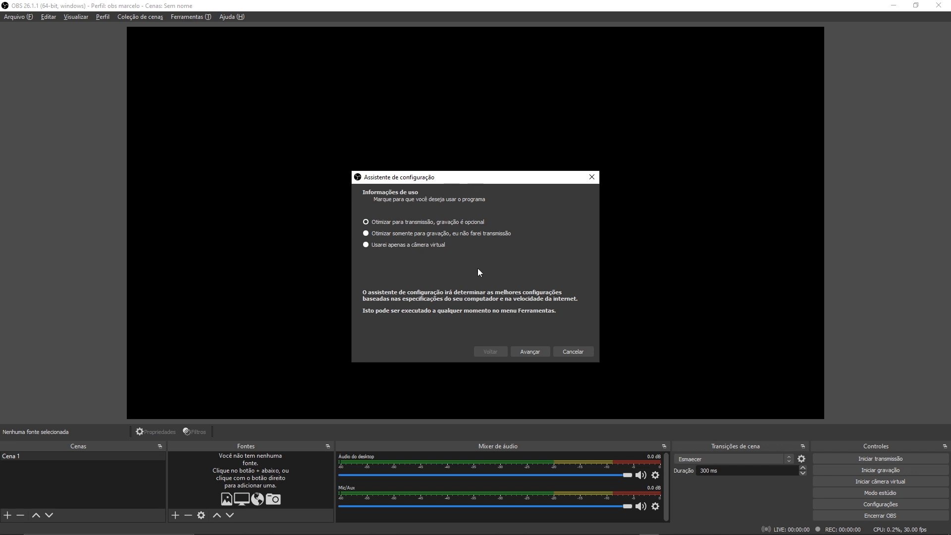
pyautogui.click(574, 352)
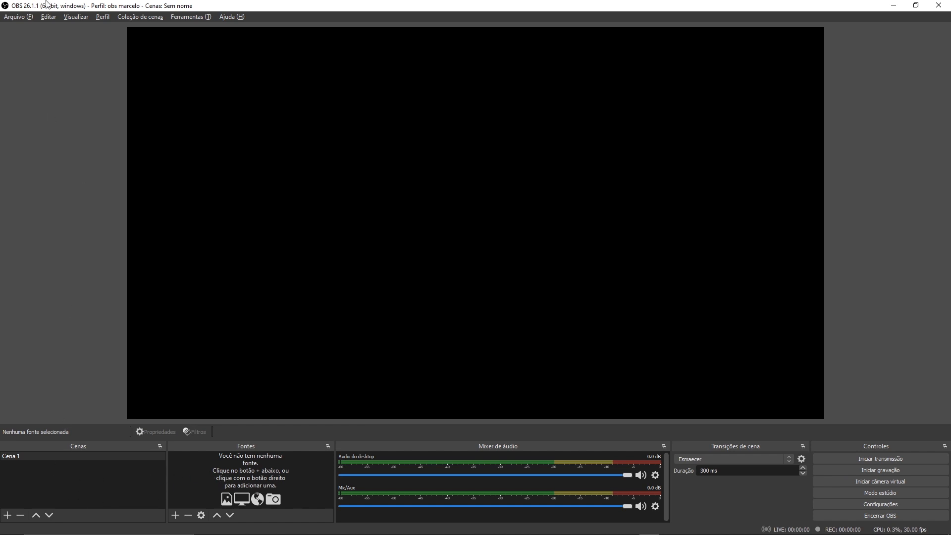
# Create a new scene collection with the same name as the new profile and check which profile is active.
pyautogui.click(132, 18)
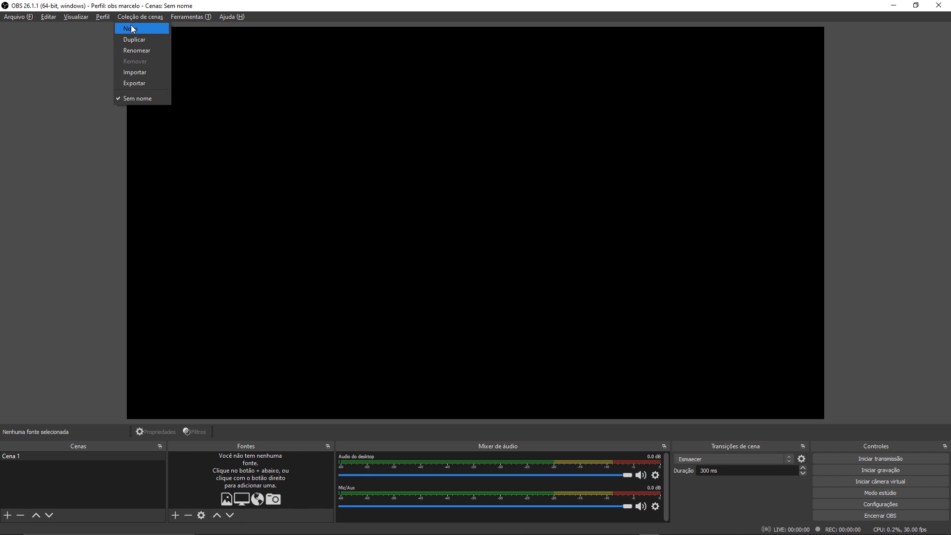
pyautogui.click(129, 29)
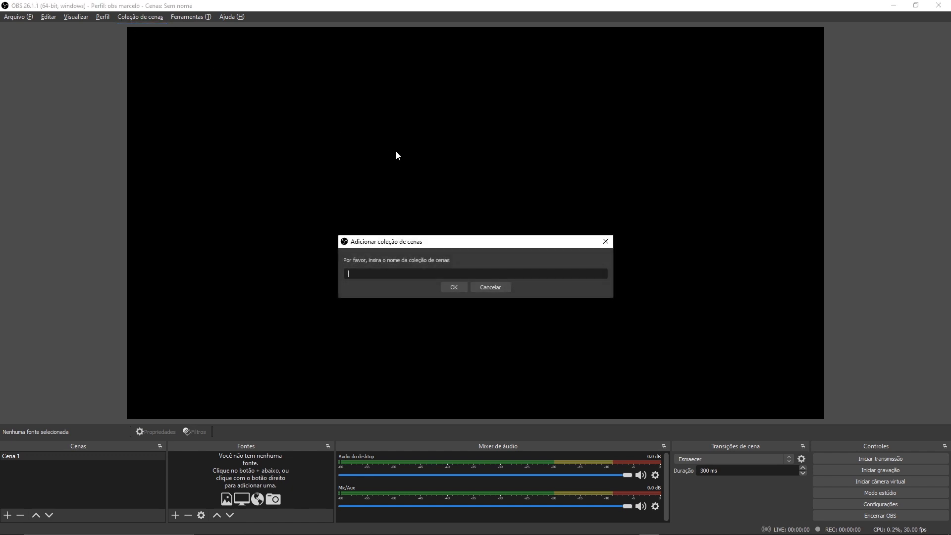
pyautogui.write('obs marcelo')
pyautogui.click(454, 286)
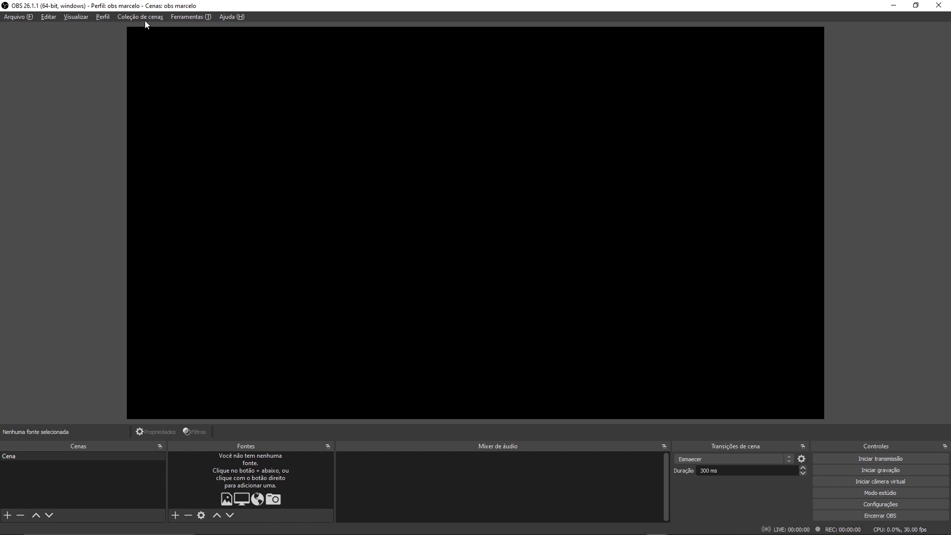
pyautogui.click(102, 17)
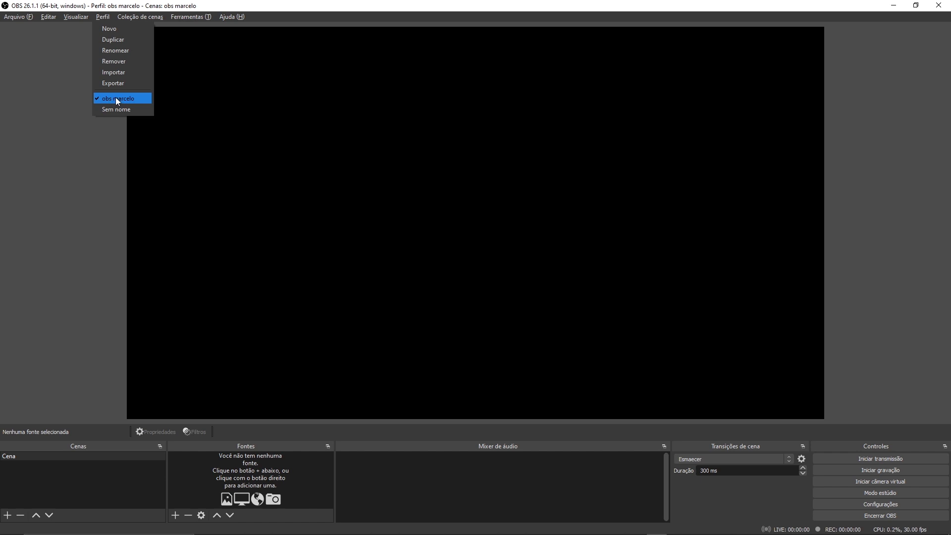
pyautogui.click(353, 111)
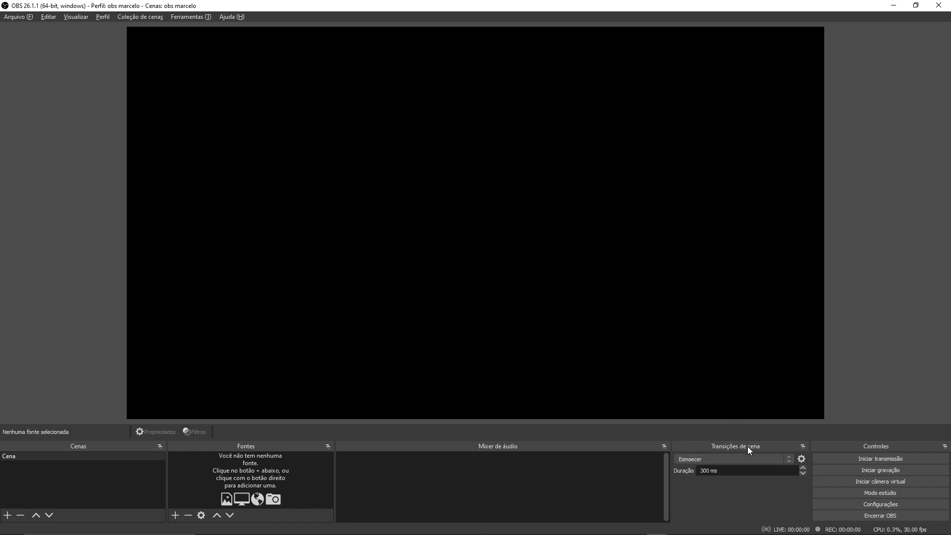
# Try the Cortar scene transition, restore Esmaecer and look over the available transition types.
pyautogui.click(693, 459)
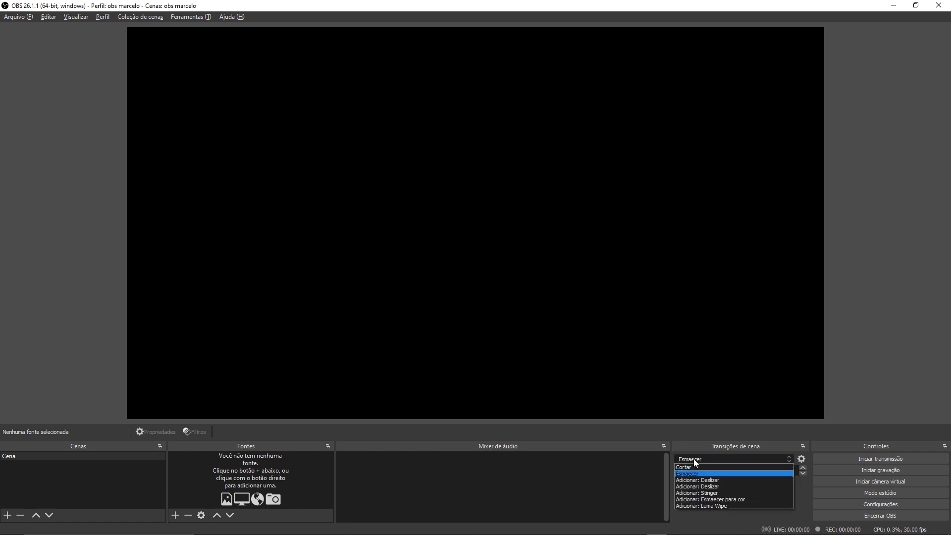
pyautogui.click(687, 465)
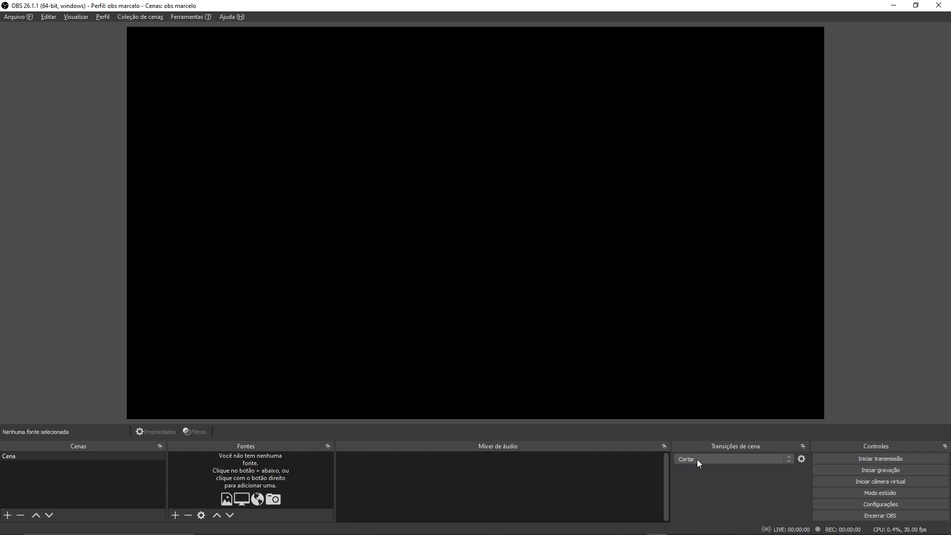
pyautogui.click(697, 458)
pyautogui.click(694, 473)
pyautogui.click(701, 460)
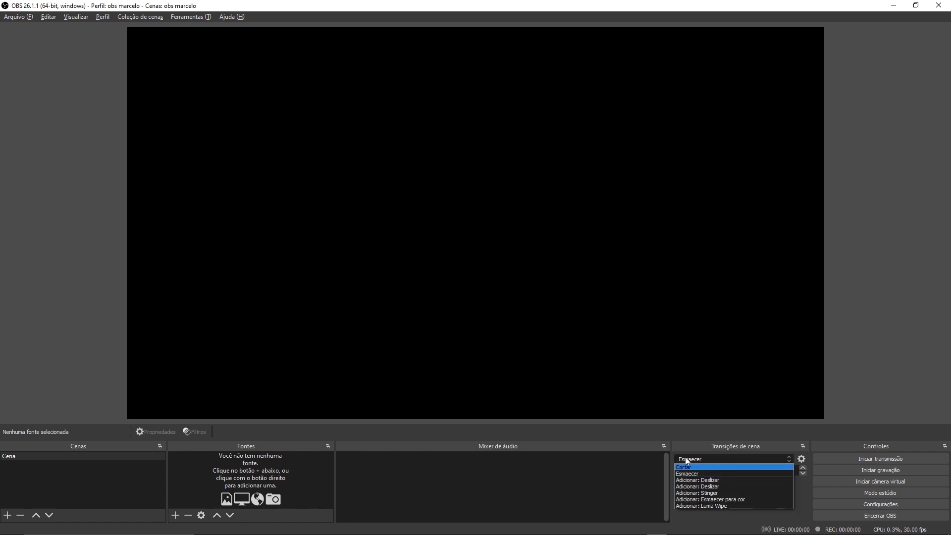
pyautogui.click(736, 451)
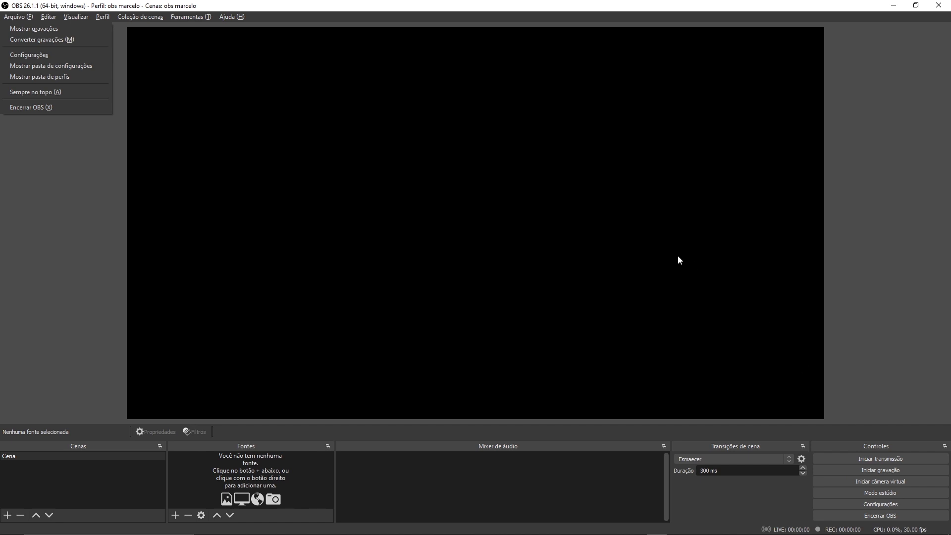
# Toggle studio mode to compare the layouts and leave it enabled with the separate Prévia and Programa views.
pyautogui.click(874, 492)
pyautogui.click(874, 492)
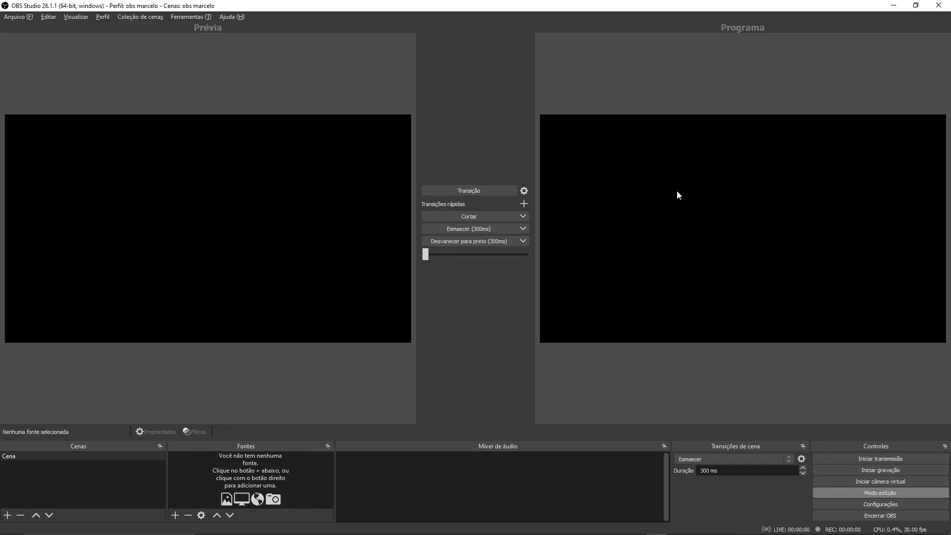
pyautogui.click(880, 492)
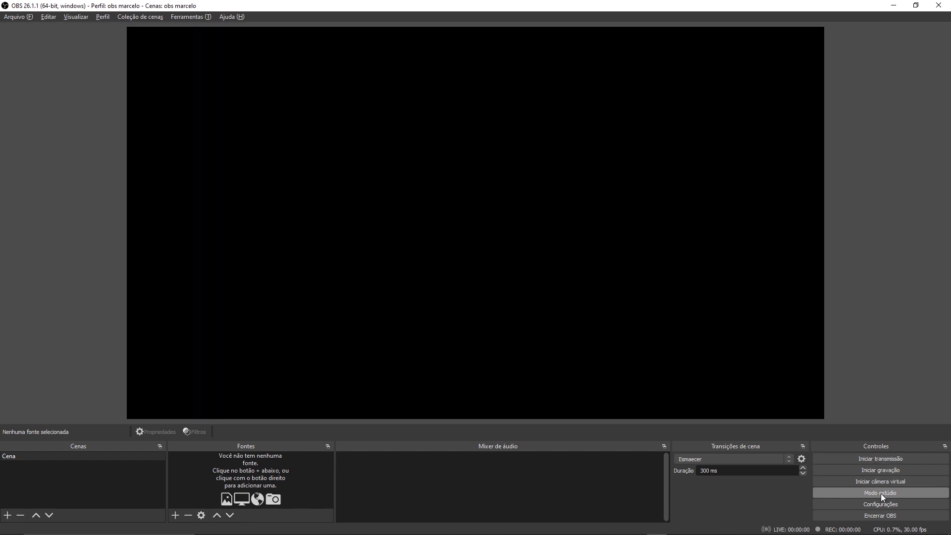
pyautogui.click(880, 493)
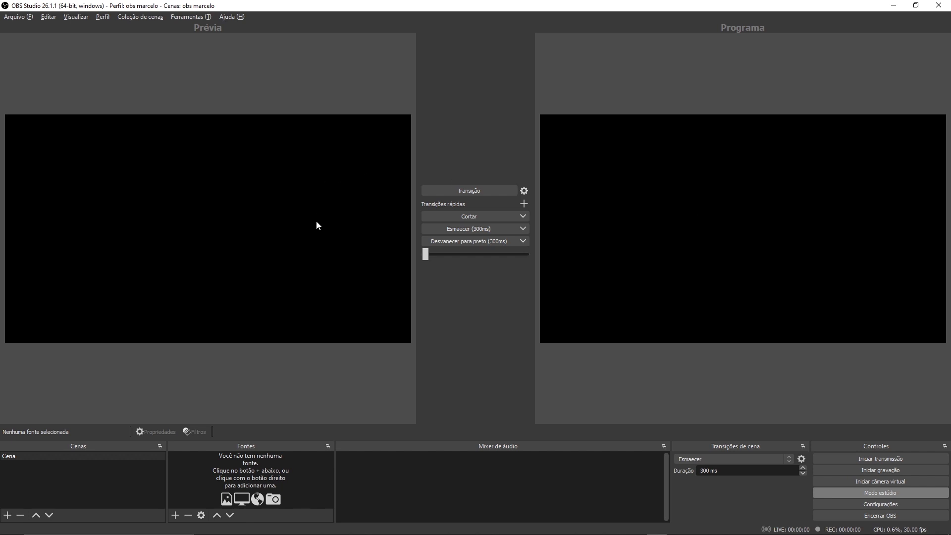
# Rename the existing scene as "Cena 1 em instantes".
pyautogui.rightClick(12, 457)
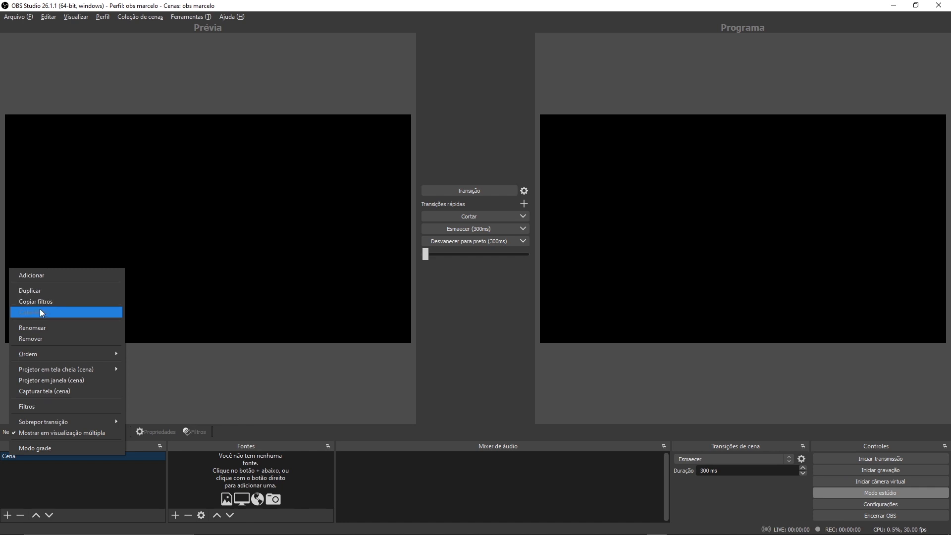
pyautogui.click(37, 328)
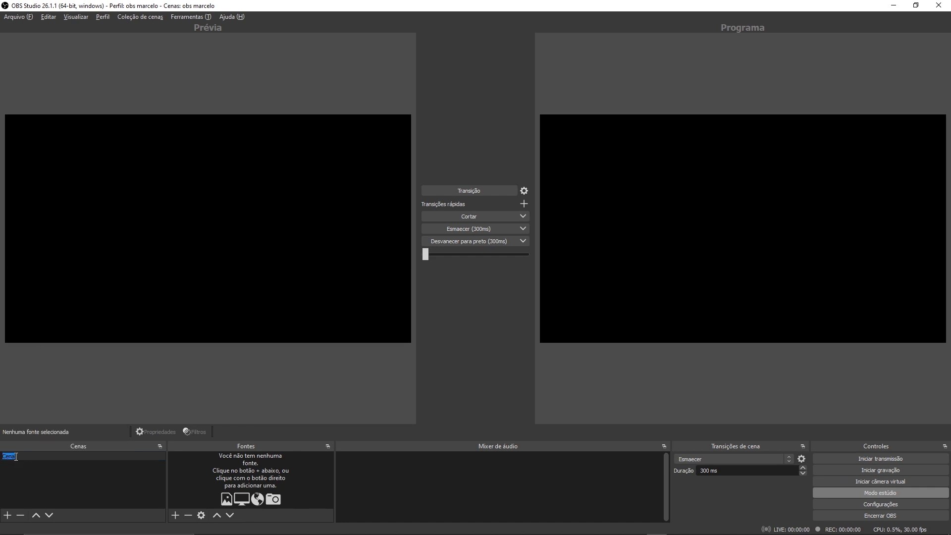
pyautogui.click(16, 457)
pyautogui.write('1 em instantes')
pyautogui.press('Return')
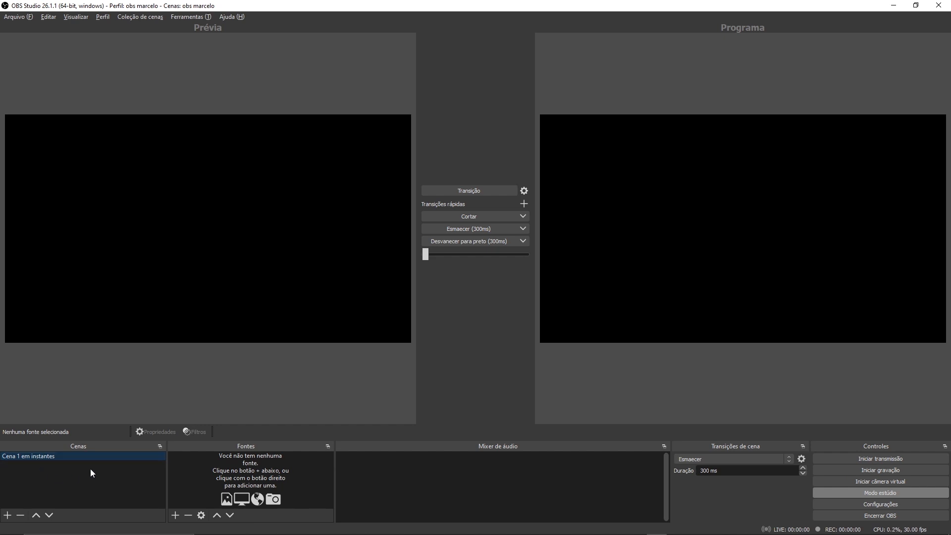
# Add a new visible image source named "fundo" to the scene "Cena 1 em instantes".
pyautogui.click(176, 515)
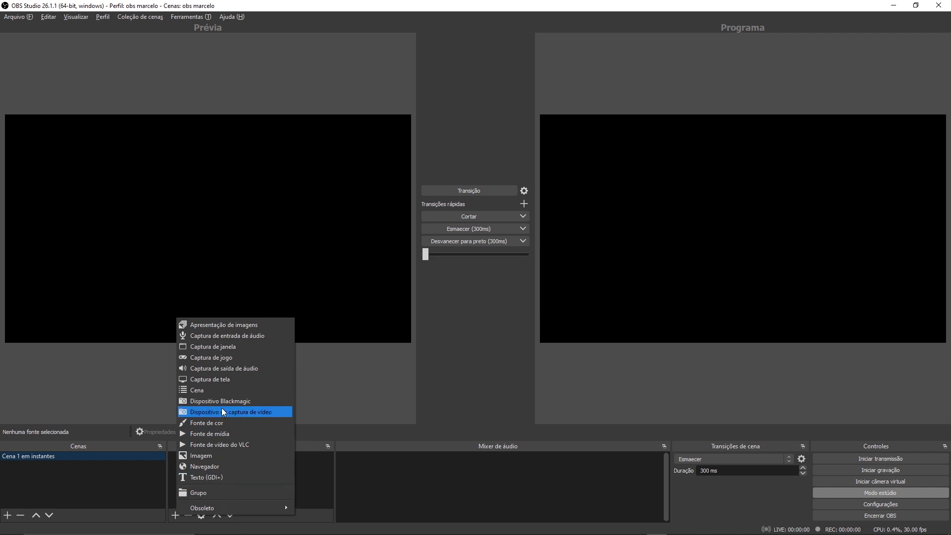
pyautogui.click(198, 456)
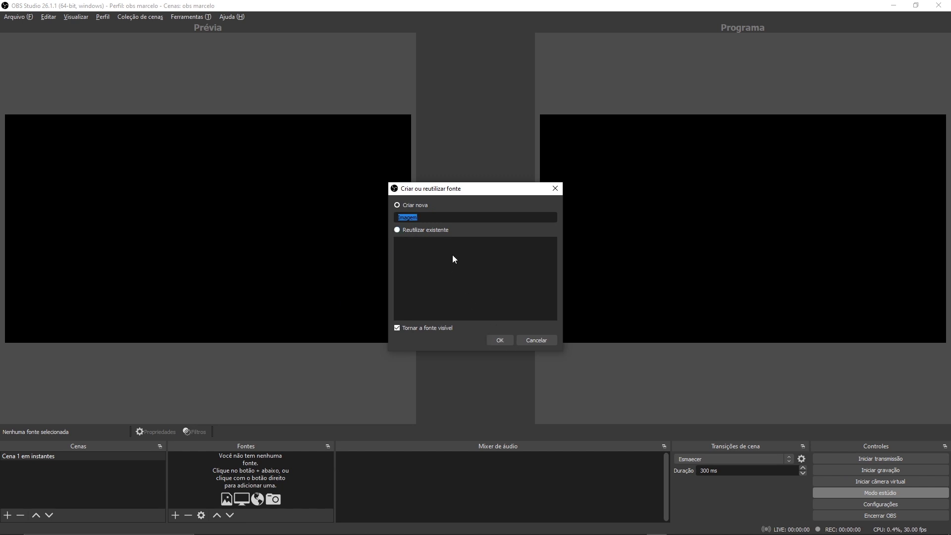
pyautogui.write('fundo')
pyautogui.click(500, 339)
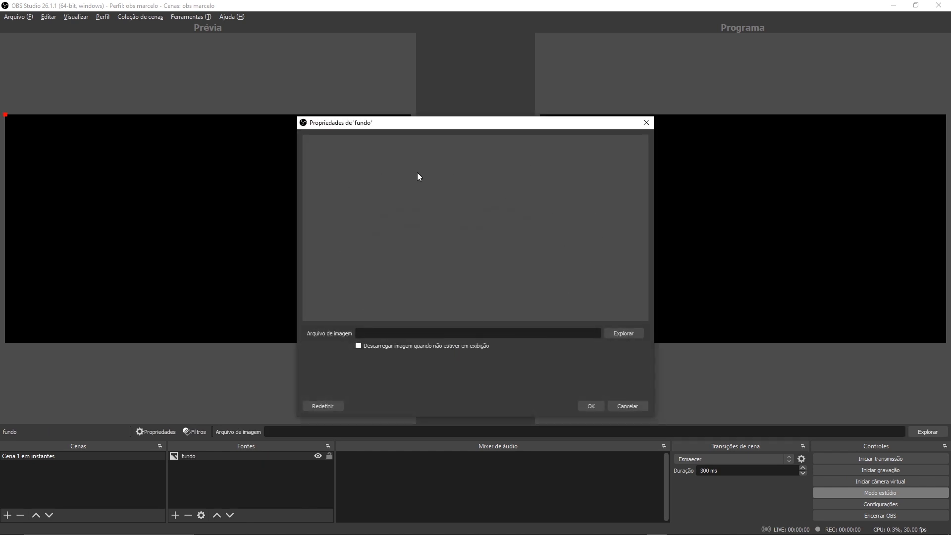
# Load bg_base3 from the desktop OBS folder as the image file of the "fundo" source.
pyautogui.click(625, 333)
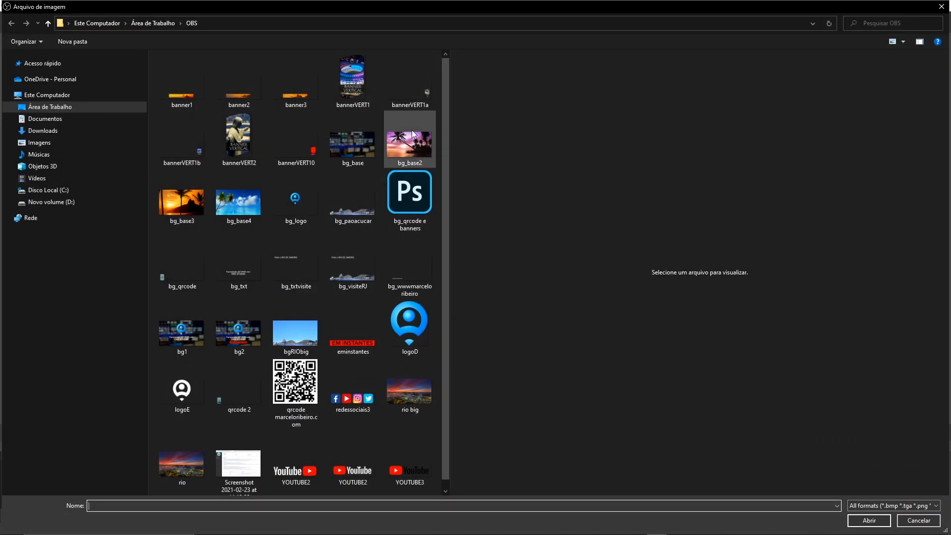
pyautogui.click(147, 23)
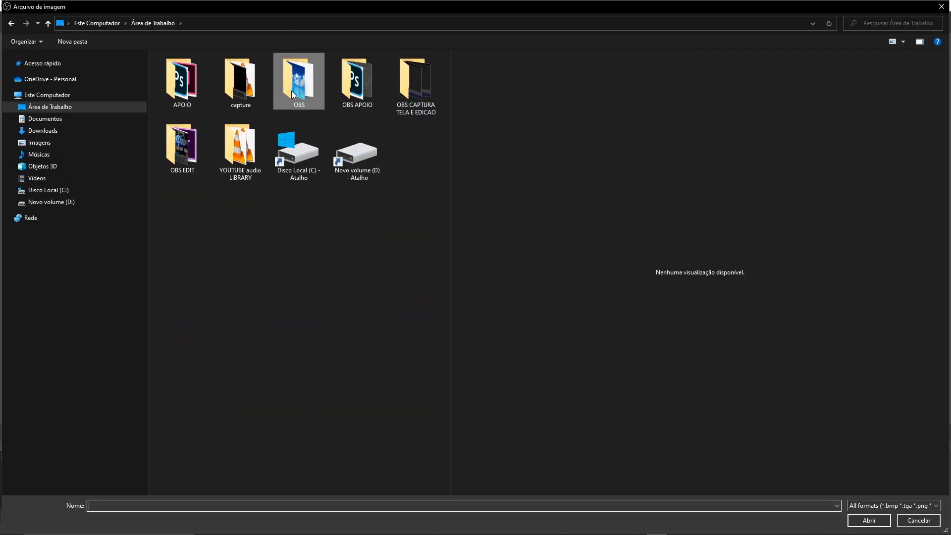
pyautogui.doubleClick(310, 76)
pyautogui.scroll(-1, 277, 174)
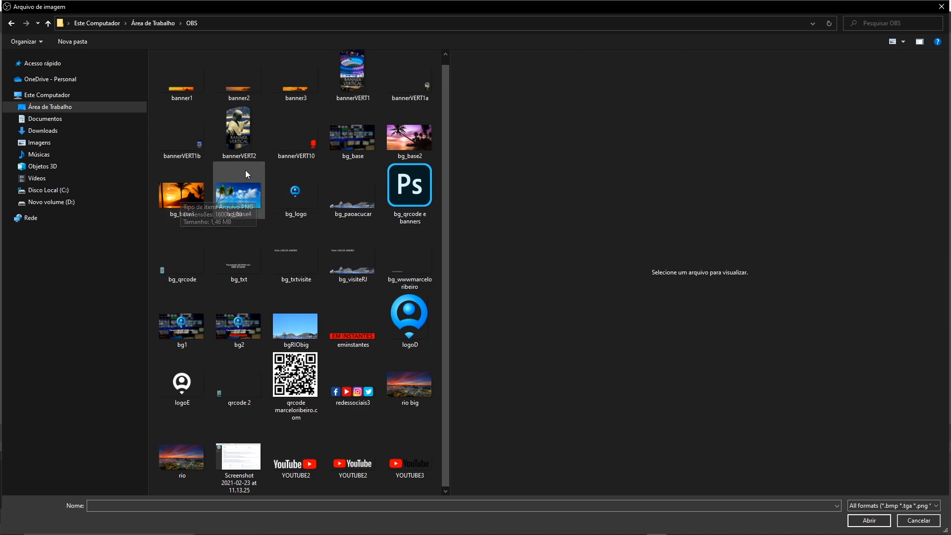
pyautogui.click(182, 197)
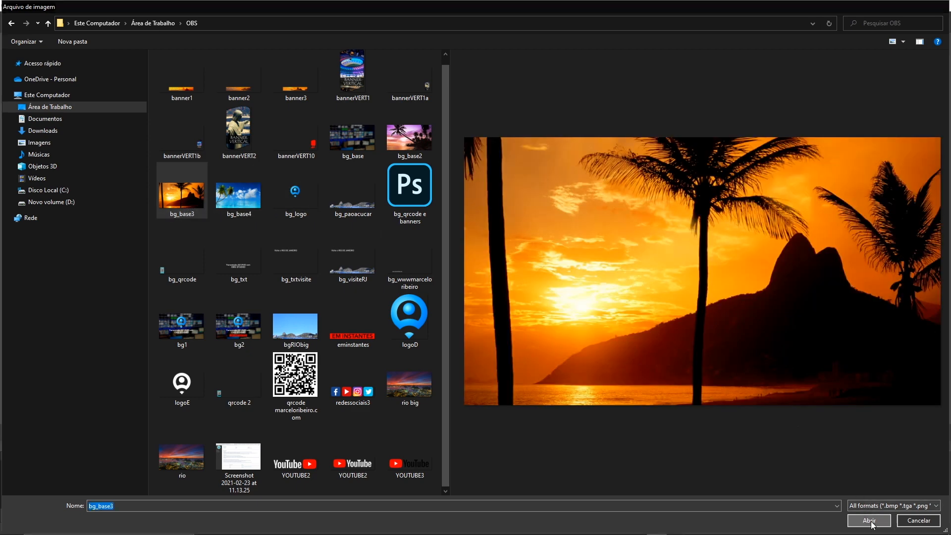
pyautogui.click(868, 520)
pyautogui.click(592, 407)
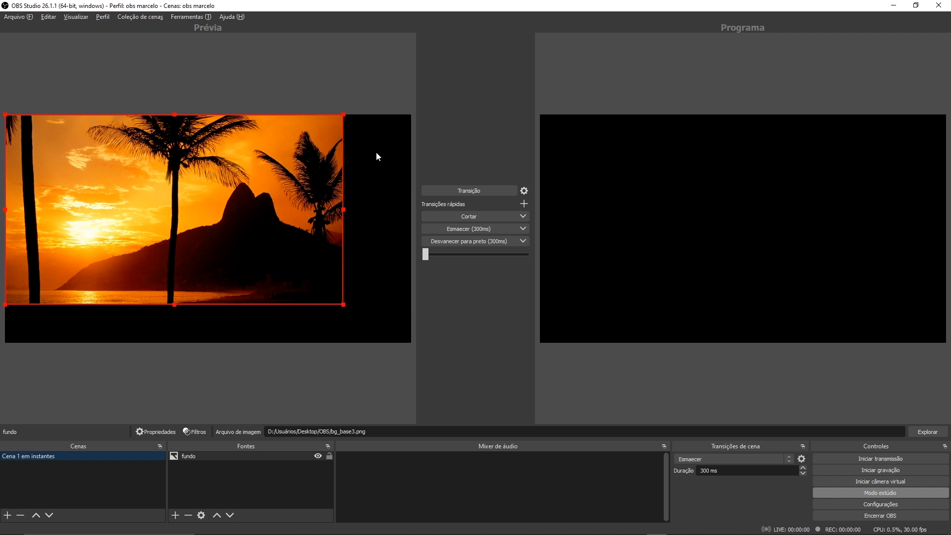
# Fit the "fundo" image to the screen and send the preview to the program with the Cortar quick transition.
pyautogui.rightClick(248, 186)
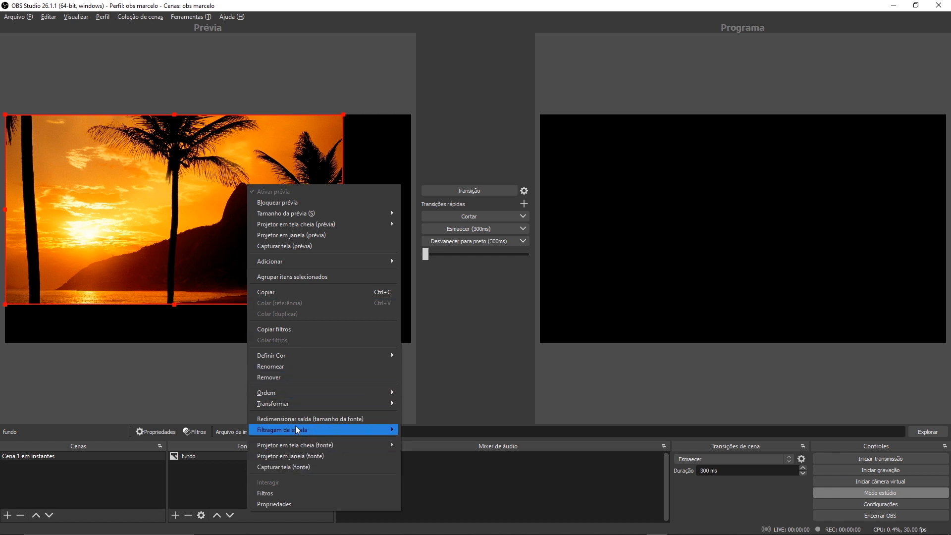
pyautogui.moveTo(295, 402)
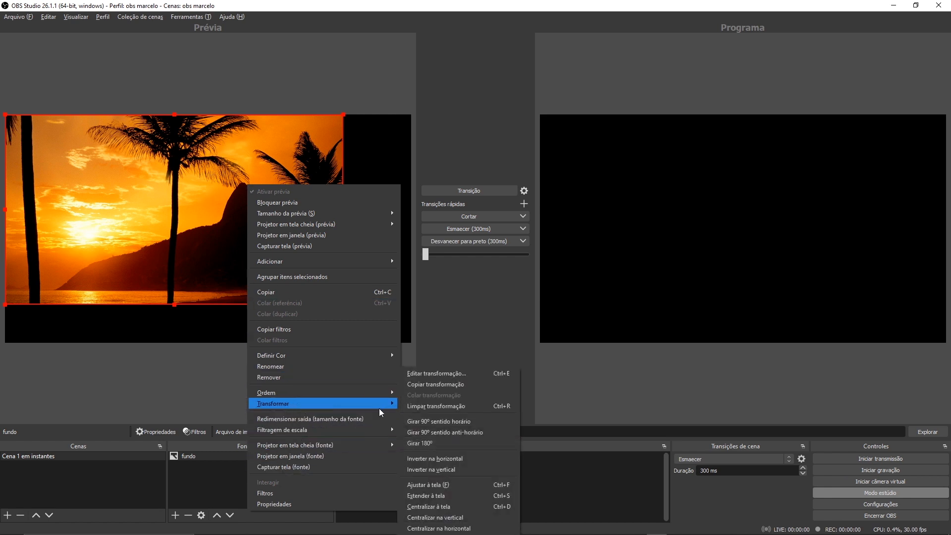
pyautogui.click(432, 483)
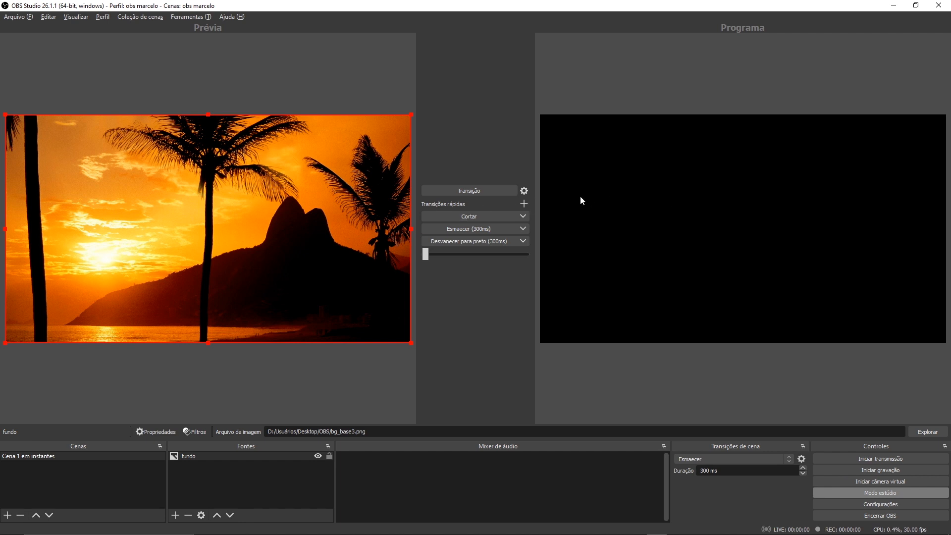
pyautogui.click(470, 217)
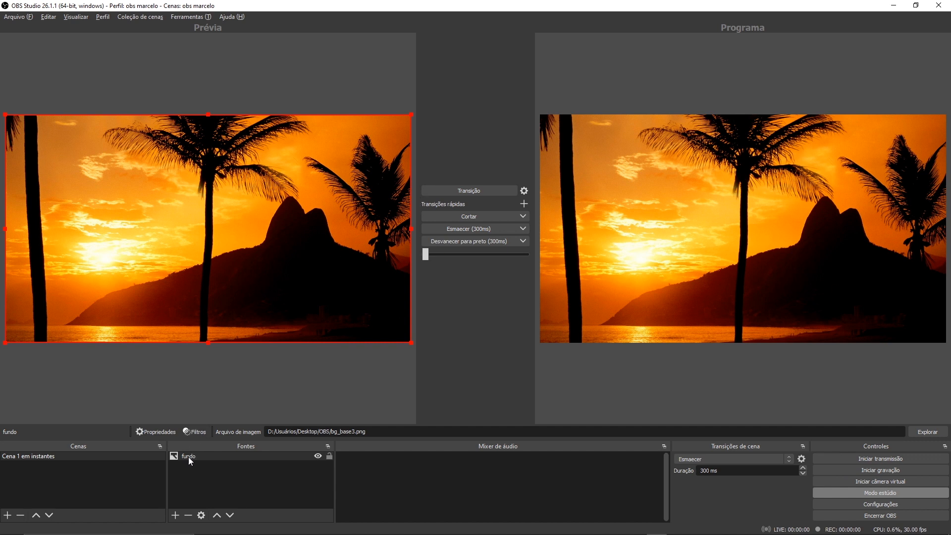
# Add a new visible image source with the default name, using logoD from the OBS folder as its file.
pyautogui.click(175, 515)
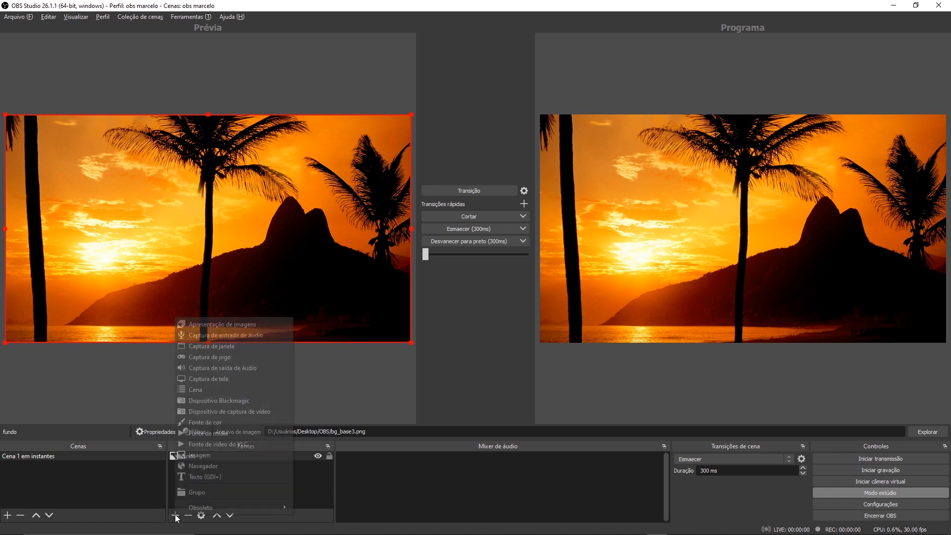
pyautogui.click(193, 454)
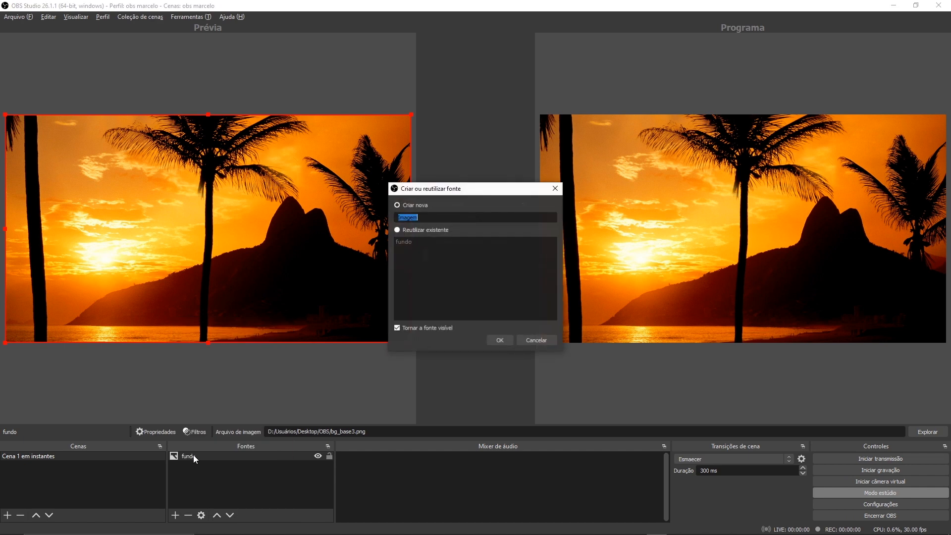
pyautogui.click(504, 340)
pyautogui.click(608, 333)
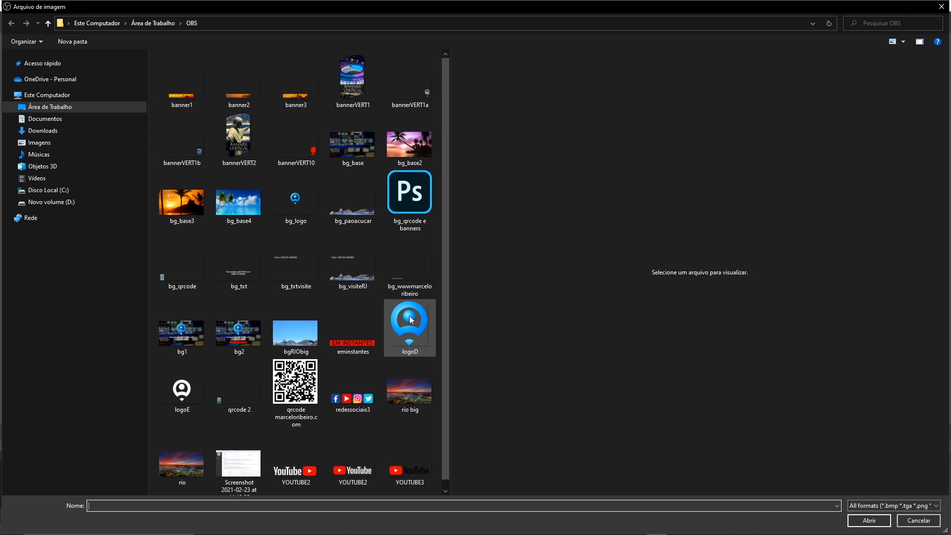
pyautogui.click(297, 200)
pyautogui.click(420, 325)
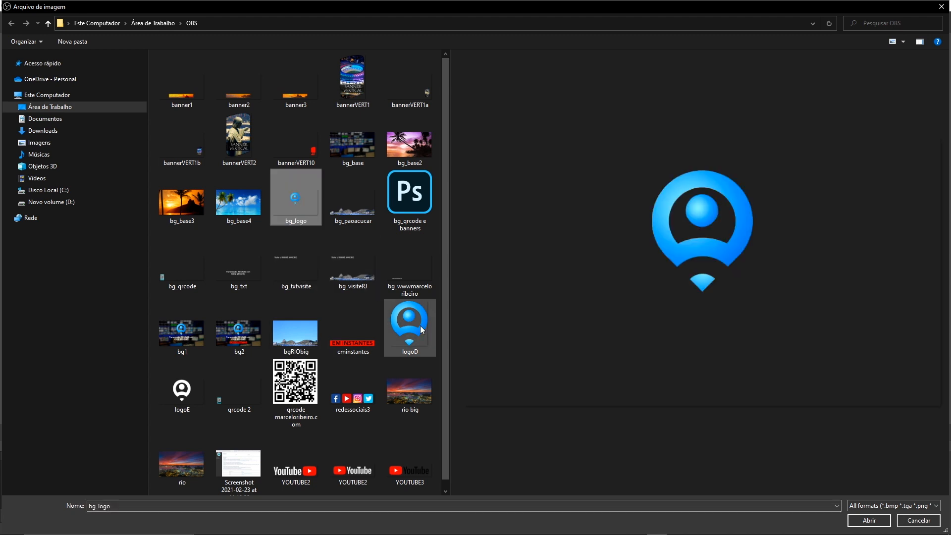
pyautogui.click(868, 520)
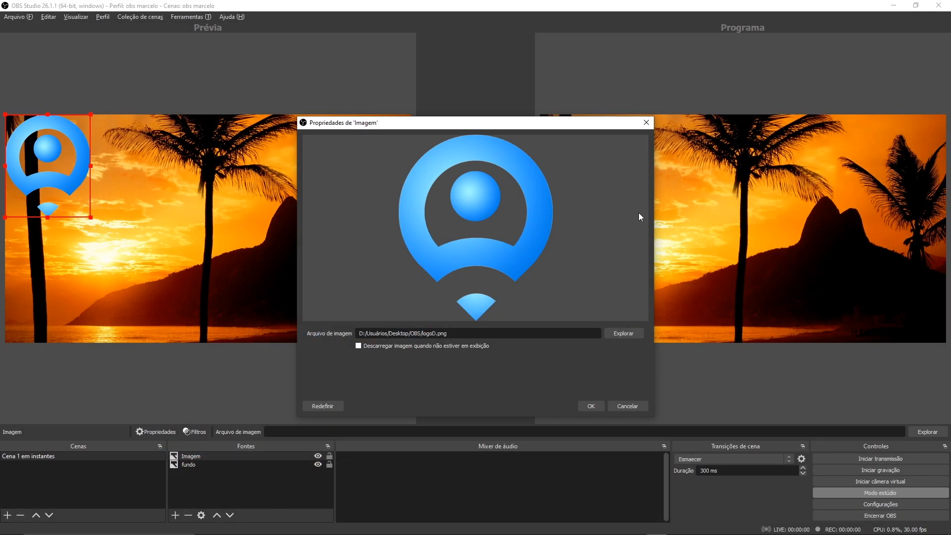
pyautogui.click(591, 407)
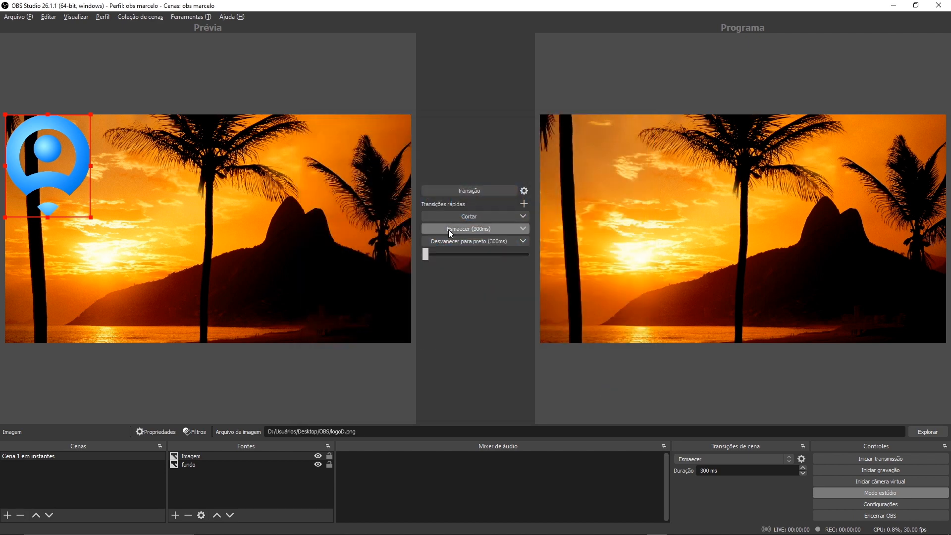
# Move the logo towards the middle of the preview, shrink it slightly and centre it on the screen.
pyautogui.moveTo(73, 171); pyautogui.dragTo(232, 219)
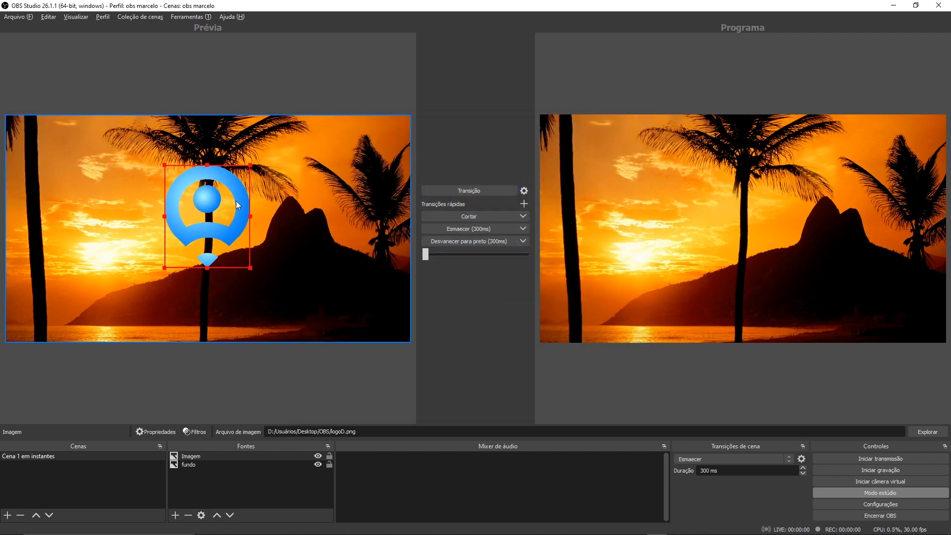
pyautogui.moveTo(251, 164); pyautogui.dragTo(211, 206)
pyautogui.rightClick(211, 206)
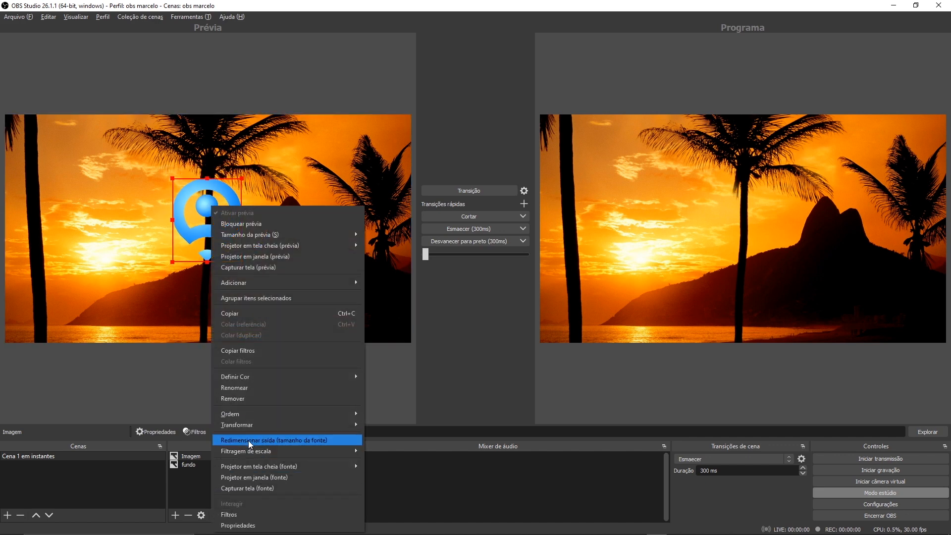
pyautogui.moveTo(245, 424)
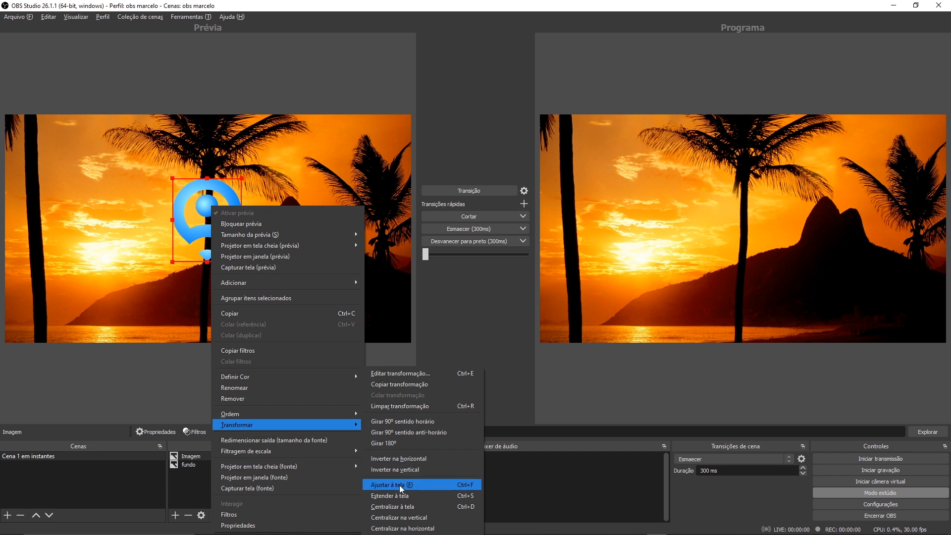
pyautogui.click(388, 506)
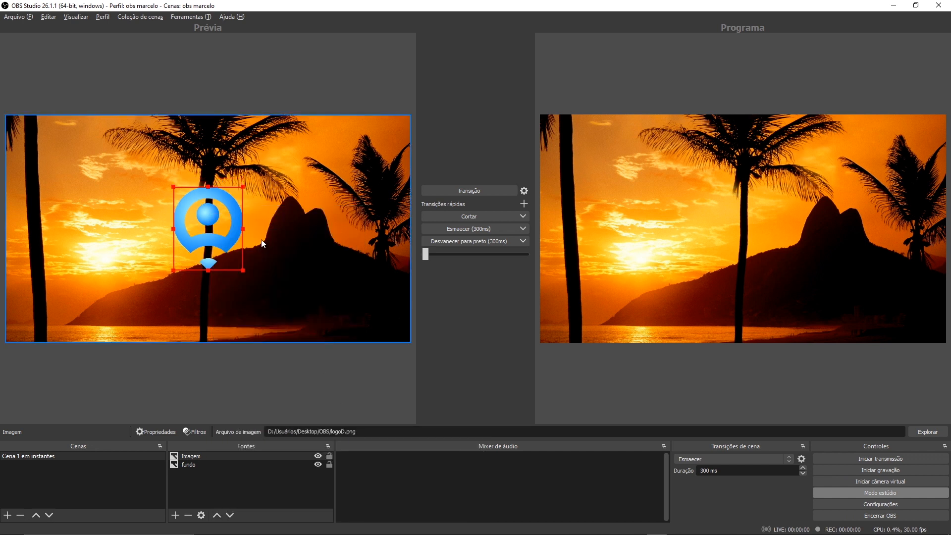
# Enlarge the logo to a little over half the preview's height and centre it on the screen again.
pyautogui.moveTo(242, 187); pyautogui.dragTo(214, 192)
pyautogui.moveTo(266, 144); pyautogui.dragTo(253, 159)
pyautogui.moveTo(203, 193); pyautogui.dragTo(210, 189)
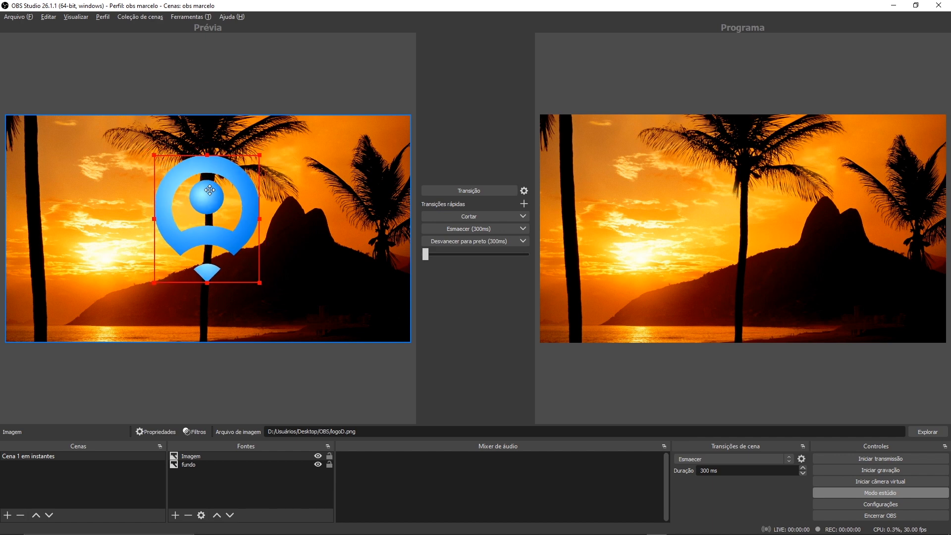
pyautogui.rightClick(235, 213)
pyautogui.moveTo(276, 223)
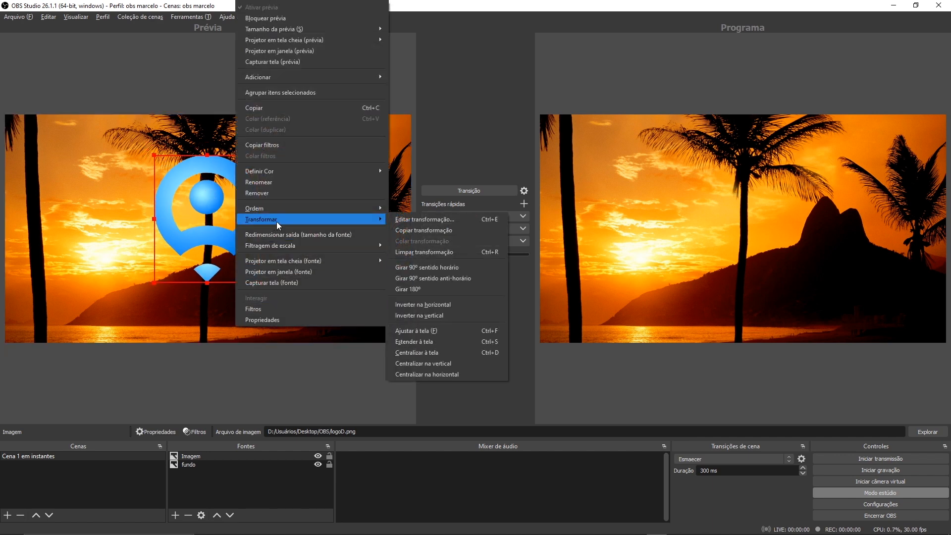
pyautogui.click(426, 352)
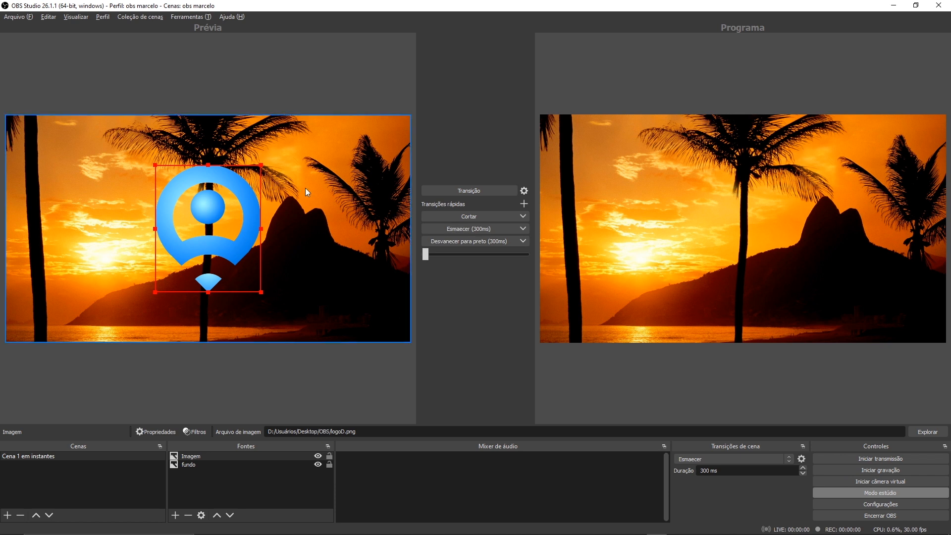
# Rename the logo's image source as "logo" and send the preview to the program with the Esmaecer (300ms) quick transition.
pyautogui.click(190, 456)
pyautogui.rightClick(190, 456)
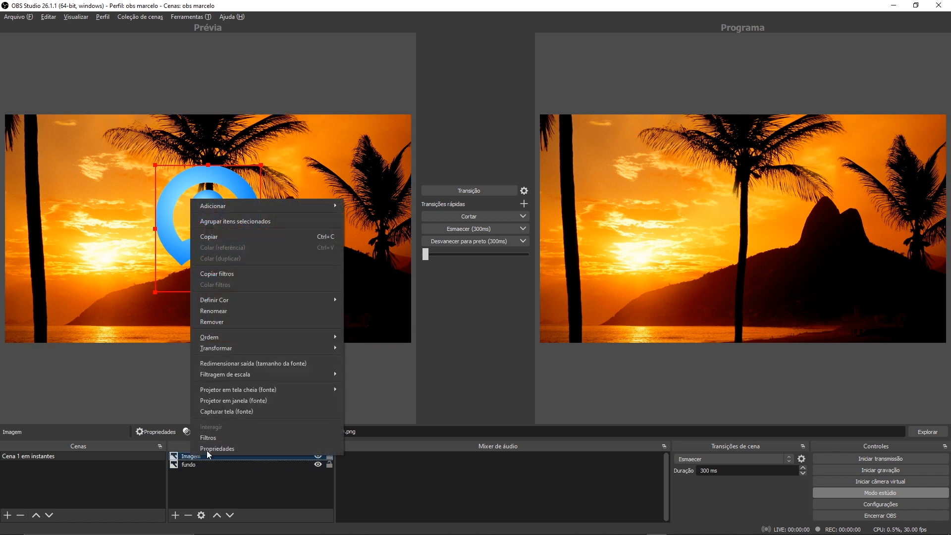
pyautogui.click(221, 311)
pyautogui.write('logo')
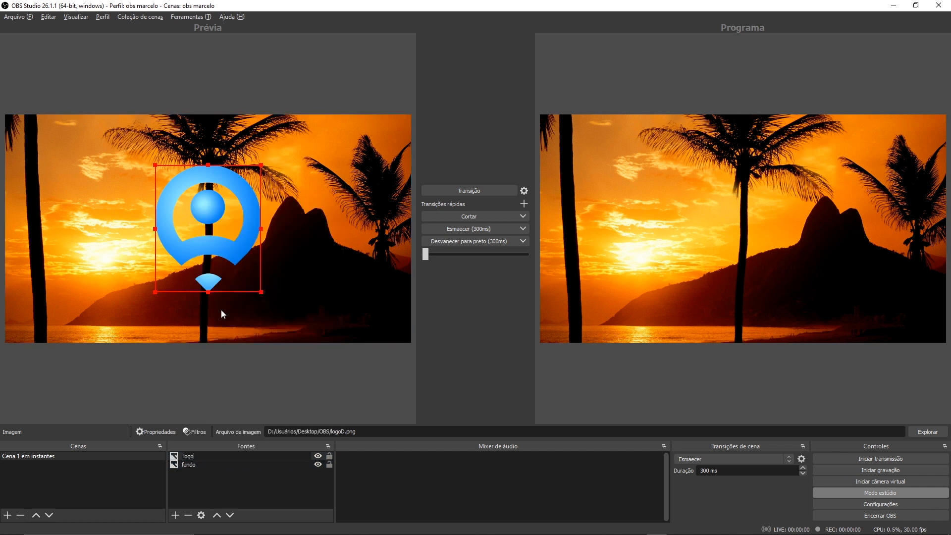
pyautogui.click(284, 300)
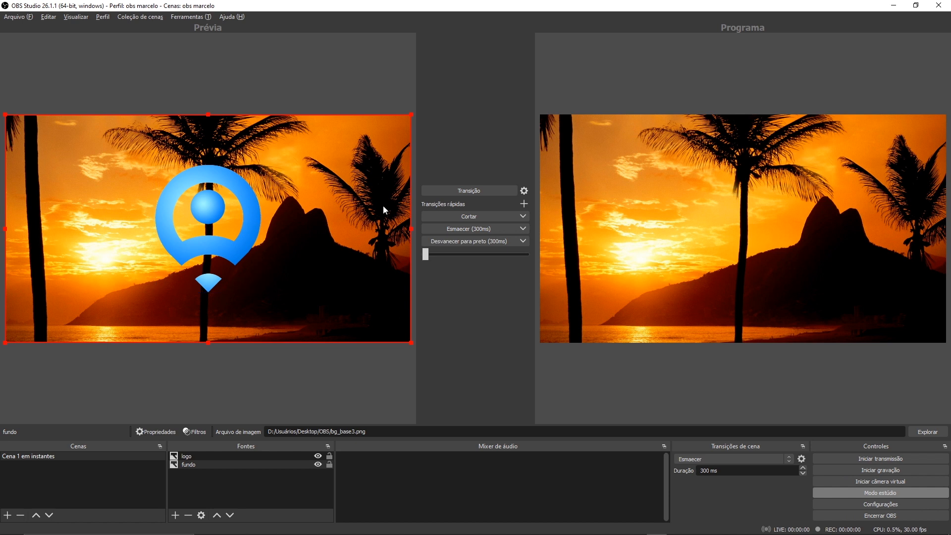
pyautogui.click(461, 228)
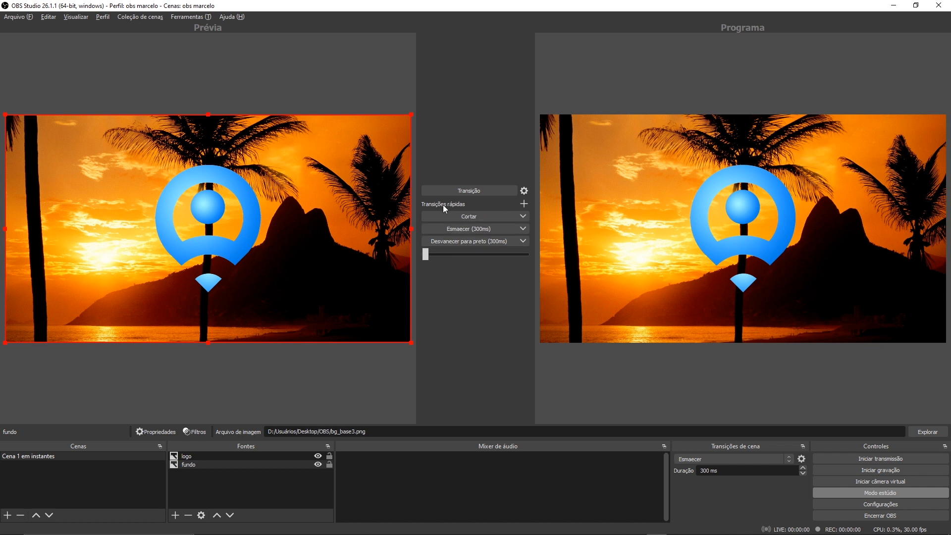
# Add a 1500 ms Esmaecer quick transition, hide the "logo" source and apply that transition to the program.
pyautogui.click(523, 203)
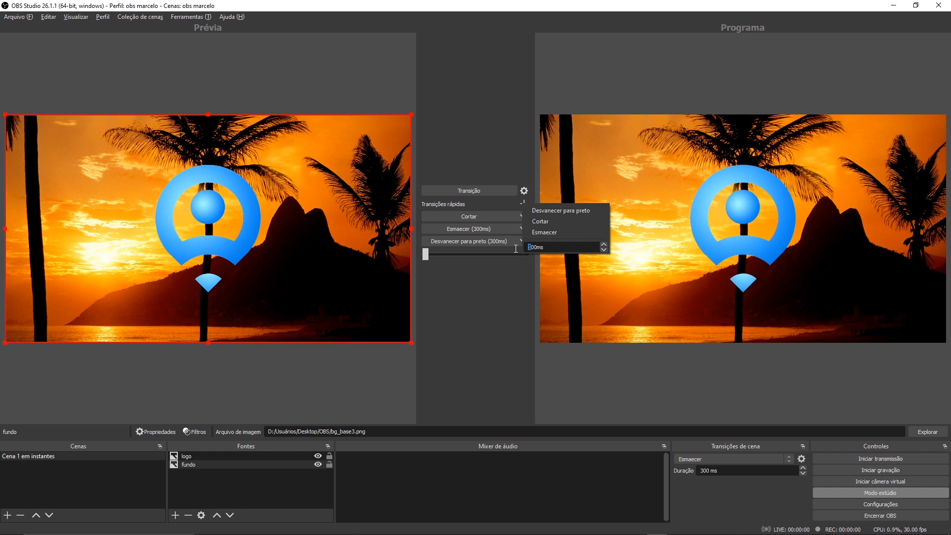
pyautogui.write('15')
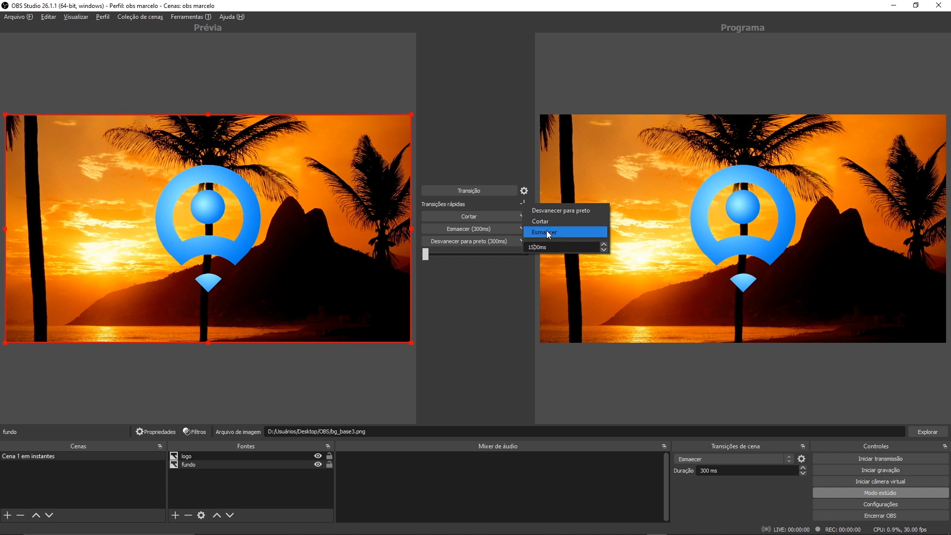
pyautogui.click(545, 231)
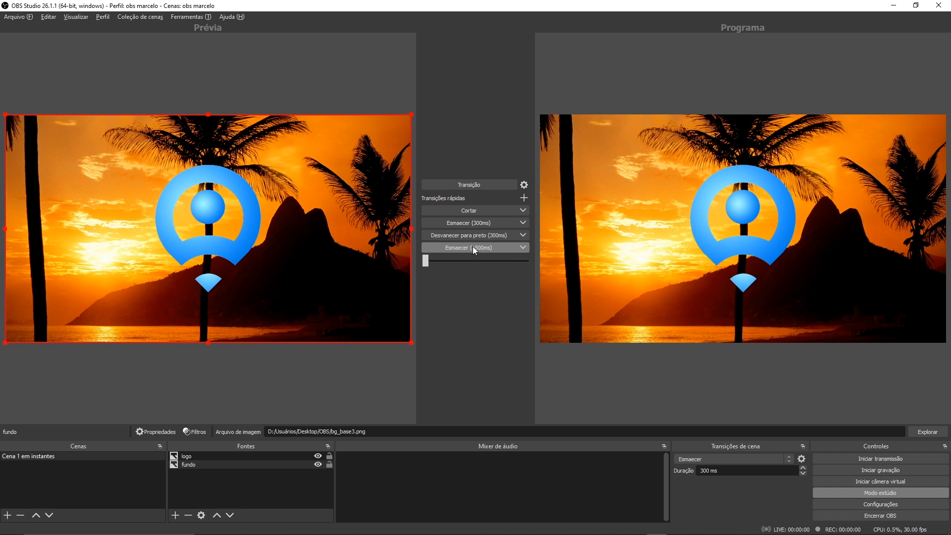
pyautogui.click(317, 456)
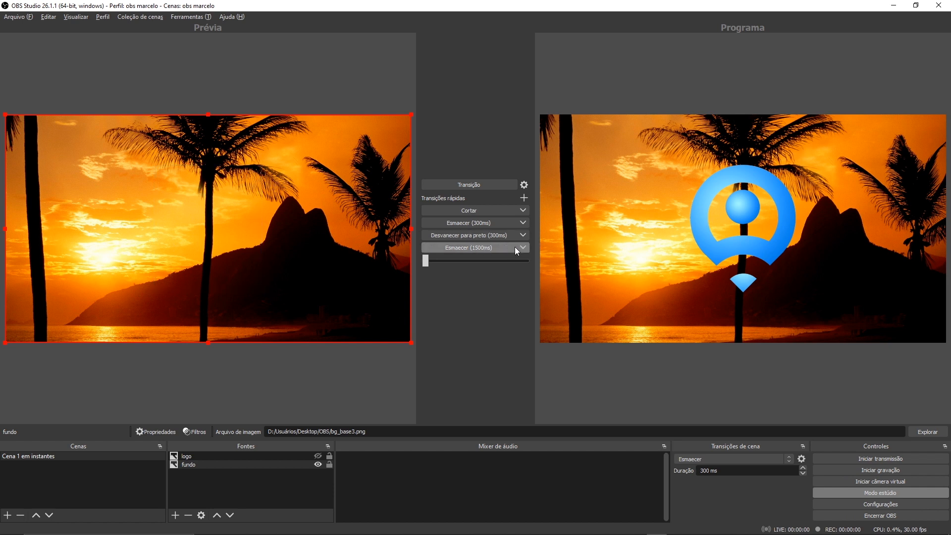
pyautogui.click(464, 245)
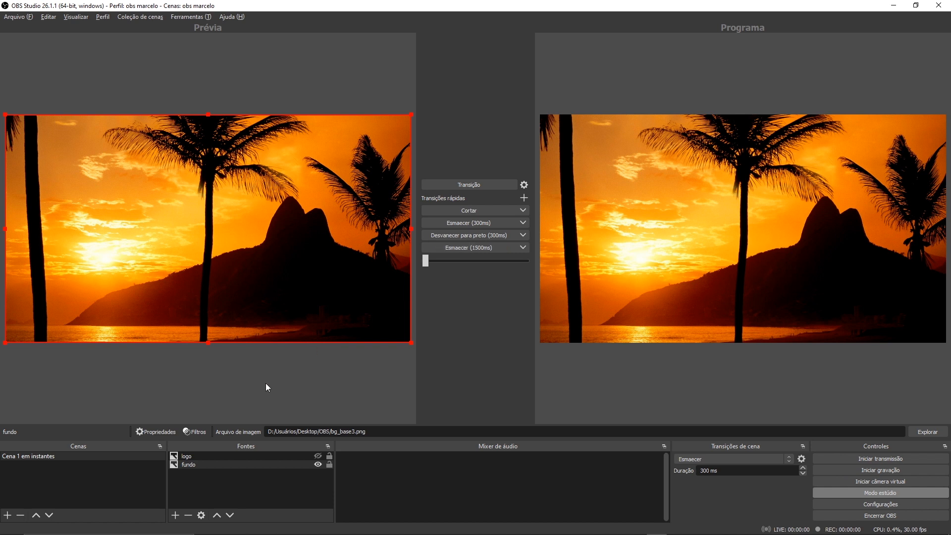
# Add an image source named "texto em instantes" using eminstantes.png and place its banner in the lower middle of the preview.
pyautogui.click(176, 516)
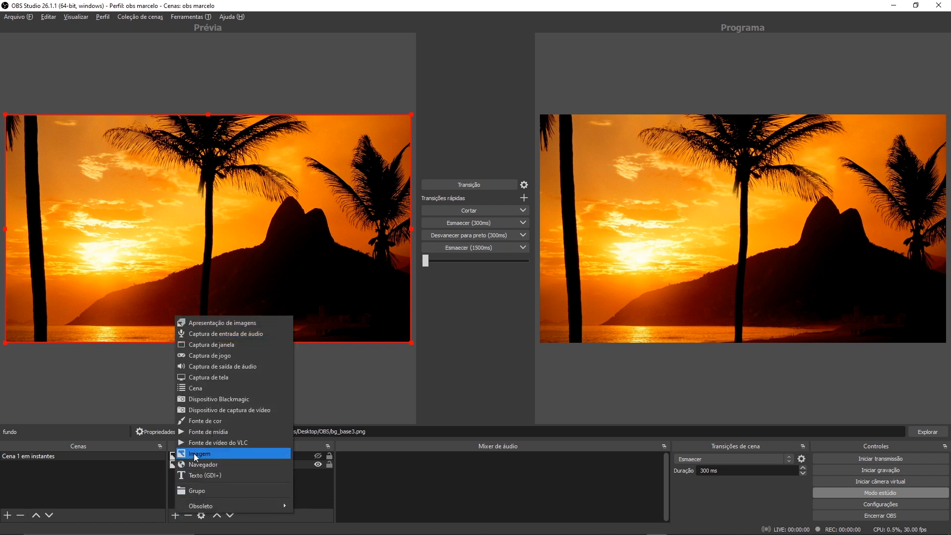
pyautogui.click(194, 453)
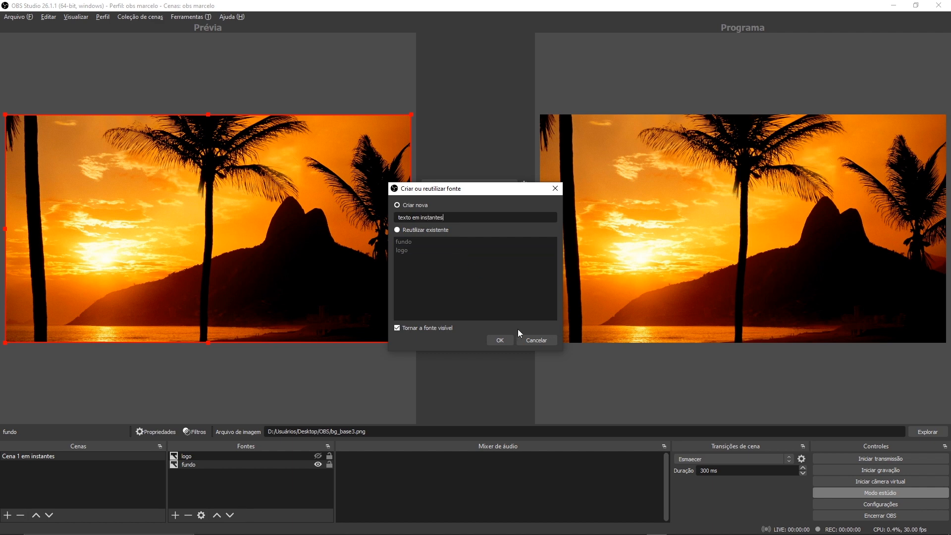
pyautogui.click(498, 340)
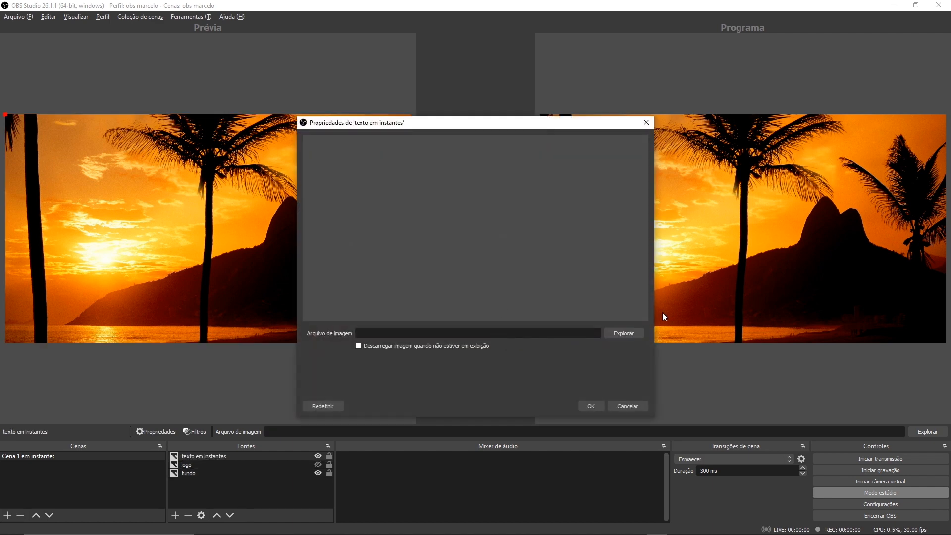
pyautogui.click(627, 333)
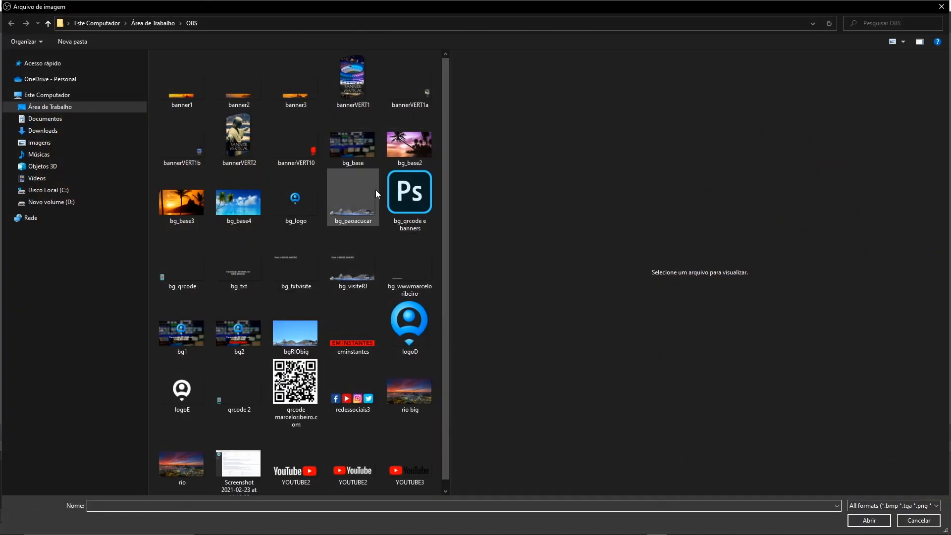
pyautogui.click(348, 339)
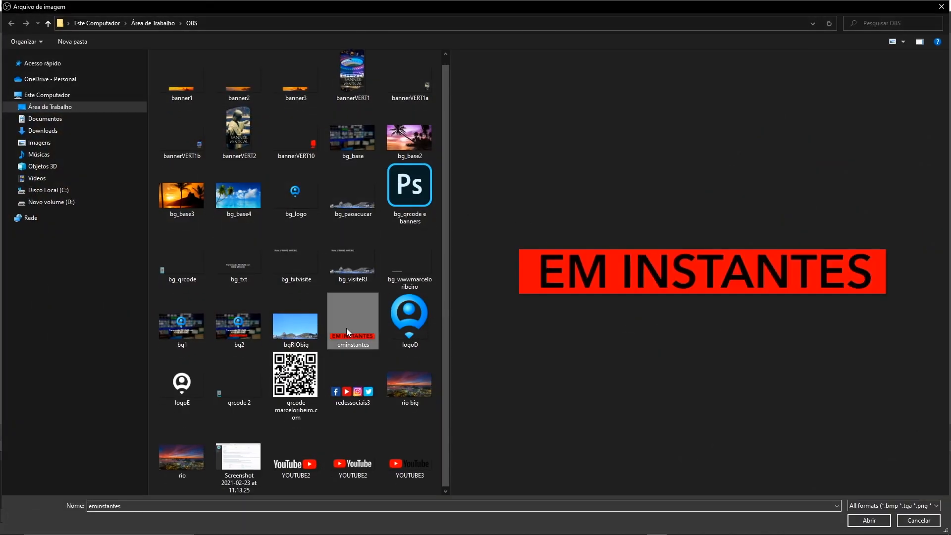
pyautogui.click(869, 522)
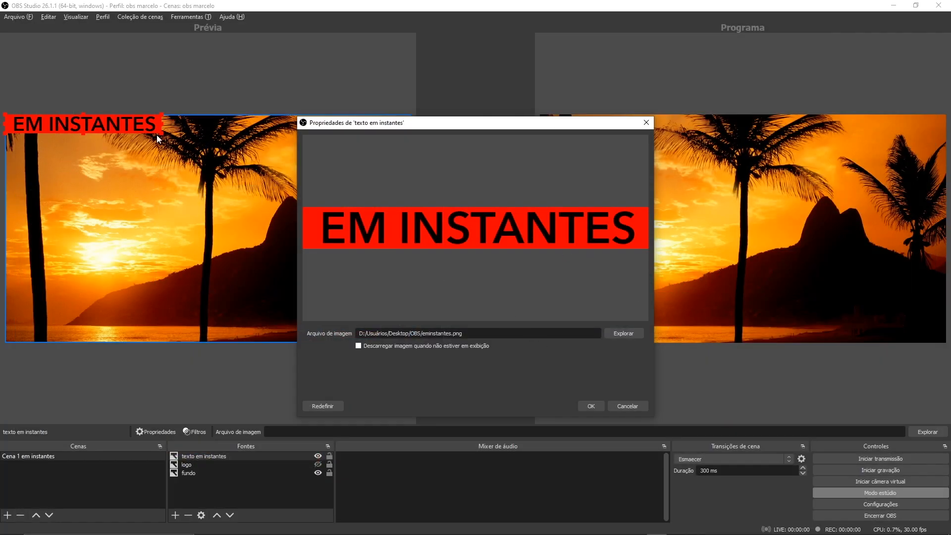
pyautogui.moveTo(128, 122); pyautogui.dragTo(243, 302)
pyautogui.click(592, 406)
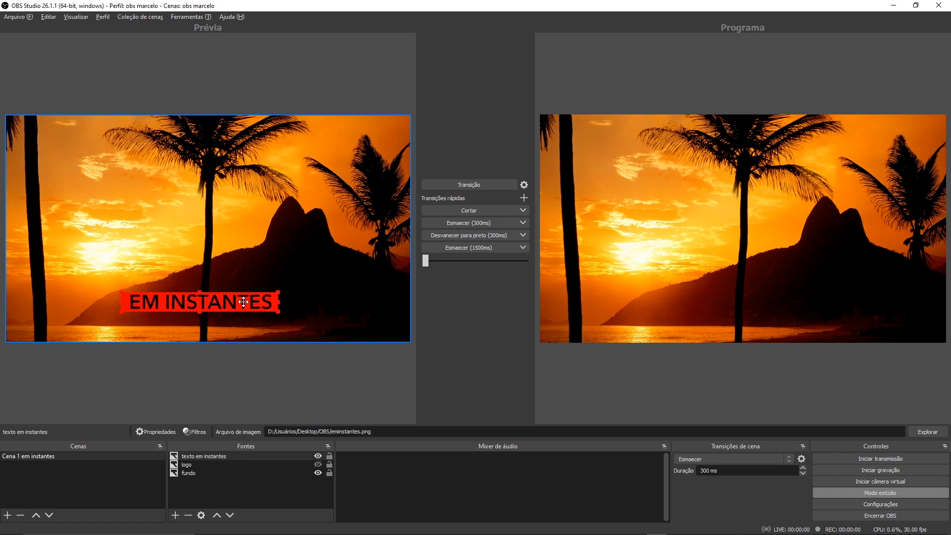
# Make the "logo" source visible again and move the EM INSTANTES banner slightly down so it clears the logo.
pyautogui.click(245, 301)
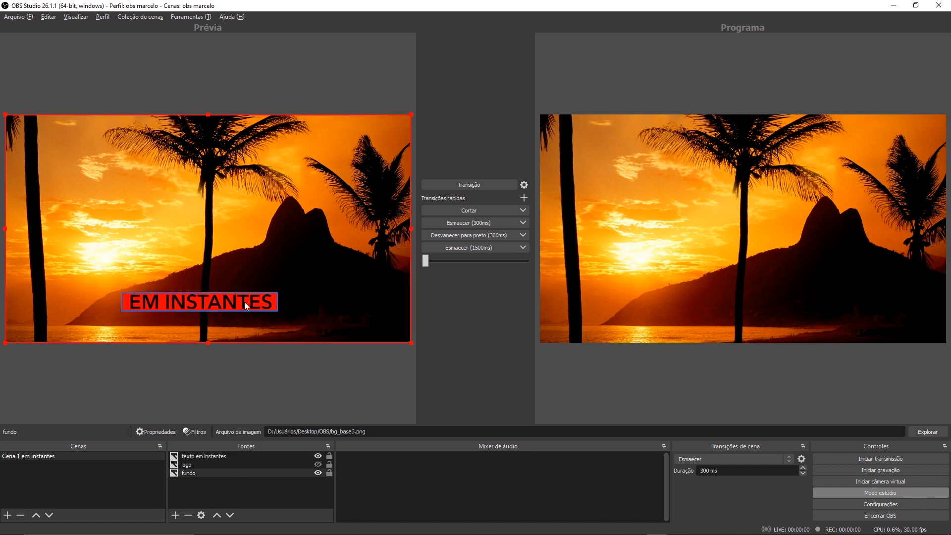
pyautogui.click(318, 465)
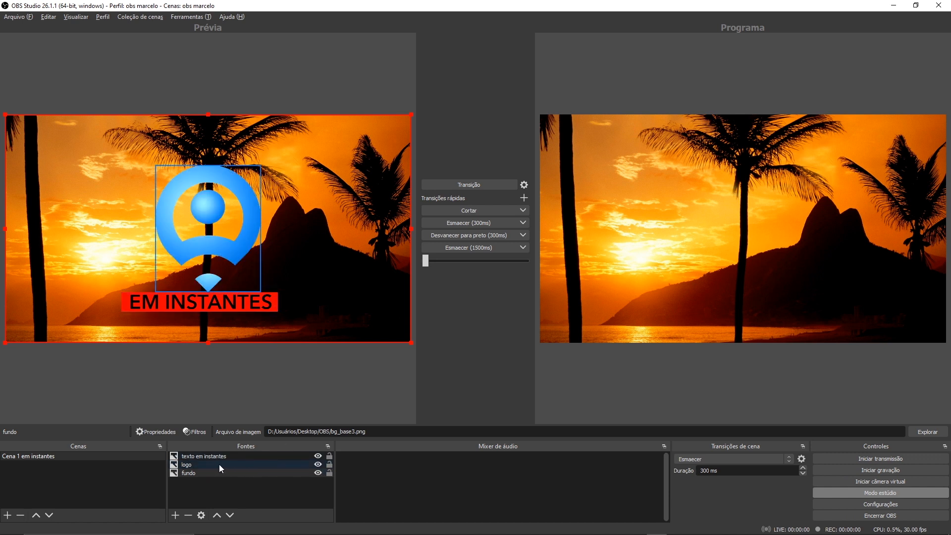
pyautogui.click(204, 471)
pyautogui.click(210, 453)
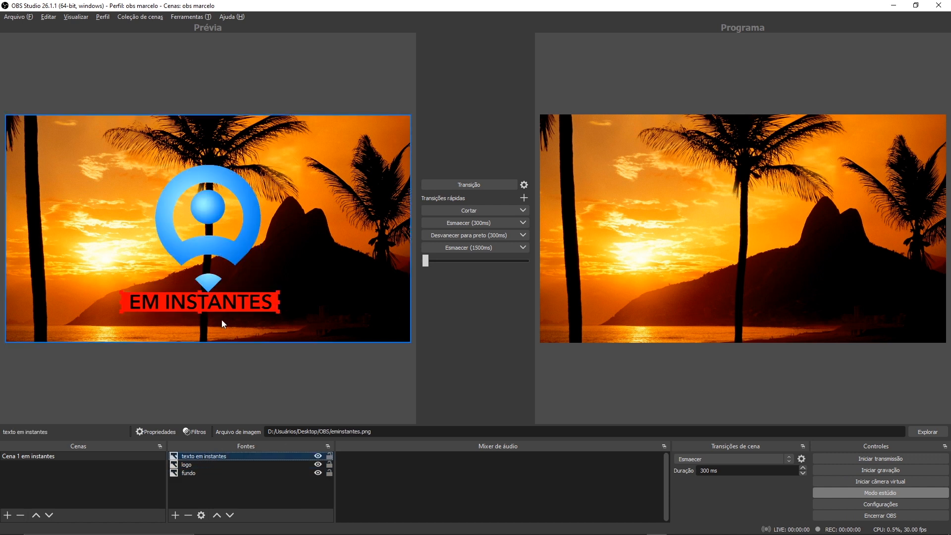
pyautogui.moveTo(231, 289); pyautogui.dragTo(234, 310)
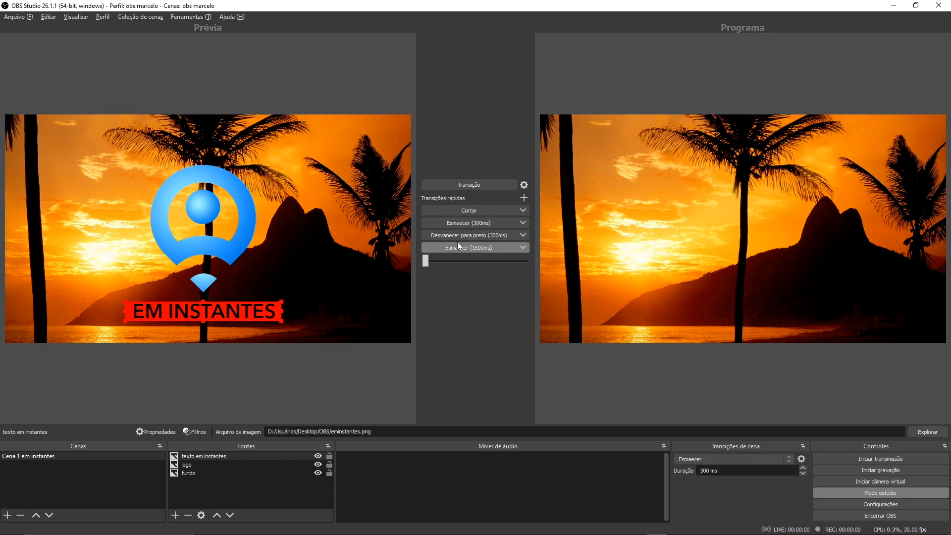
# Raise the logo and the EM INSTANTES banner slightly and send the preview to the program with the Esmaecer (1500ms) quick transition.
pyautogui.moveTo(218, 291); pyautogui.dragTo(219, 284)
pyautogui.click(219, 296)
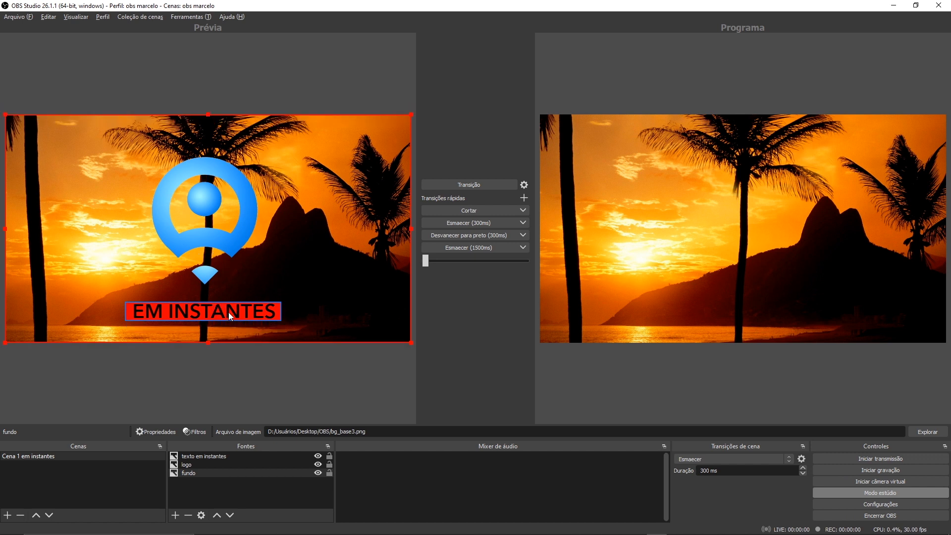
pyautogui.click(196, 456)
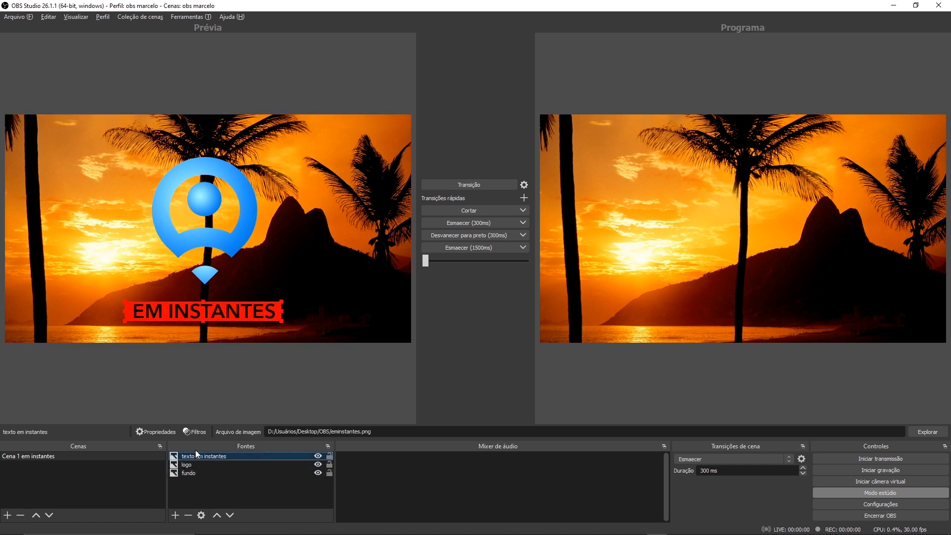
pyautogui.moveTo(232, 310); pyautogui.dragTo(232, 305)
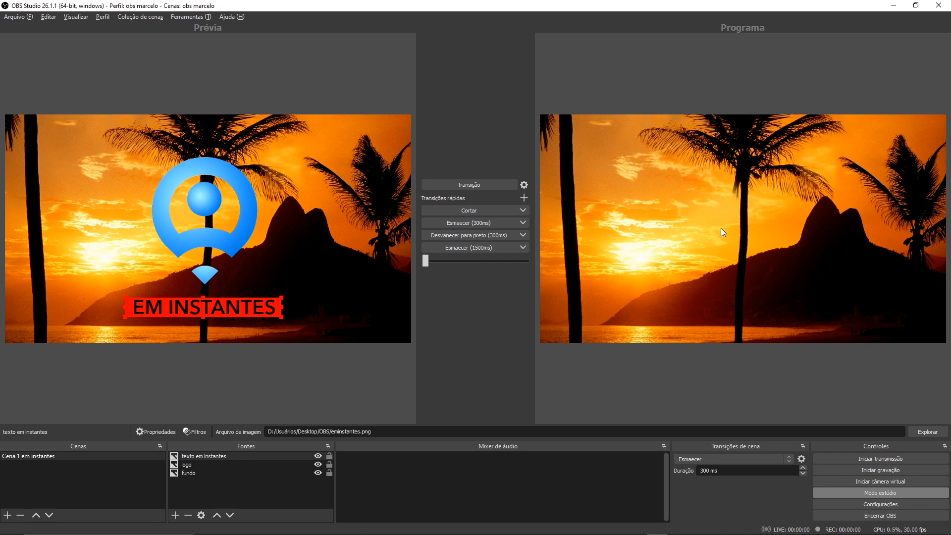
pyautogui.click(492, 247)
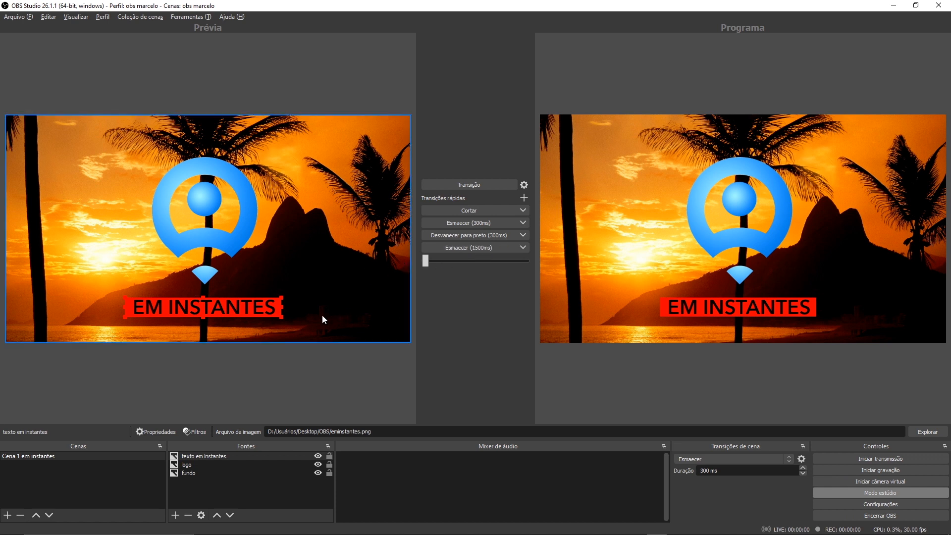
# Add bg_txt.png as an image source with the default name "Imagem" and shrink the logo so it sits centred above the text.
pyautogui.click(175, 514)
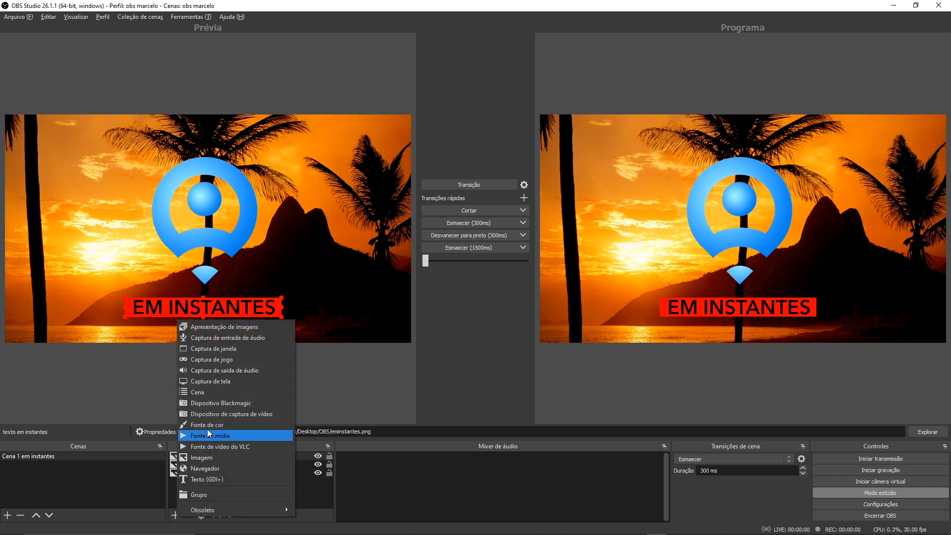
pyautogui.click(203, 458)
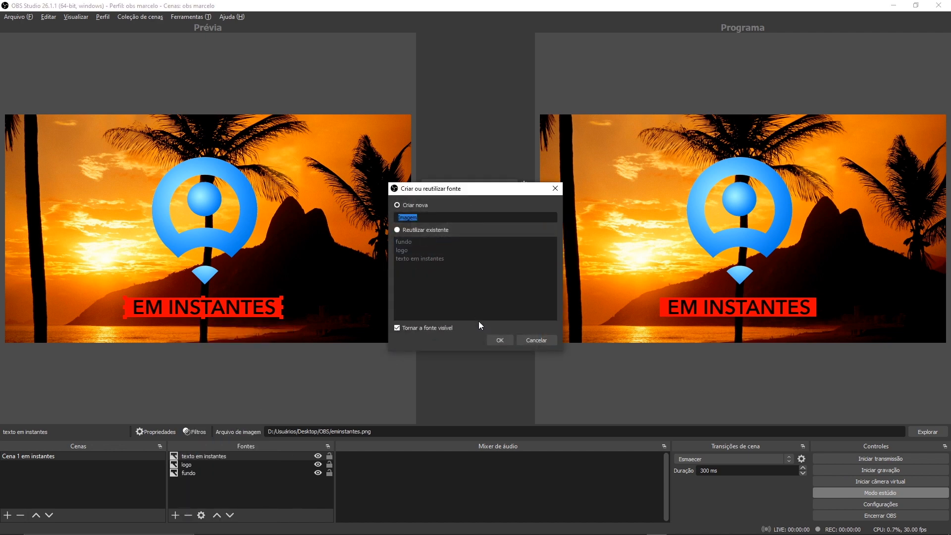
pyautogui.click(498, 340)
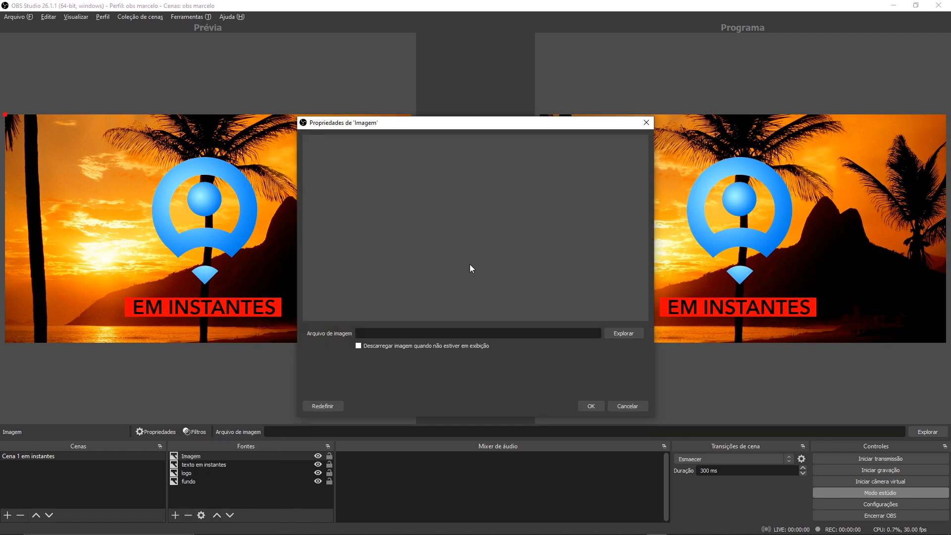
pyautogui.click(627, 333)
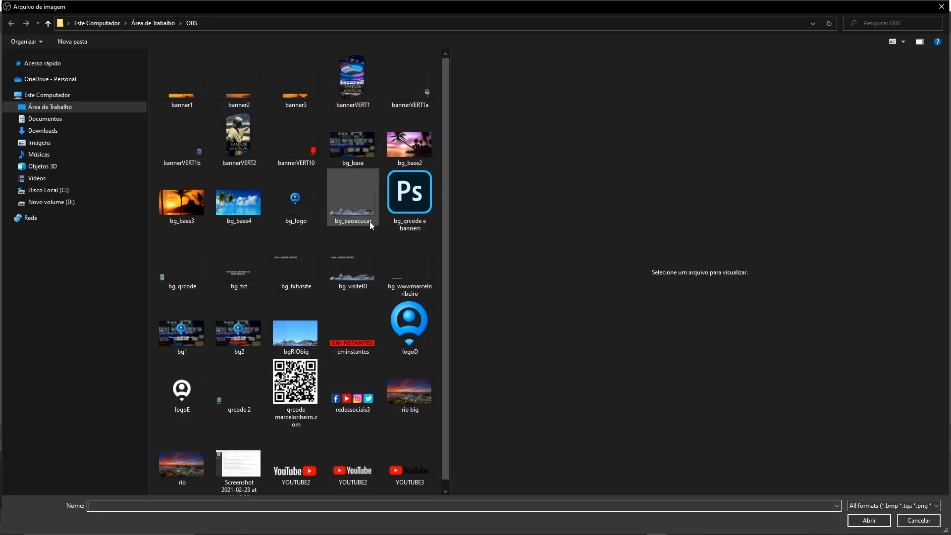
pyautogui.click(245, 261)
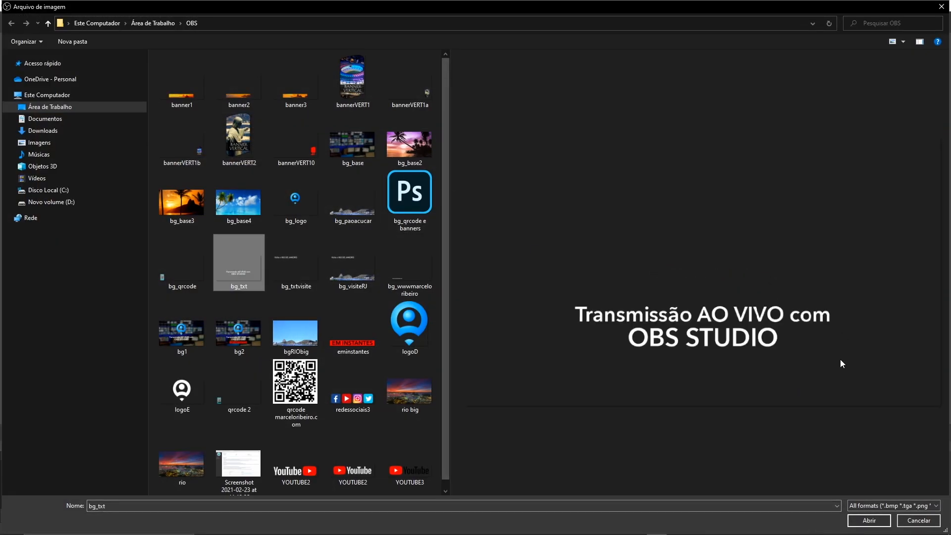
pyautogui.click(869, 520)
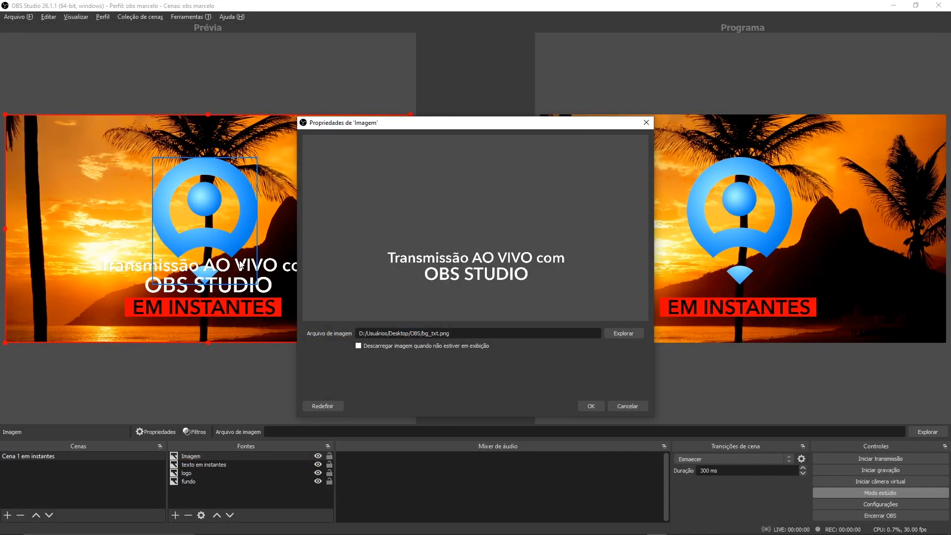
pyautogui.click(599, 406)
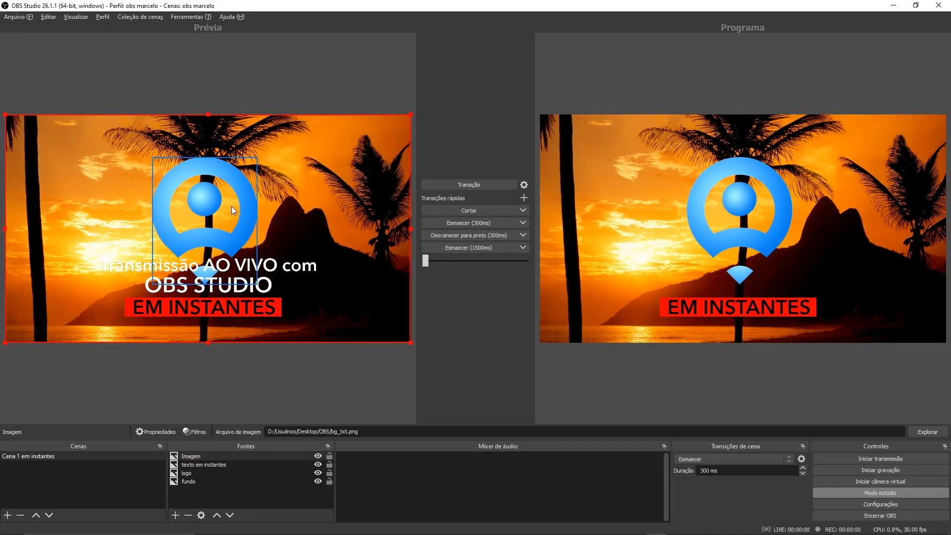
pyautogui.moveTo(256, 157); pyautogui.dragTo(219, 179)
pyautogui.click(213, 308)
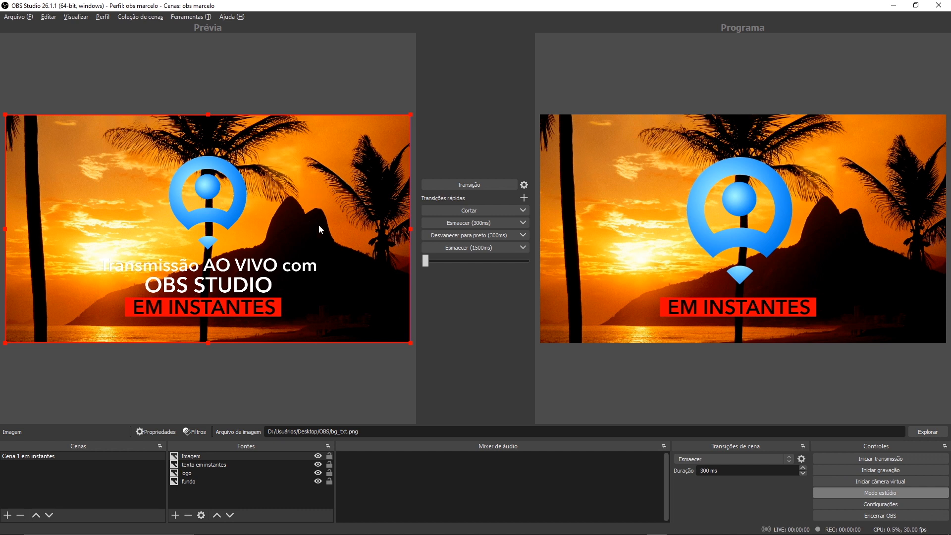
# Add a second background image source named "fundo2" using bg_base.png.
pyautogui.click(191, 481)
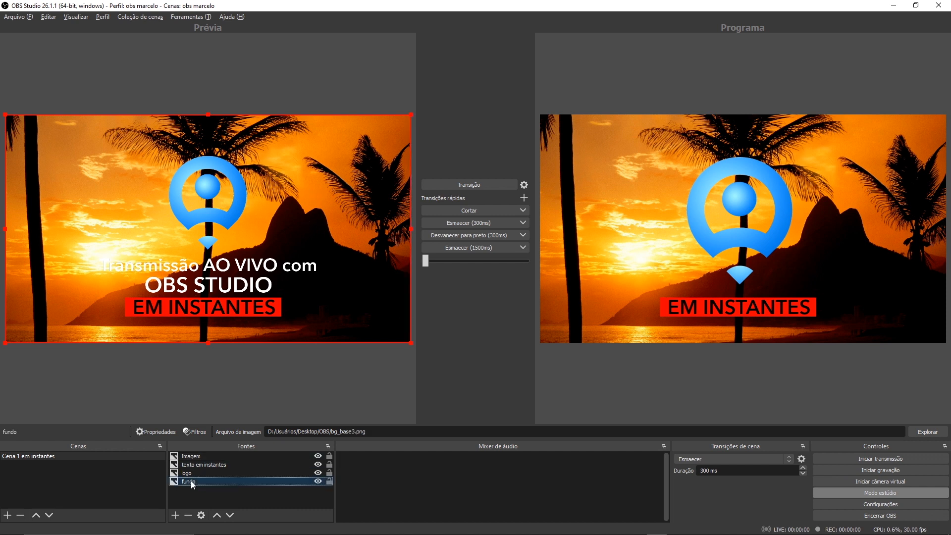
pyautogui.click(177, 514)
pyautogui.click(198, 454)
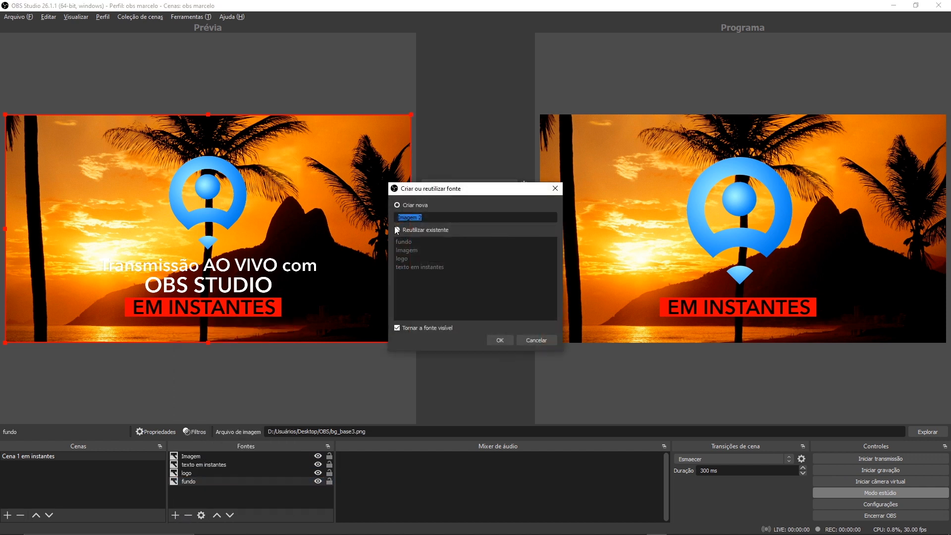
pyautogui.write('fundo2')
pyautogui.click(500, 339)
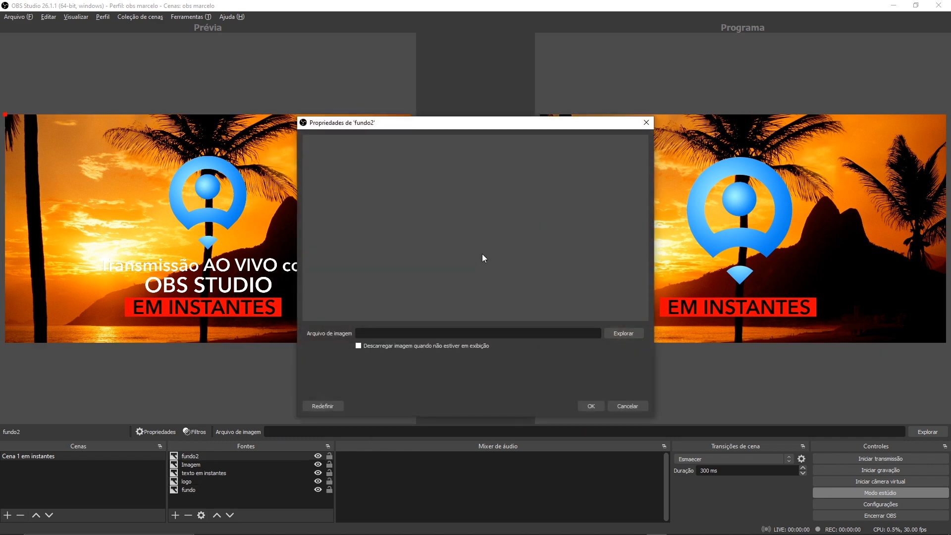
pyautogui.click(635, 333)
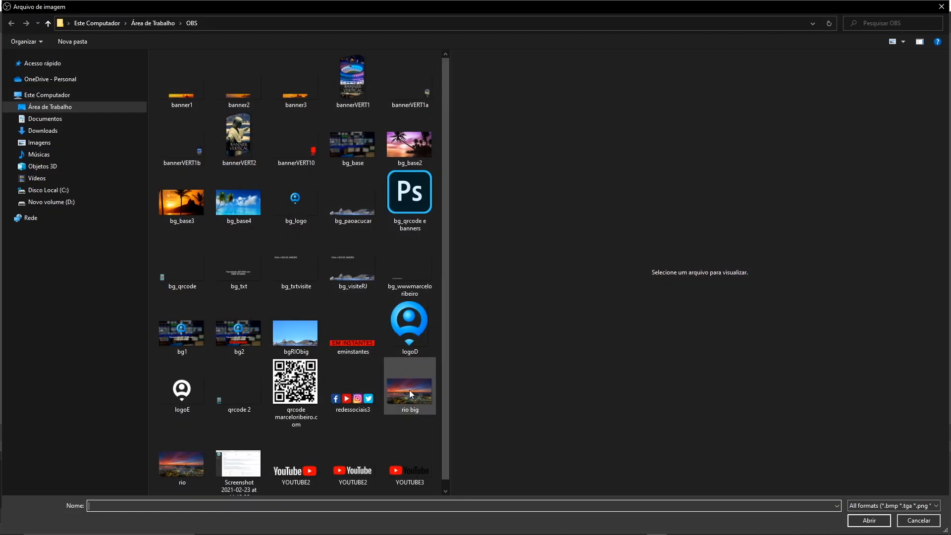
pyautogui.click(364, 144)
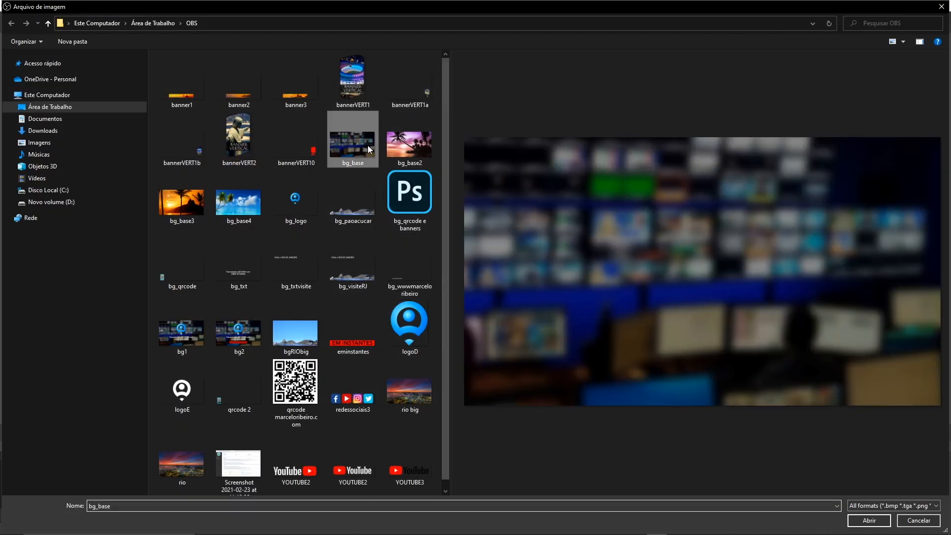
pyautogui.click(883, 521)
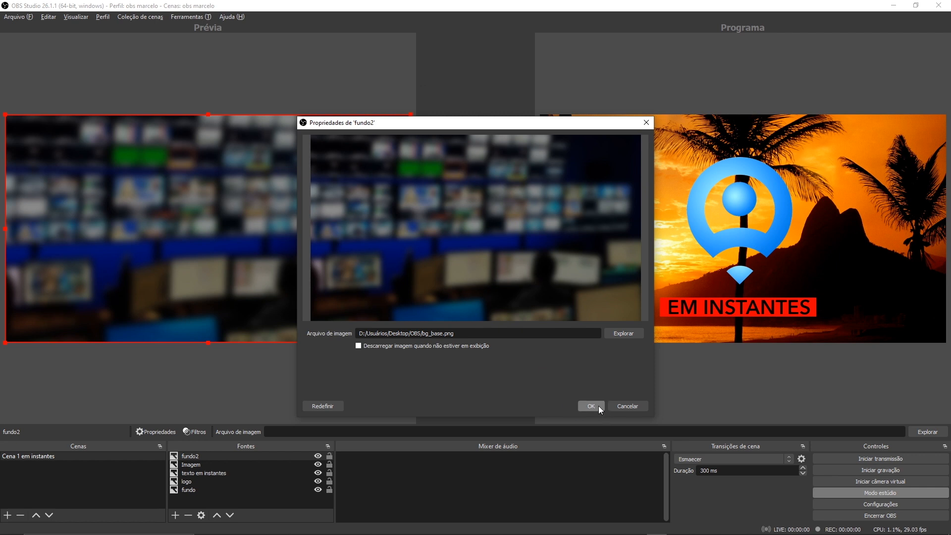
pyautogui.click(592, 405)
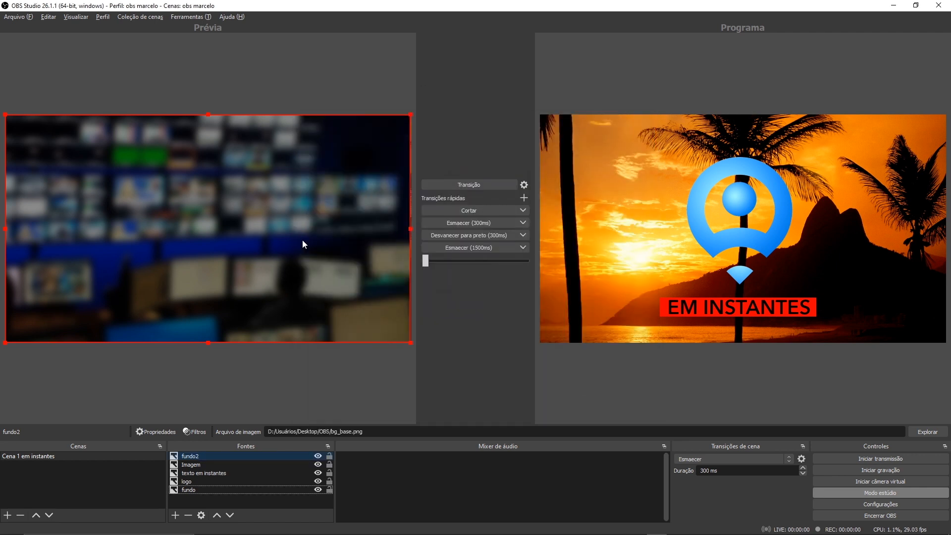
# Move the "fundo2" source down the source order to just below "logo" and above "fundo".
pyautogui.click(203, 456)
pyautogui.click(229, 516)
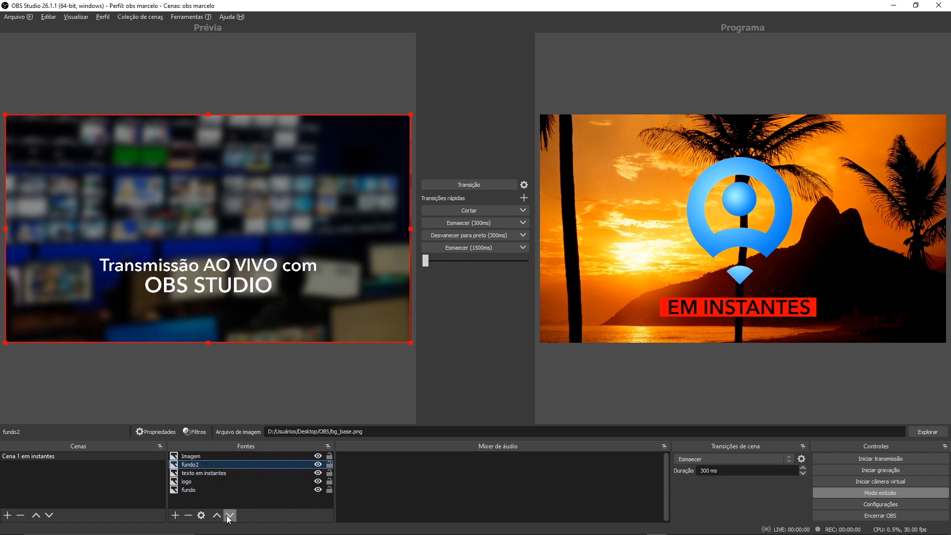
pyautogui.click(230, 516)
pyautogui.click(229, 517)
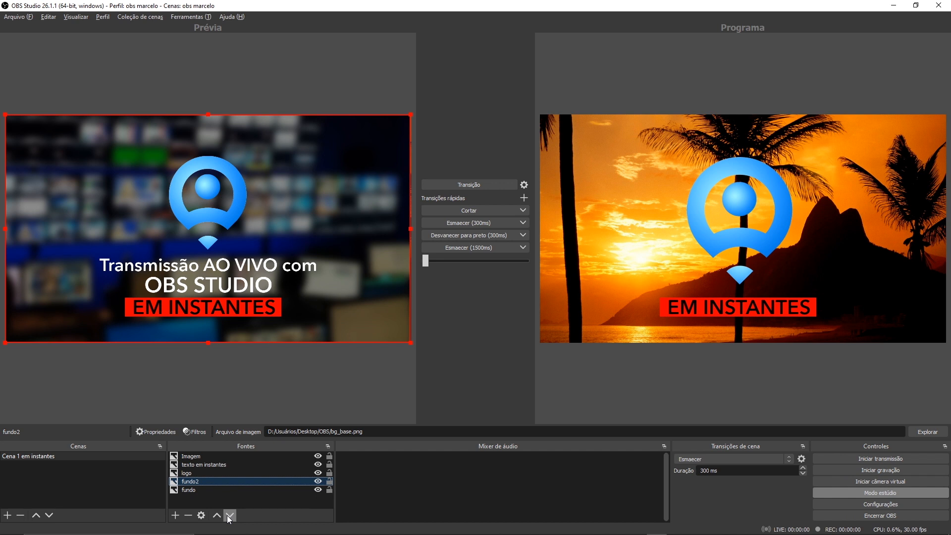
# Select the logo and move it slightly up in the preview, keeping it centred above the text.
pyautogui.click(198, 180)
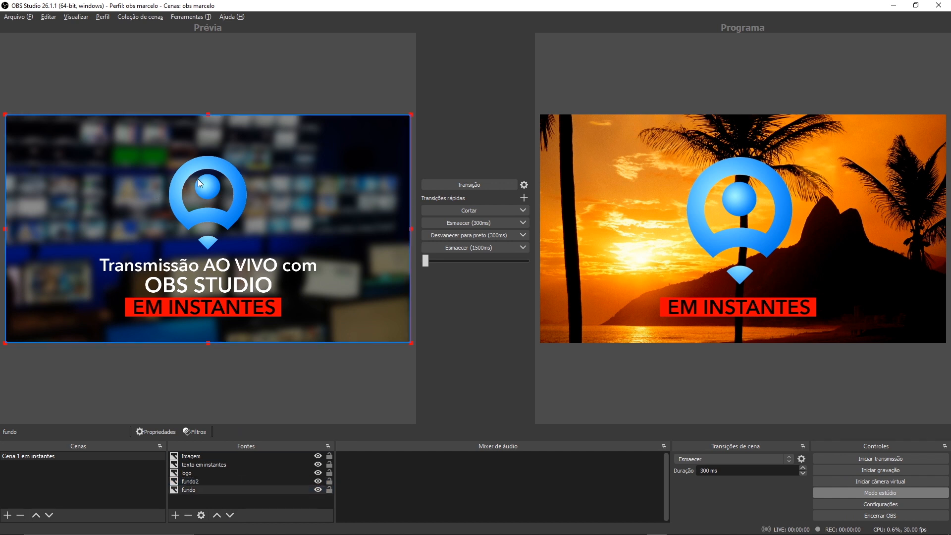
pyautogui.click(193, 456)
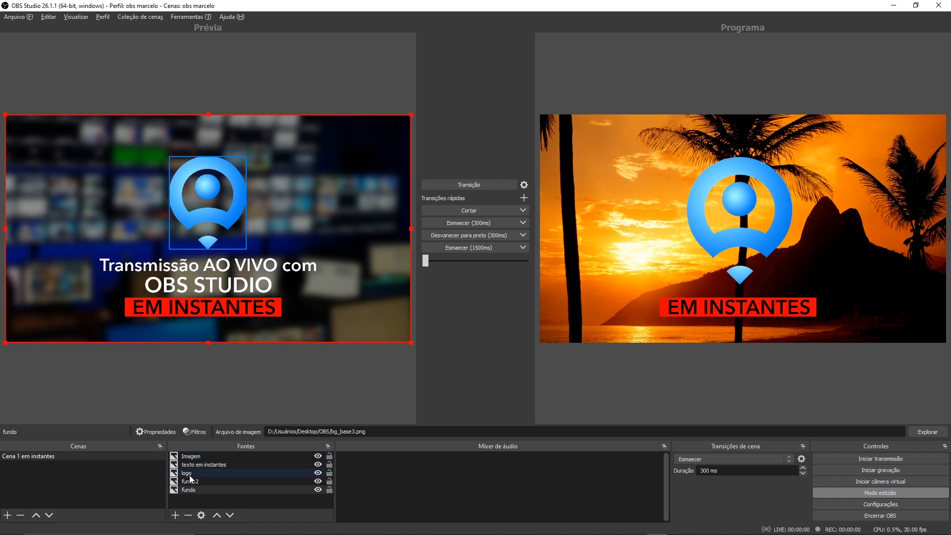
pyautogui.click(210, 217)
pyautogui.moveTo(213, 226); pyautogui.dragTo(212, 220)
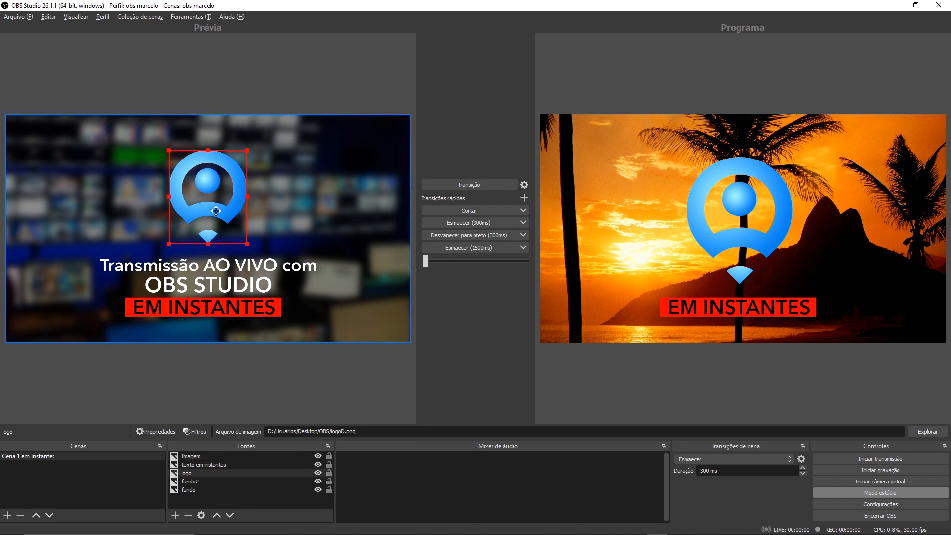
# Move the "texto em instantes" image slightly down in the preview and send the scene to program with the Esmaecer (1500ms) quick transition.
pyautogui.click(215, 269)
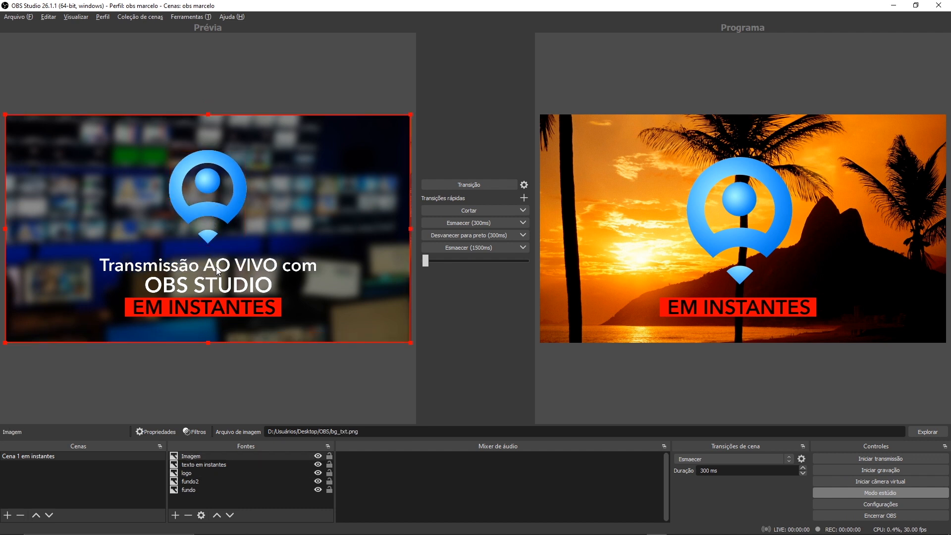
pyautogui.click(192, 463)
pyautogui.moveTo(213, 307); pyautogui.dragTo(212, 312)
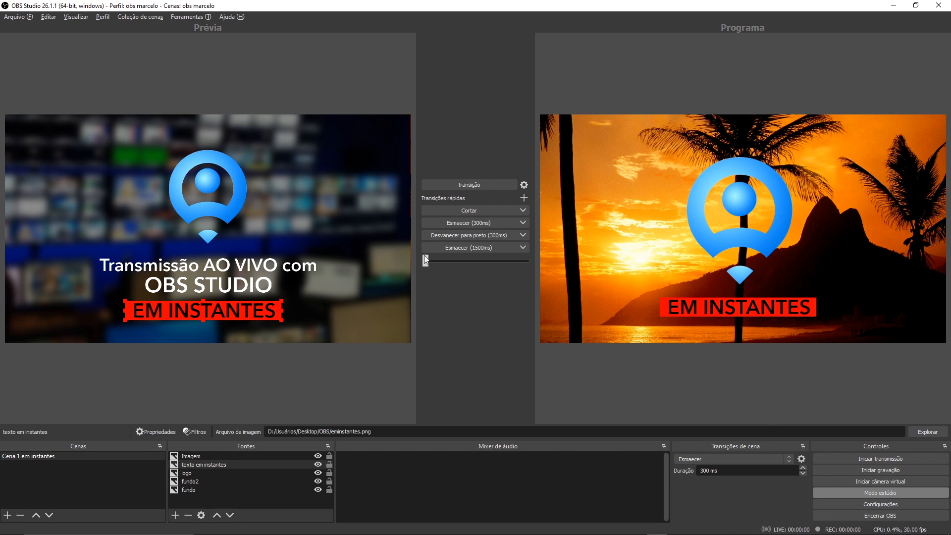
pyautogui.click(461, 248)
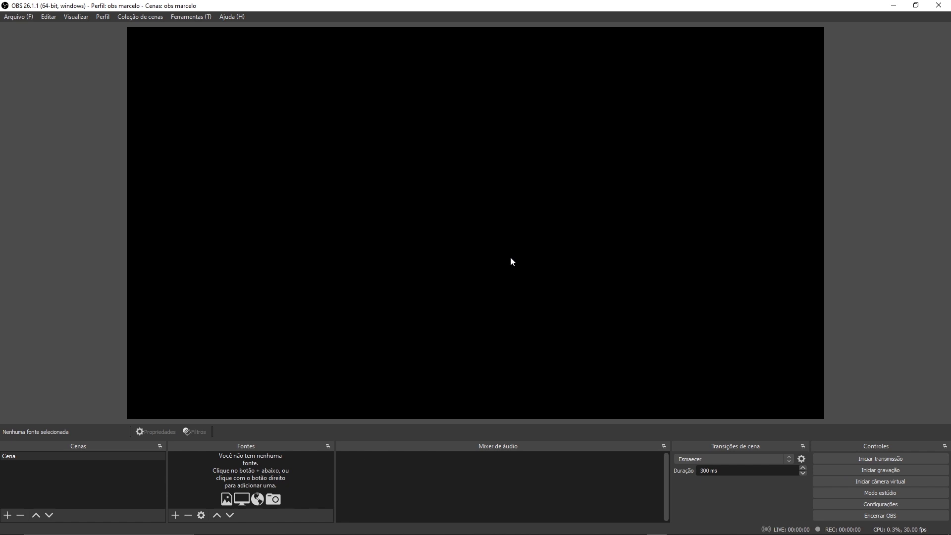
# Turn on studio mode and add an Esmaecer quick transition with a duration of 1000 ms.
pyautogui.click(876, 495)
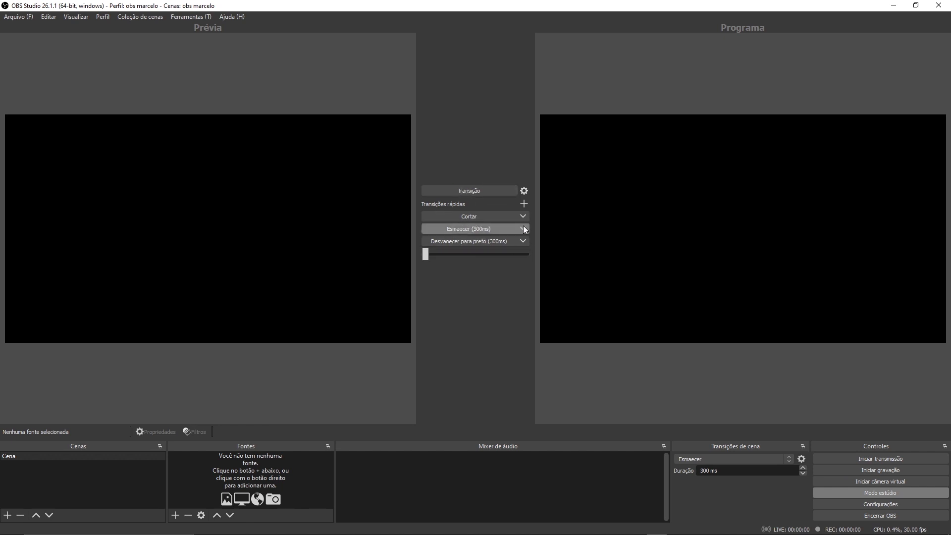
pyautogui.click(524, 203)
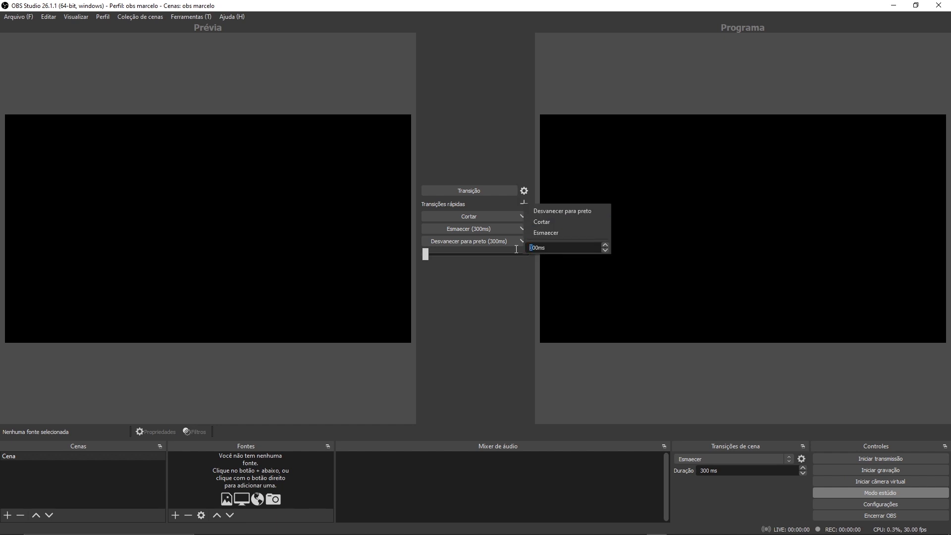
pyautogui.write('10')
pyautogui.click(549, 232)
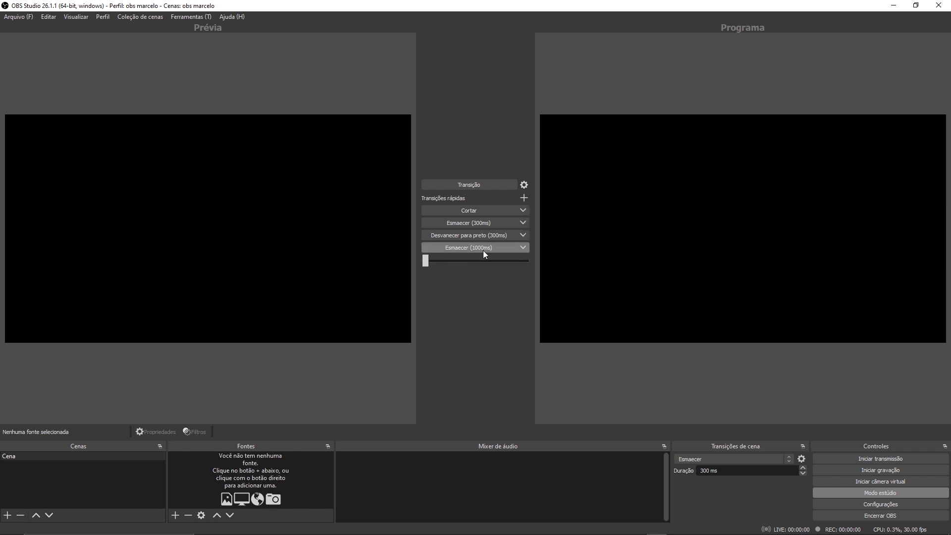
# Add another Esmaecer quick transition with a duration of 1500 ms and try the 300 ms Esmaecer transition.
pyautogui.click(524, 198)
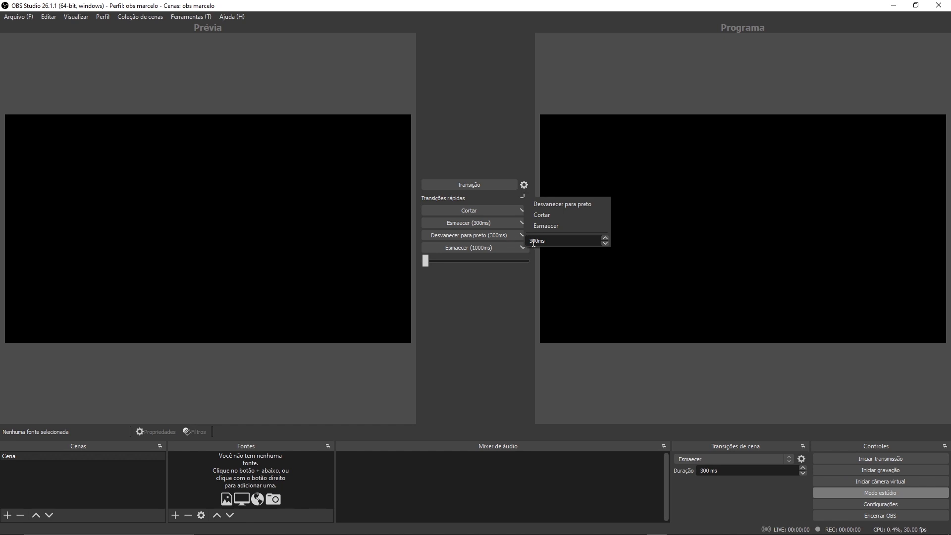
pyautogui.moveTo(533, 243); pyautogui.dragTo(515, 243)
pyautogui.write('15')
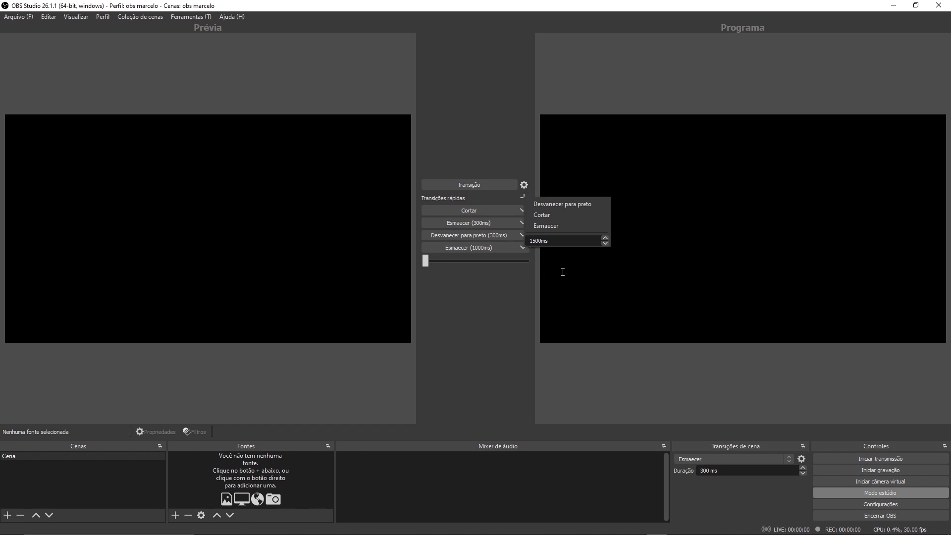
pyautogui.click(546, 224)
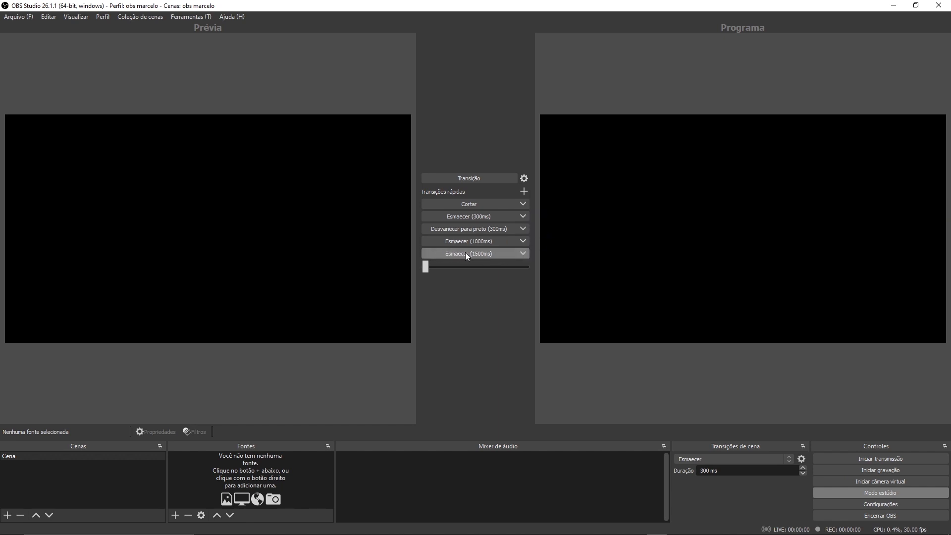
pyautogui.click(479, 220)
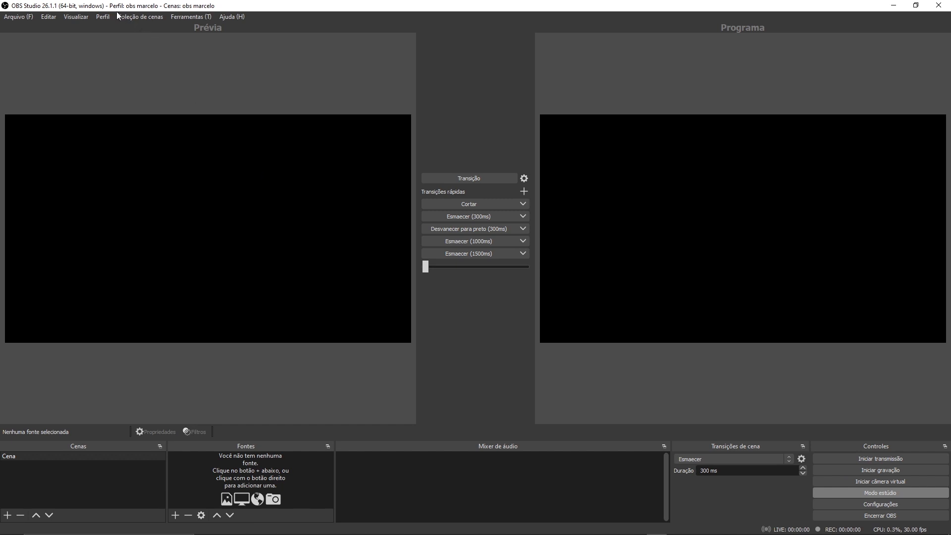
# Check which profile and which scene collection are active.
pyautogui.click(101, 16)
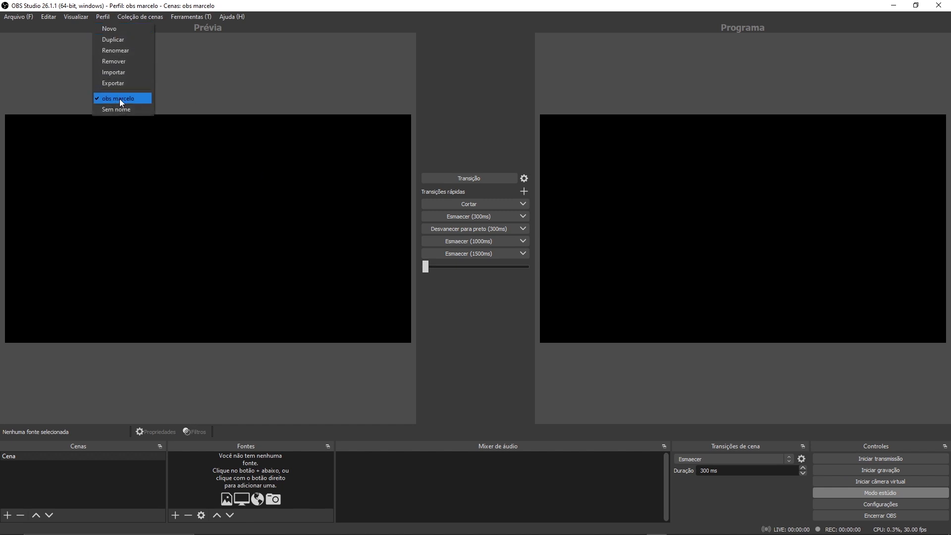
pyautogui.click(135, 15)
pyautogui.click(134, 16)
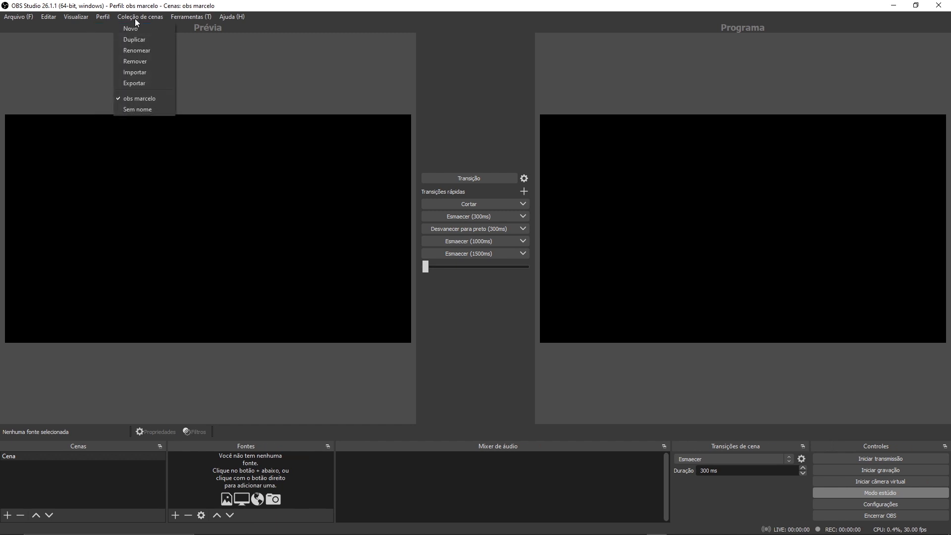
pyautogui.click(186, 248)
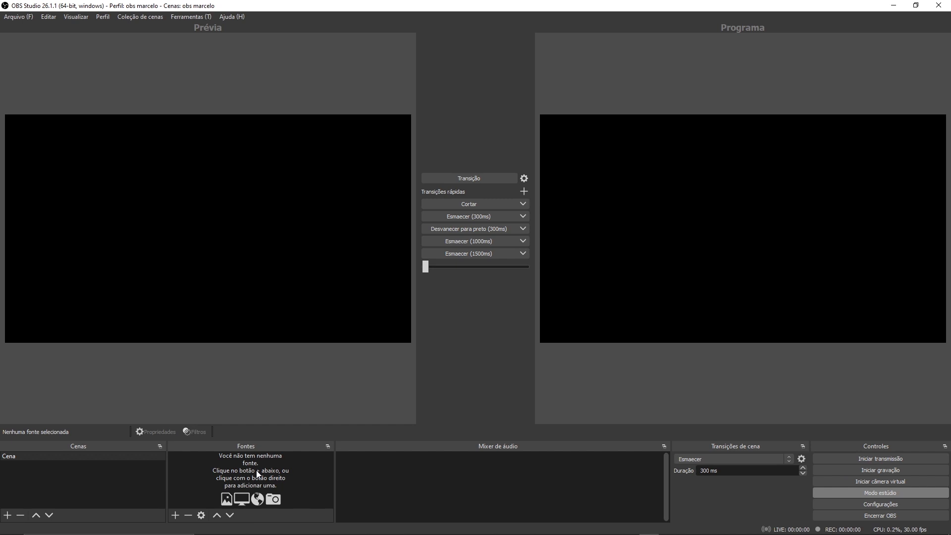
# Rename the scene "Cena" as CAM1.
pyautogui.rightClick(12, 456)
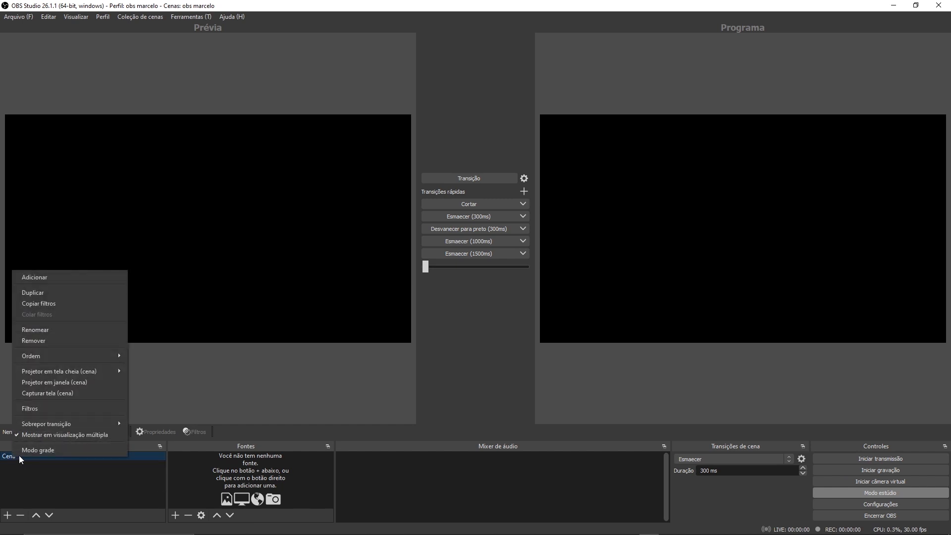
pyautogui.click(52, 326)
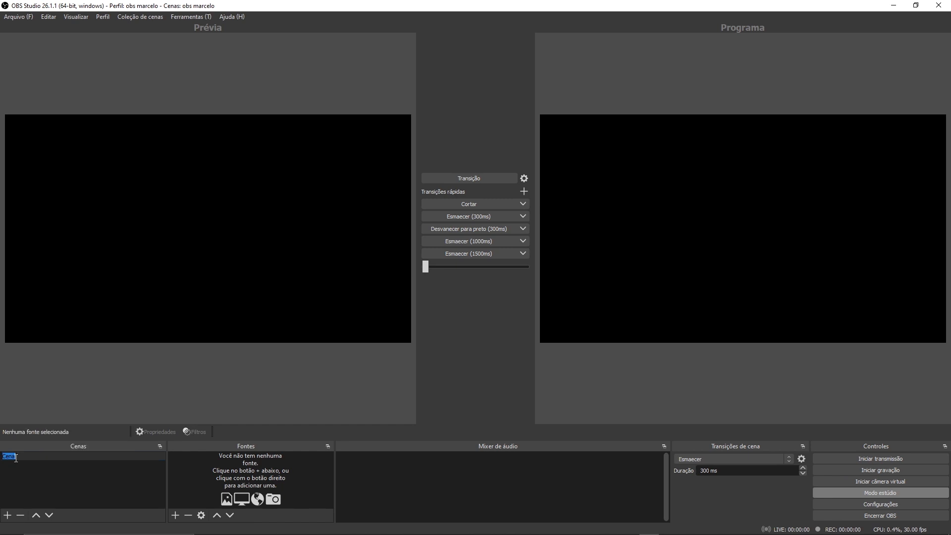
pyautogui.write('CAM1')
# Add a video capture device source named CAMERA1 to the CAM1 scene, using the Blackmagic WDM Capture device.
pyautogui.click(175, 515)
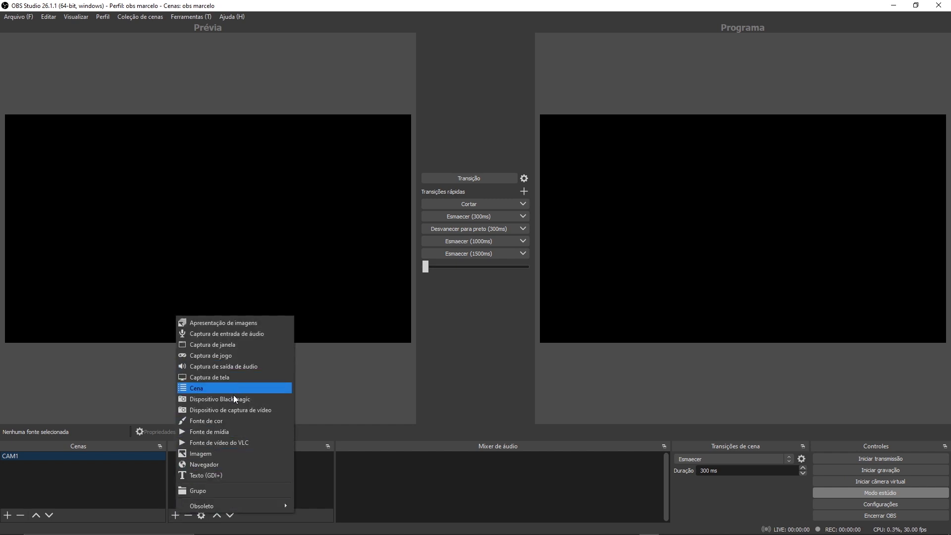
pyautogui.click(234, 408)
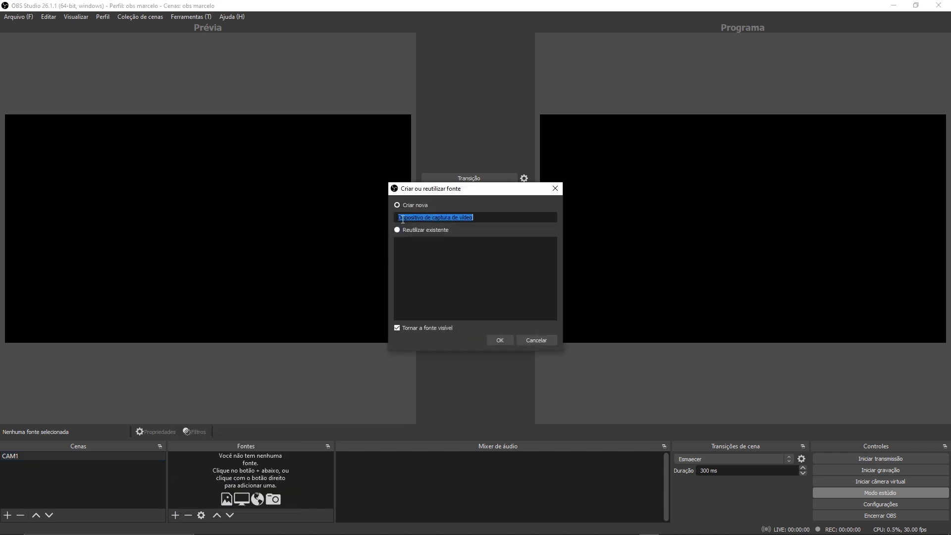
pyautogui.write('CAMERA1')
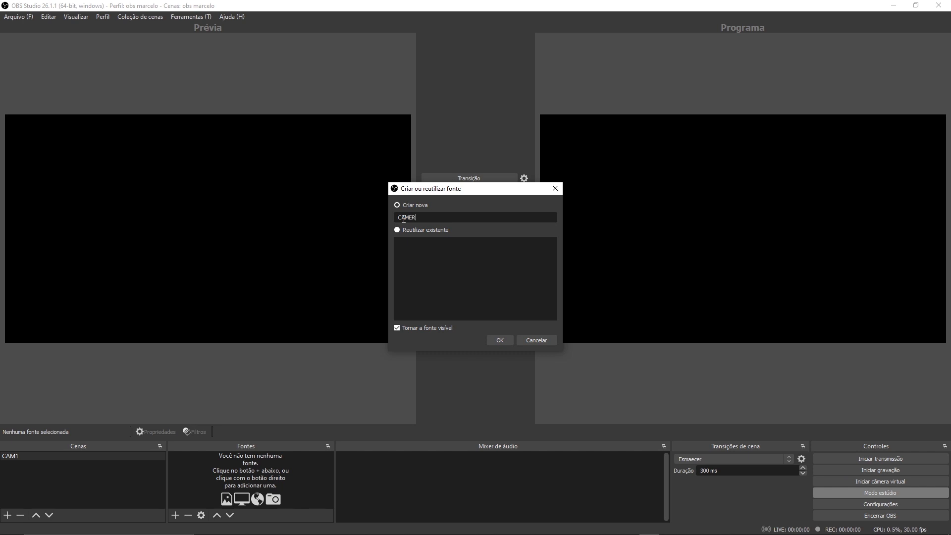
pyautogui.click(500, 340)
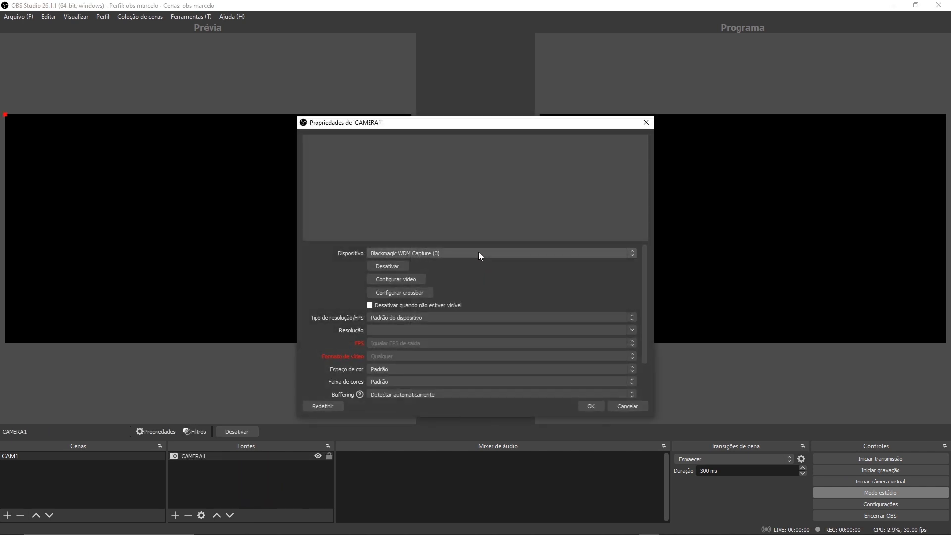
pyautogui.click(468, 252)
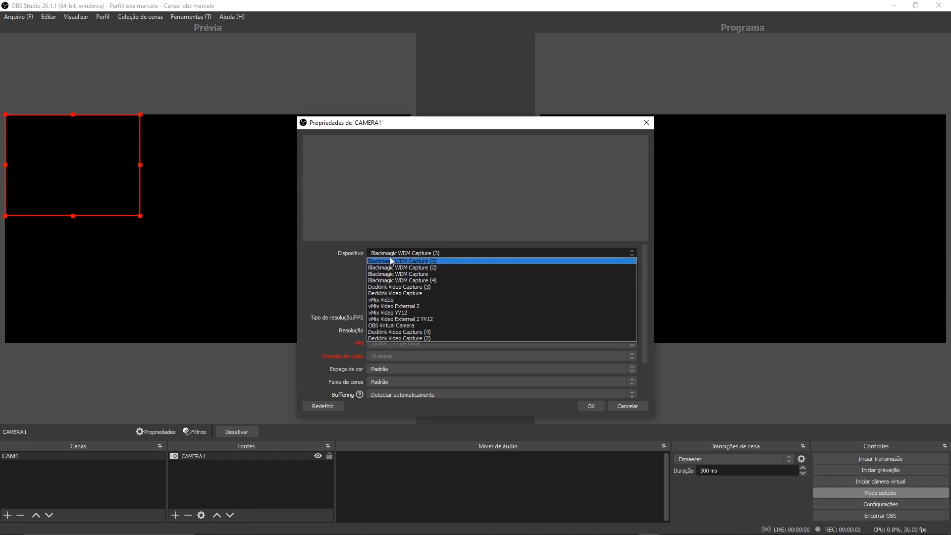
pyautogui.click(386, 276)
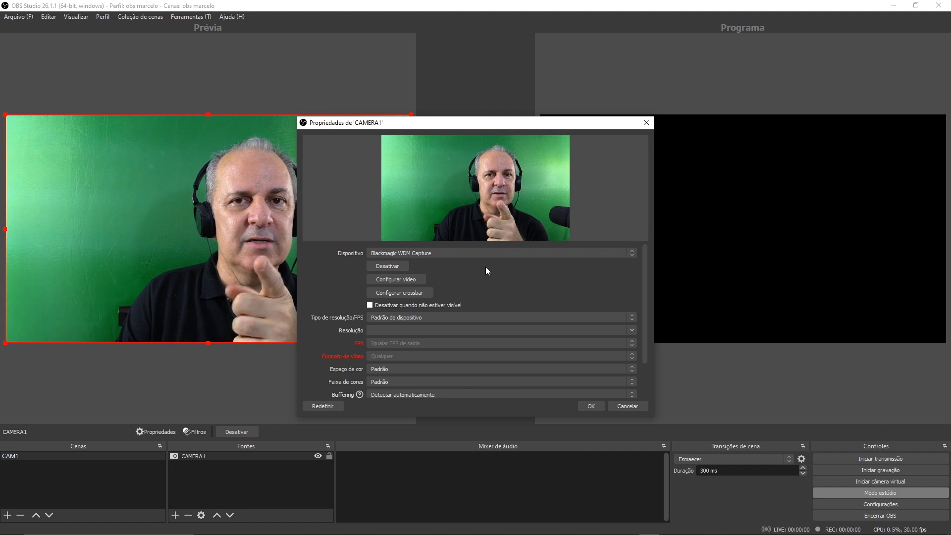
pyautogui.click(593, 404)
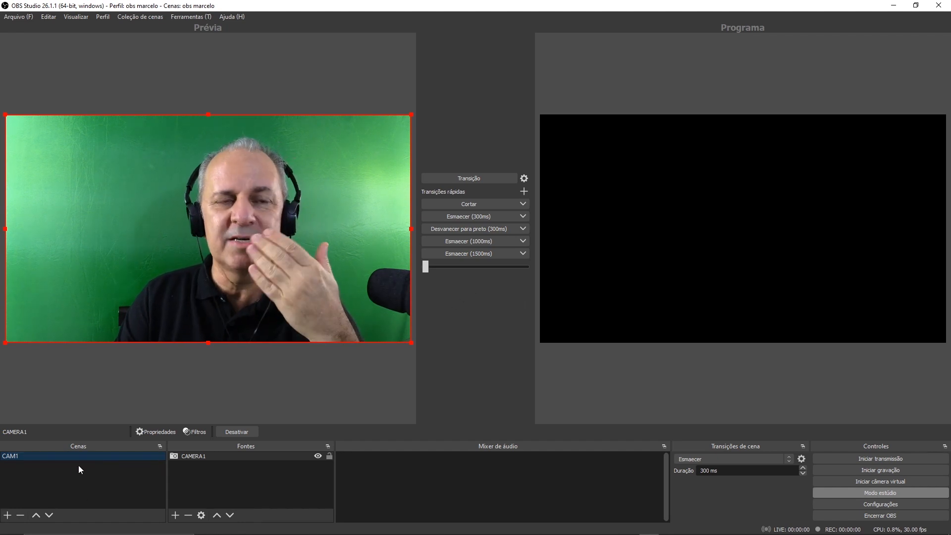
# Add a second scene named CAM2.
pyautogui.click(7, 515)
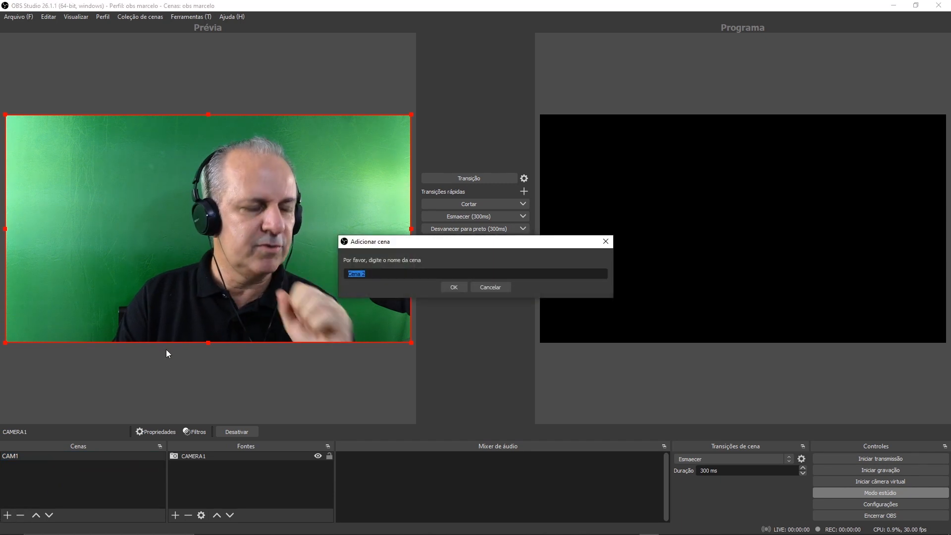
pyautogui.write('CAM')
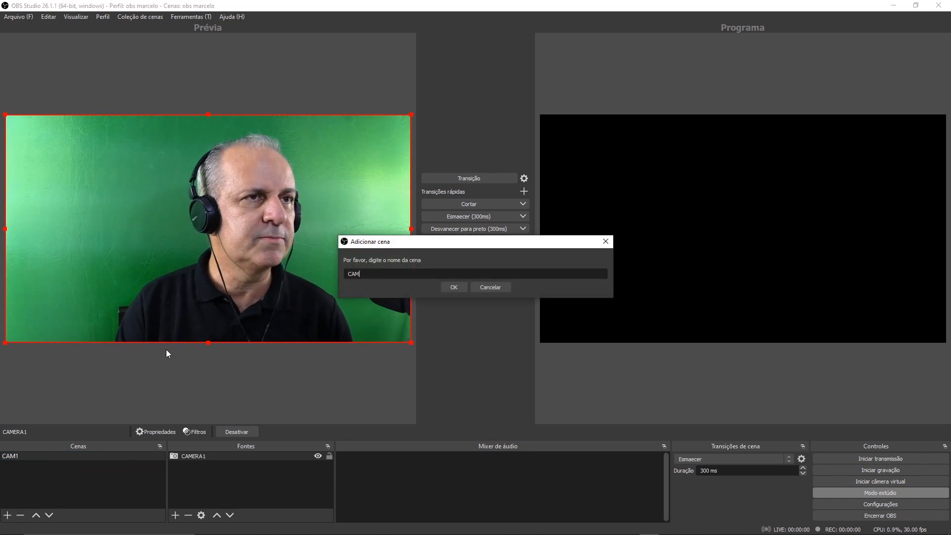
pyautogui.write('2')
pyautogui.click(458, 287)
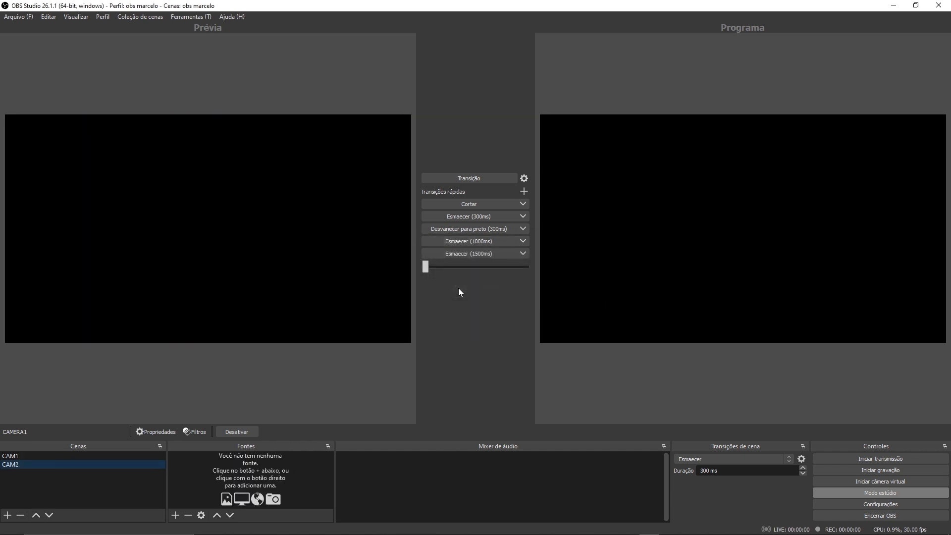
# Add a video capture device source named CAMERA2 to the CAM2 scene, using the Blackmagic WDM Capture (2) device.
pyautogui.click(174, 516)
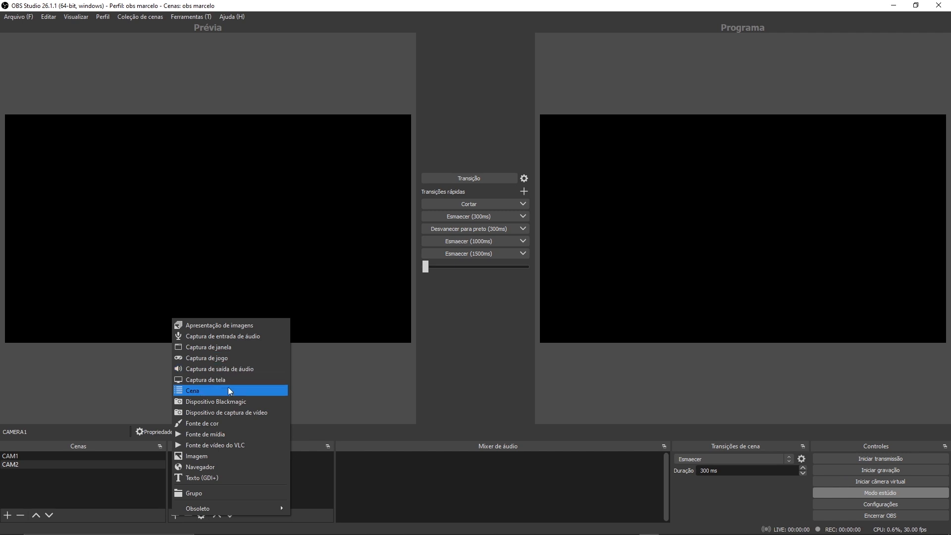
pyautogui.click(240, 412)
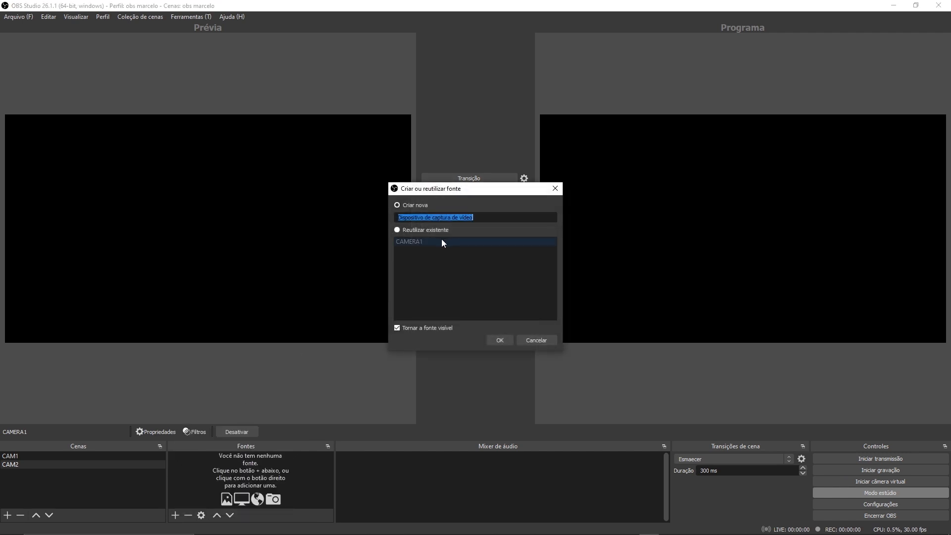
pyautogui.write('CAMERA2')
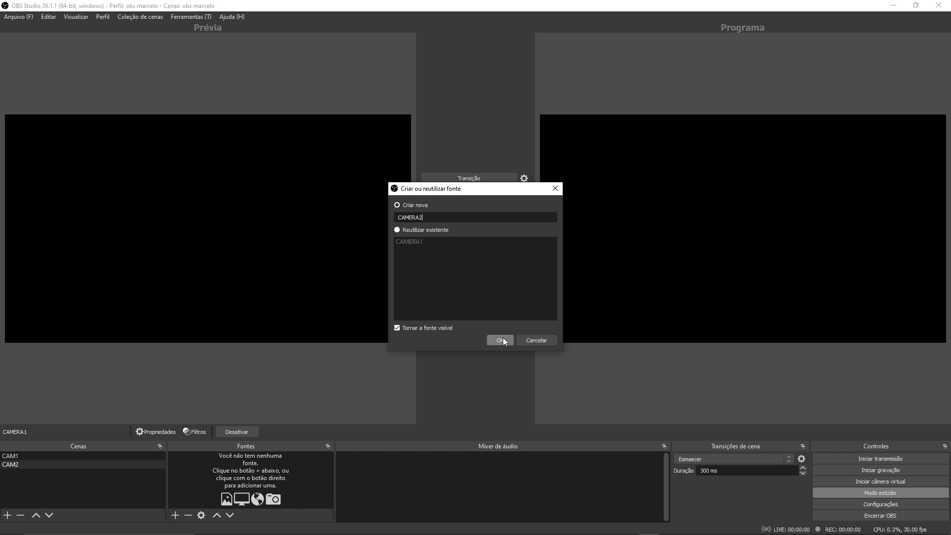
pyautogui.click(503, 339)
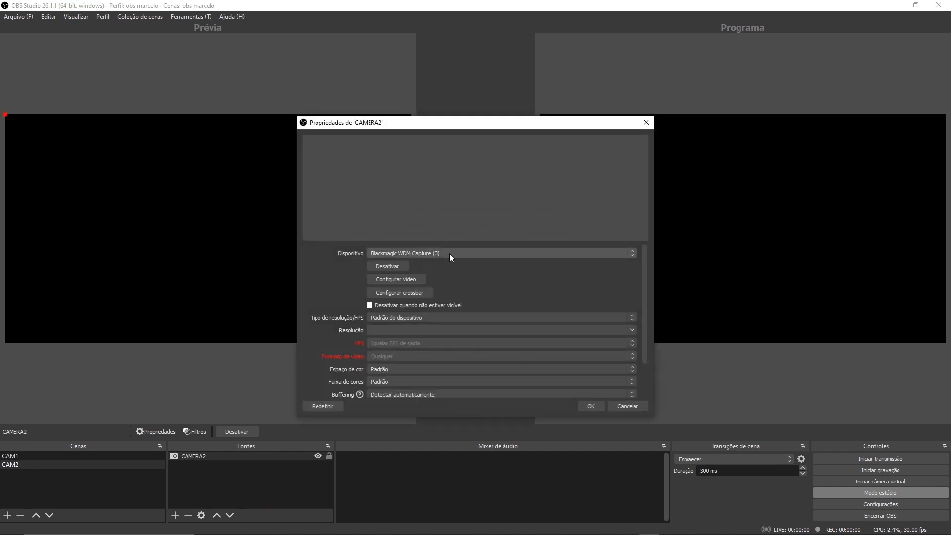
pyautogui.click(450, 253)
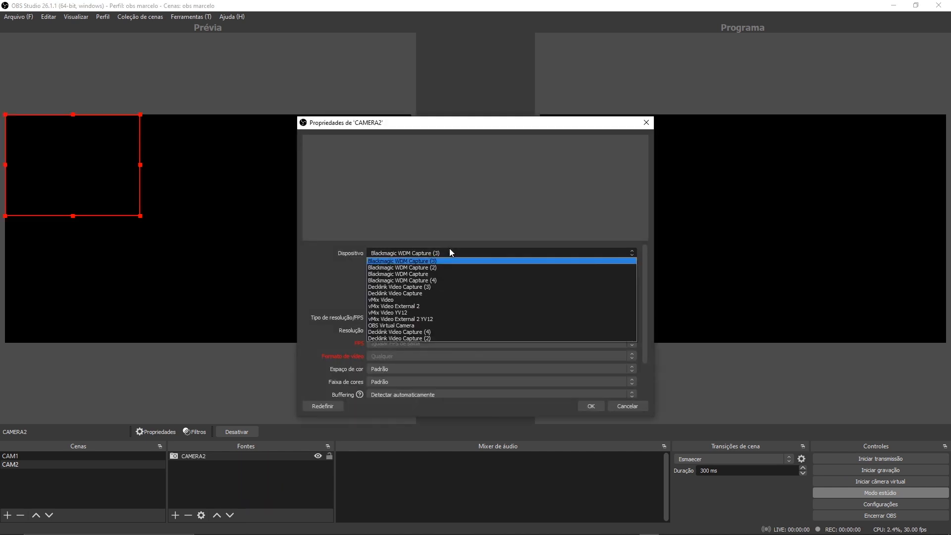
pyautogui.click(433, 268)
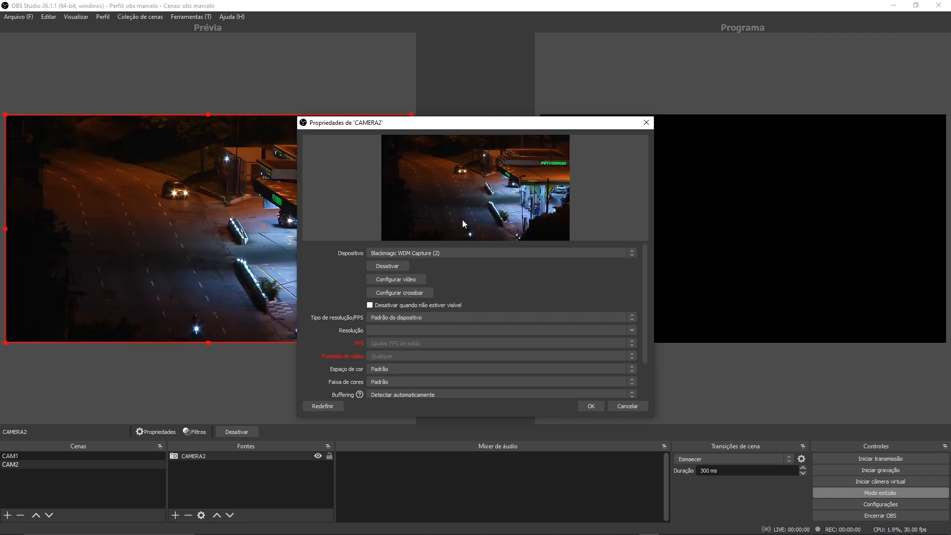
pyautogui.click(591, 406)
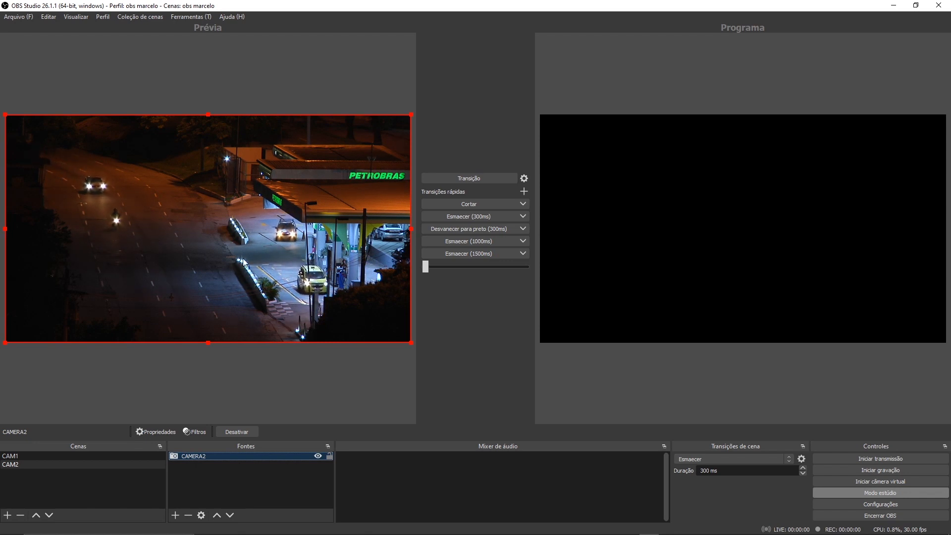
# Switch the preview back and forth between the CAM1 and CAM2 scenes to compare both cameras, ending on CAM1.
pyautogui.click(36, 456)
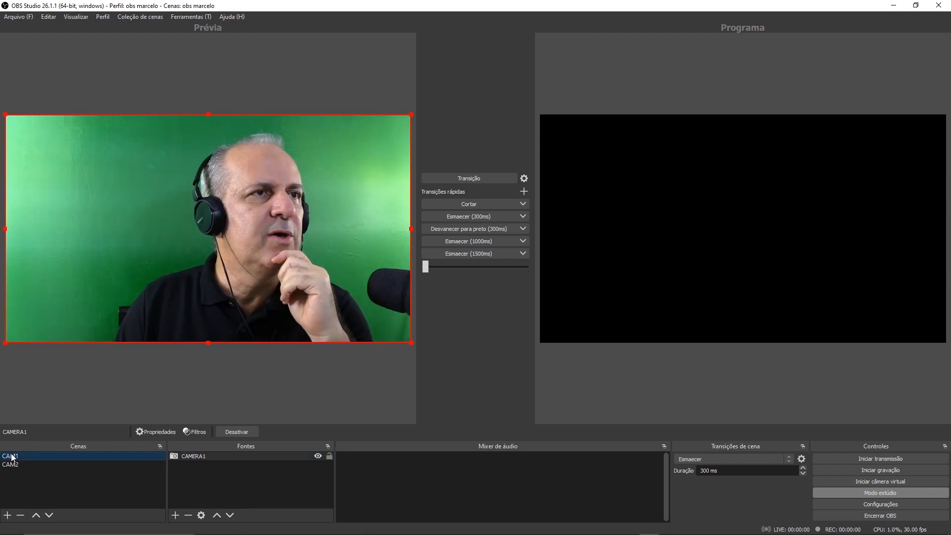
pyautogui.click(17, 464)
pyautogui.click(15, 456)
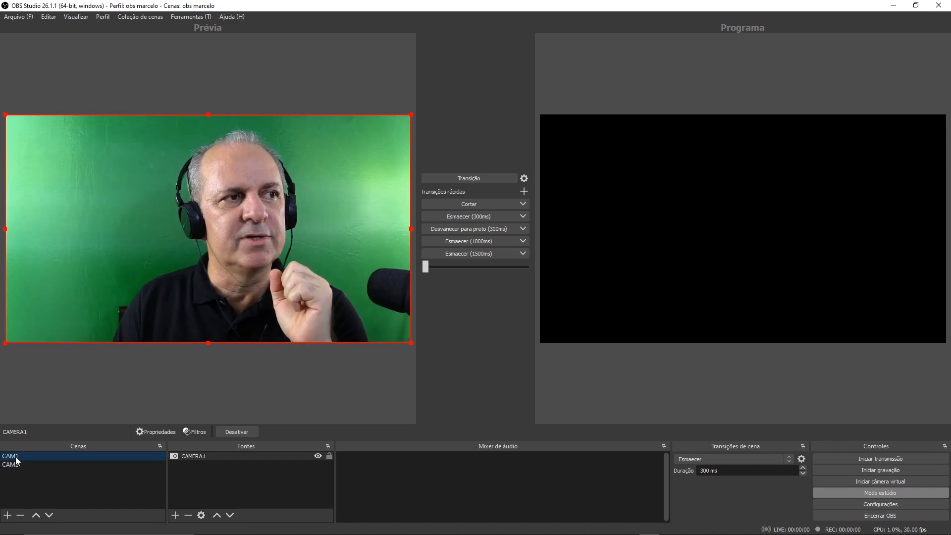
pyautogui.click(15, 464)
pyautogui.click(15, 456)
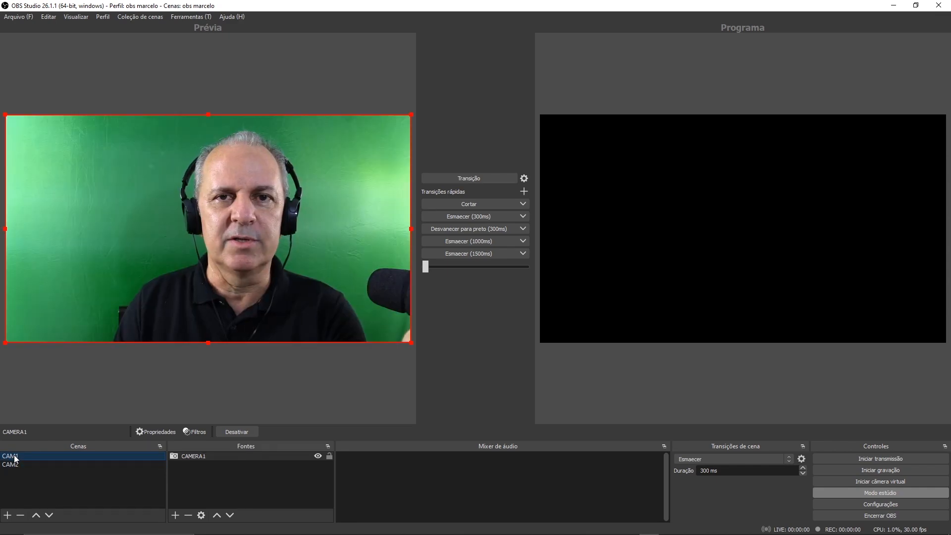
# Alternate the preview repeatedly between the CAM2 and CAM1 scenes to check both camera pictures, finishing on CAM1.
pyautogui.click(16, 464)
pyautogui.click(15, 456)
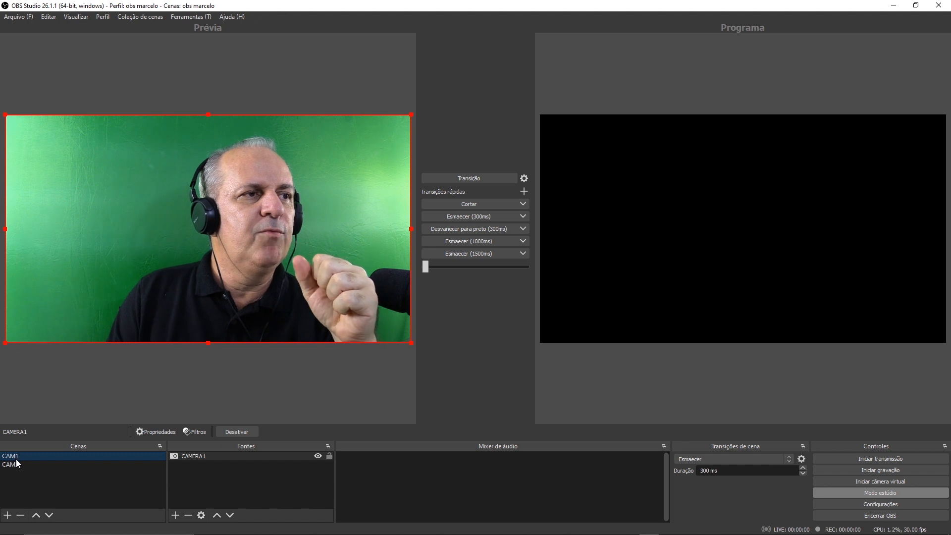
pyautogui.click(16, 464)
pyautogui.click(16, 454)
pyautogui.click(19, 462)
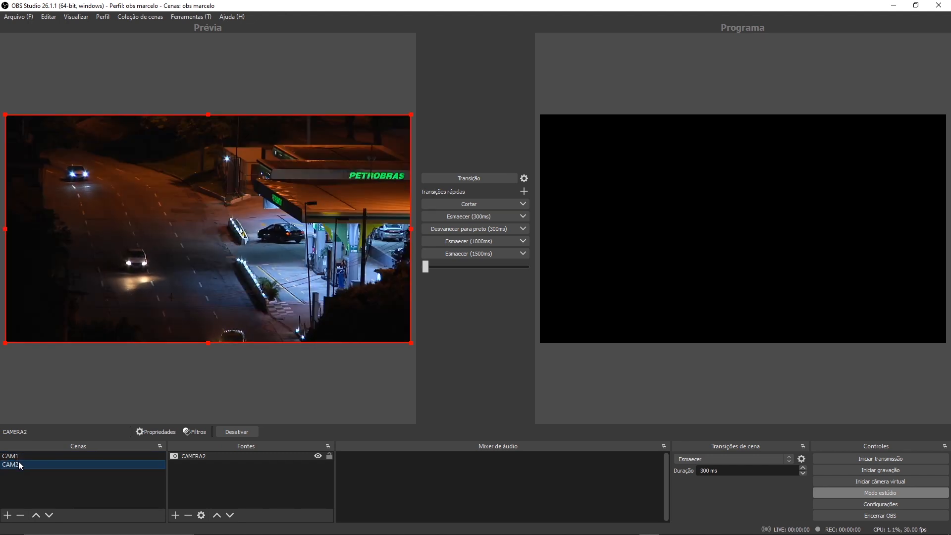
pyautogui.click(16, 456)
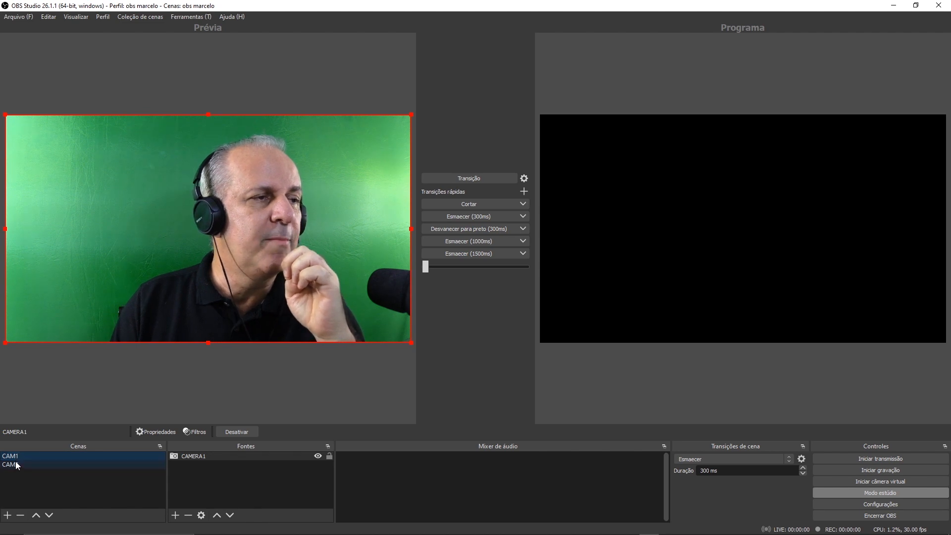
pyautogui.click(16, 462)
pyautogui.click(16, 458)
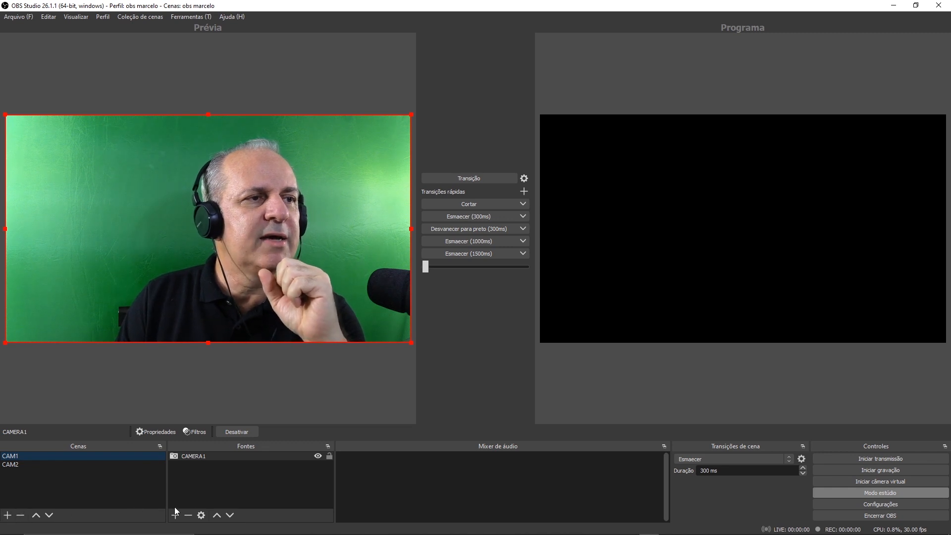
# Add an image source to the CAM2 scene using the logoE.png file from the OBS desktop folder.
pyautogui.click(16, 465)
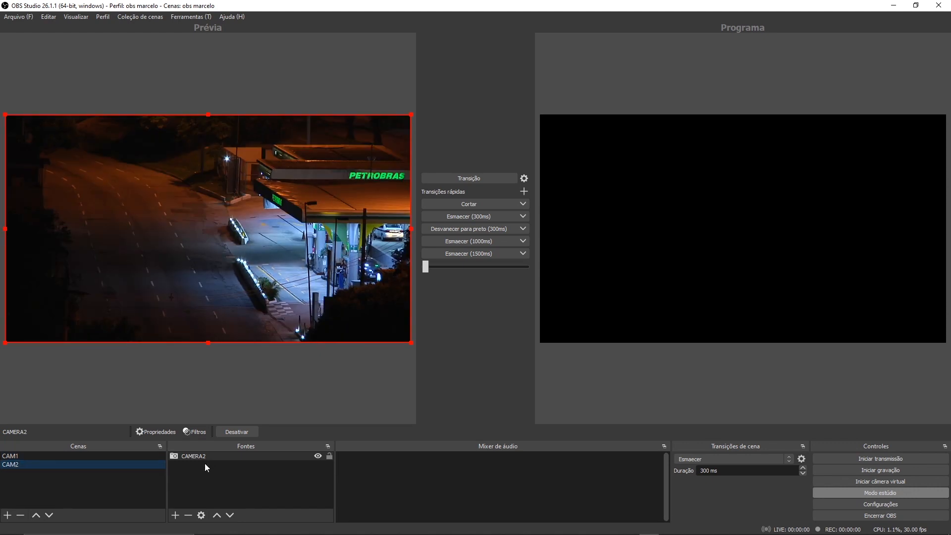
pyautogui.click(175, 516)
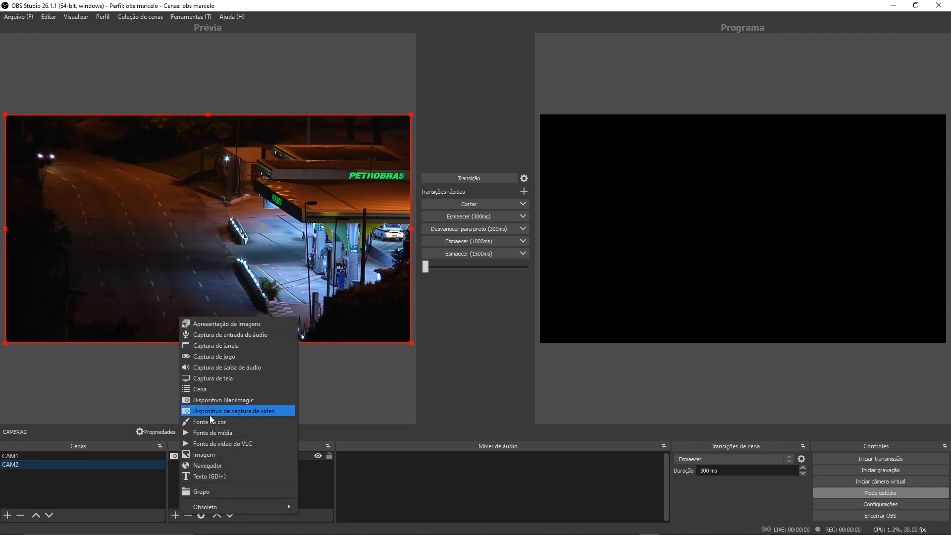
pyautogui.click(209, 455)
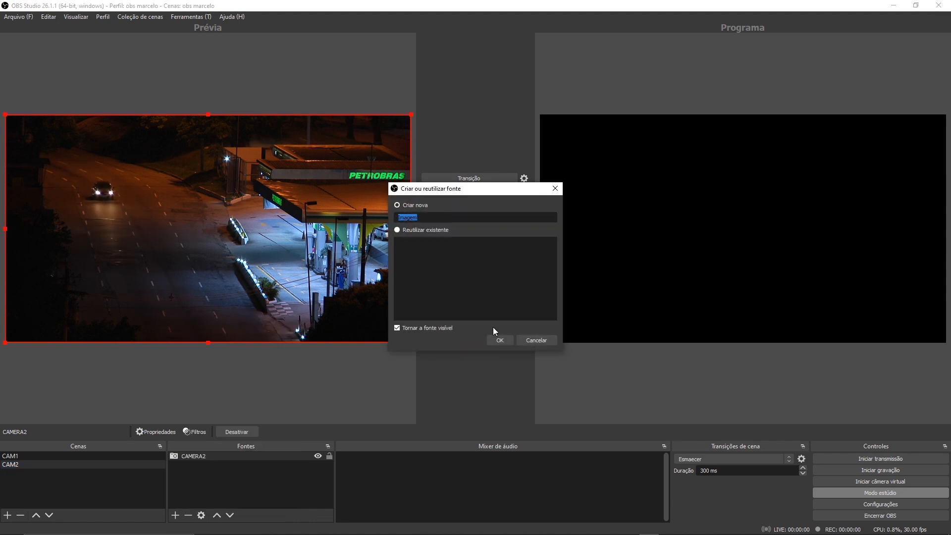
pyautogui.click(499, 338)
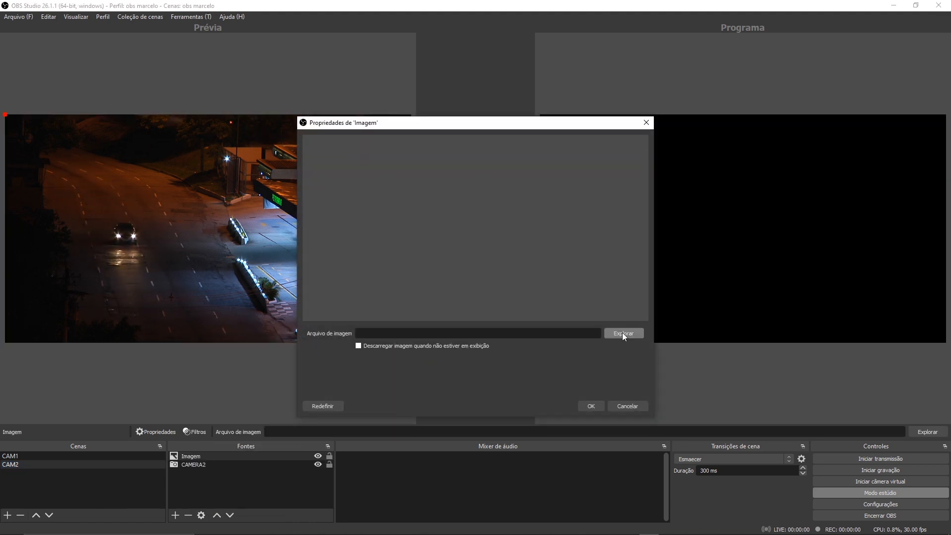
pyautogui.click(623, 334)
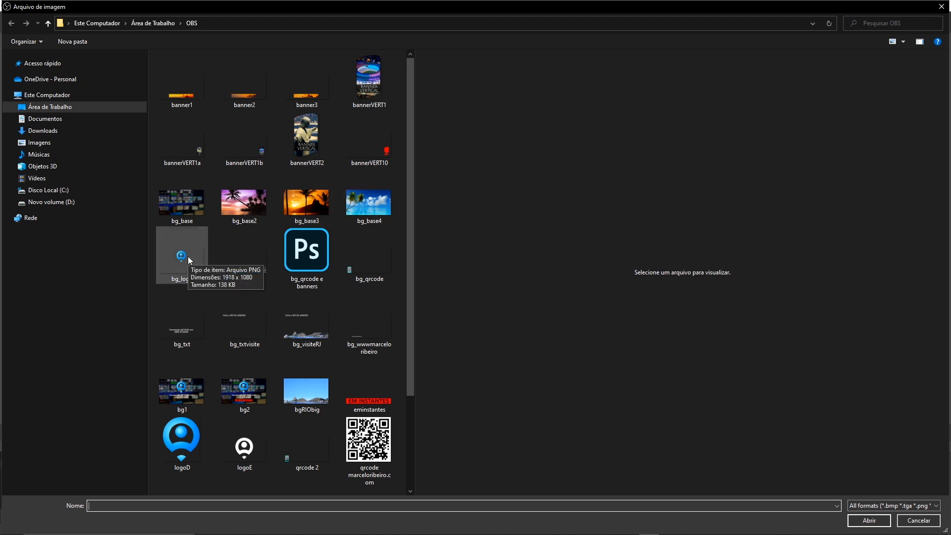
pyautogui.click(247, 443)
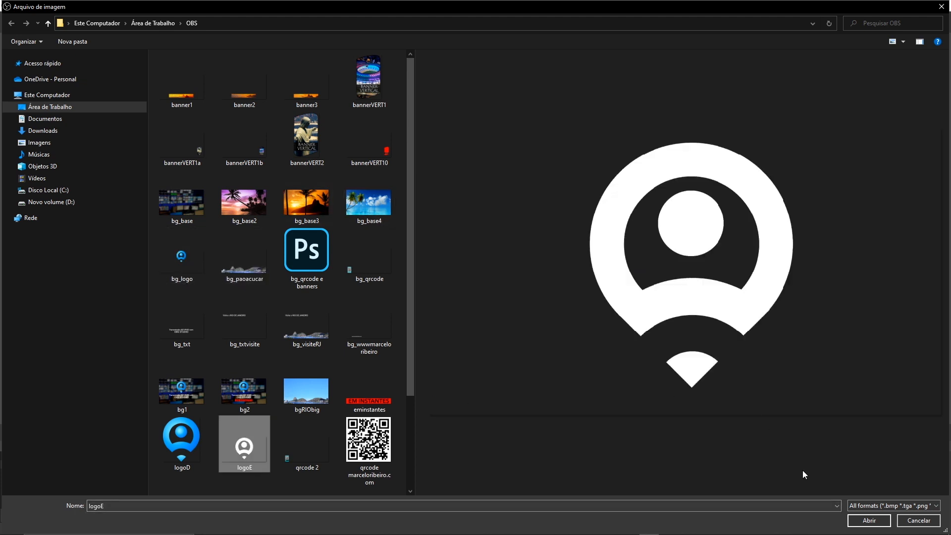
pyautogui.click(871, 521)
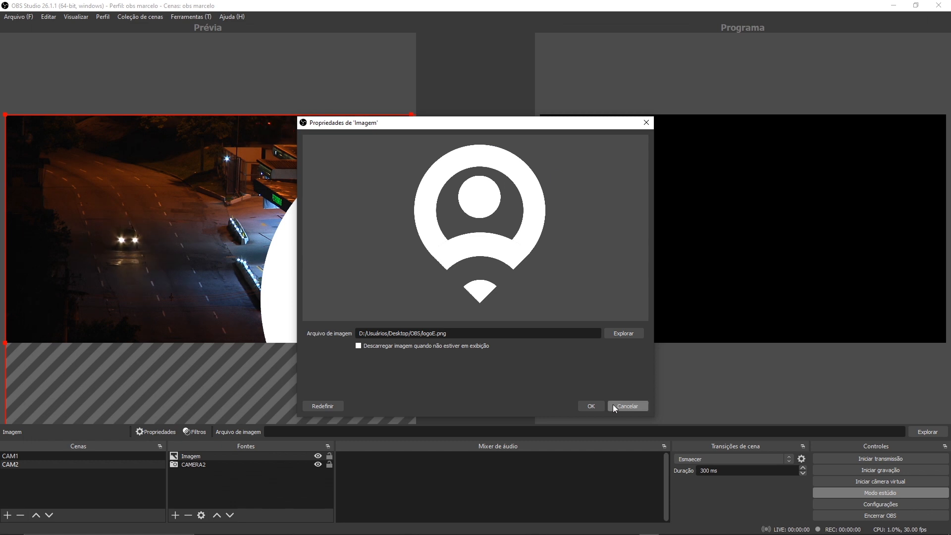
pyautogui.click(597, 405)
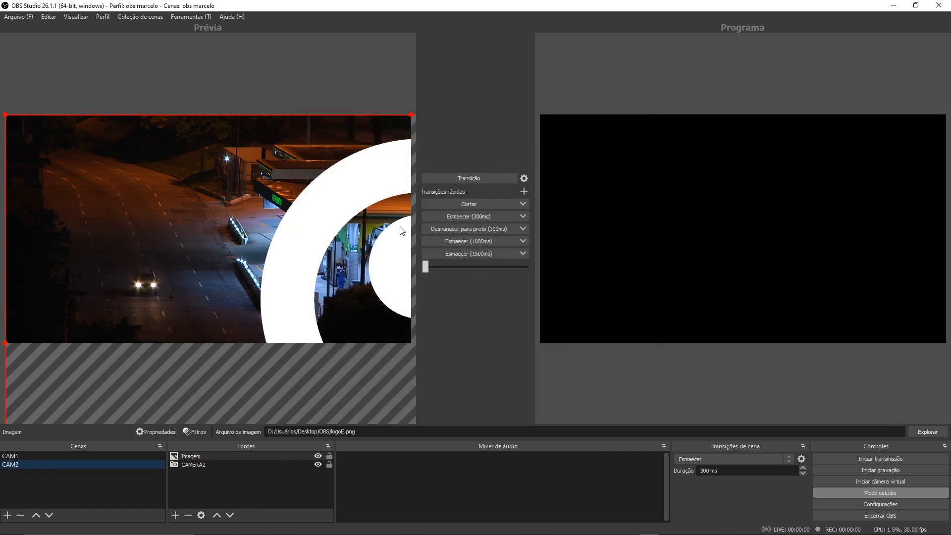
# Fit the logo image to the screen, then shrink it into the lower-right corner of the CAM2 picture.
pyautogui.rightClick(341, 218)
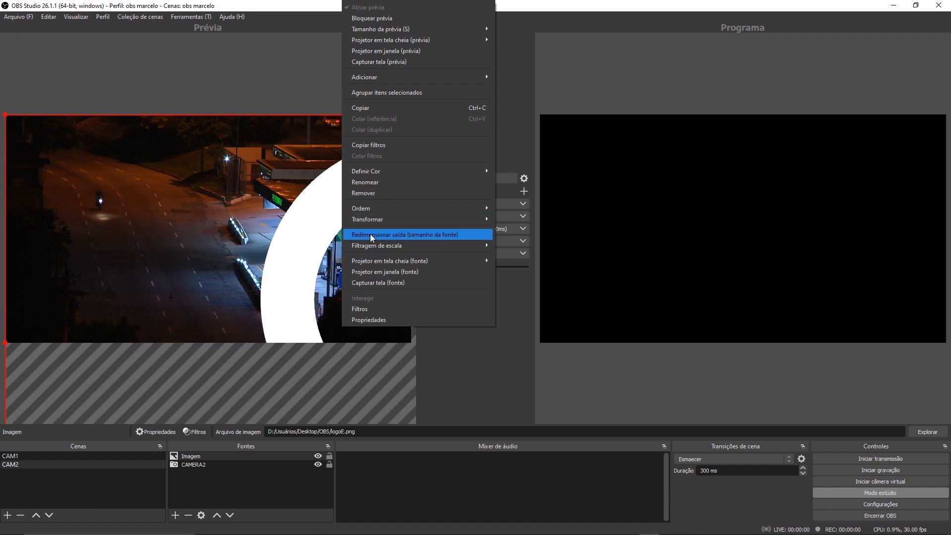
pyautogui.moveTo(392, 218)
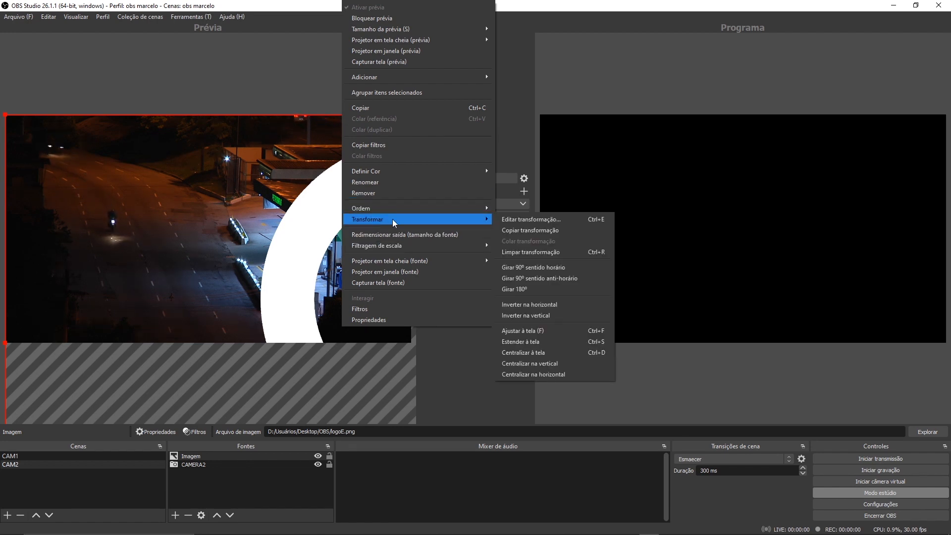
pyautogui.click(528, 327)
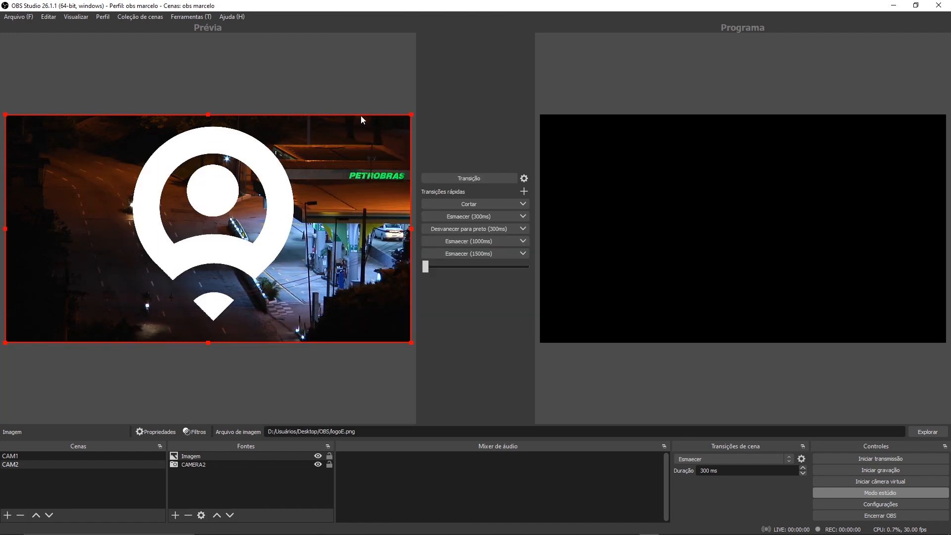
pyautogui.moveTo(410, 114); pyautogui.dragTo(378, 311)
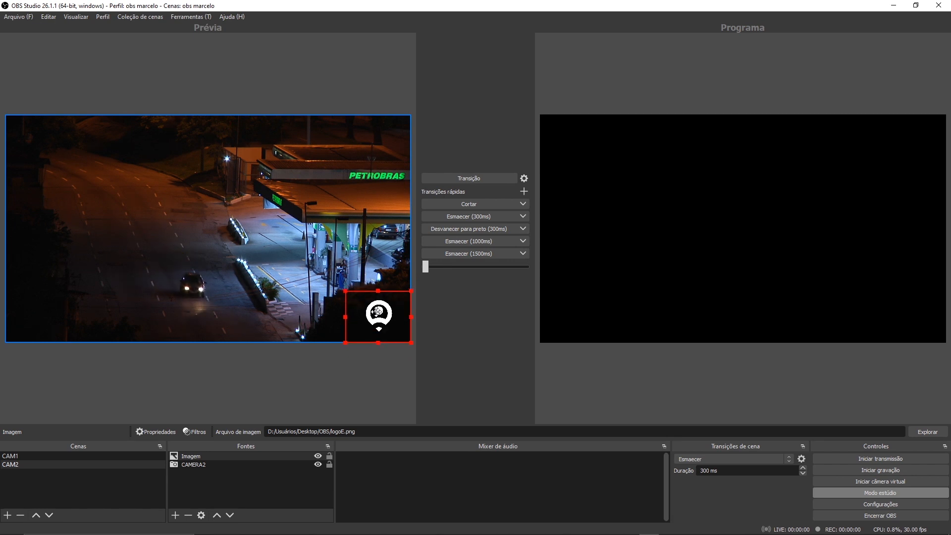
pyautogui.click(322, 199)
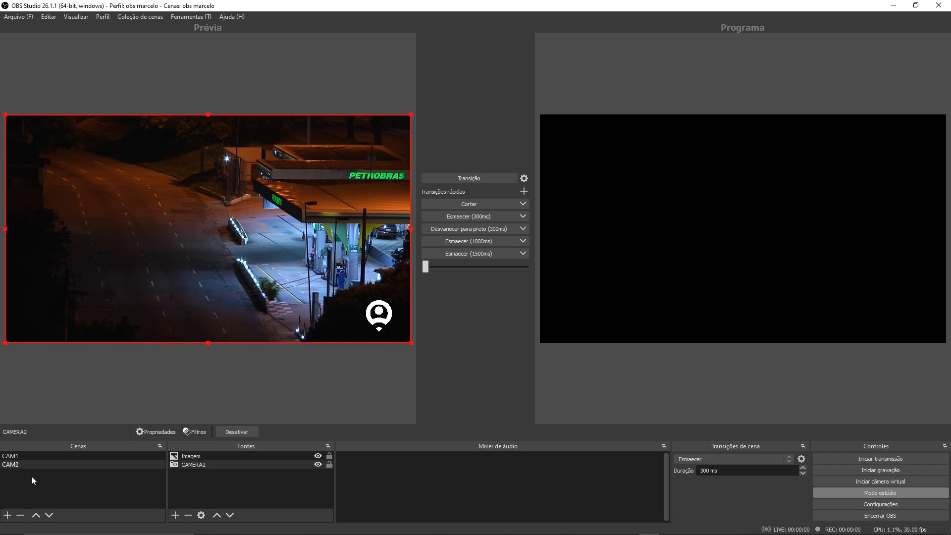
# Rename the CAM2 scene's image source as LOGO.
pyautogui.click(194, 457)
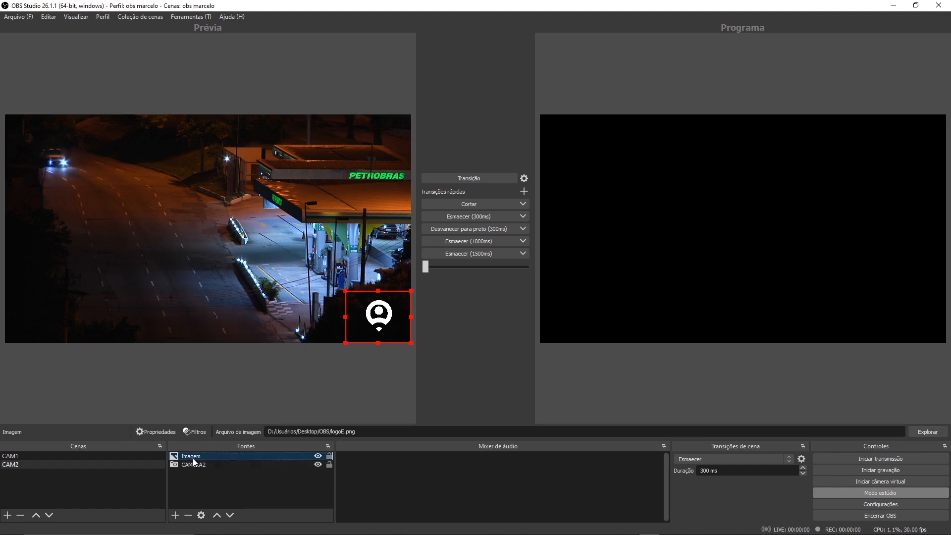
pyautogui.rightClick(193, 459)
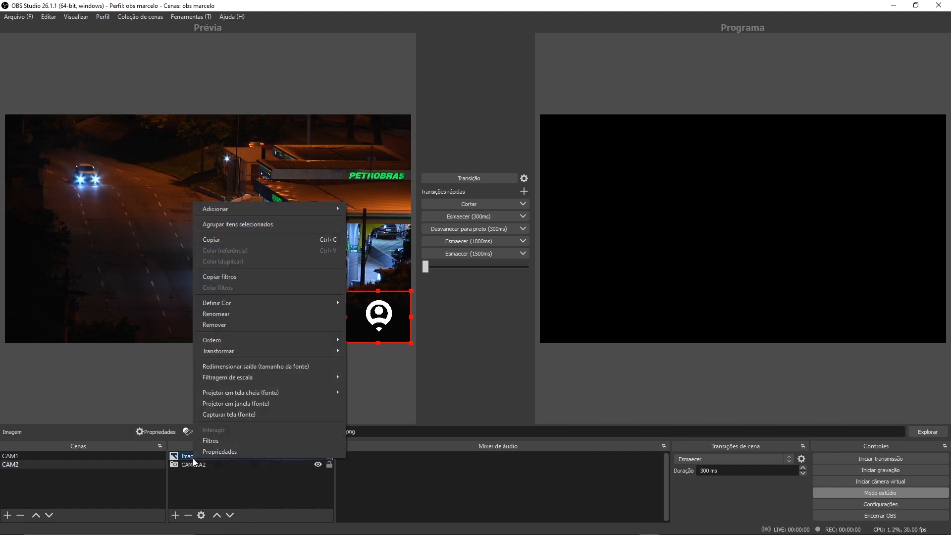
pyautogui.click(239, 316)
pyautogui.write('LOGO')
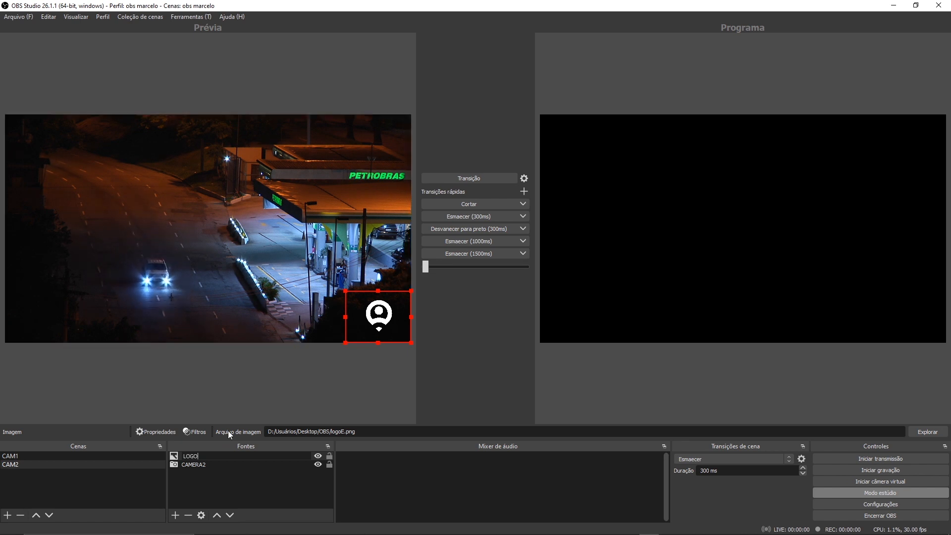
pyautogui.click(226, 478)
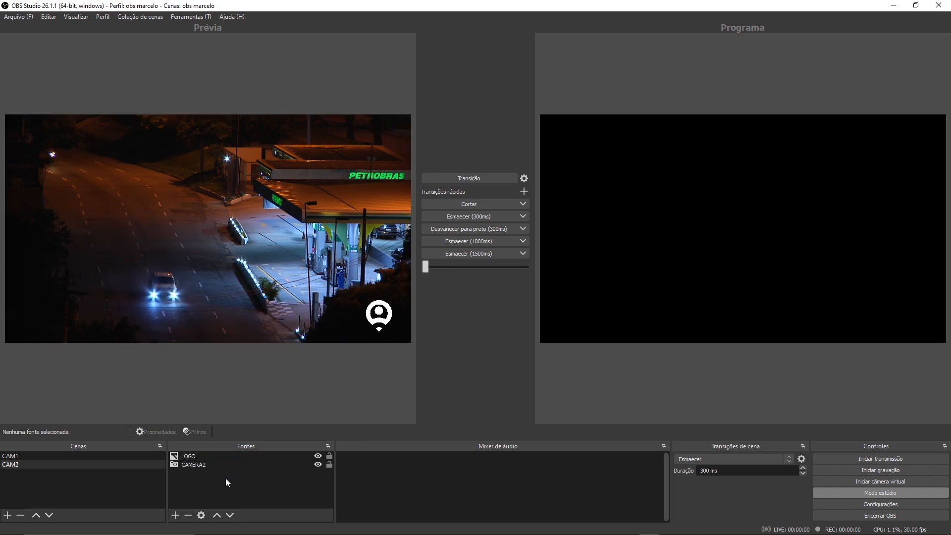
pyautogui.click(191, 457)
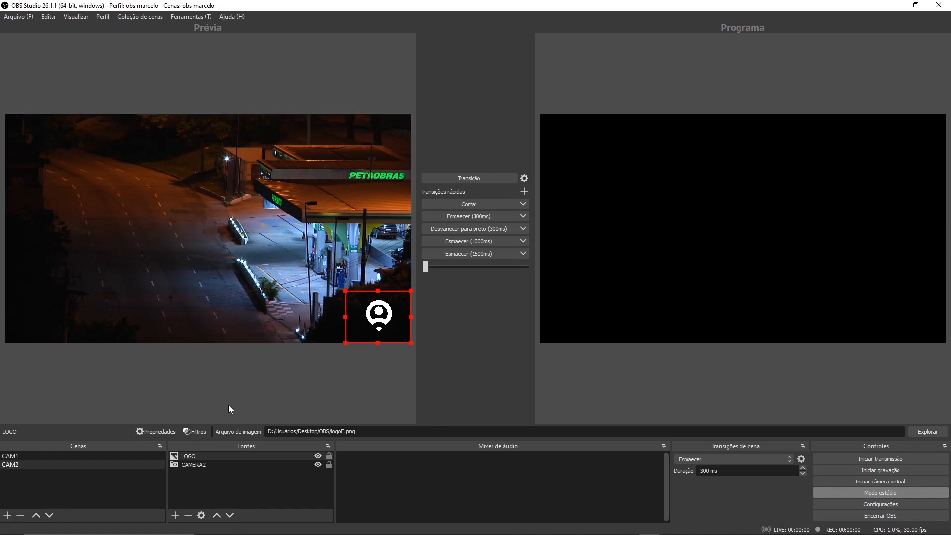
# Crop the left and right sides of the CAMERA1 picture in the CAM1 scene, cutting off the microphone.
pyautogui.click(16, 456)
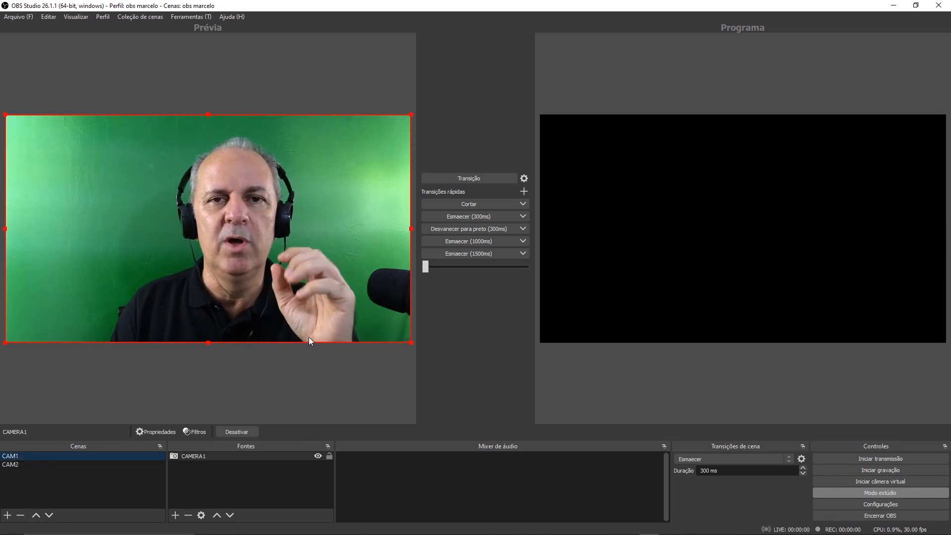
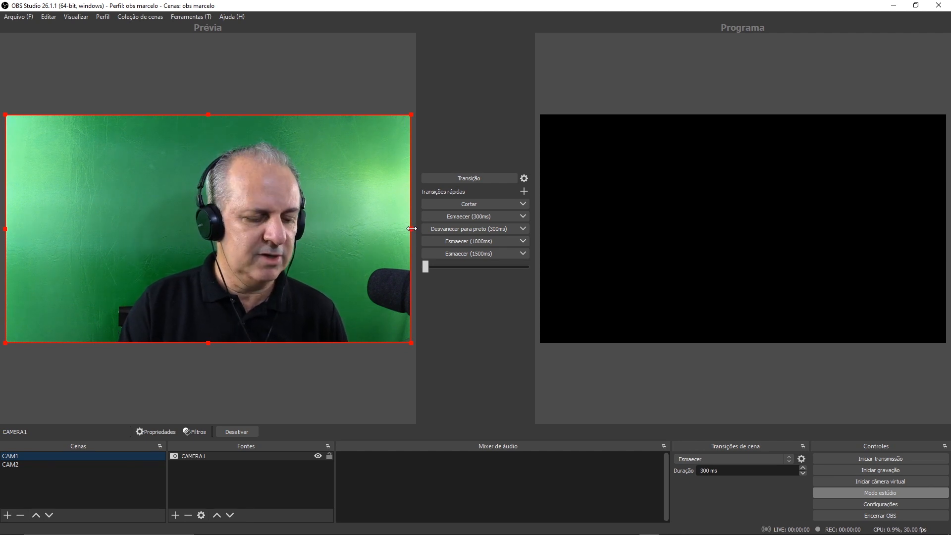
pyautogui.moveTo(405, 228); pyautogui.dragTo(369, 225)
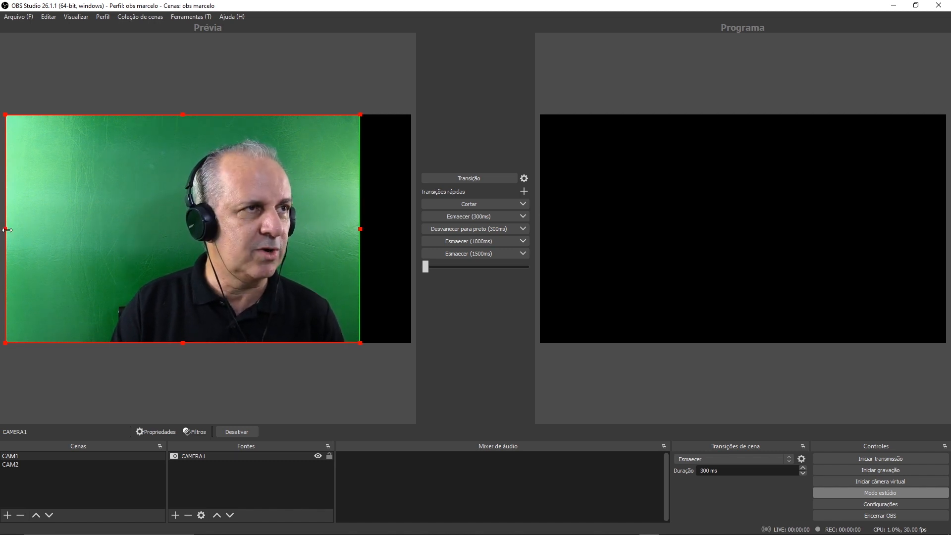
pyautogui.moveTo(8, 230); pyautogui.dragTo(77, 232)
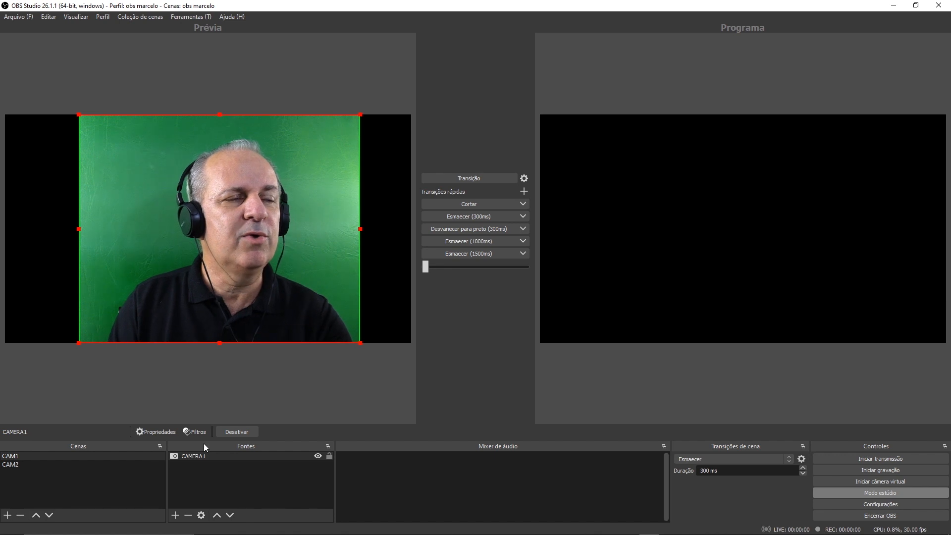
# Add a Chroma Key effect filter to the CAMERA1 source, keeping the default name and green key color.
pyautogui.click(190, 456)
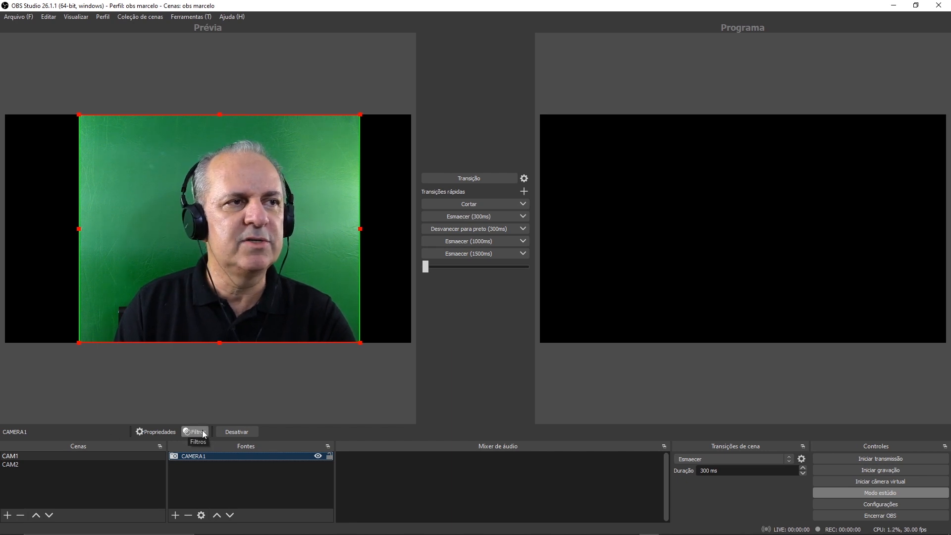
pyautogui.rightClick(189, 455)
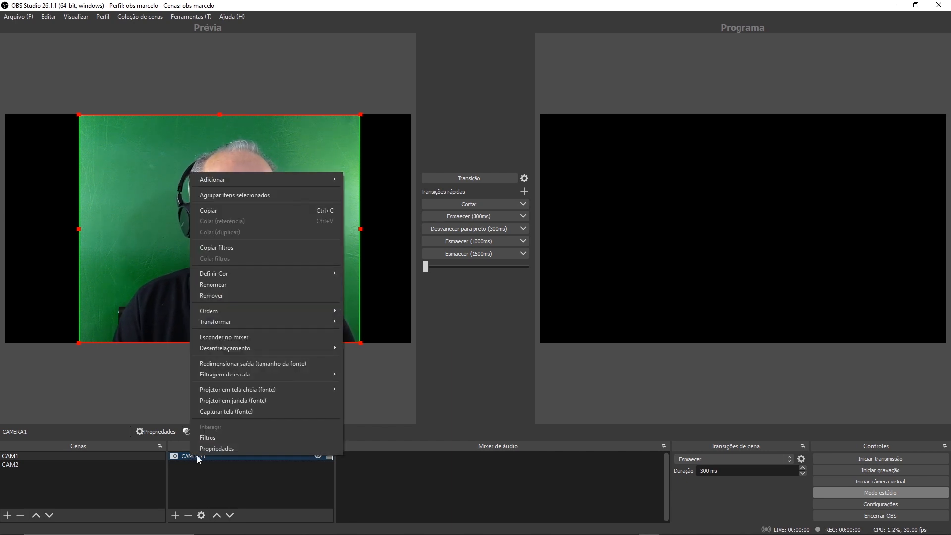
pyautogui.click(208, 435)
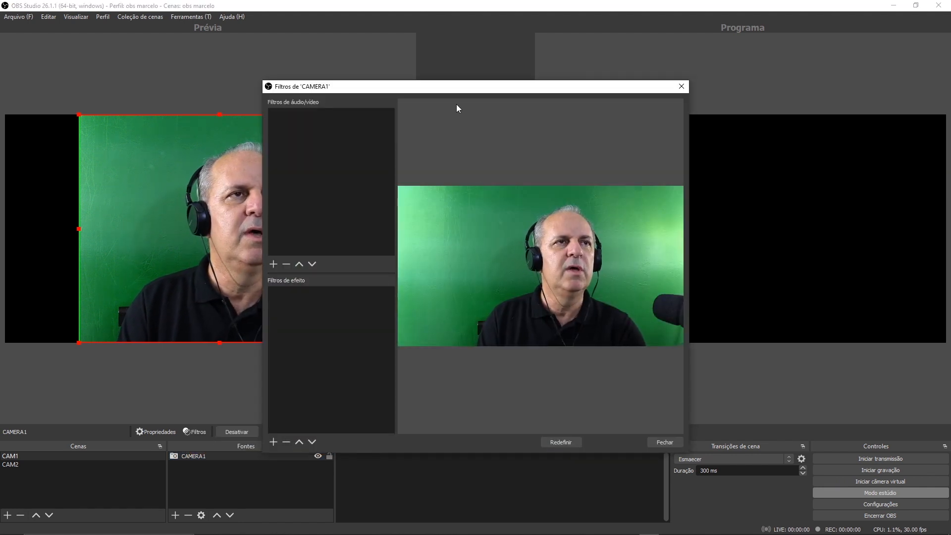
pyautogui.moveTo(463, 86); pyautogui.dragTo(454, 75)
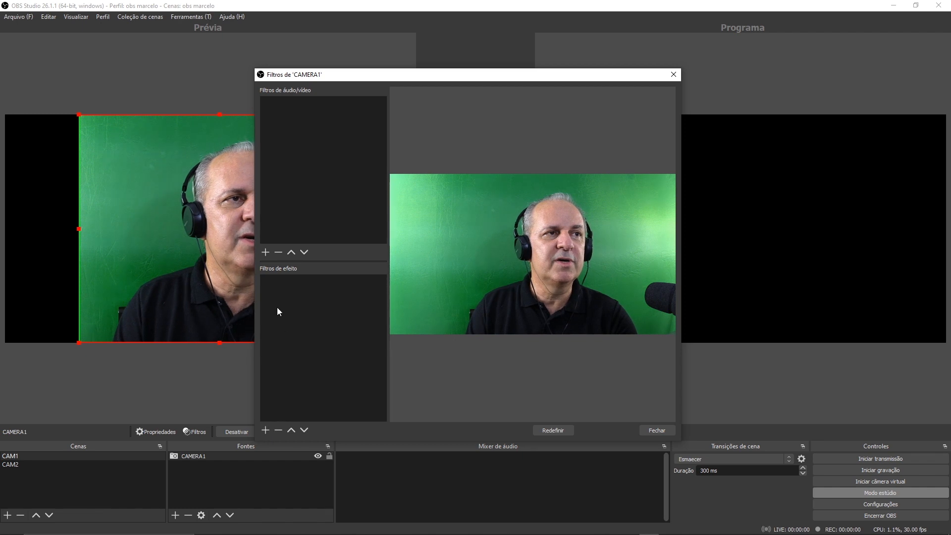
pyautogui.click(268, 429)
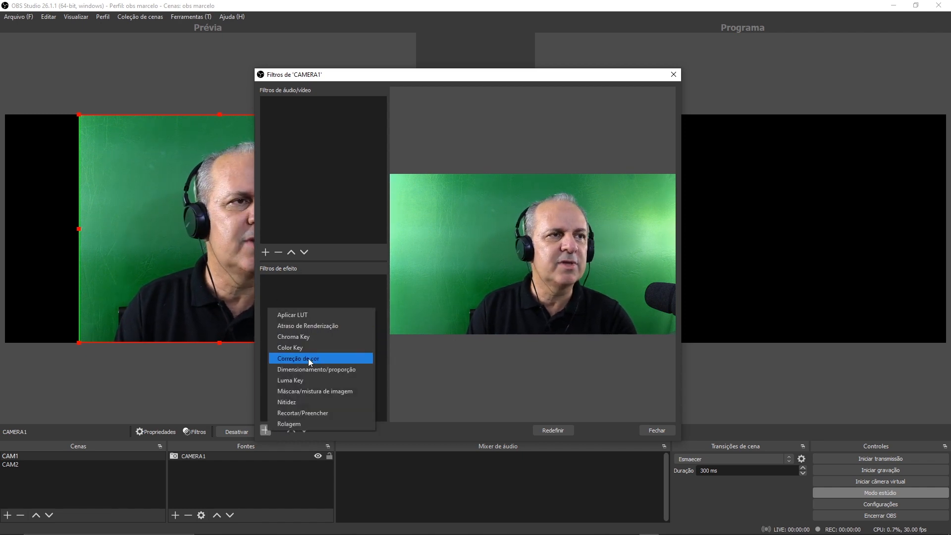
pyautogui.click(293, 335)
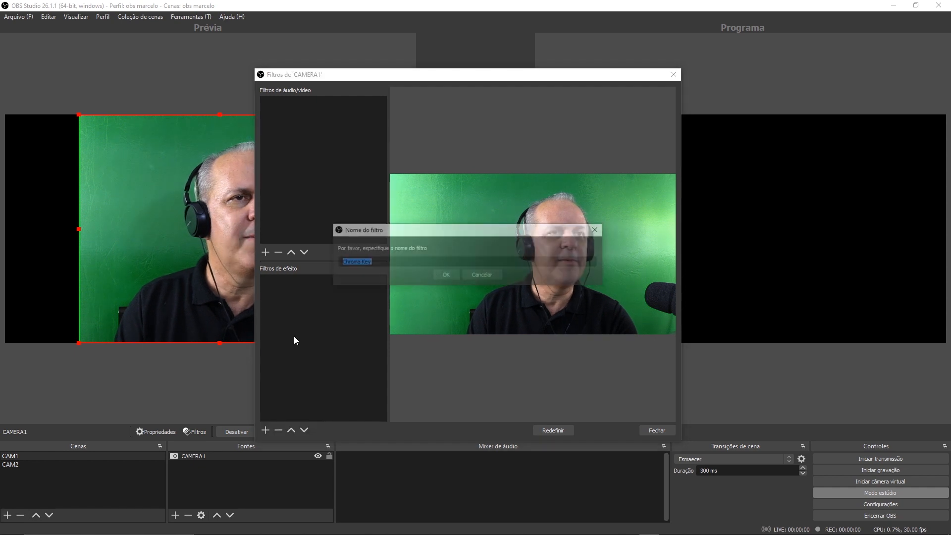
pyautogui.click(449, 275)
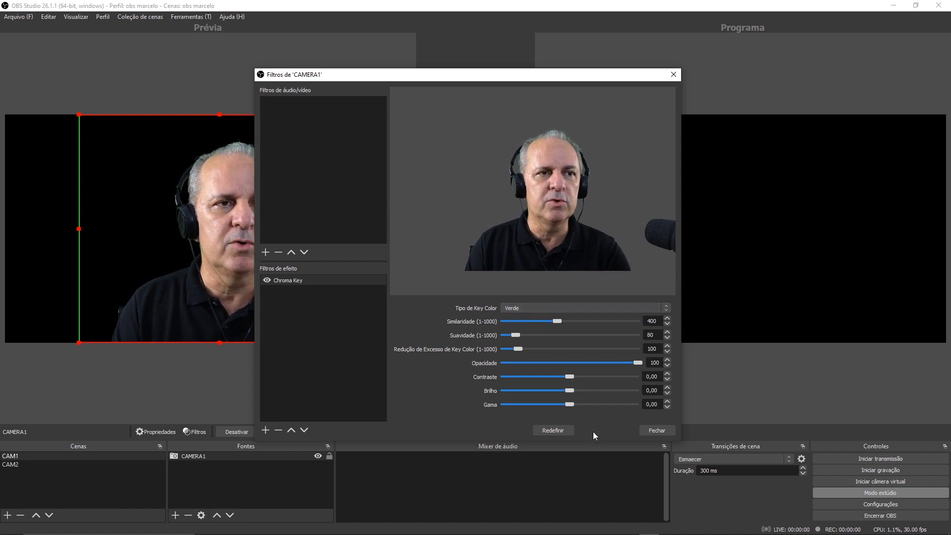
pyautogui.click(655, 430)
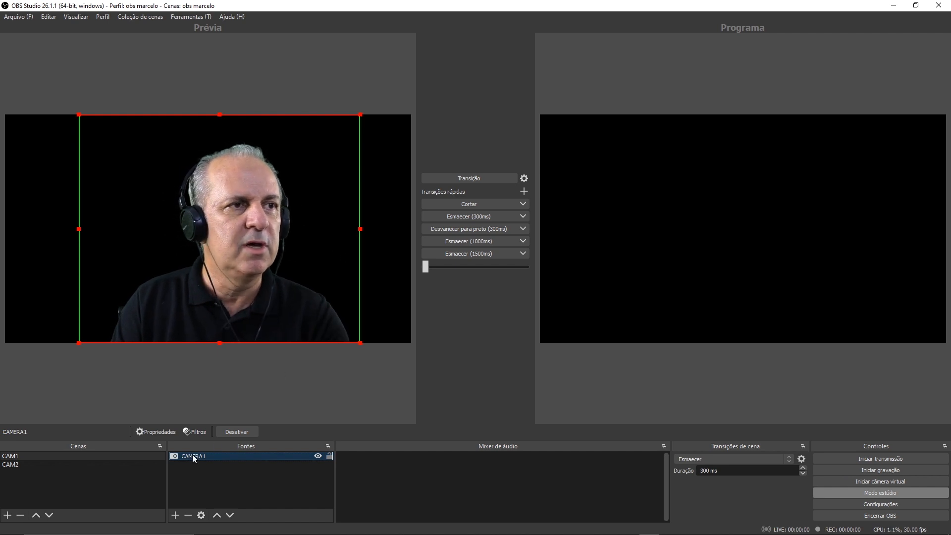
# Move the cropped CAMERA1 picture to the left side of the CAM1 canvas.
pyautogui.moveTo(249, 274); pyautogui.dragTo(140, 276)
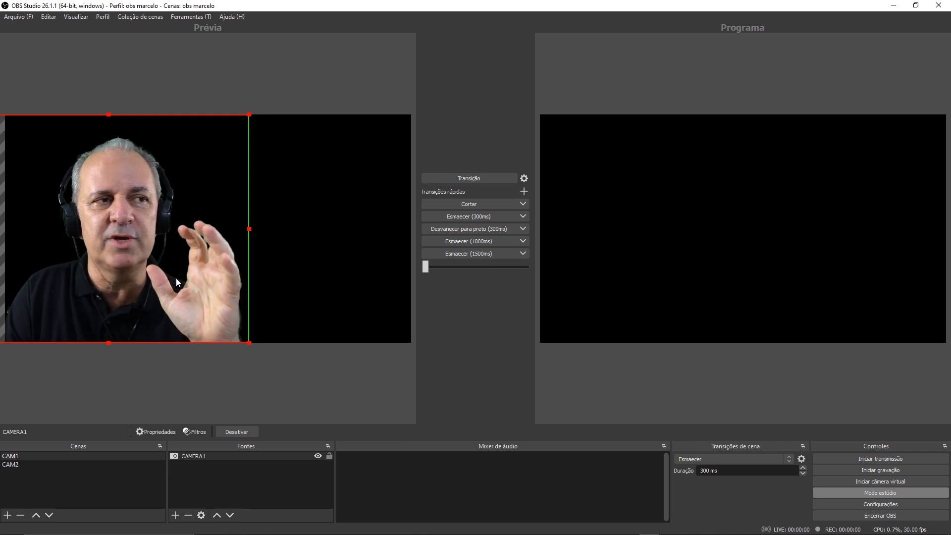
# Copy the LOGO source from the CAM2 scene and paste it as a reference into the CAM1 scene.
pyautogui.click(182, 456)
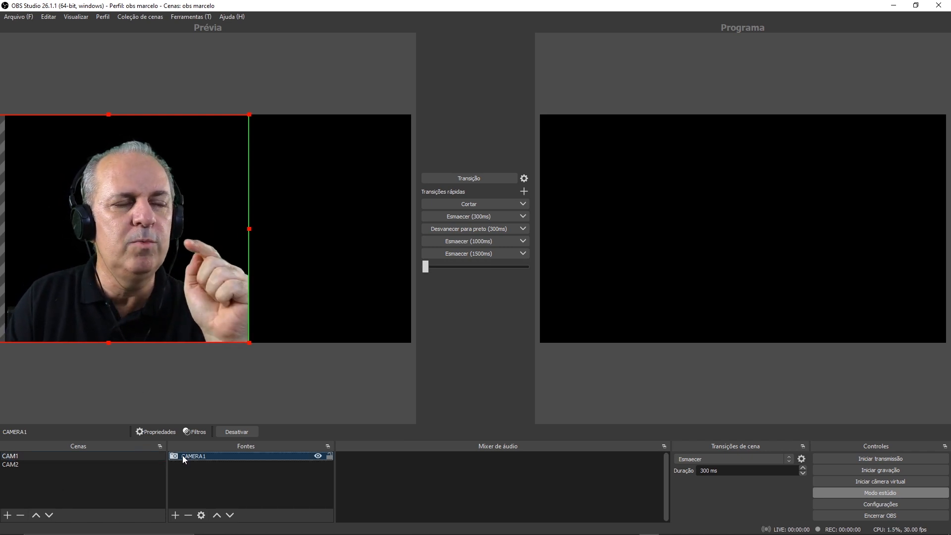
pyautogui.click(15, 456)
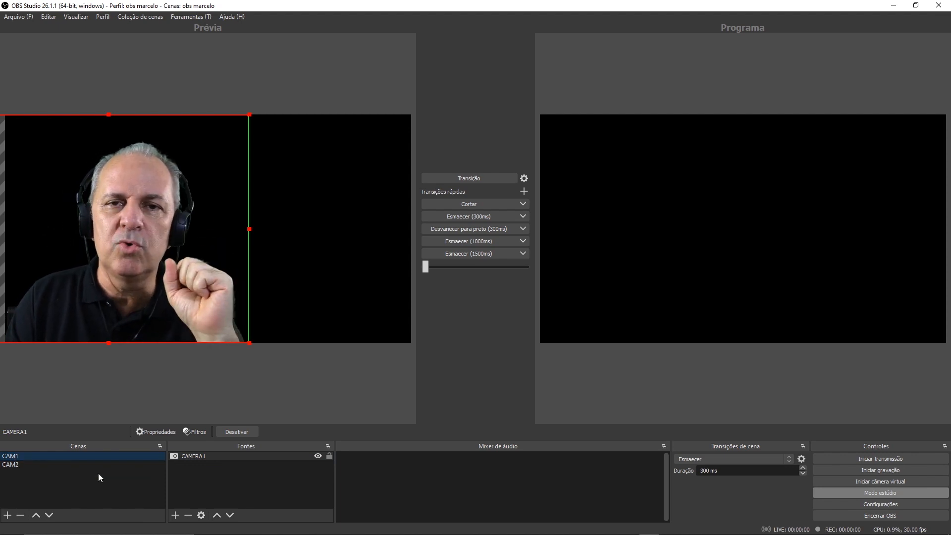
pyautogui.click(26, 464)
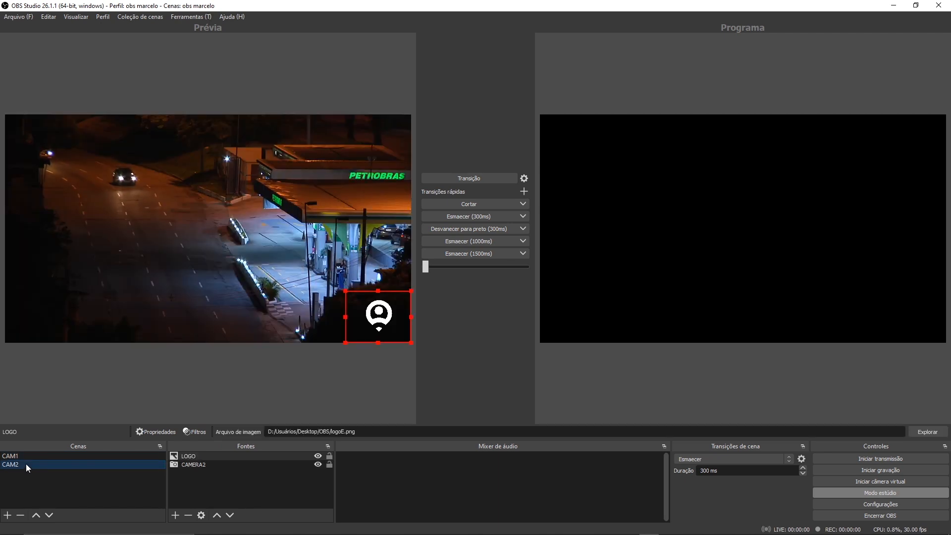
pyautogui.rightClick(175, 454)
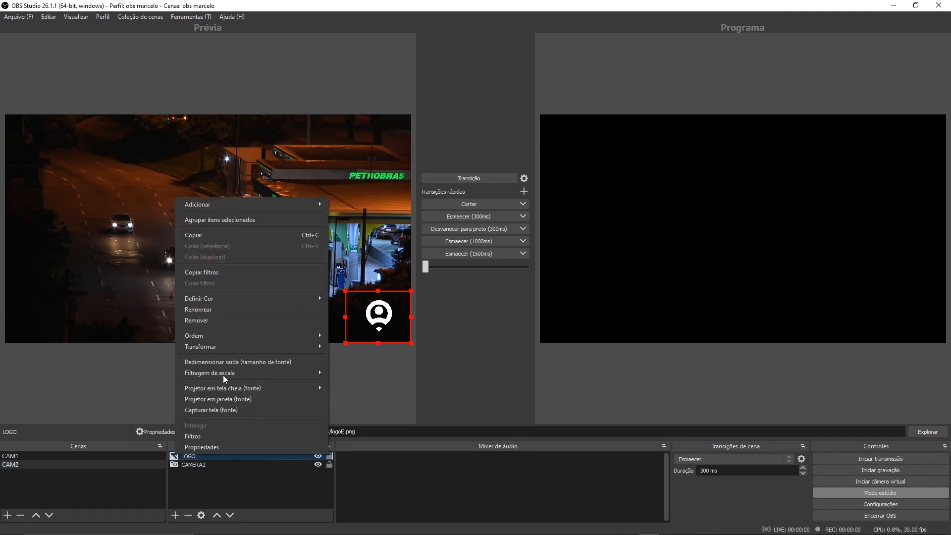
pyautogui.click(198, 236)
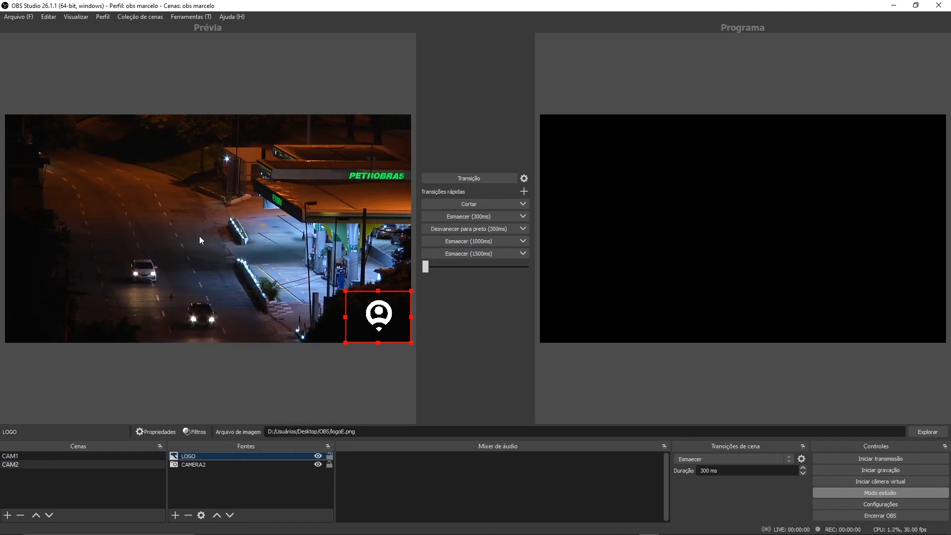
pyautogui.click(97, 456)
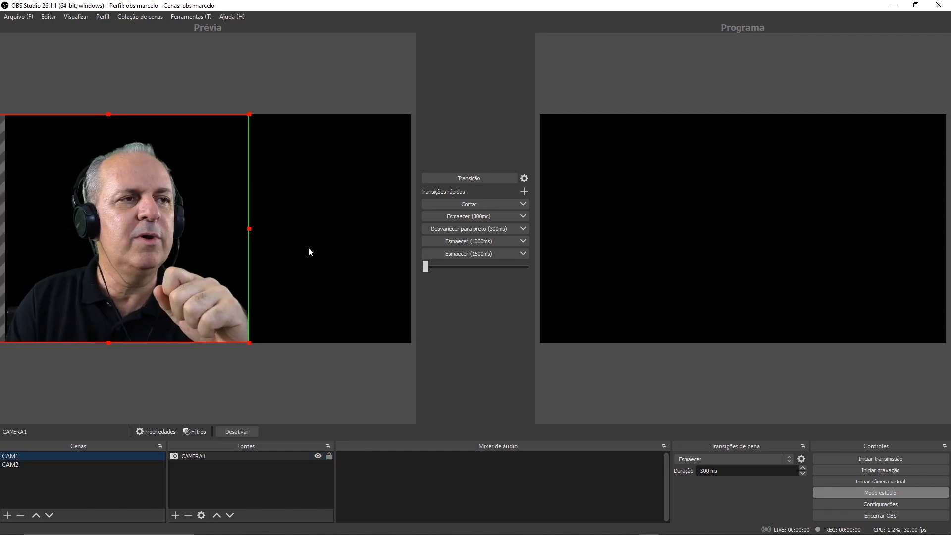
pyautogui.rightClick(296, 267)
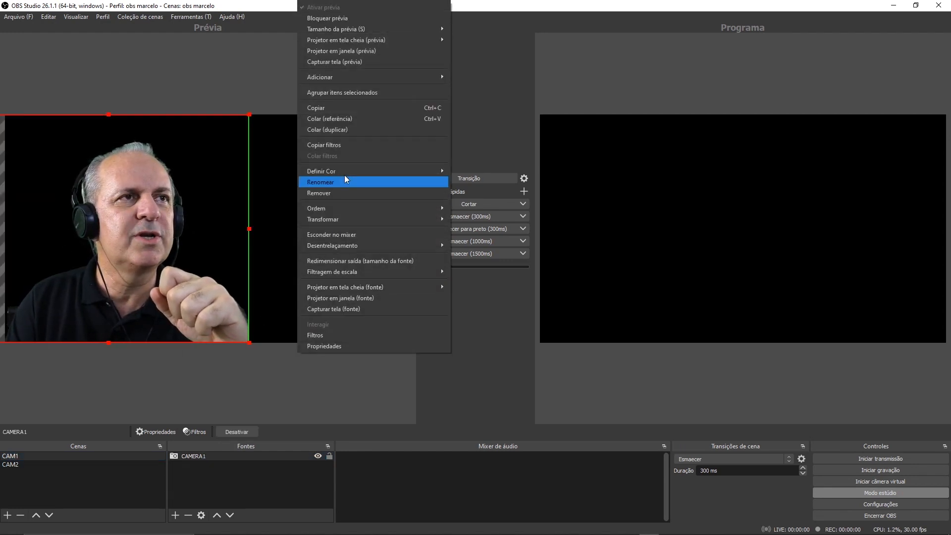
pyautogui.click(338, 117)
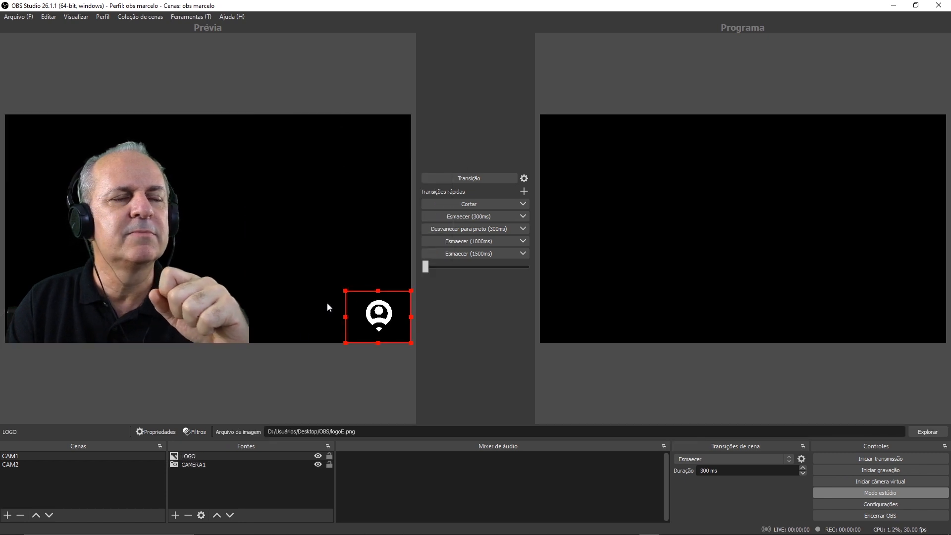
pyautogui.click(289, 373)
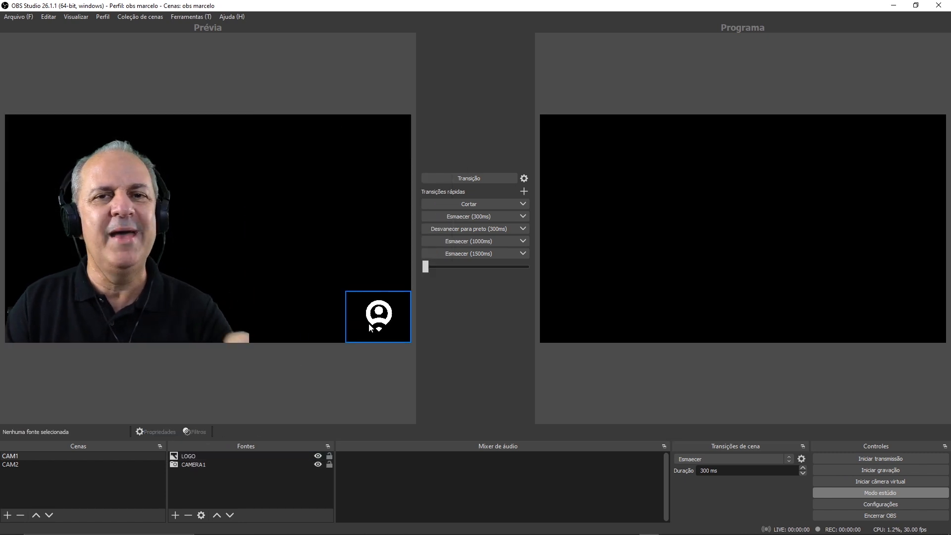
# Alternate the preview between the CAM1 and CAM2 scenes to compare the logo's position, ending on CAM1.
pyautogui.click(21, 465)
pyautogui.click(23, 459)
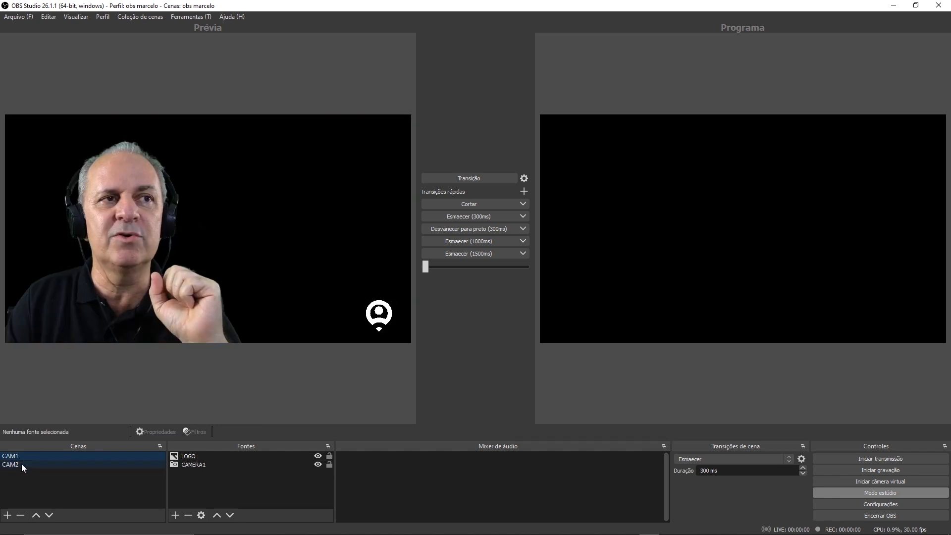
pyautogui.click(21, 464)
pyautogui.click(22, 459)
pyautogui.click(22, 462)
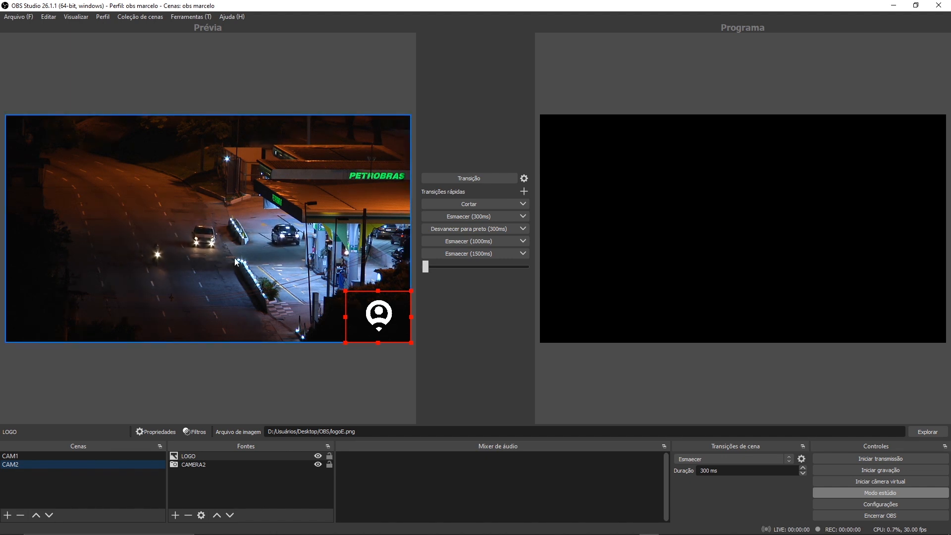
pyautogui.click(15, 456)
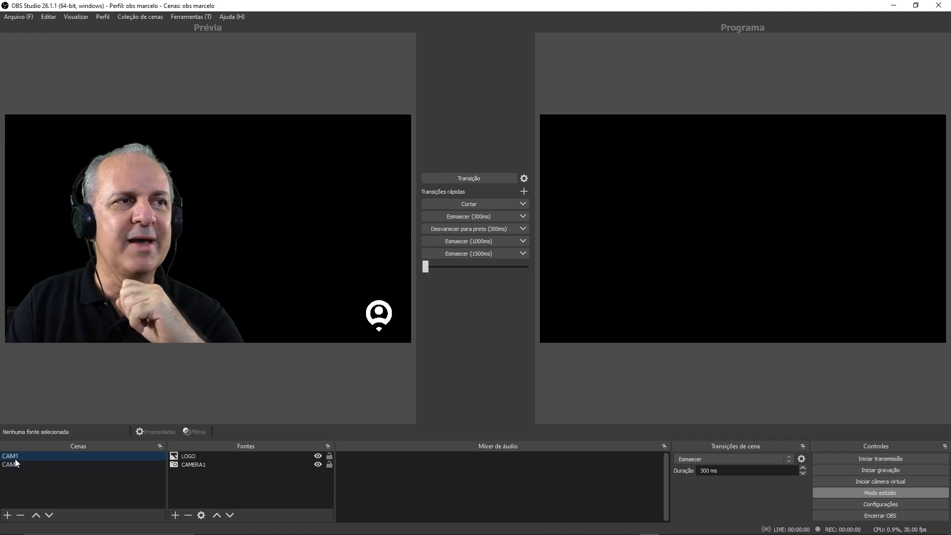
pyautogui.click(18, 465)
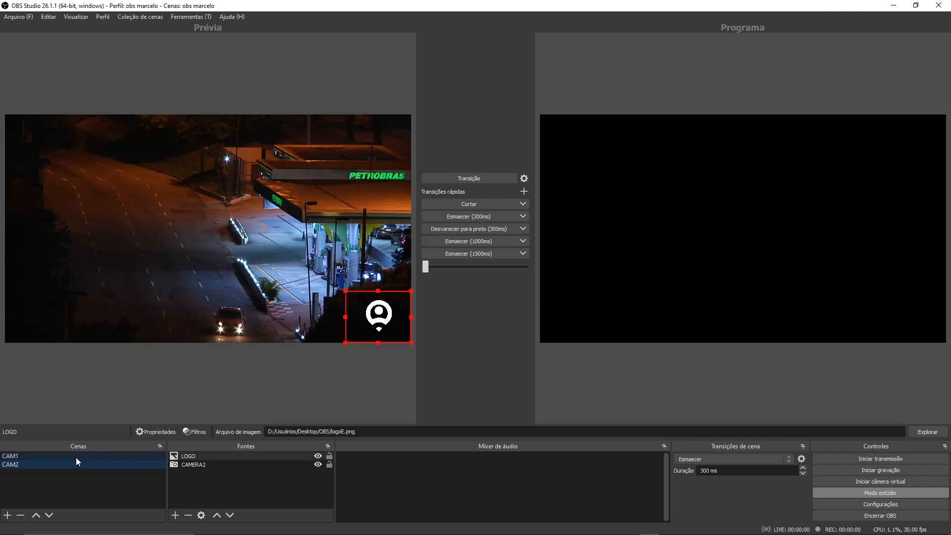
pyautogui.click(36, 456)
pyautogui.click(35, 462)
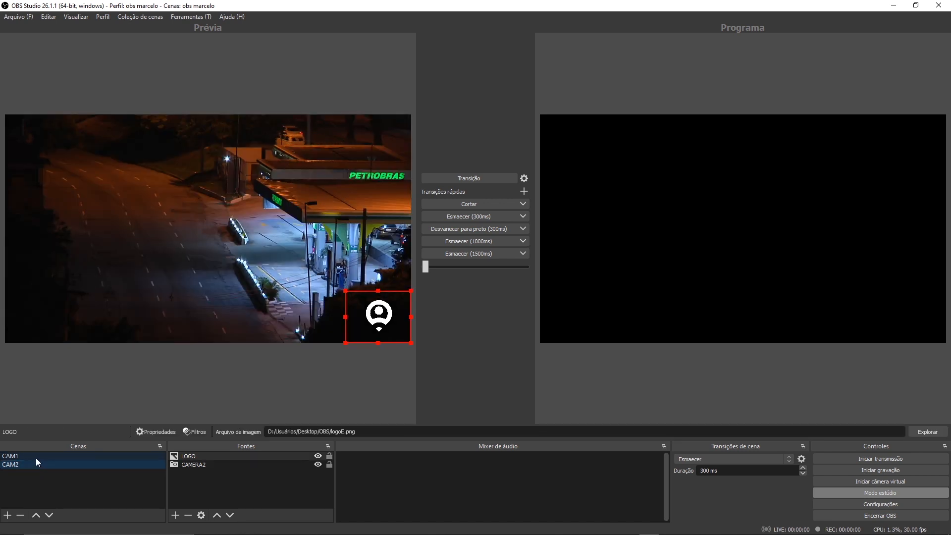
pyautogui.click(36, 457)
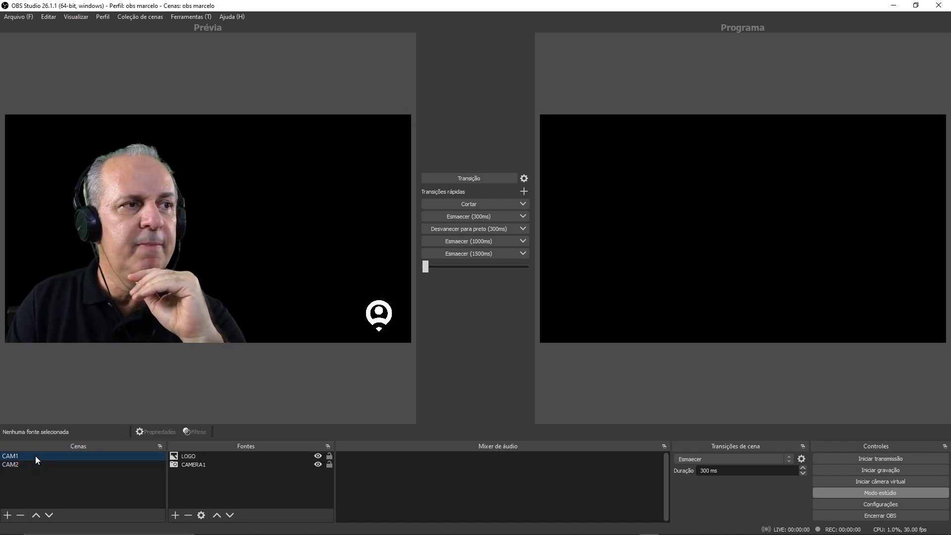
pyautogui.click(35, 463)
pyautogui.click(38, 458)
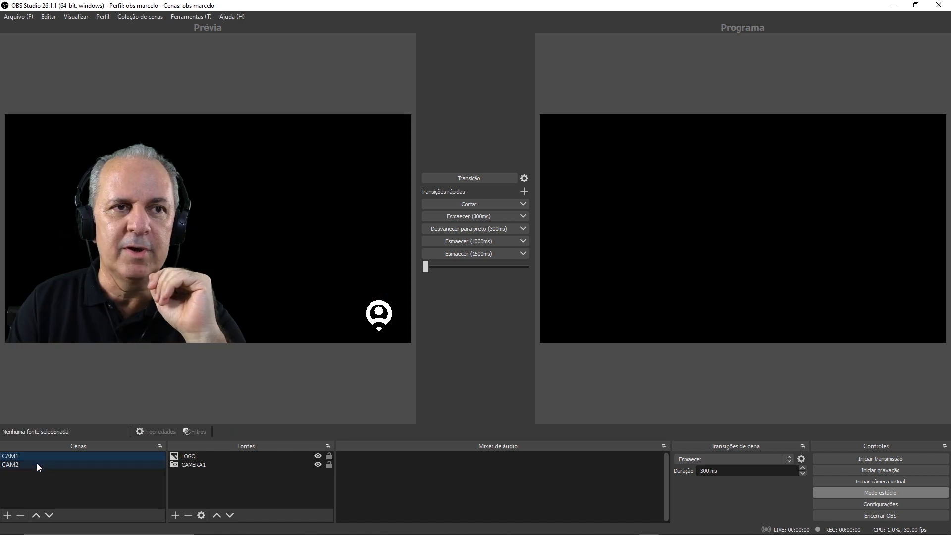
pyautogui.click(34, 465)
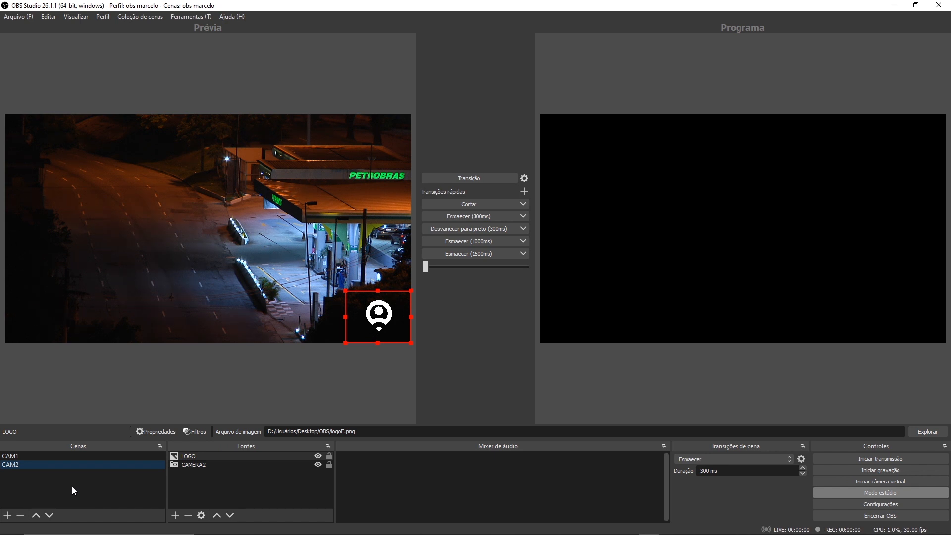
pyautogui.click(31, 456)
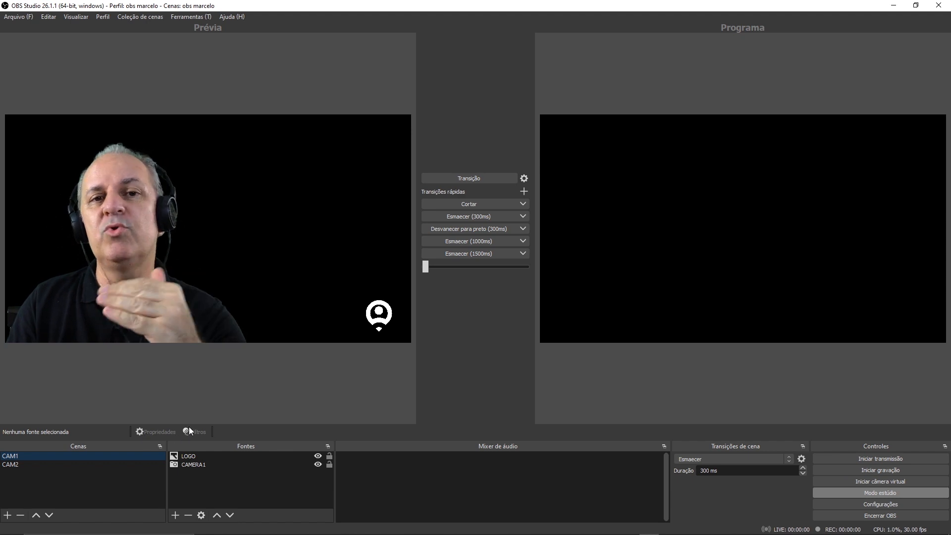
# Toggle the visibility of the LOGO source in the CAM1 scene, leaving it hidden.
pyautogui.click(318, 456)
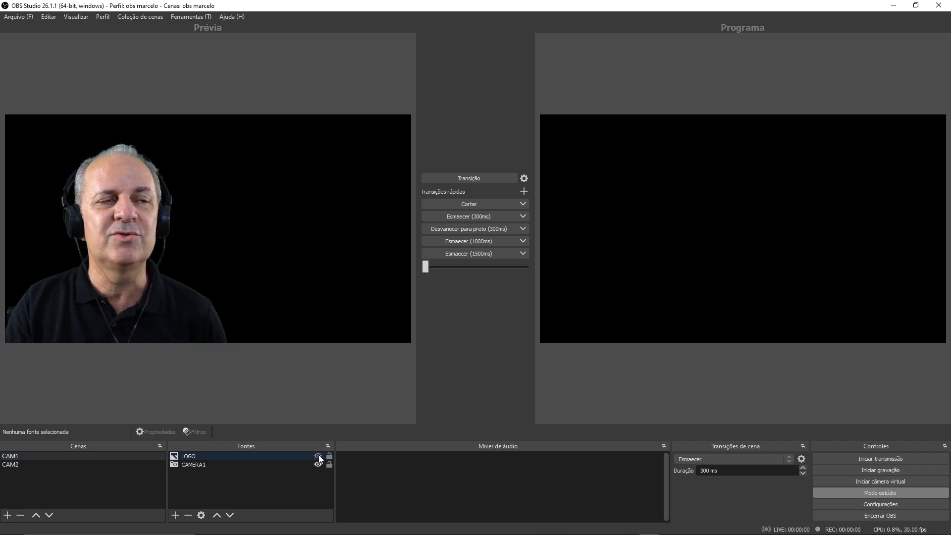
pyautogui.click(318, 456)
pyautogui.click(319, 456)
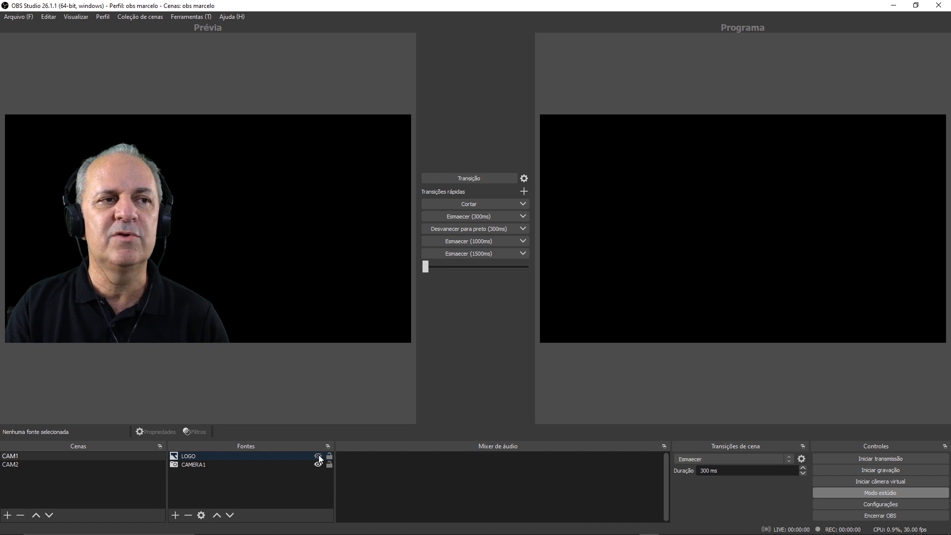
pyautogui.click(319, 456)
pyautogui.click(318, 456)
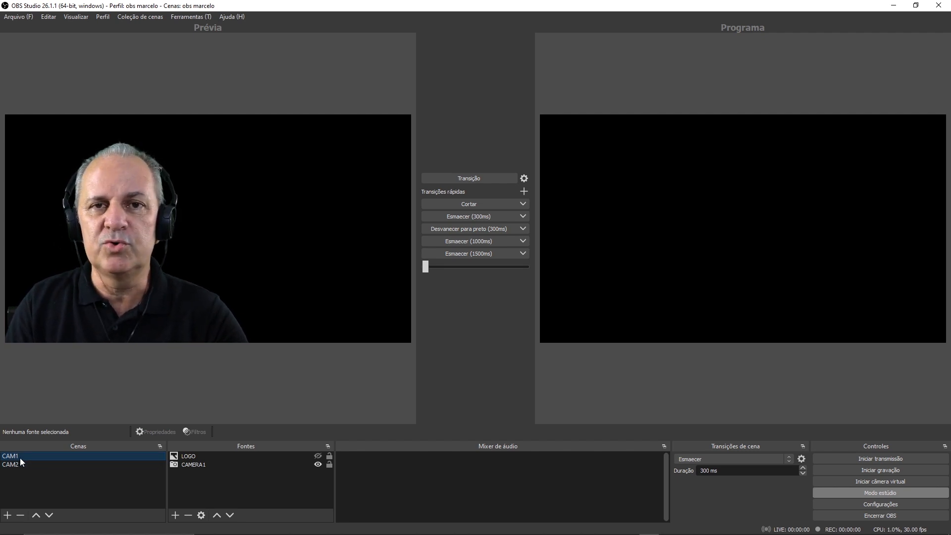
# Add a new image source named "bg SWITCHER" to the CAM1 scene, using the bg_base image from the OBS folder.
pyautogui.click(176, 515)
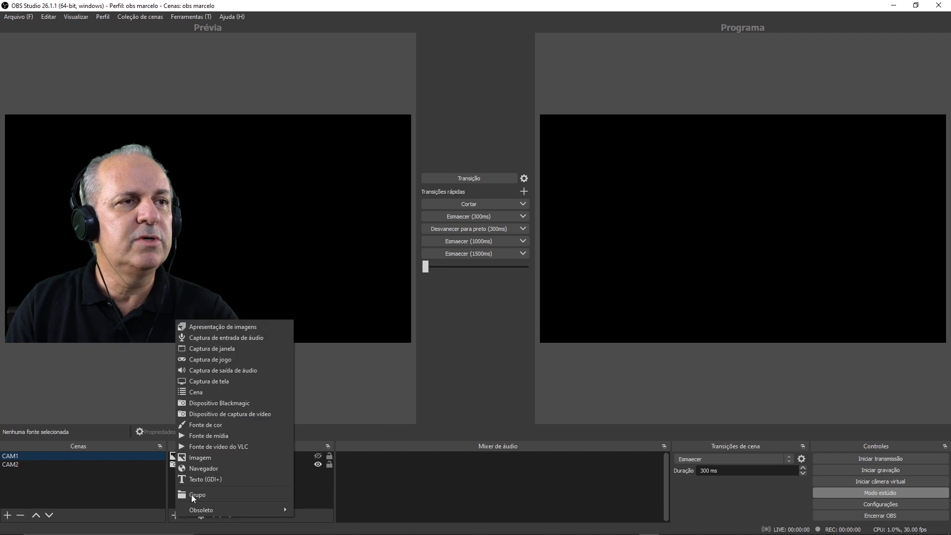
pyautogui.click(197, 457)
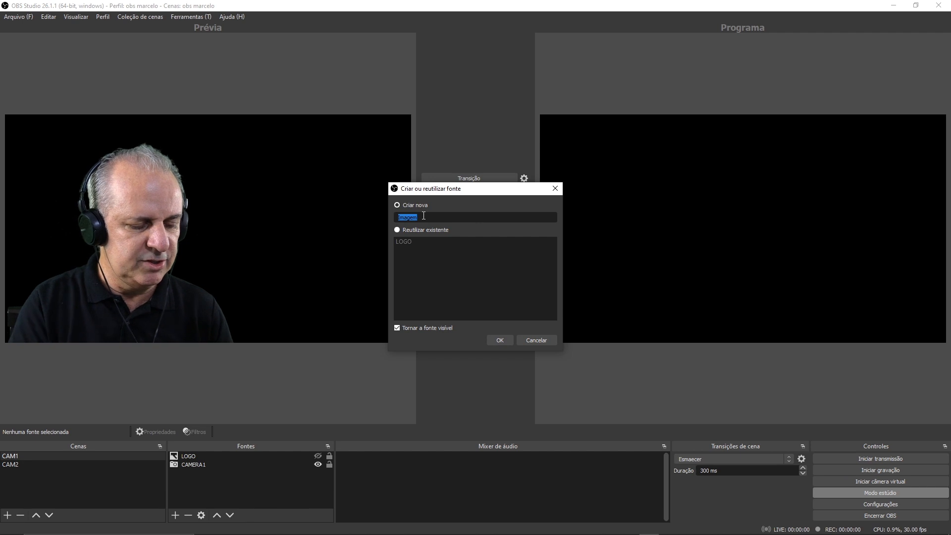
pyautogui.write('bg S')
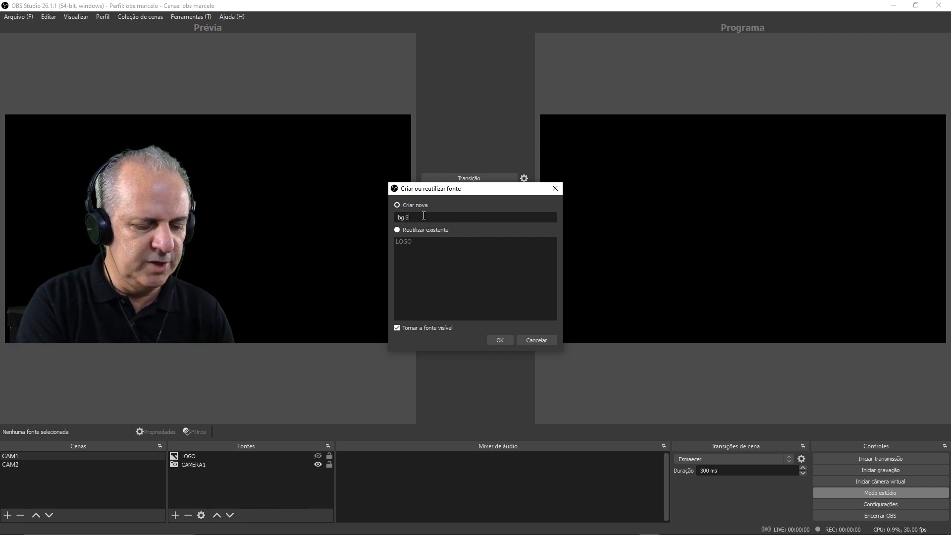
pyautogui.write('WITCHER')
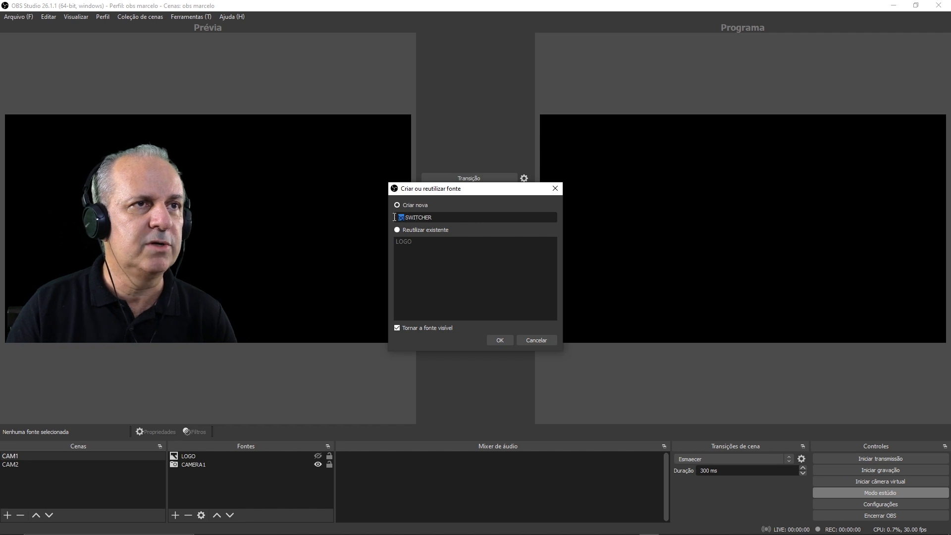
pyautogui.press('Right')
pyautogui.press('Delete')
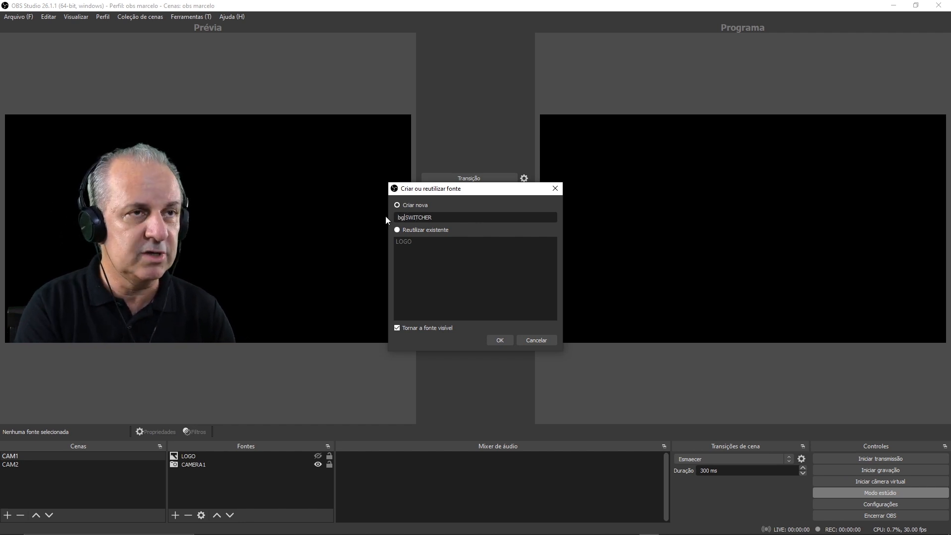
pyautogui.click(500, 339)
pyautogui.click(614, 331)
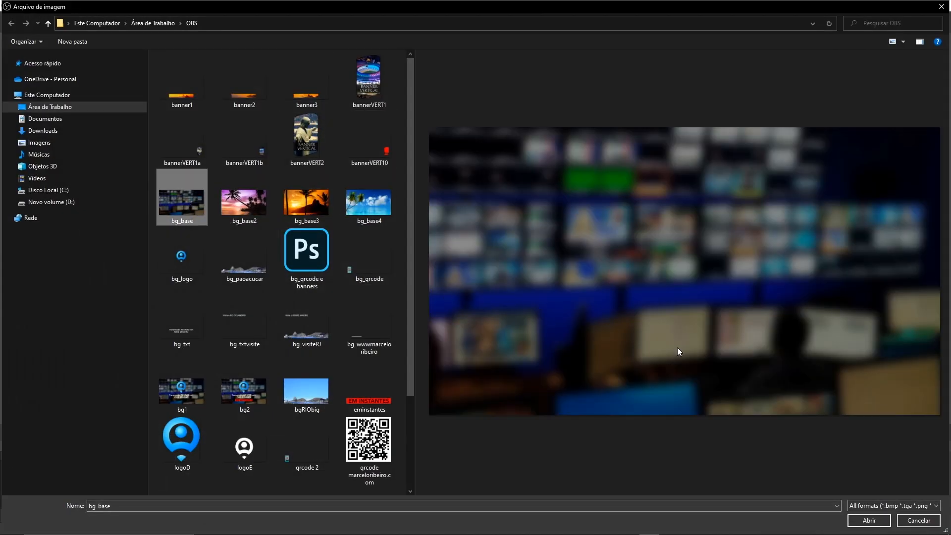
pyautogui.click(868, 520)
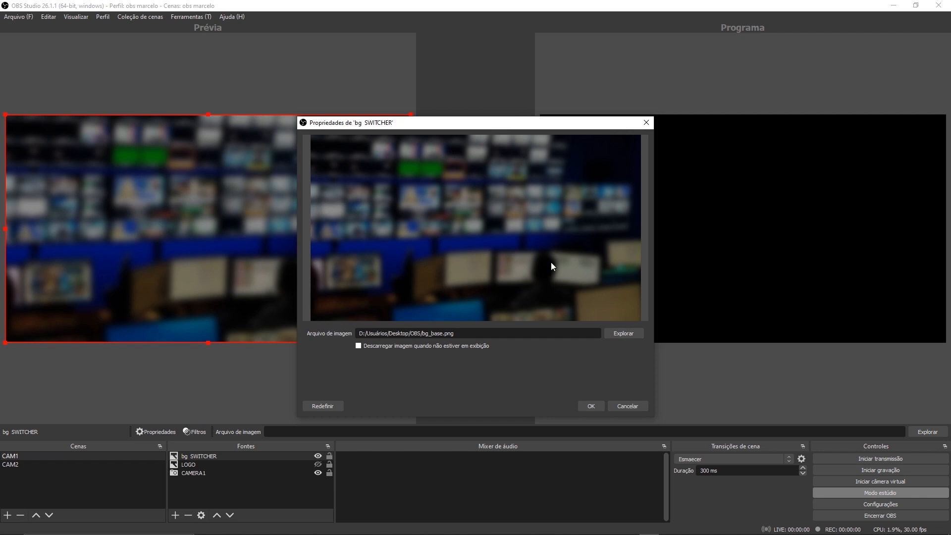
pyautogui.click(591, 406)
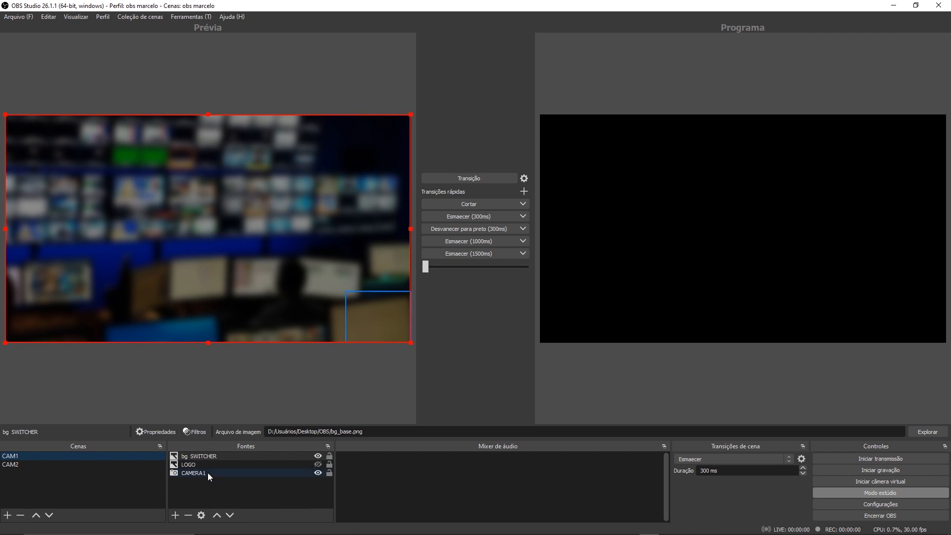
# Move the bg SWITCHER source below CAMERA1 in the CAM1 source order and make the LOGO source visible.
pyautogui.click(209, 456)
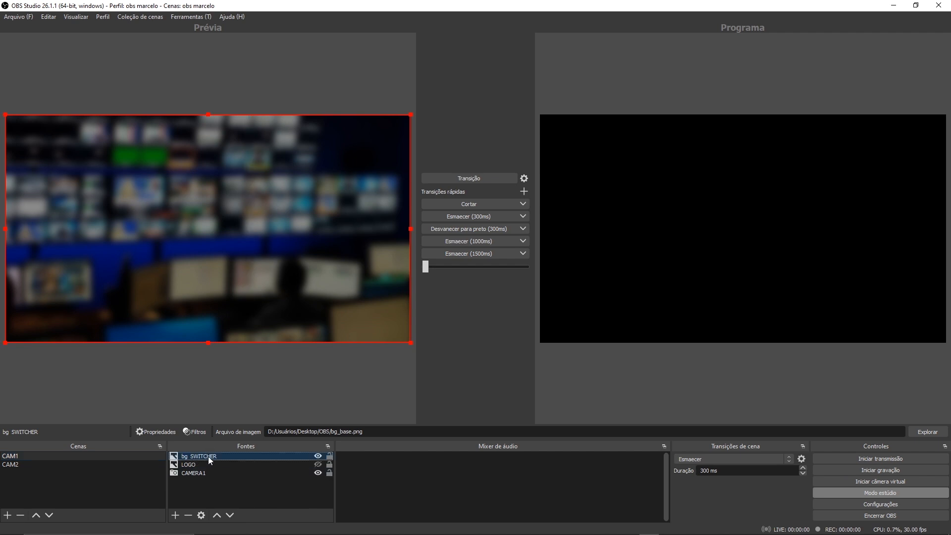
pyautogui.click(229, 515)
pyautogui.click(229, 515)
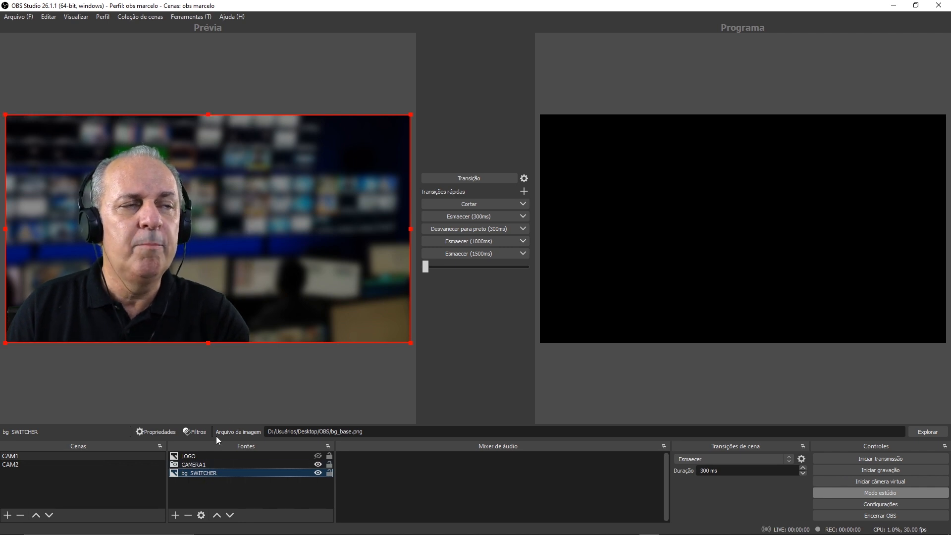
pyautogui.click(318, 456)
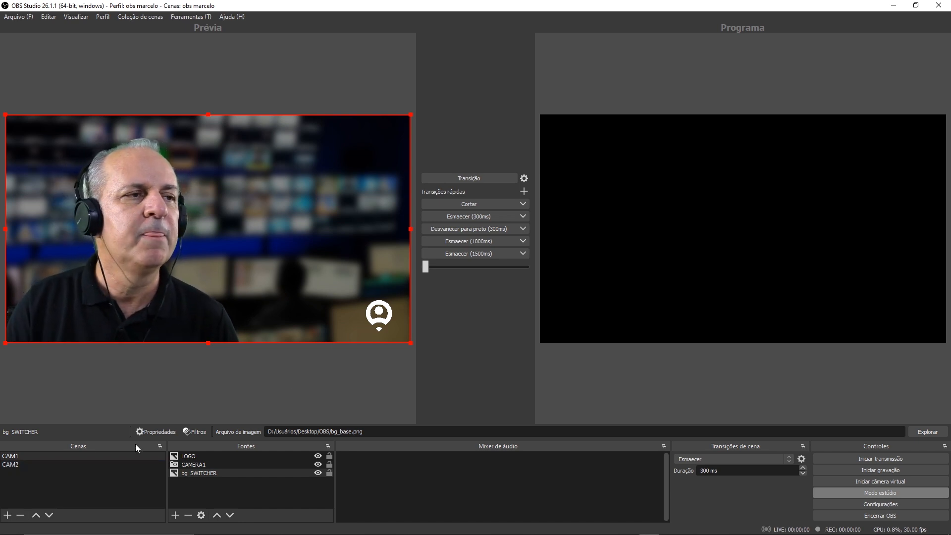
# Check the CAM2 scene, return to CAM1 and transition CAM1 from the preview to the program output.
pyautogui.click(8, 466)
pyautogui.click(11, 456)
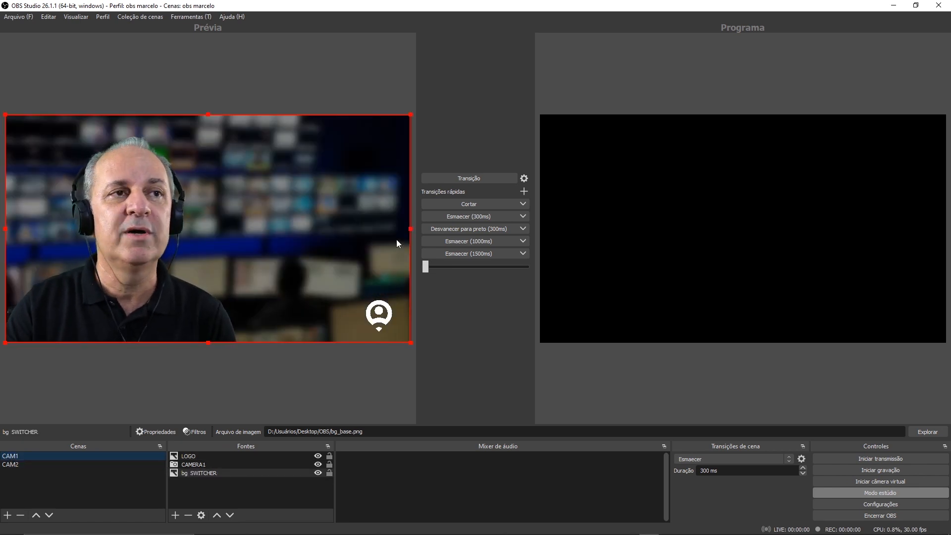
pyautogui.click(474, 177)
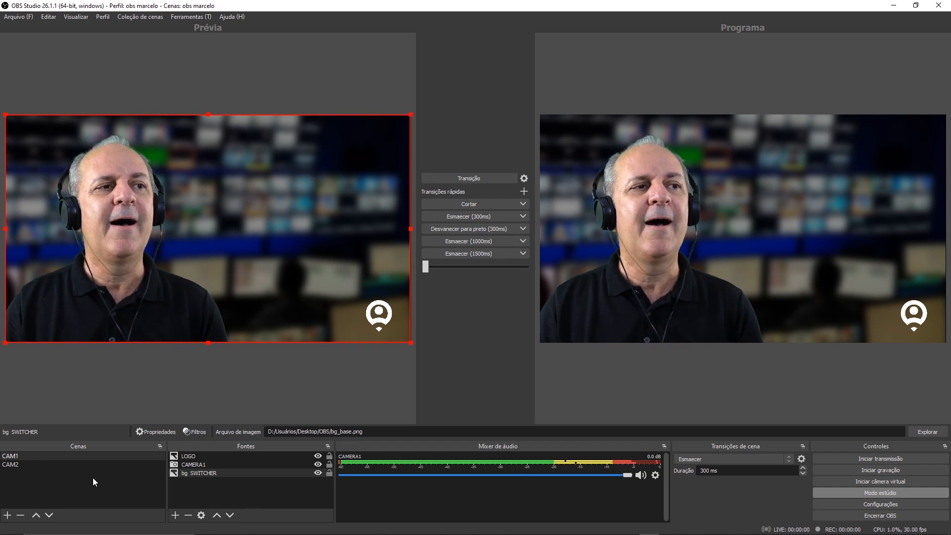
# Load the CAM2 scene in the preview, send it to the program with the 1000 ms fade, and check CAM2 again.
pyautogui.click(50, 464)
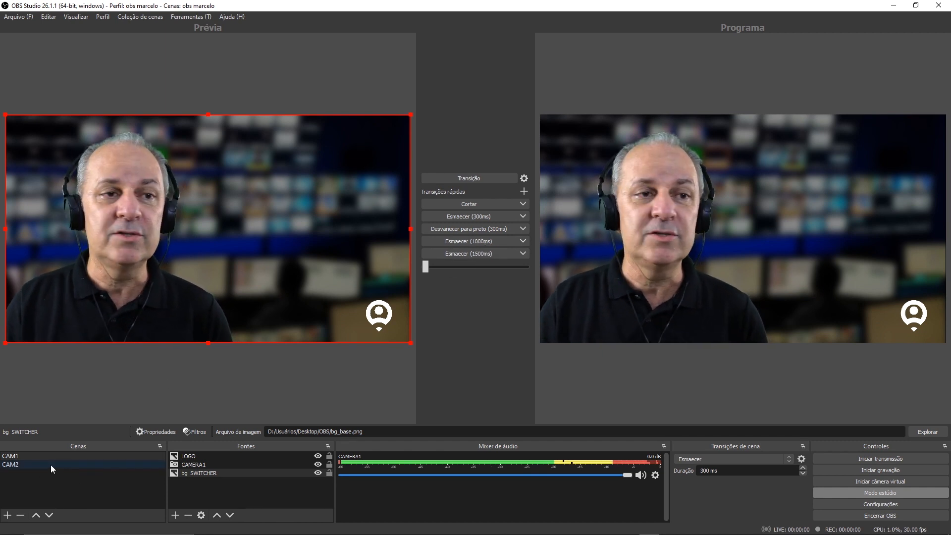
pyautogui.click(13, 466)
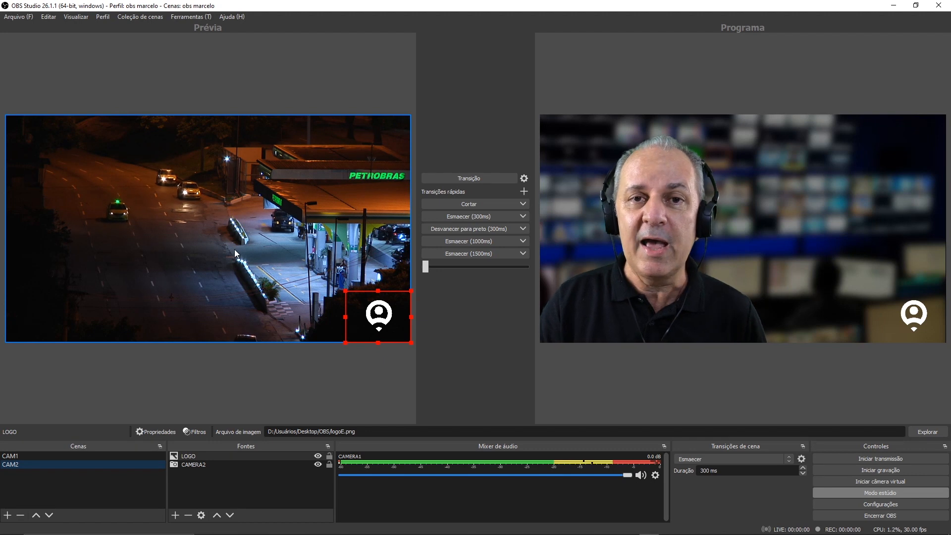
pyautogui.click(458, 241)
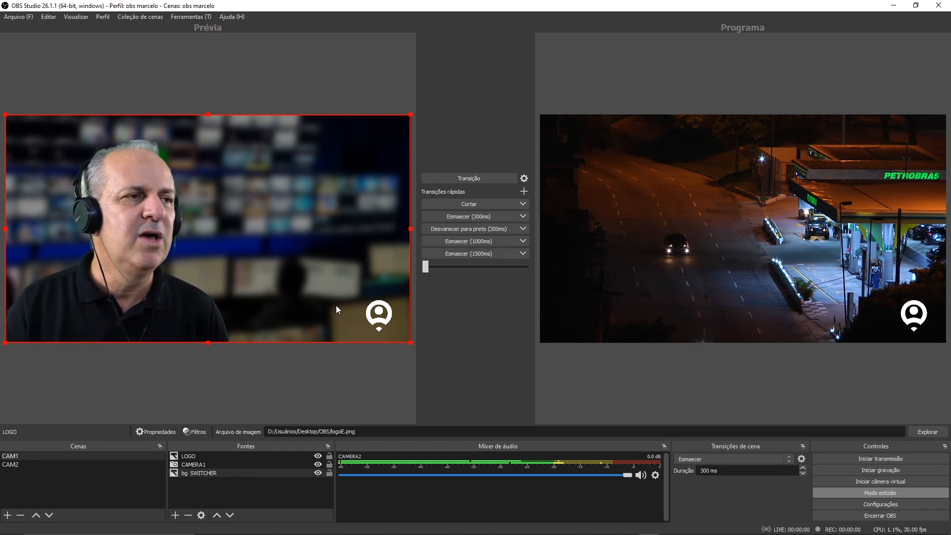
pyautogui.click(24, 464)
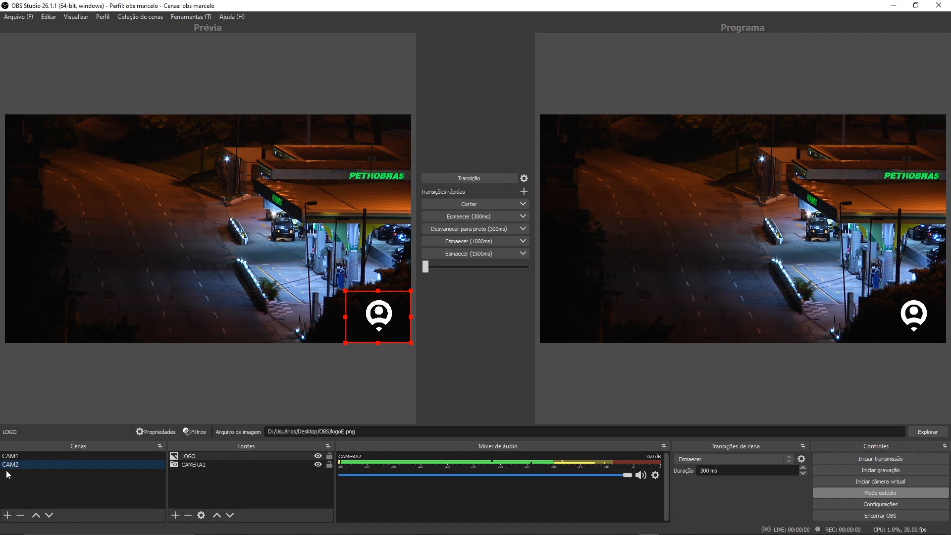
# Move the logo to the upper-right corner of the CAM1 scene and send CAM1 to the program with the 1000 ms fade.
pyautogui.click(11, 456)
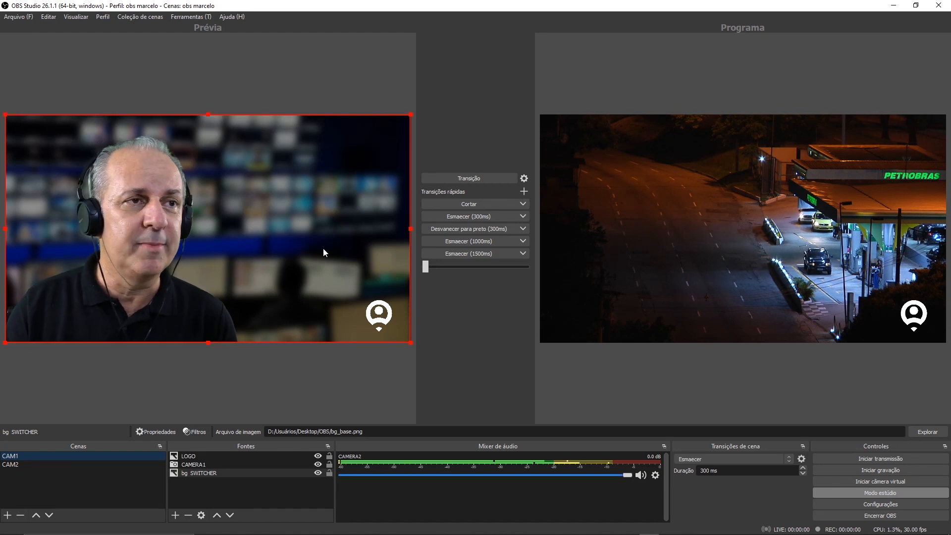
pyautogui.click(386, 318)
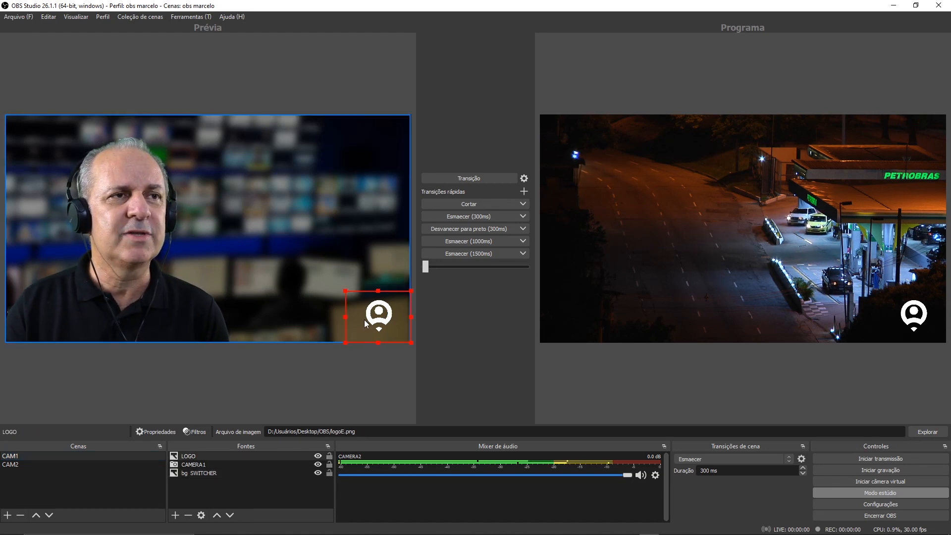
pyautogui.moveTo(386, 319); pyautogui.dragTo(386, 142)
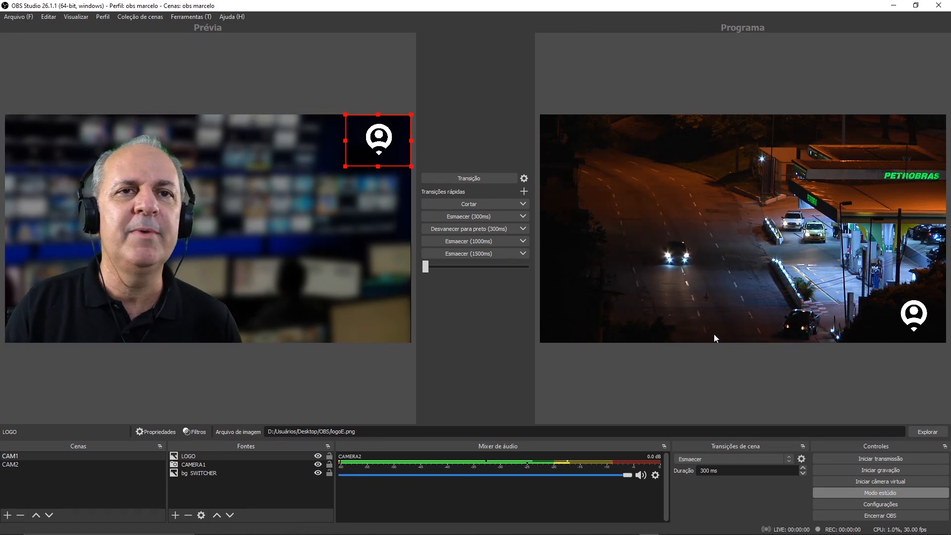
pyautogui.click(463, 240)
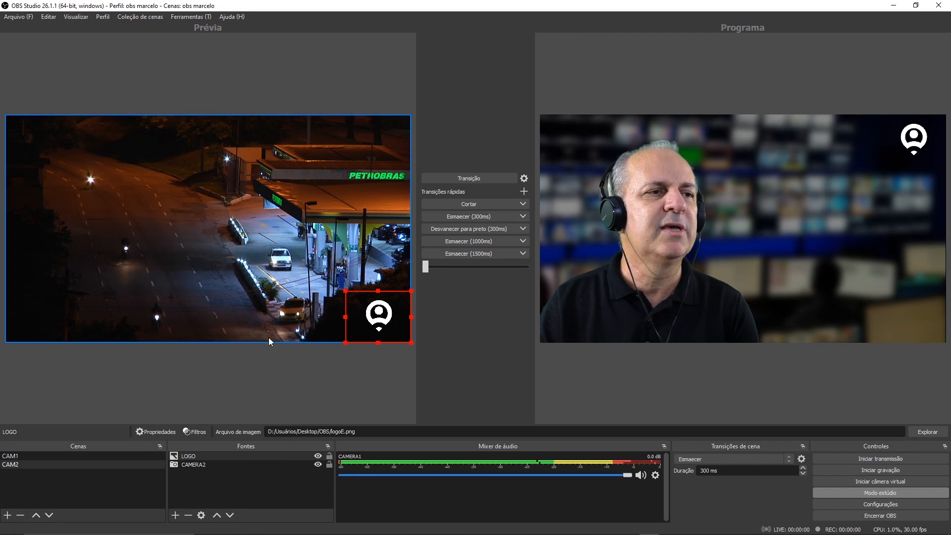
# Add a new media source with the default name to the CAM1 scene, using the local file conv2.mp4 from the OBS folder.
pyautogui.click(12, 456)
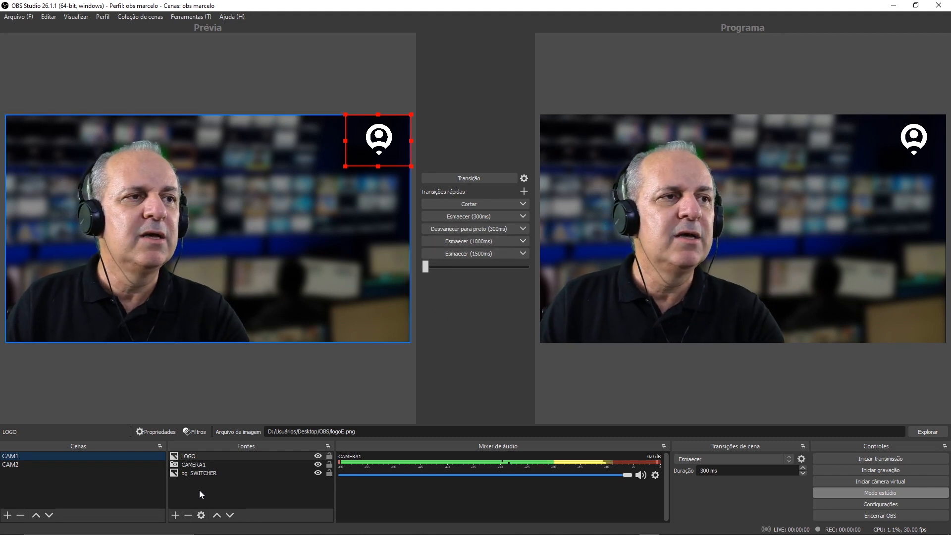
pyautogui.click(175, 515)
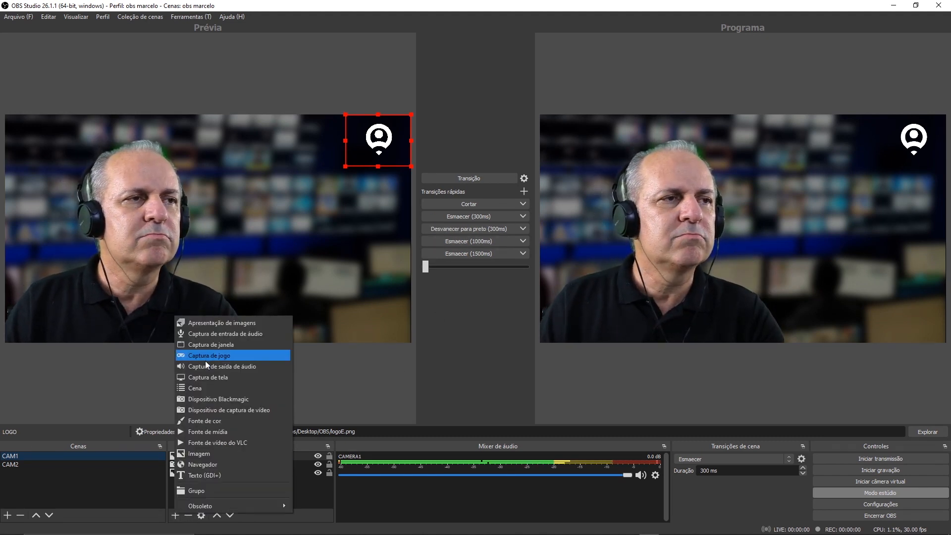
pyautogui.click(210, 431)
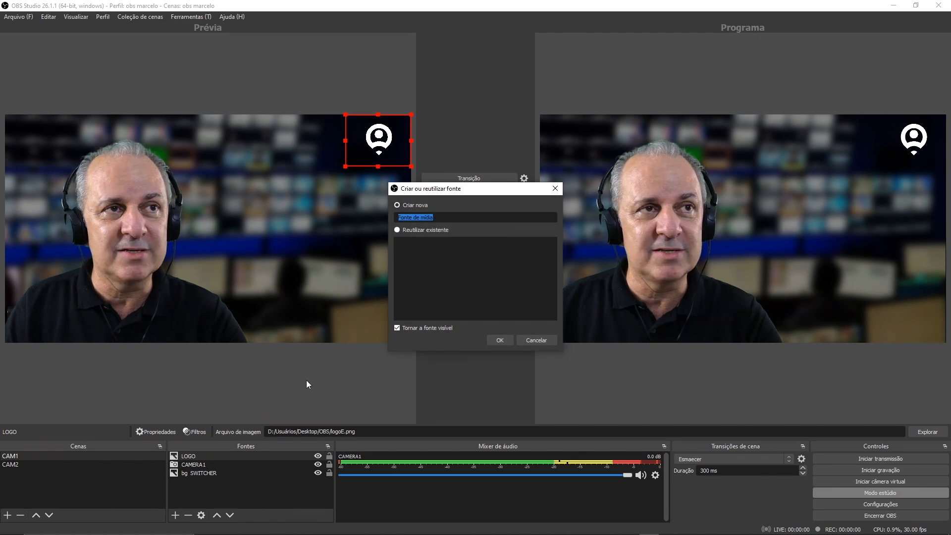
pyautogui.click(500, 340)
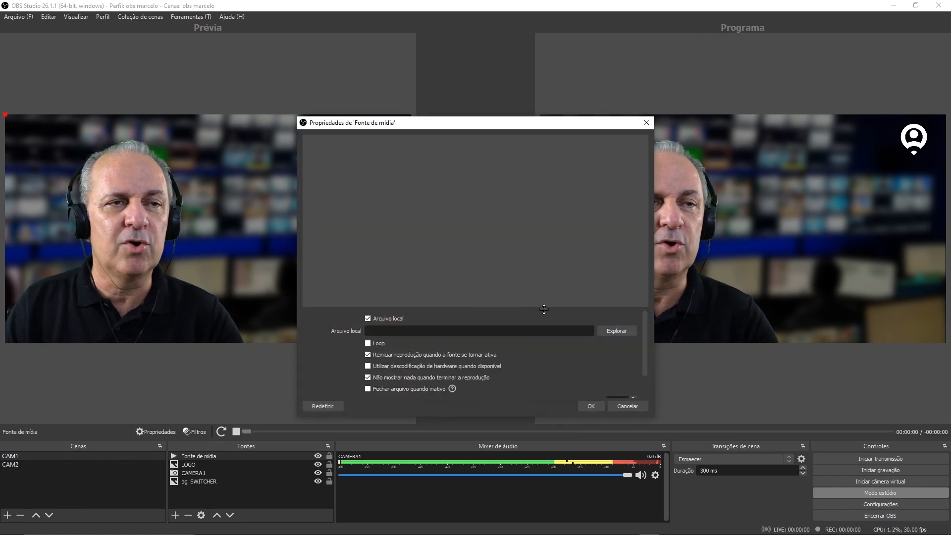
pyautogui.click(607, 329)
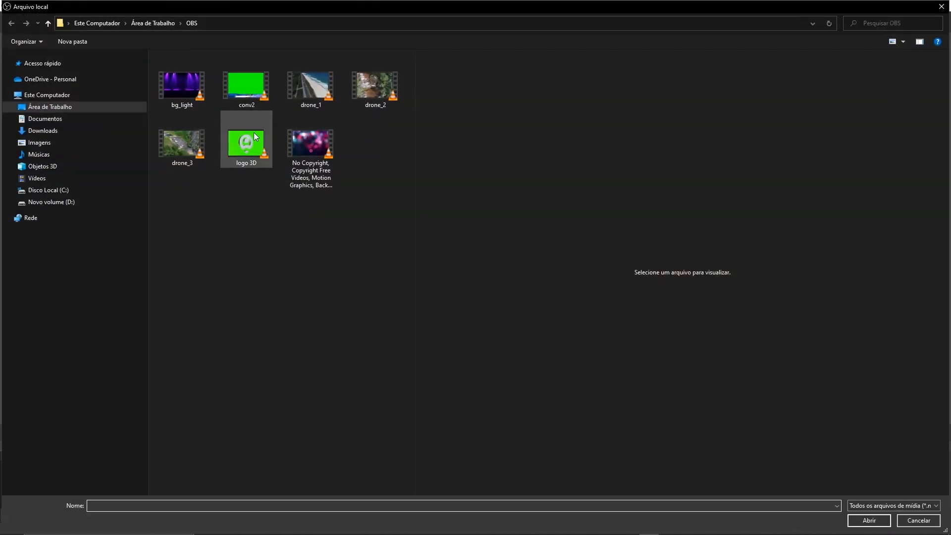
pyautogui.doubleClick(244, 81)
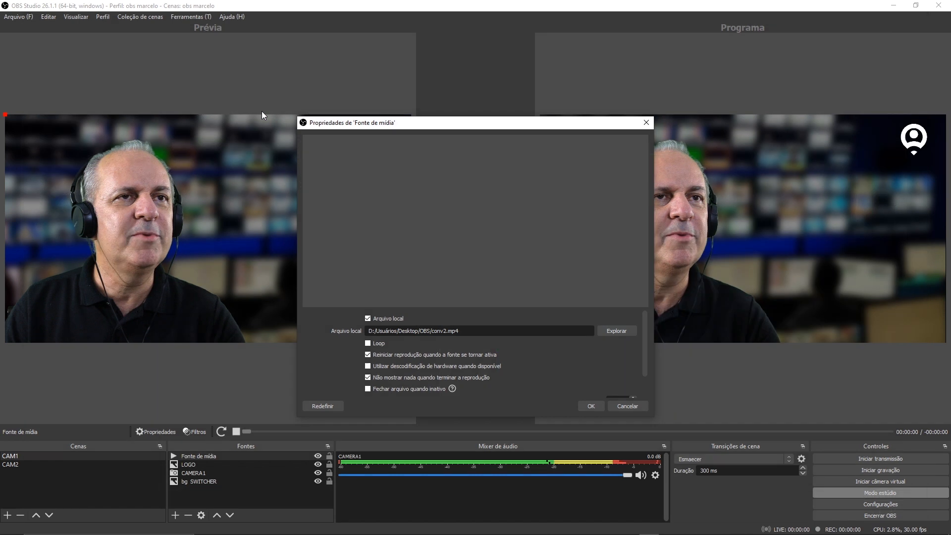
pyautogui.click(591, 406)
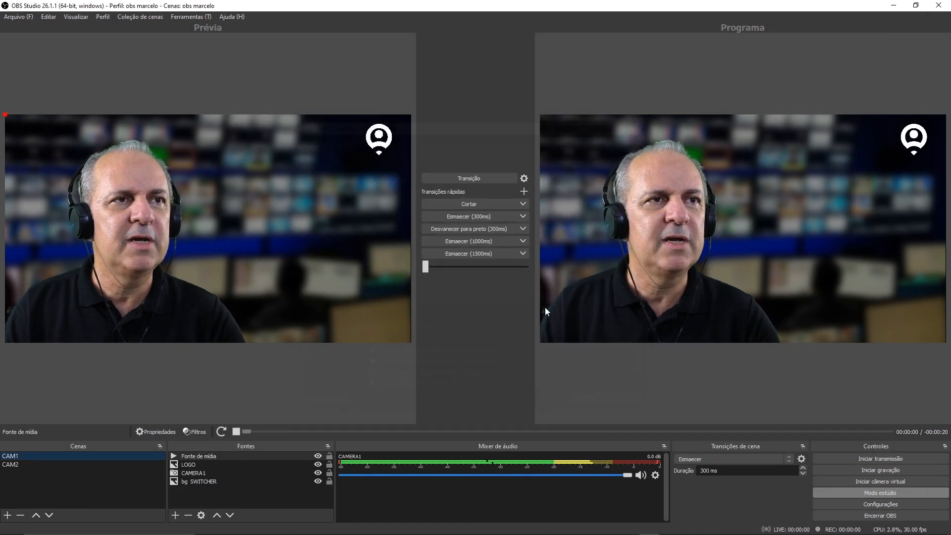
# Add a Chroma Key effect filter to the conv2 media source with the green key color and default settings.
pyautogui.click(198, 456)
pyautogui.rightClick(195, 460)
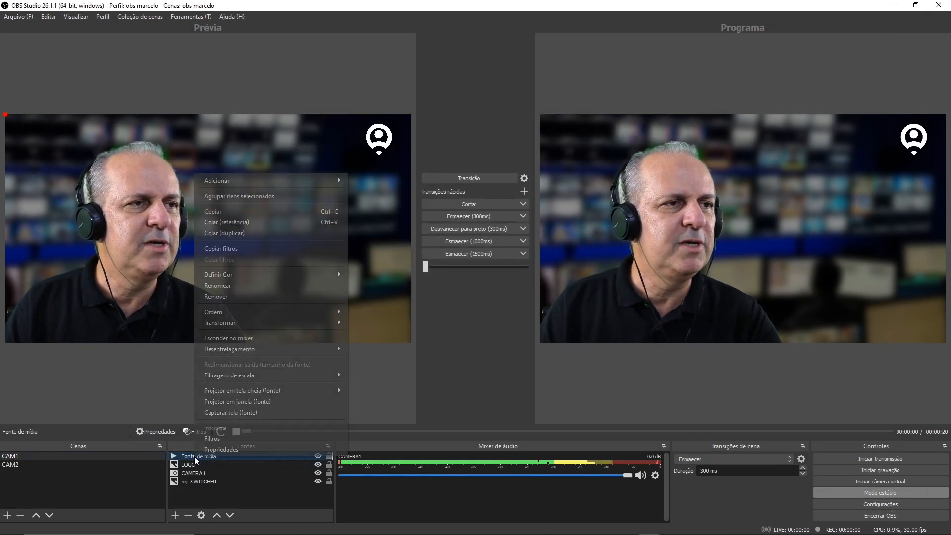
pyautogui.click(212, 444)
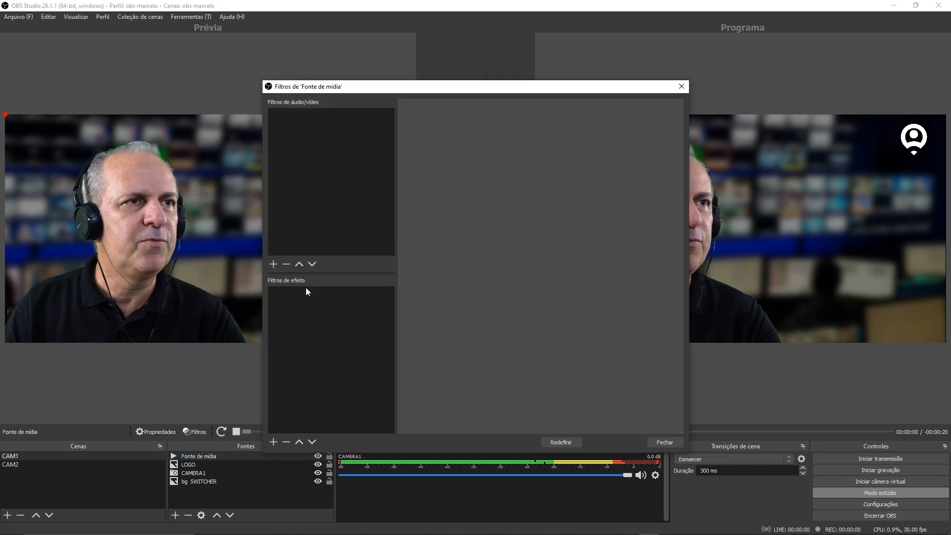
pyautogui.click(274, 441)
pyautogui.click(310, 346)
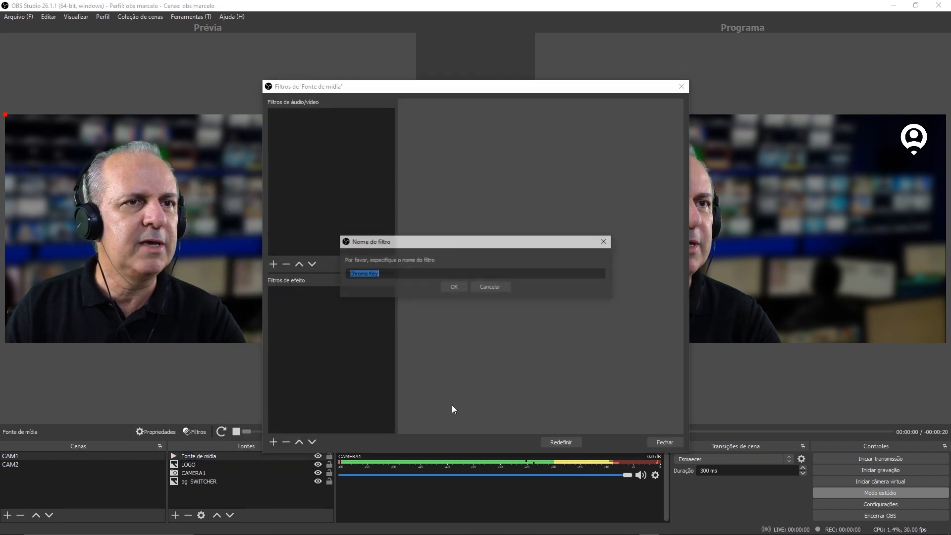
pyautogui.click(450, 287)
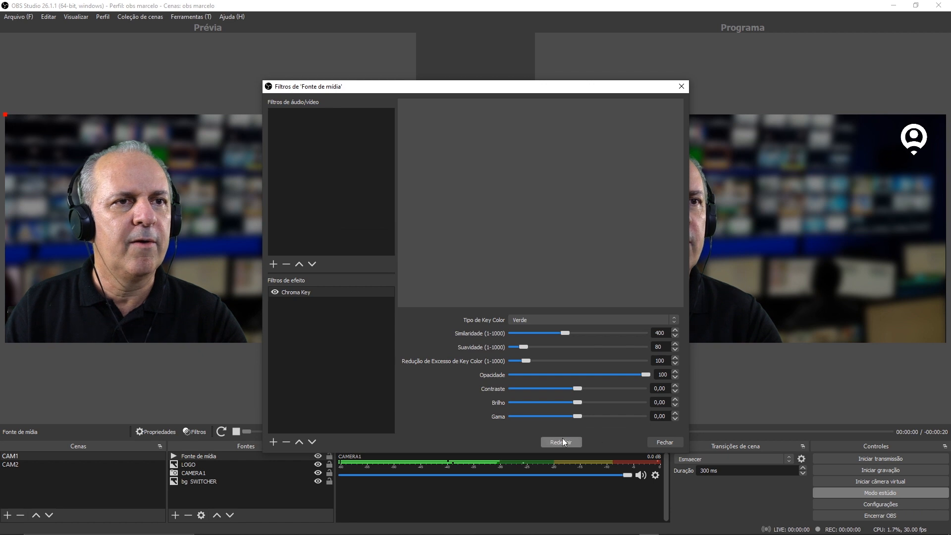
pyautogui.click(664, 441)
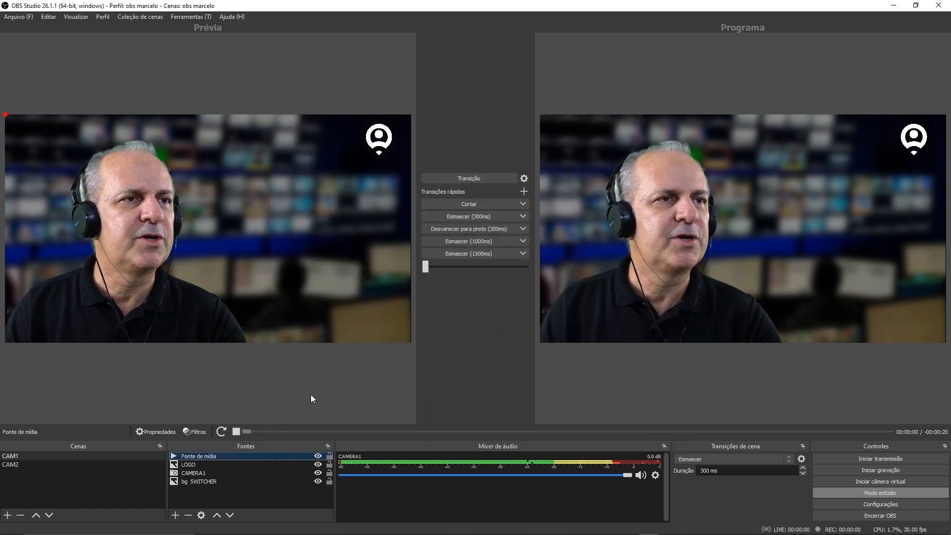
# Send CAM1 with the media overlay to the program using the 1000 ms fade, and hide the media source.
pyautogui.click(174, 456)
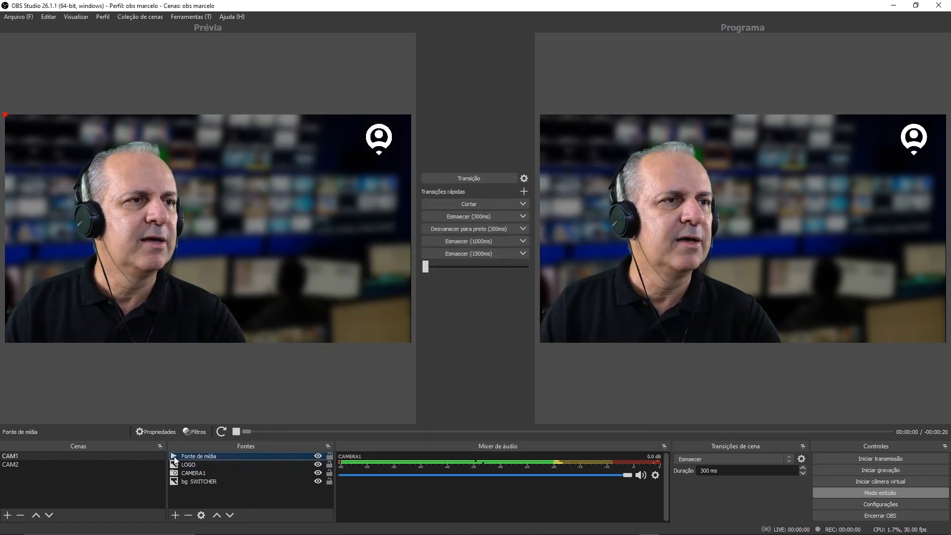
pyautogui.click(453, 241)
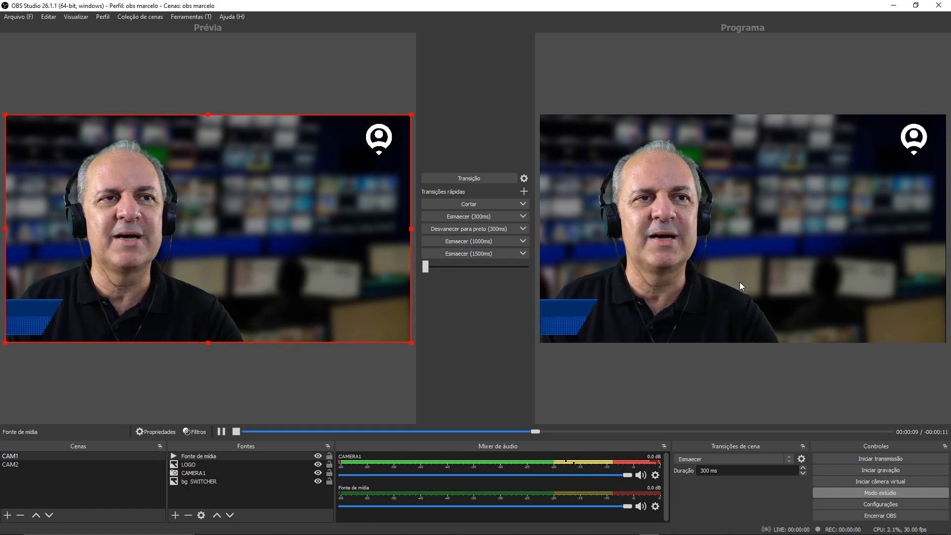
pyautogui.click(318, 455)
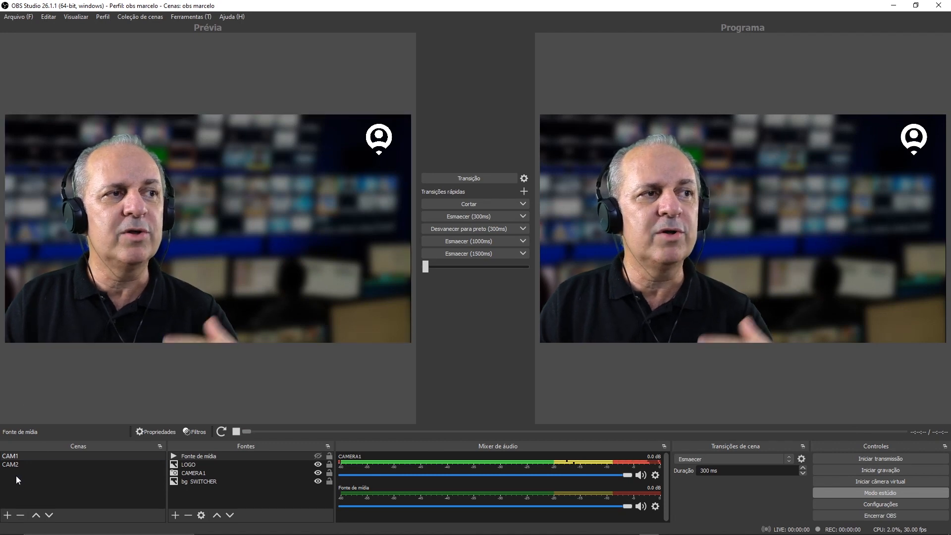
# Start adding a new scene to the scene list.
pyautogui.click(7, 516)
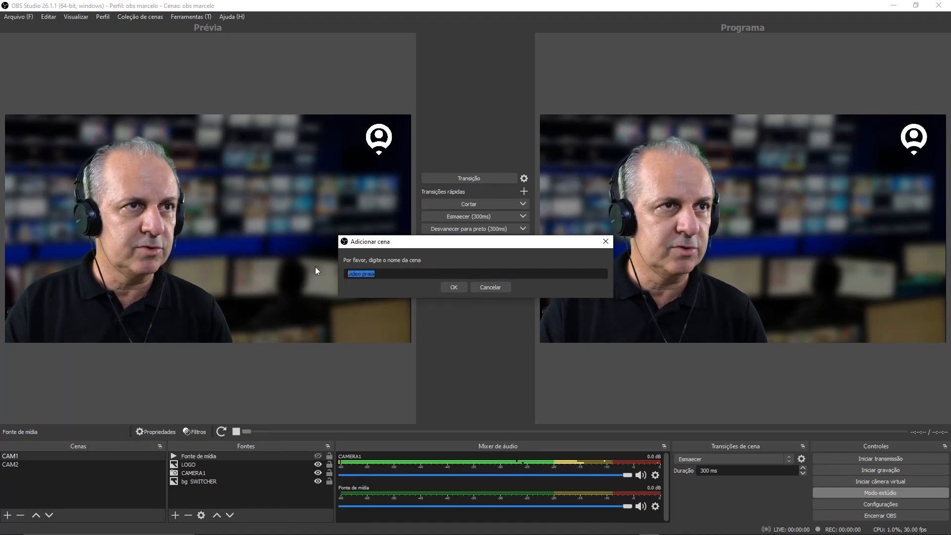
# Name the new scene PRAIA and create it.
pyautogui.write('P')
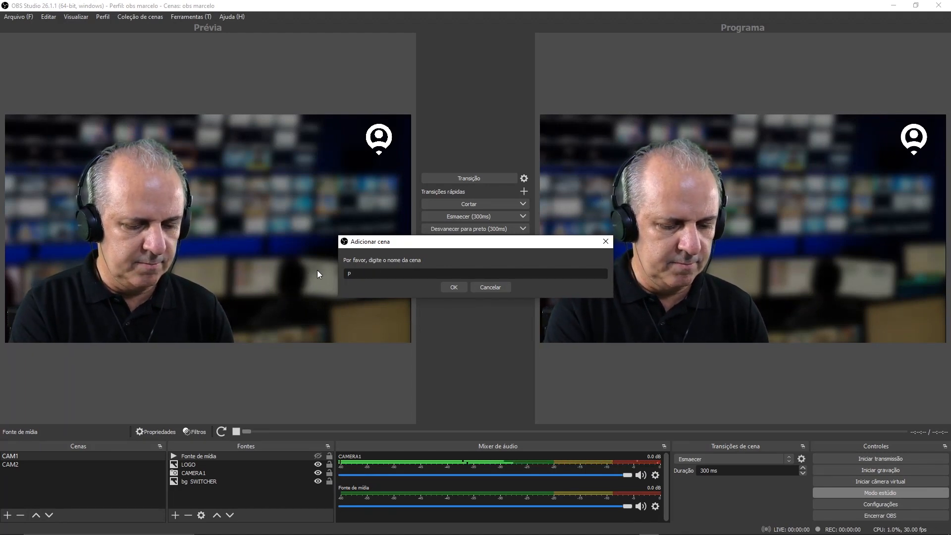
pyautogui.write('PRAIA')
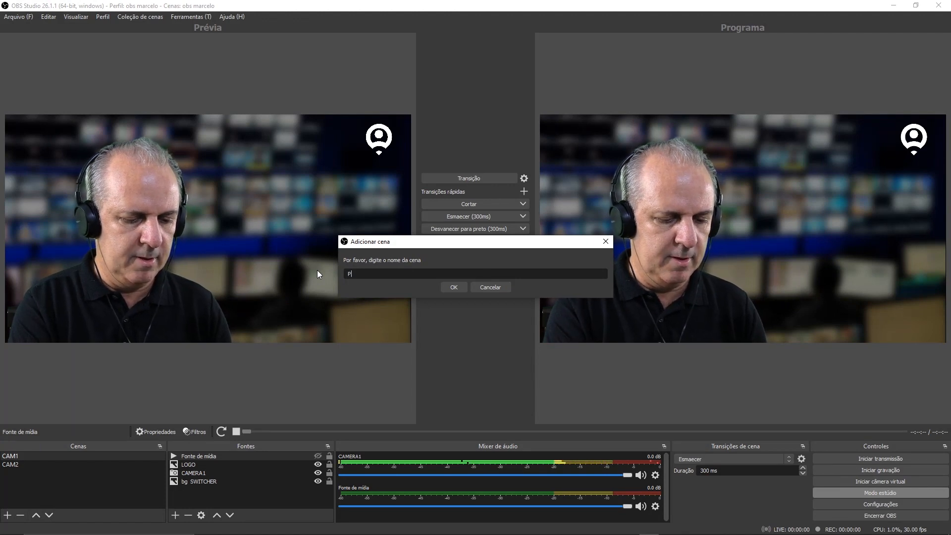
pyautogui.click(448, 286)
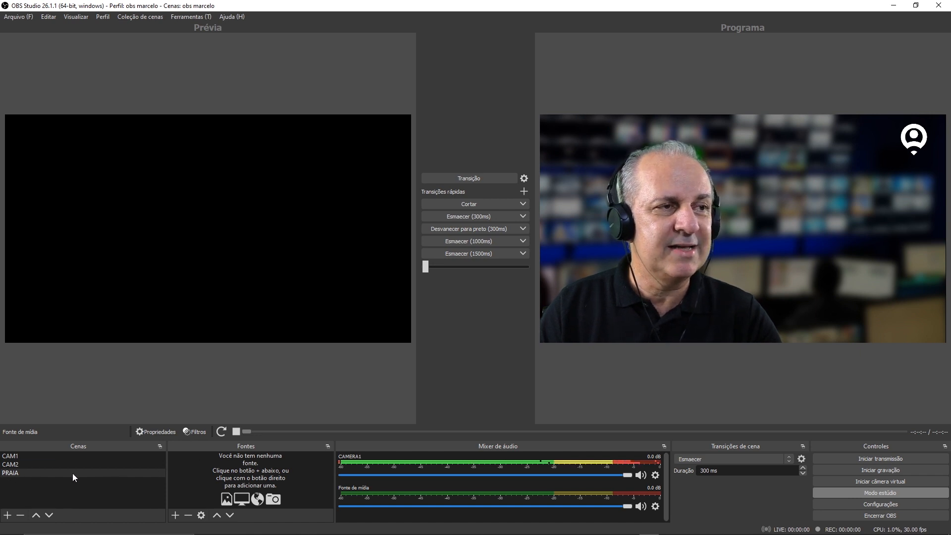
# Add a new media source using drone_1.mp4 to the PRAIA scene and send the scene to program with the 1000 ms fade.
pyautogui.click(176, 516)
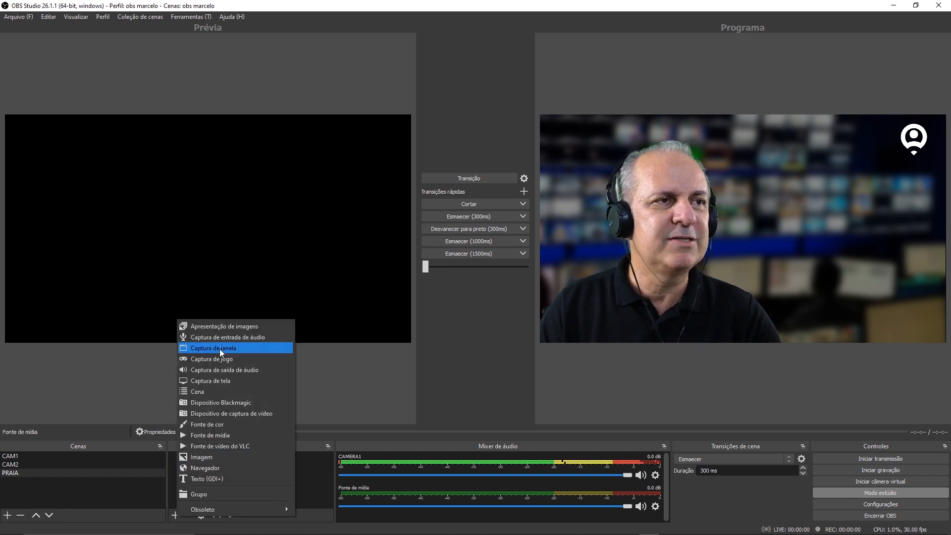
pyautogui.click(215, 438)
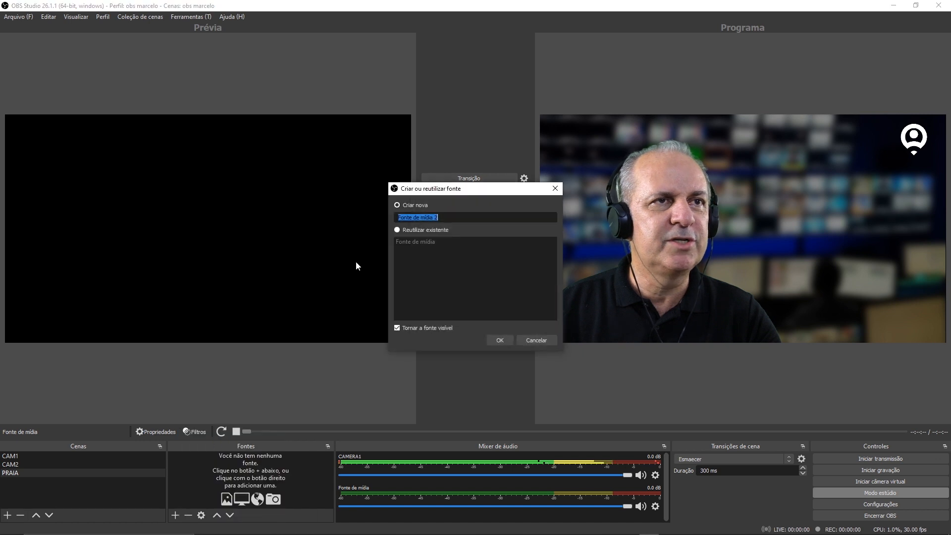
pyautogui.click(508, 341)
pyautogui.click(616, 331)
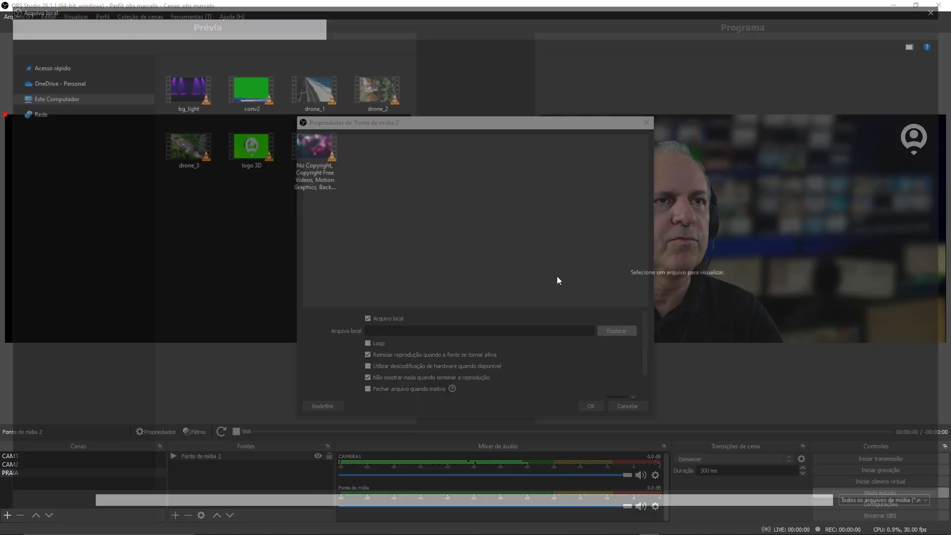
pyautogui.click(304, 99)
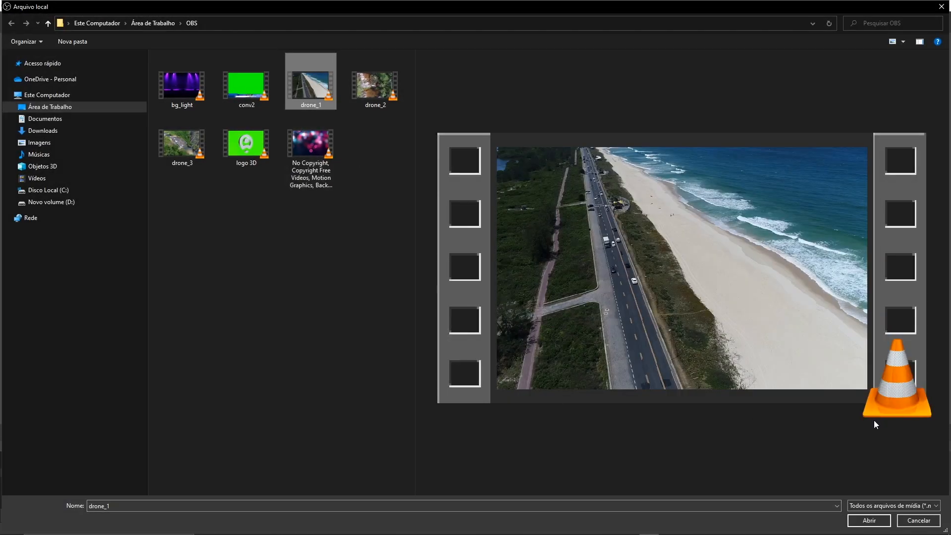
pyautogui.click(868, 519)
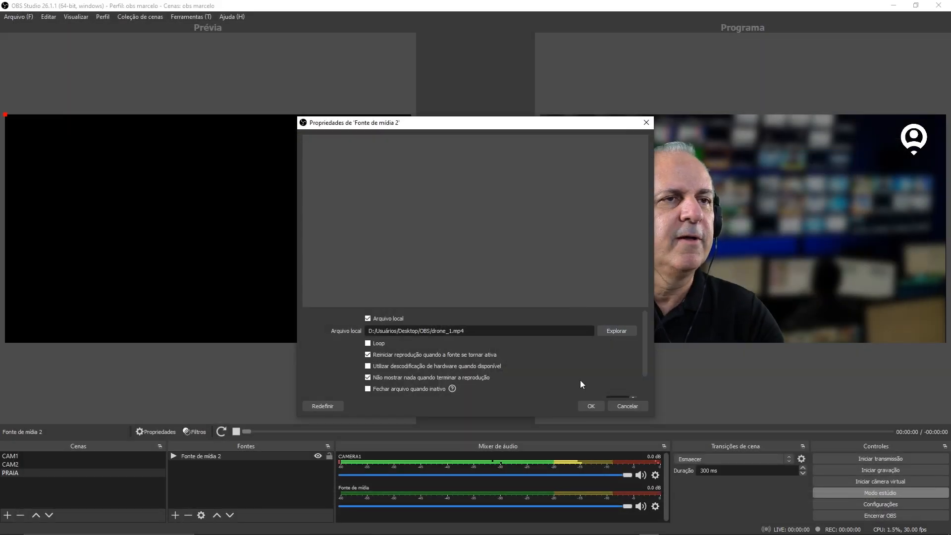
pyautogui.click(591, 406)
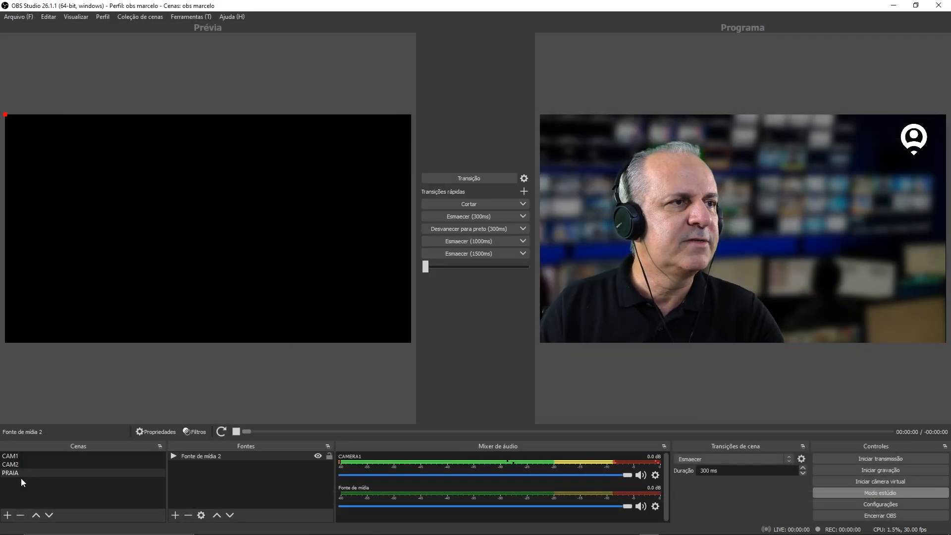
pyautogui.click(458, 239)
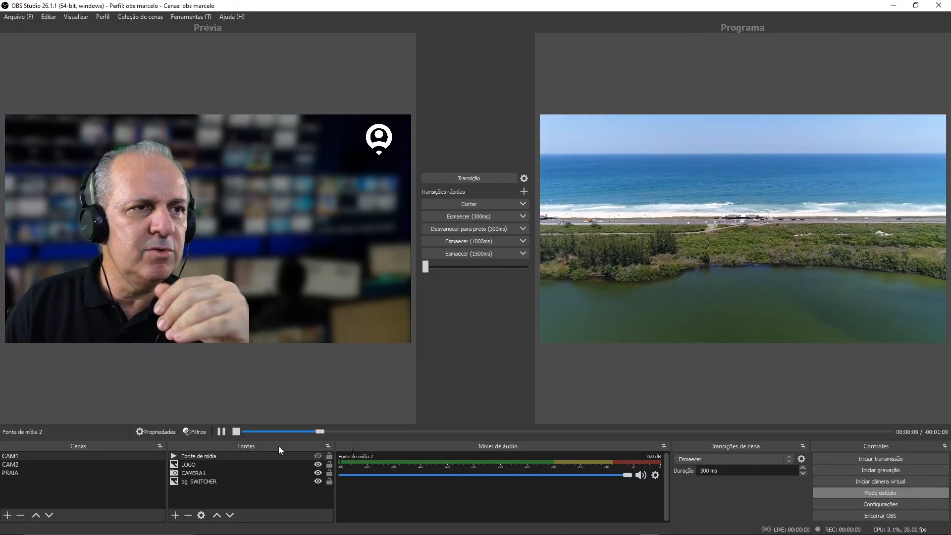
# Enable looping for the conv2.mp4 media source in the CAM1 scene.
pyautogui.click(189, 458)
pyautogui.rightClick(189, 457)
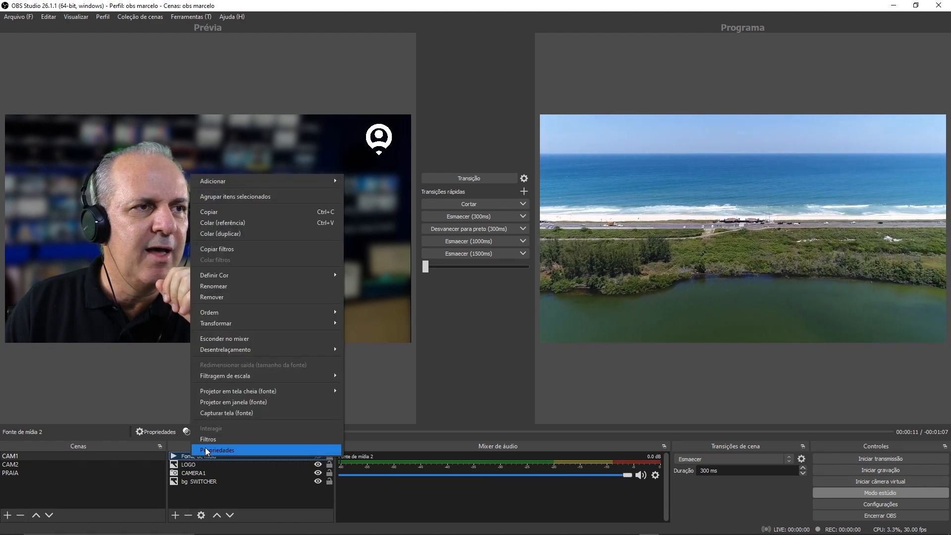
pyautogui.click(207, 450)
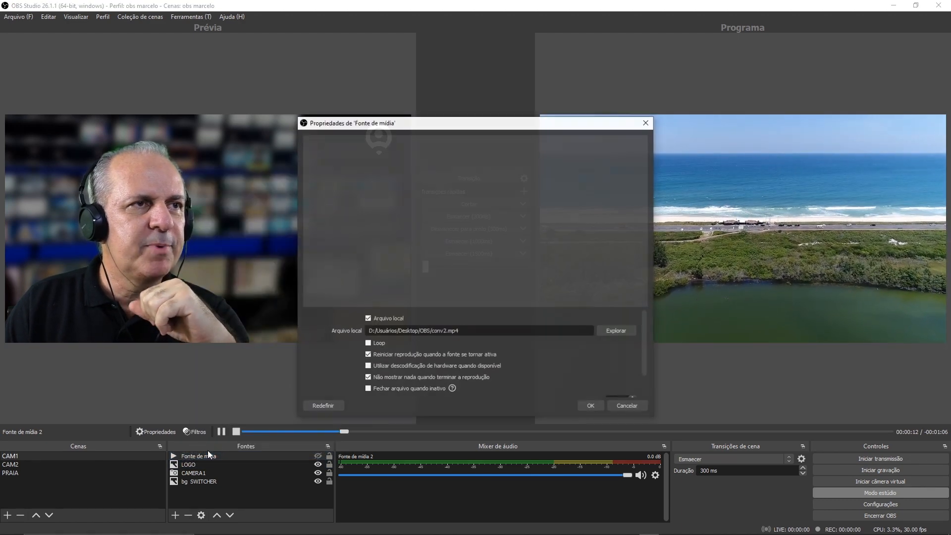
pyautogui.click(367, 343)
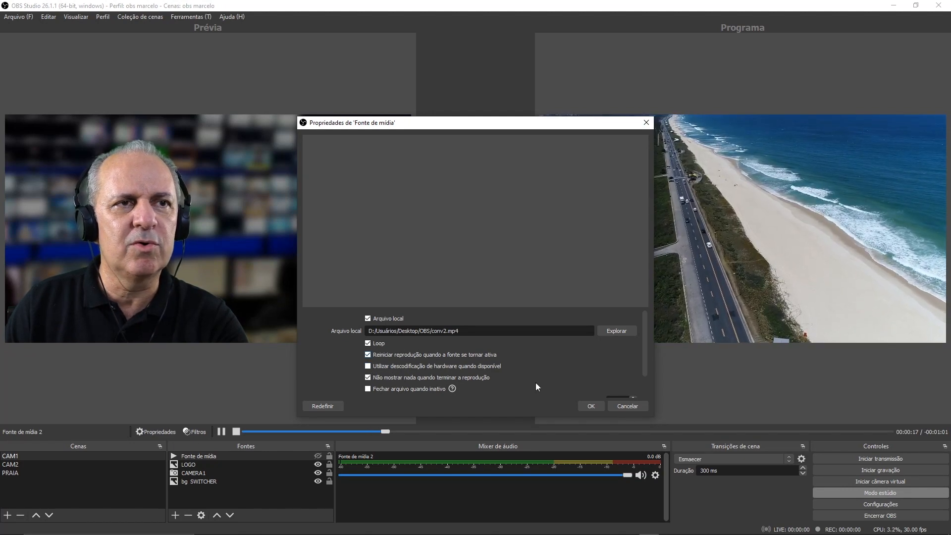
pyautogui.click(589, 406)
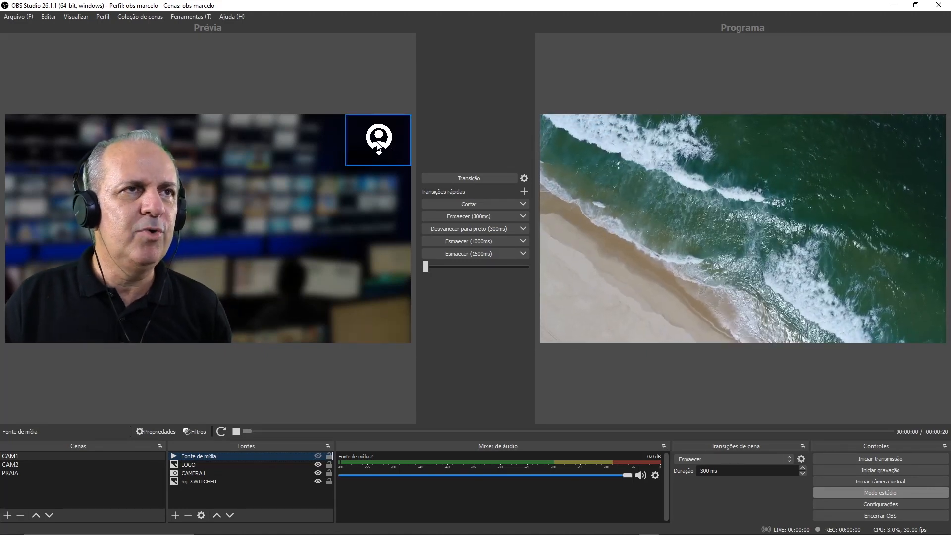
# Copy the CAM1 logo into the PRAIA scene as a reference and send the scene to program with the 1000 ms fade.
pyautogui.click(379, 144)
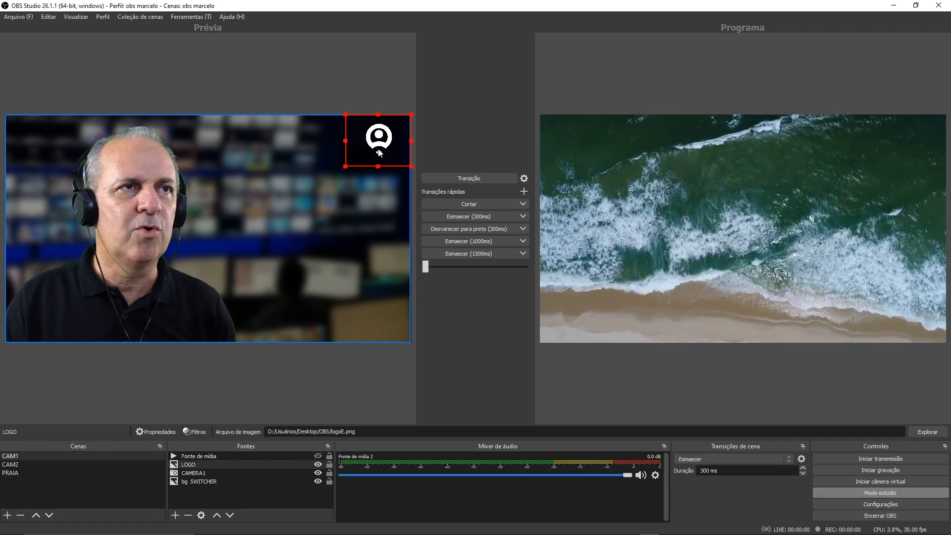
pyautogui.click(17, 472)
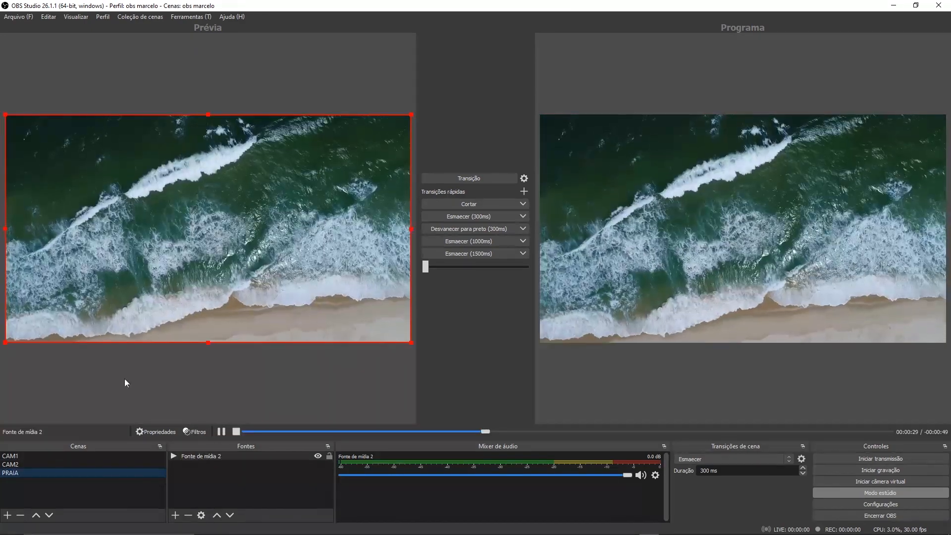
pyautogui.rightClick(328, 183)
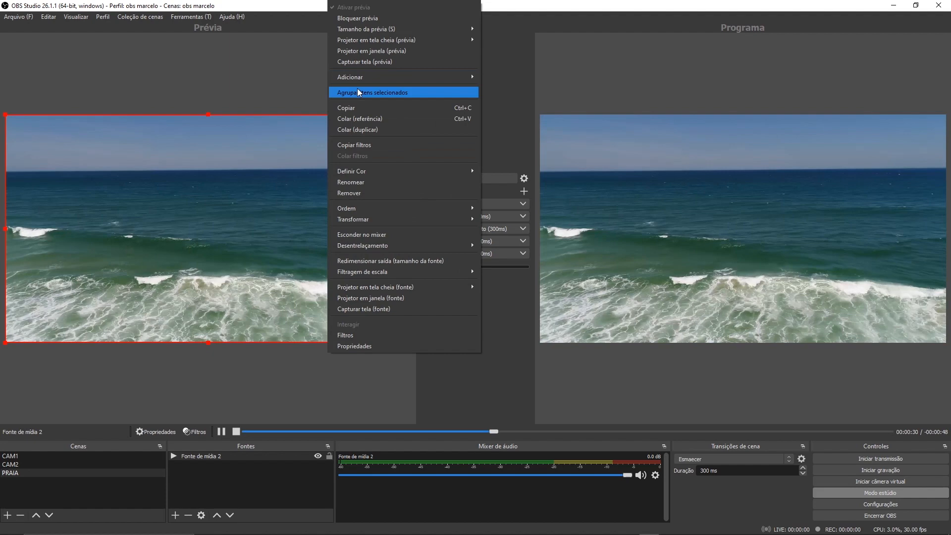
pyautogui.click(367, 118)
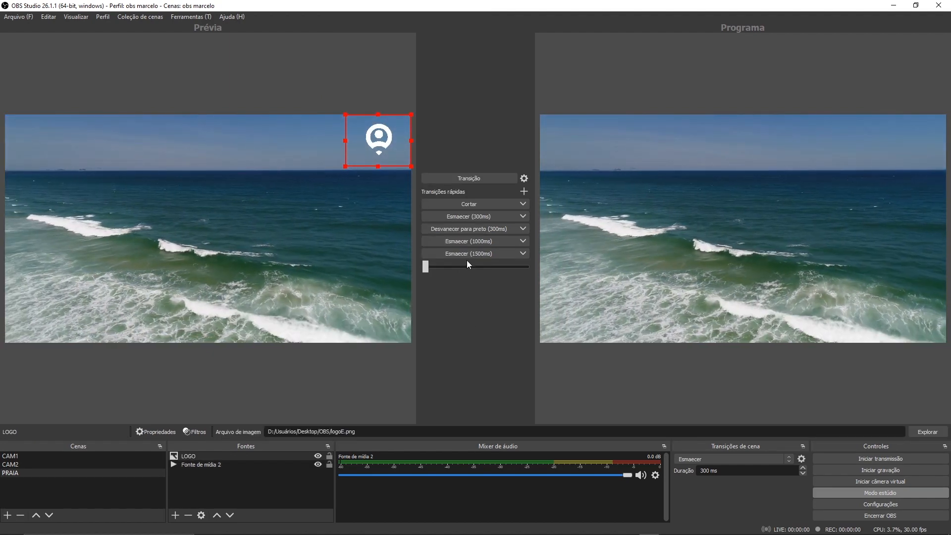
pyautogui.click(468, 240)
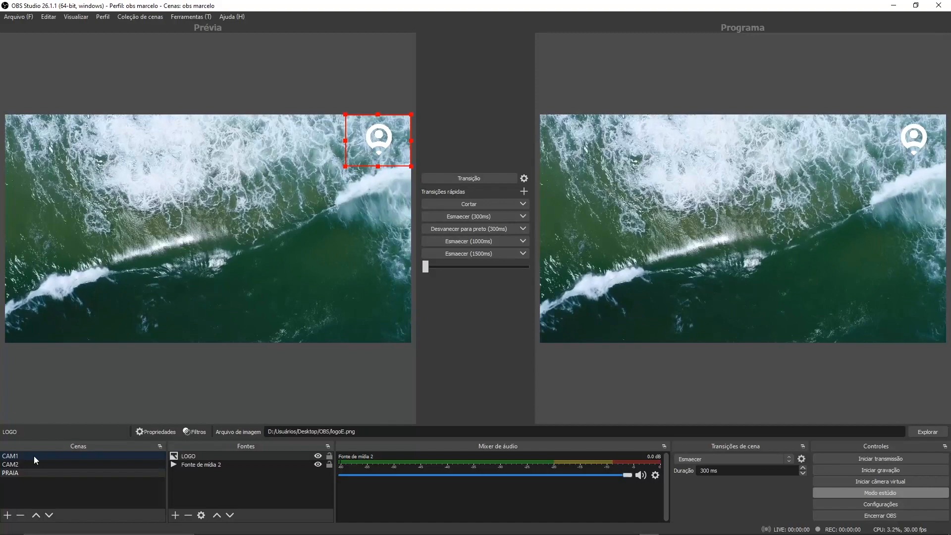
# Paste the CAM1 logo into the CAM2 scene as a reference and delete the old logo at the image's lower-right corner.
pyautogui.click(34, 456)
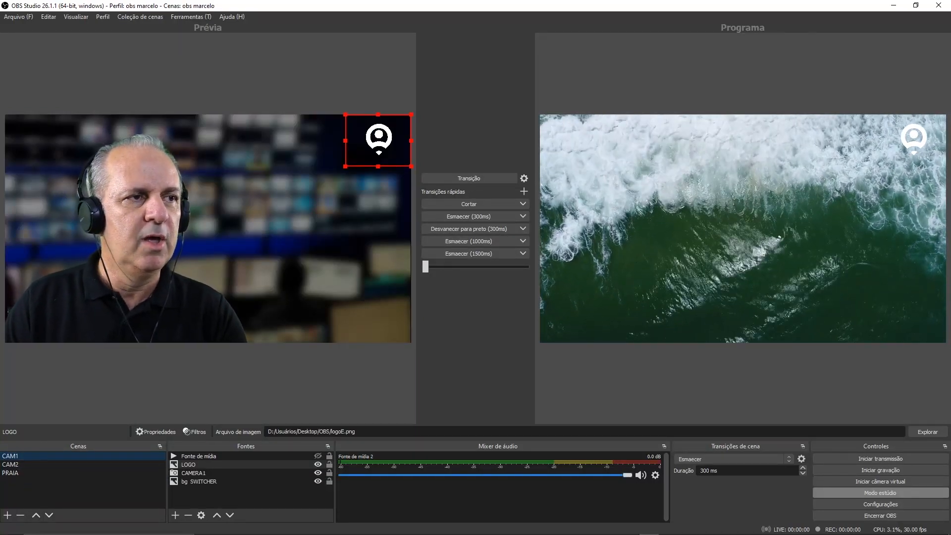
pyautogui.click(20, 465)
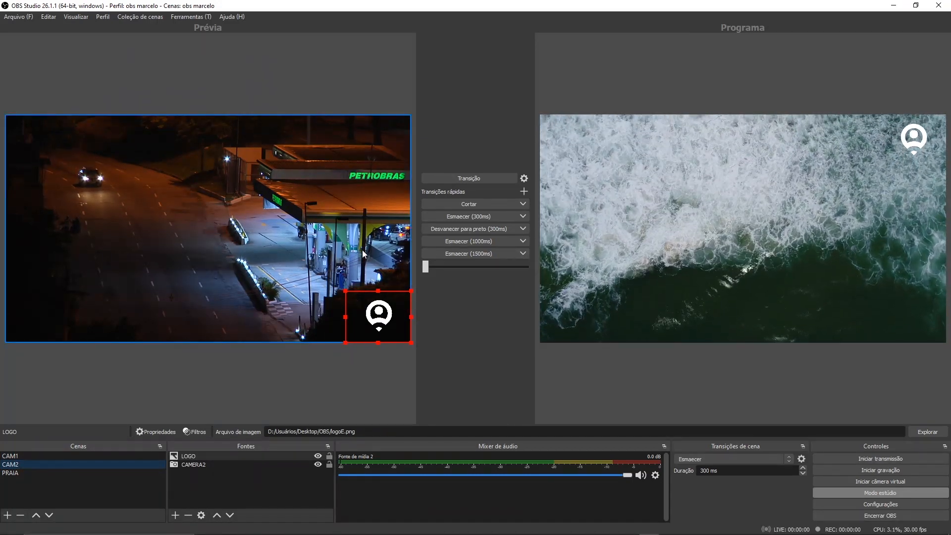
pyautogui.rightClick(360, 320)
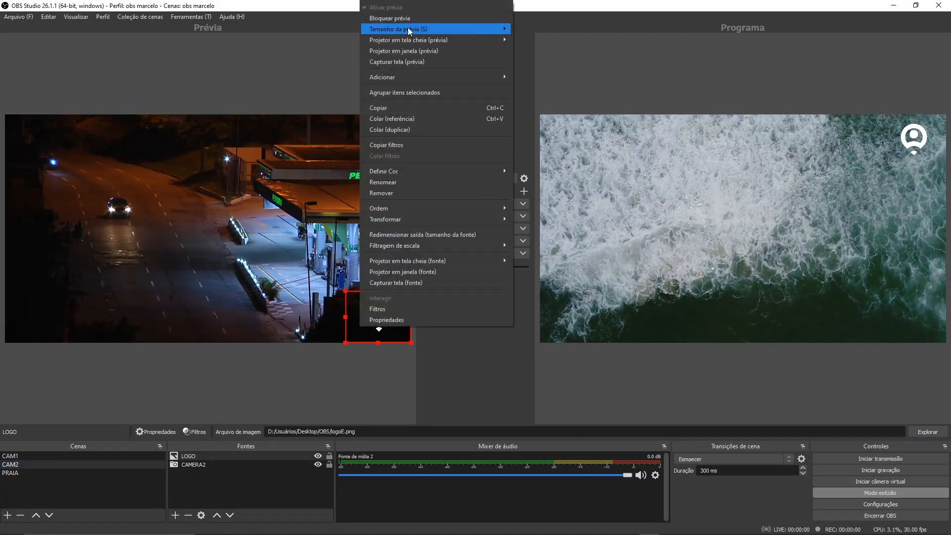
pyautogui.click(391, 118)
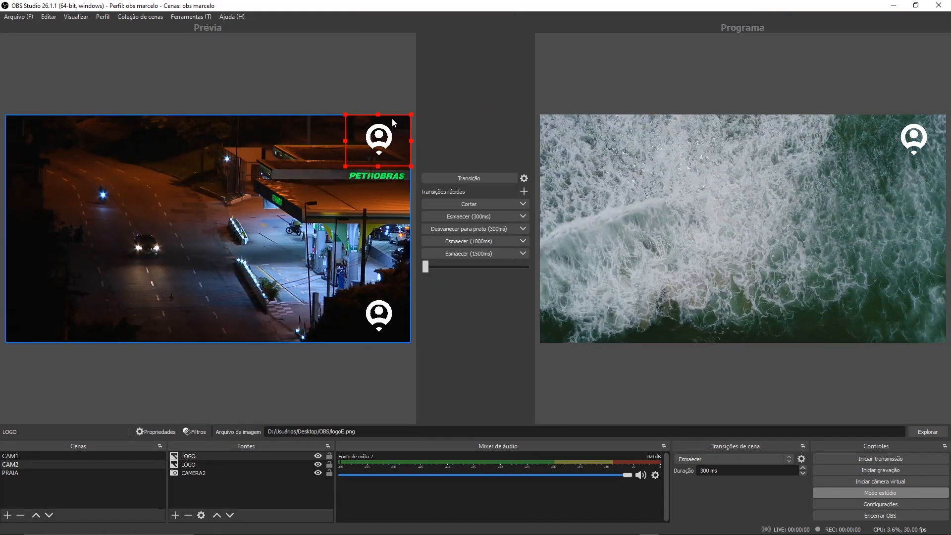
pyautogui.click(373, 309)
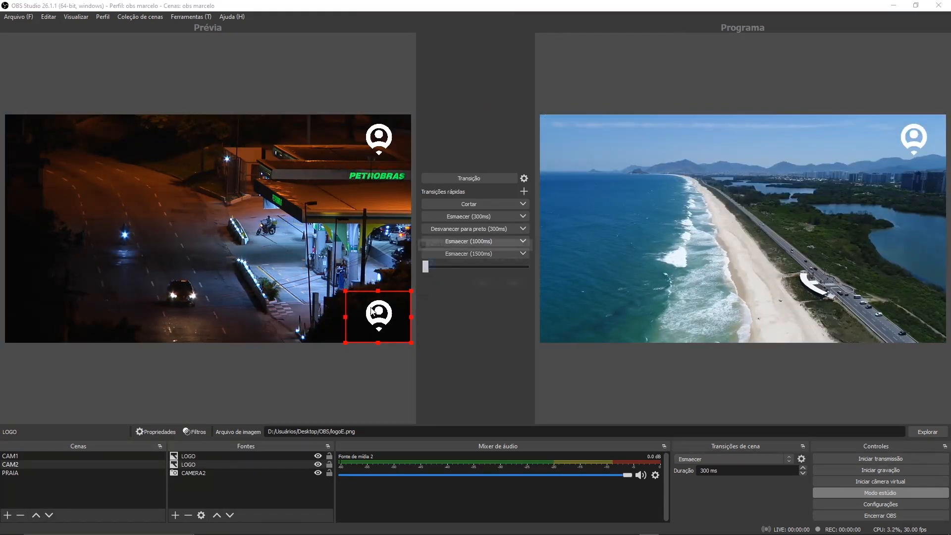
pyautogui.press('Delete')
pyautogui.click(485, 290)
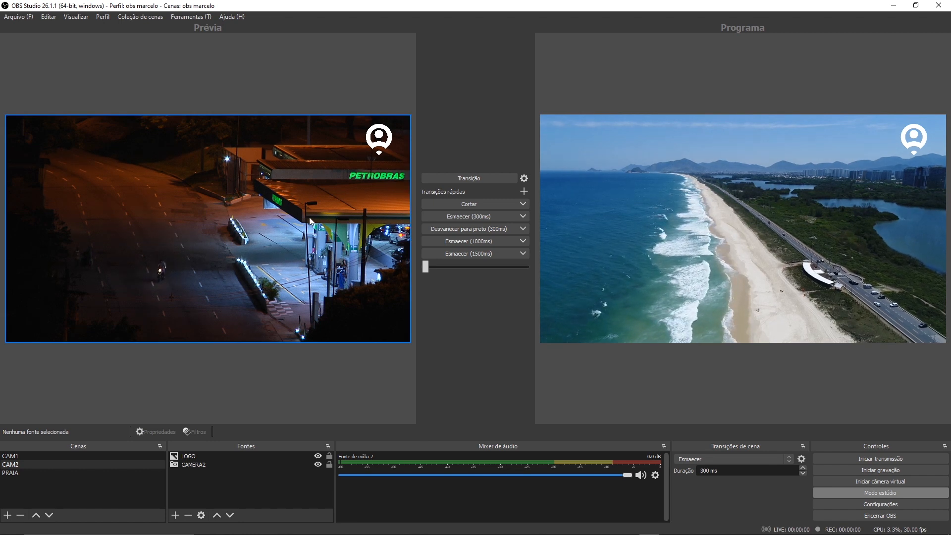
# Add a new image source named qrcode to the CAM2 scene, using the file qrcode 2.png.
pyautogui.click(175, 515)
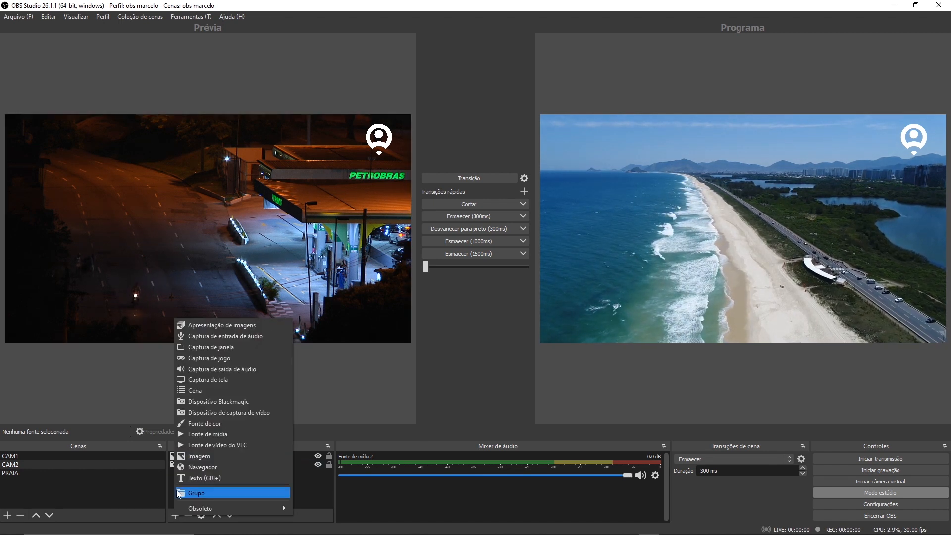
pyautogui.click(203, 456)
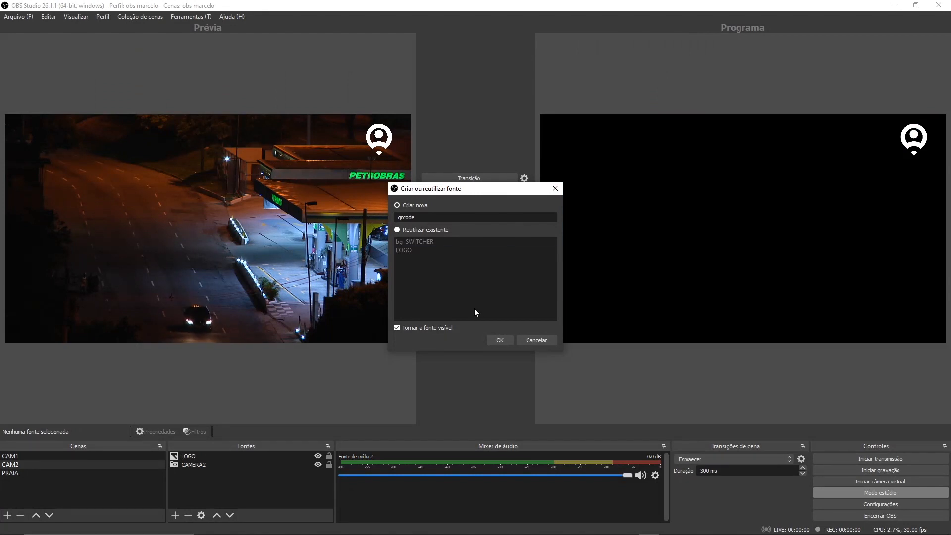
pyautogui.click(499, 338)
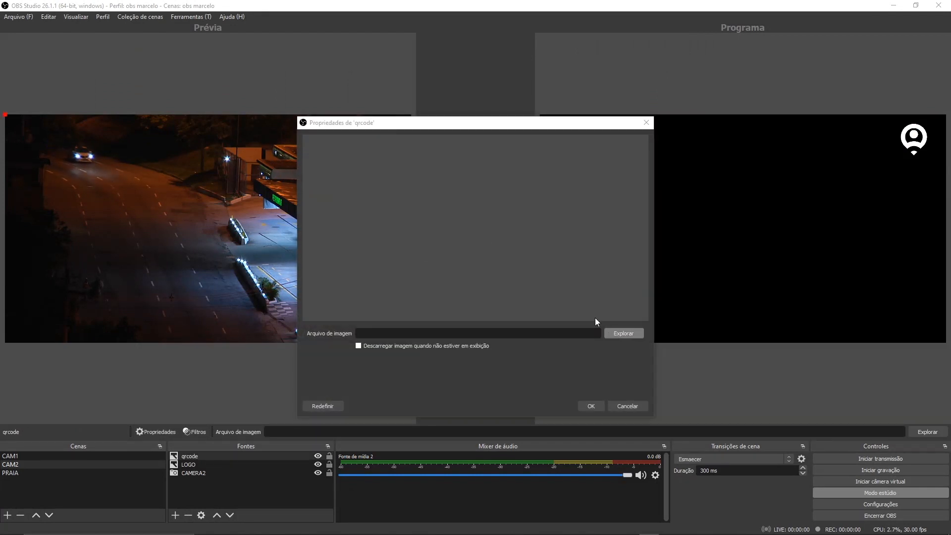
pyautogui.click(623, 333)
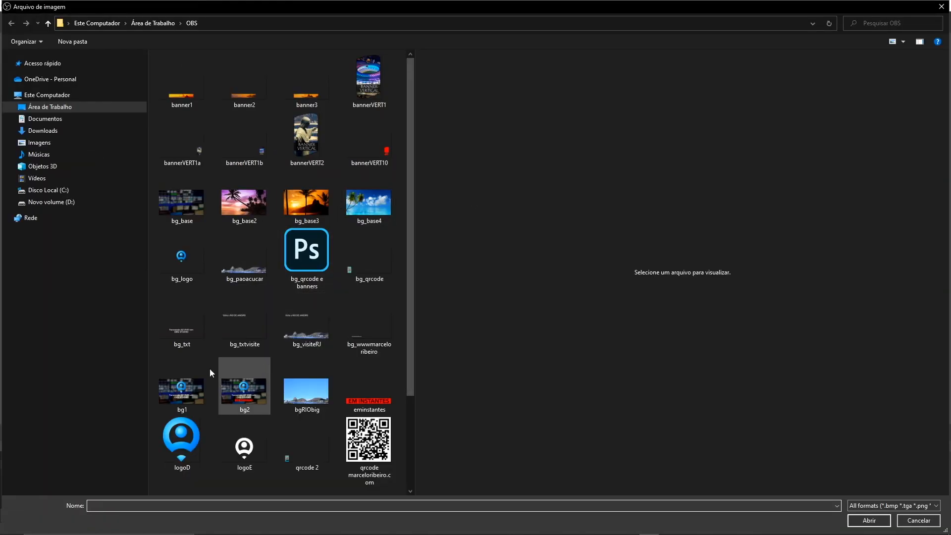
pyautogui.click(304, 448)
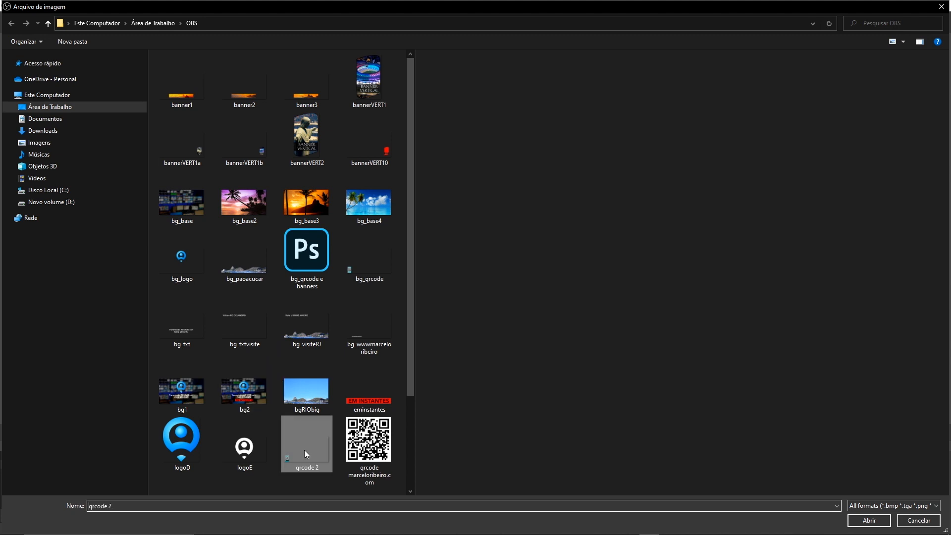
pyautogui.click(868, 520)
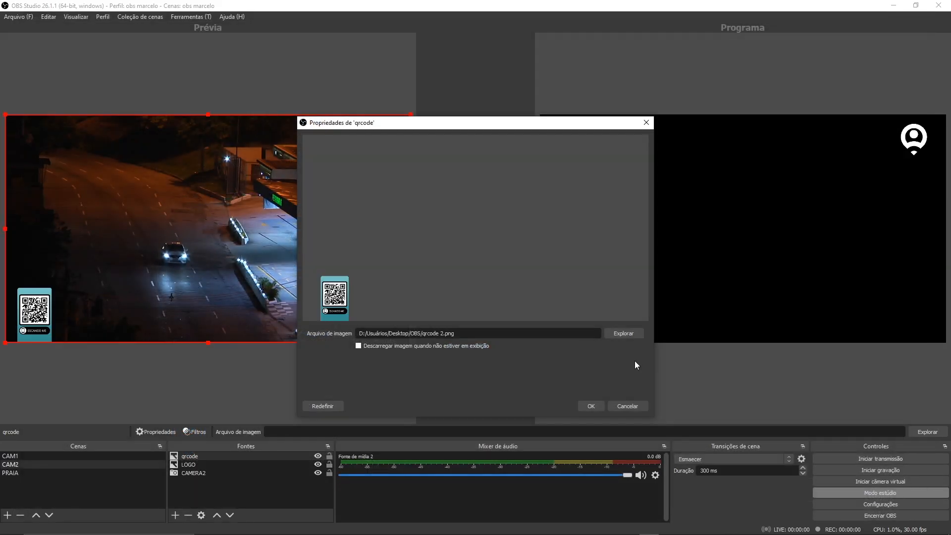
pyautogui.click(591, 404)
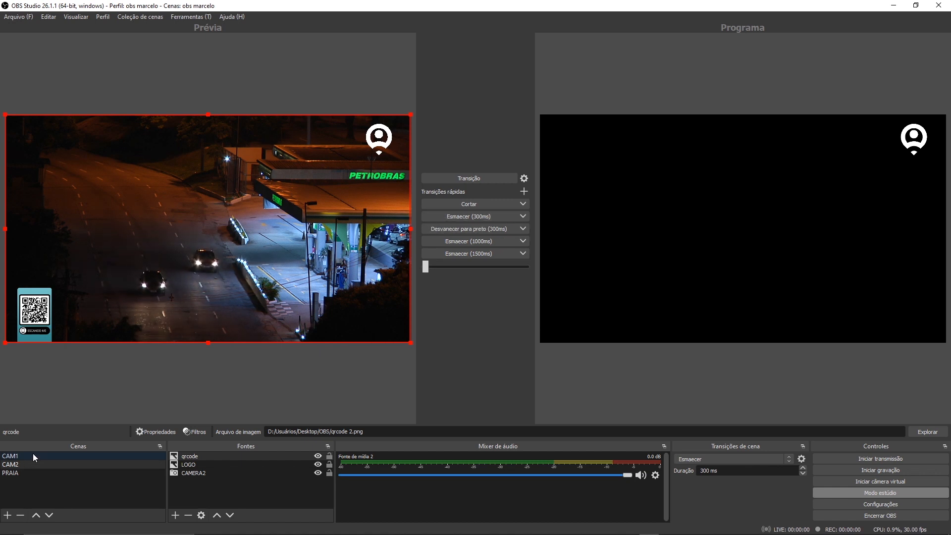
# Copy the qrcode source from CAM2 into the CAM1 scene as a reference, hiding the CAMERA2 source in CAM1.
pyautogui.click(17, 456)
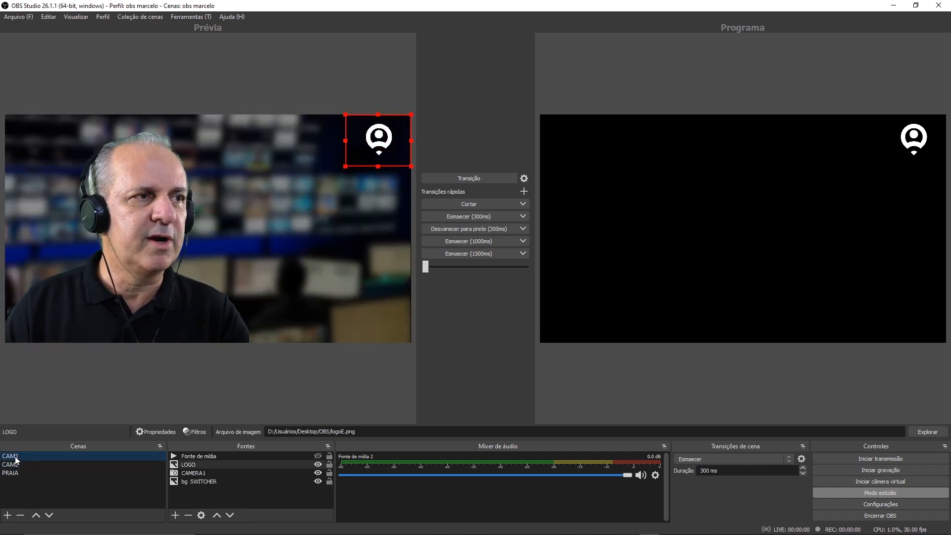
pyautogui.click(17, 464)
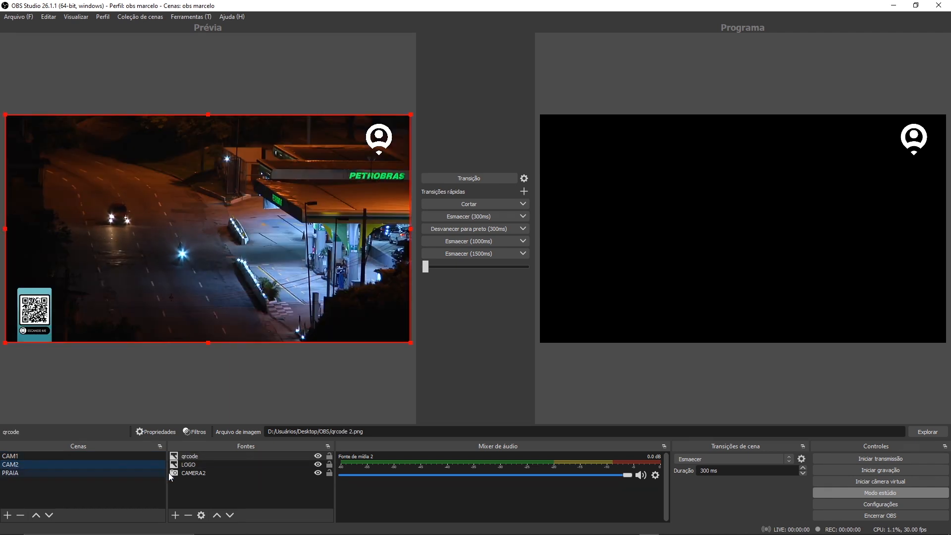
pyautogui.rightClick(189, 458)
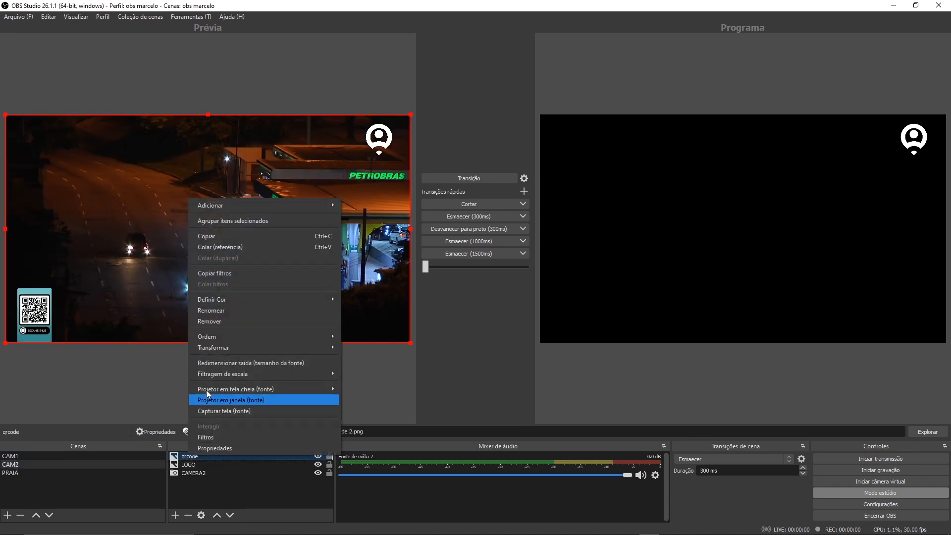
pyautogui.click(212, 236)
pyautogui.click(16, 457)
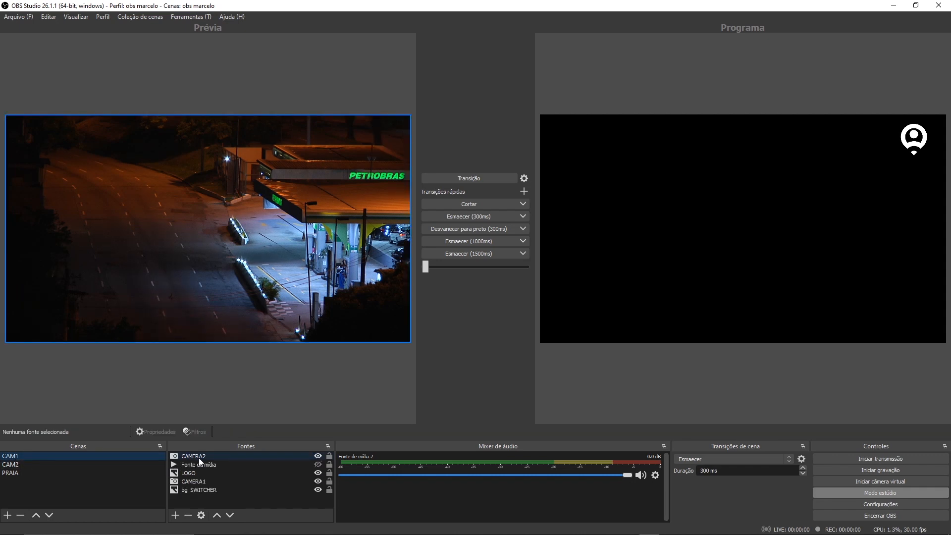
pyautogui.click(318, 456)
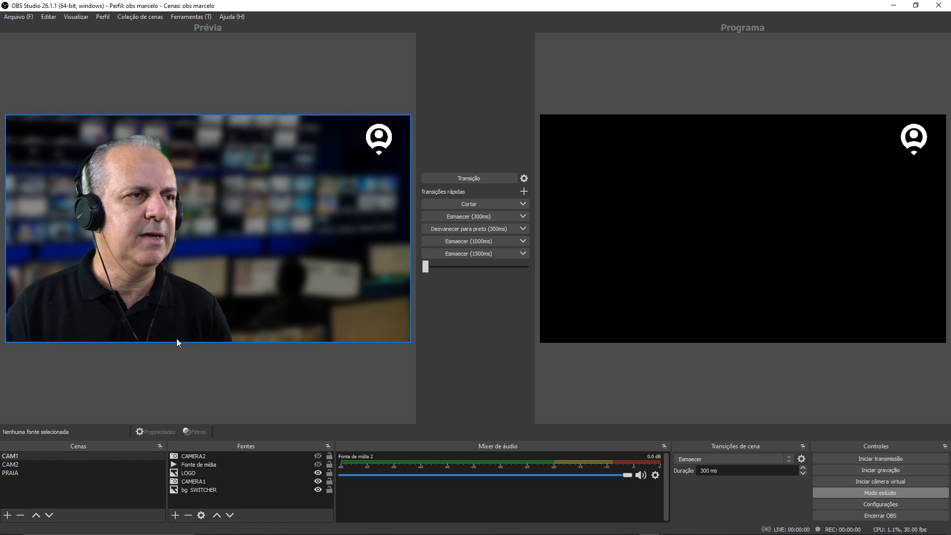
pyautogui.click(37, 457)
pyautogui.rightClick(156, 282)
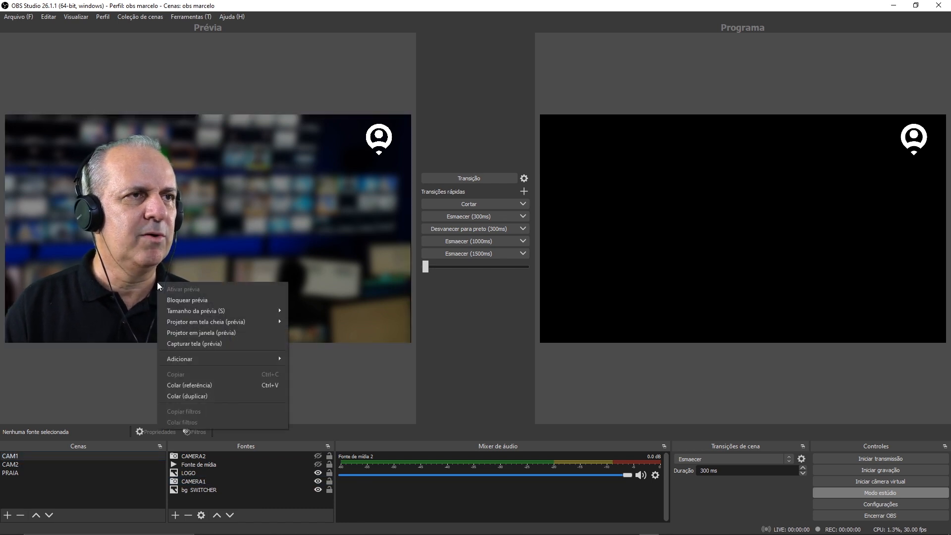
pyautogui.click(188, 385)
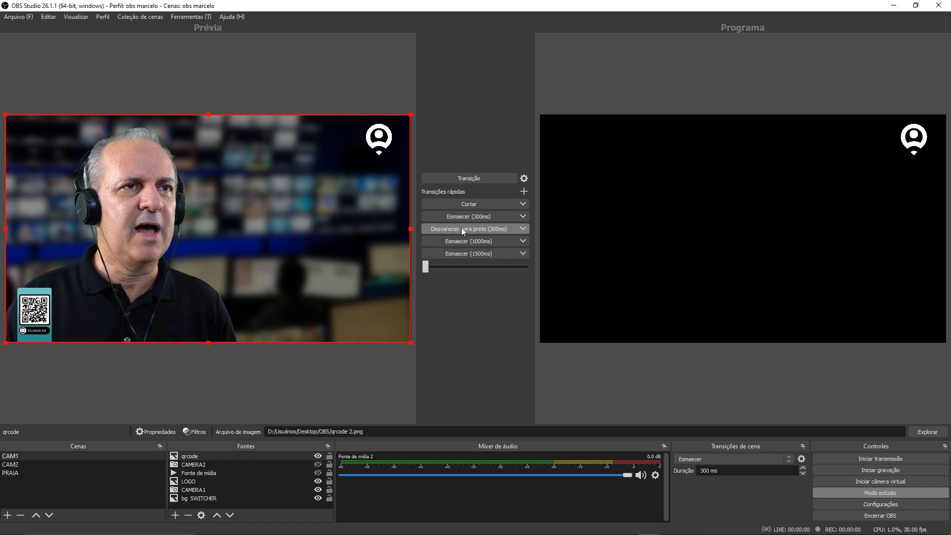
# Add a new text source named TEXTO QRCODE to the CAM1 scene.
pyautogui.click(174, 514)
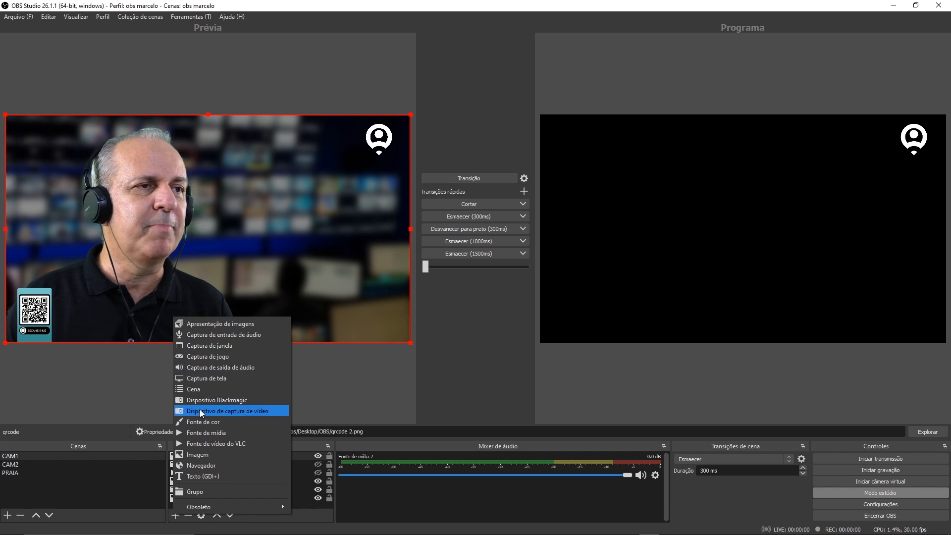
pyautogui.click(198, 477)
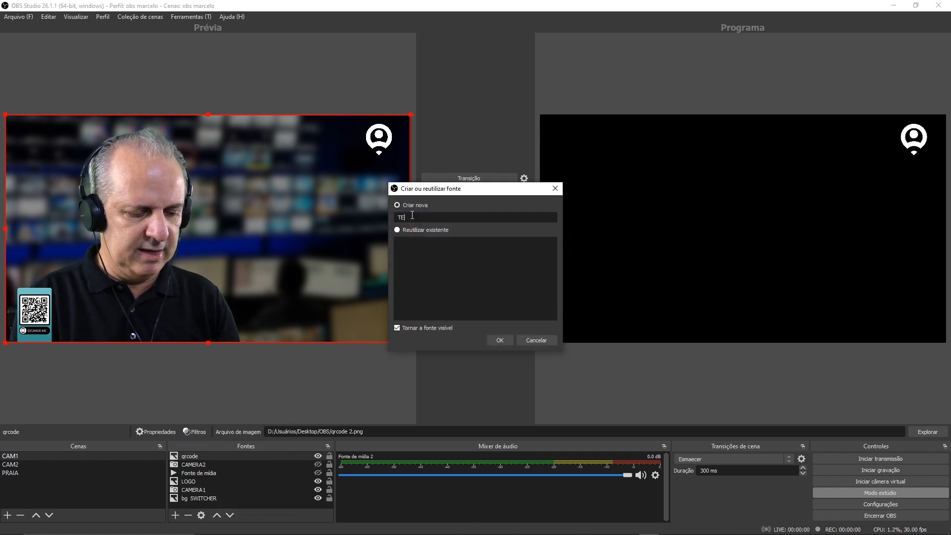
pyautogui.write('TEXTO QRC')
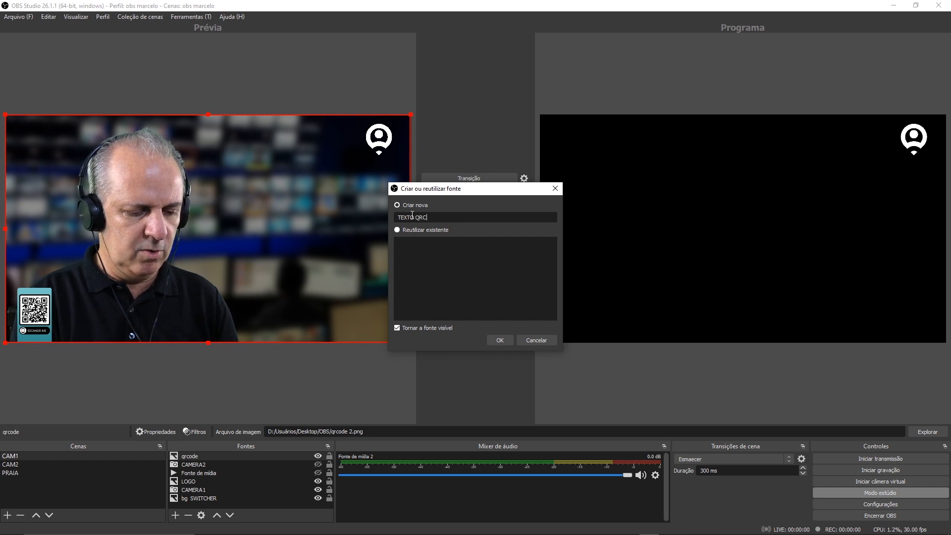
pyautogui.write('ODE')
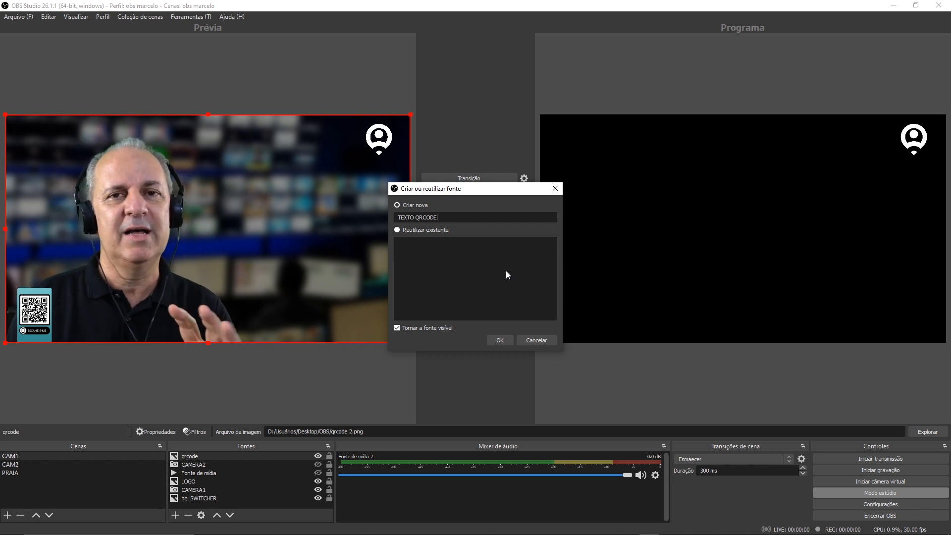
pyautogui.click(500, 340)
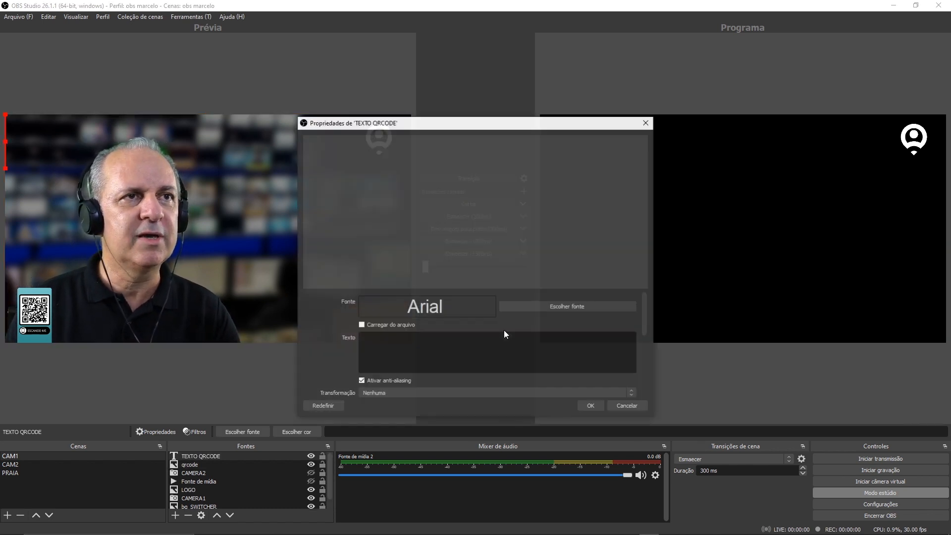
# Enter the presenter's website address as the text of the TEXTO QRCODE source.
pyautogui.click(418, 348)
pyautogui.write('www.')
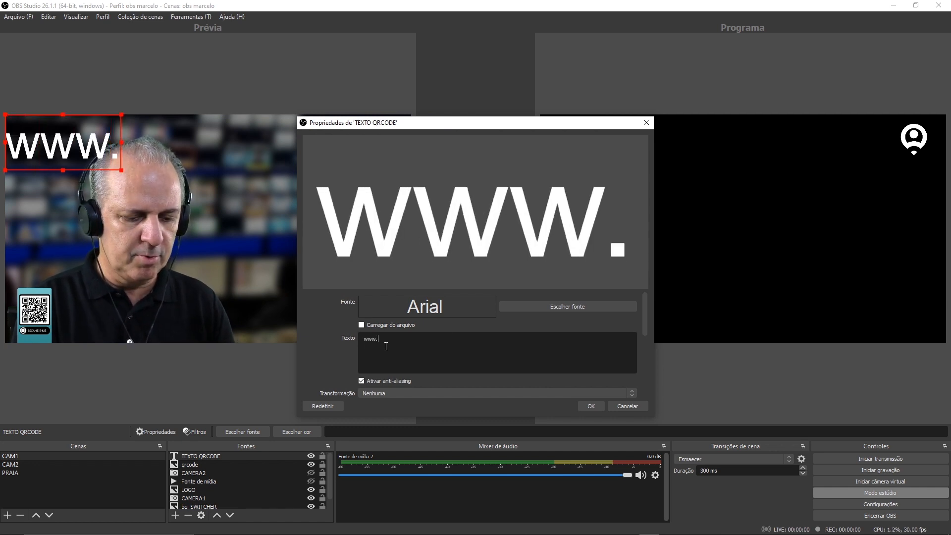
pyautogui.write('marcelor')
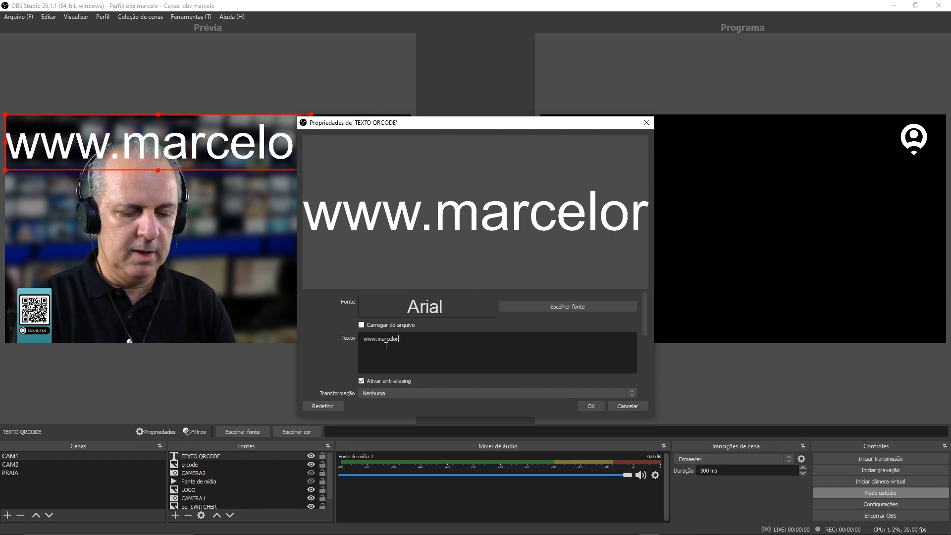
pyautogui.write('ibeiro.com')
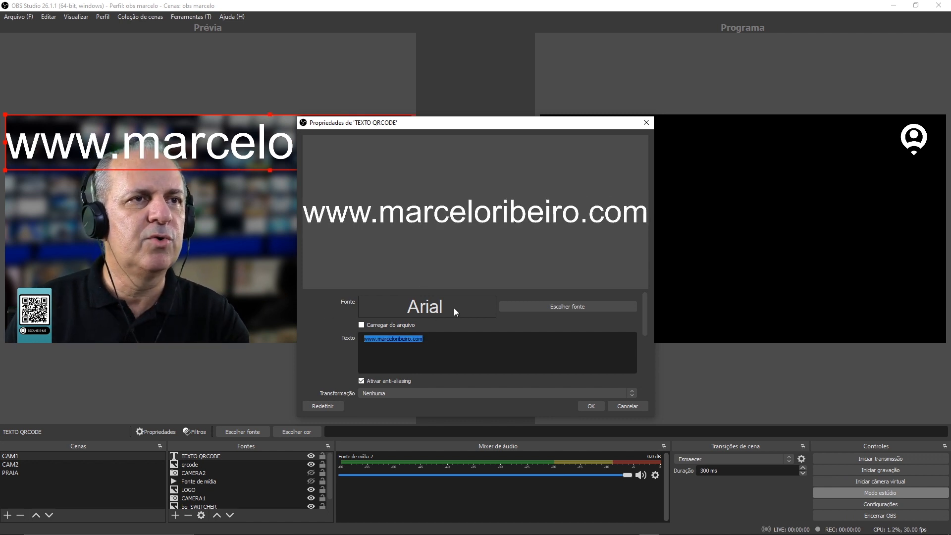
# Set the website text's font to Bahnschrift SemiBold and accept the source properties.
pyautogui.click(544, 301)
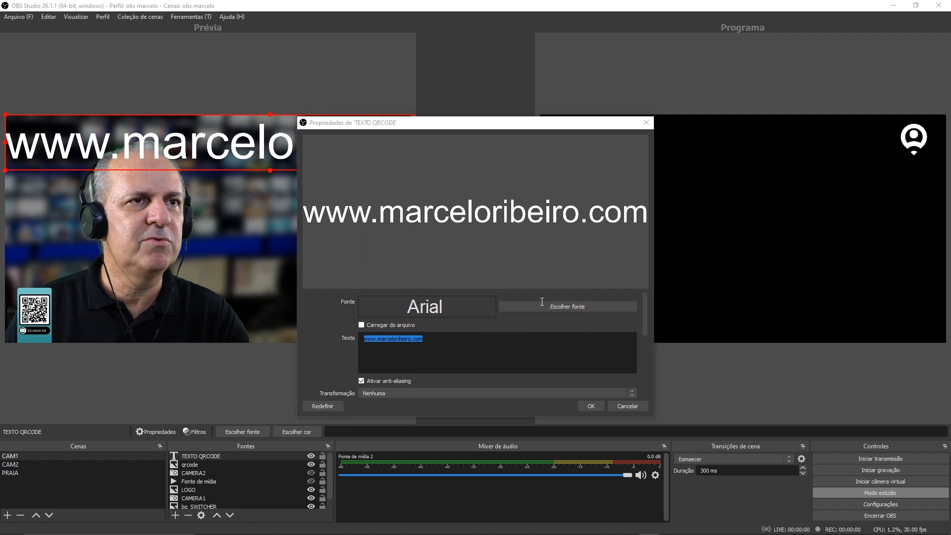
pyautogui.scroll(-3, 428, 235)
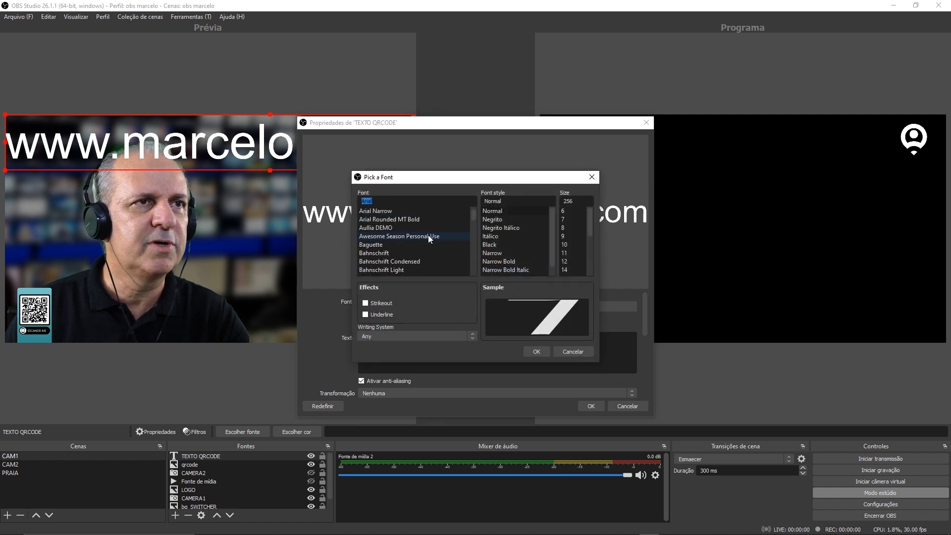
pyautogui.click(379, 248)
pyautogui.scroll(-3, 406, 250)
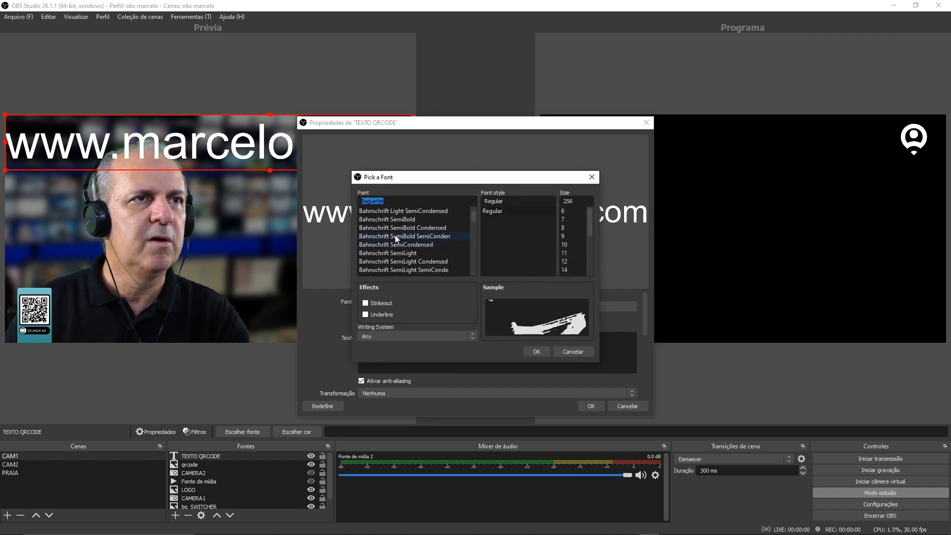
pyautogui.click(397, 218)
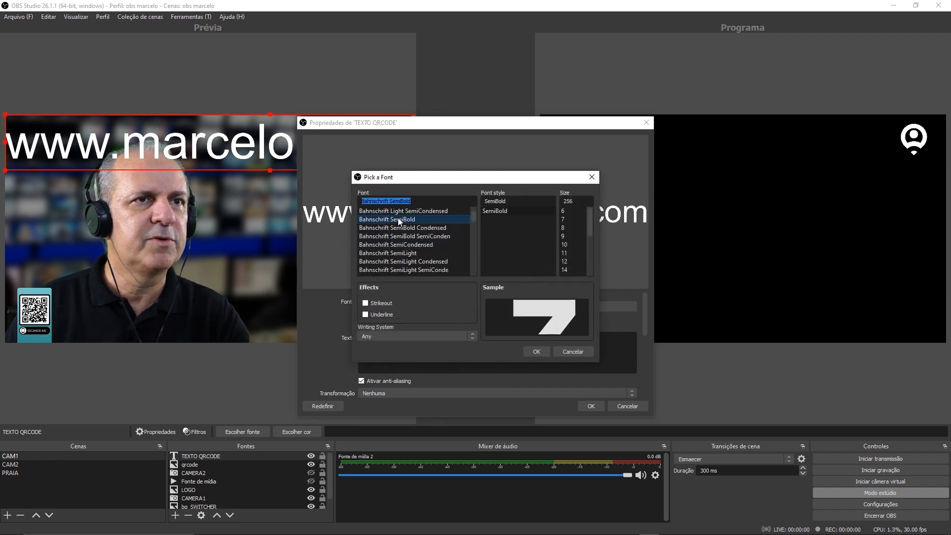
pyautogui.click(538, 350)
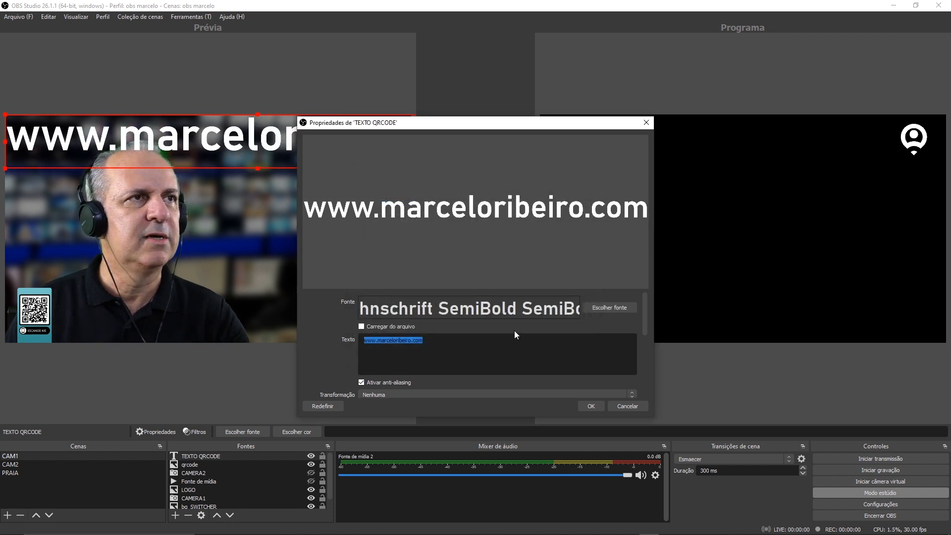
pyautogui.click(589, 403)
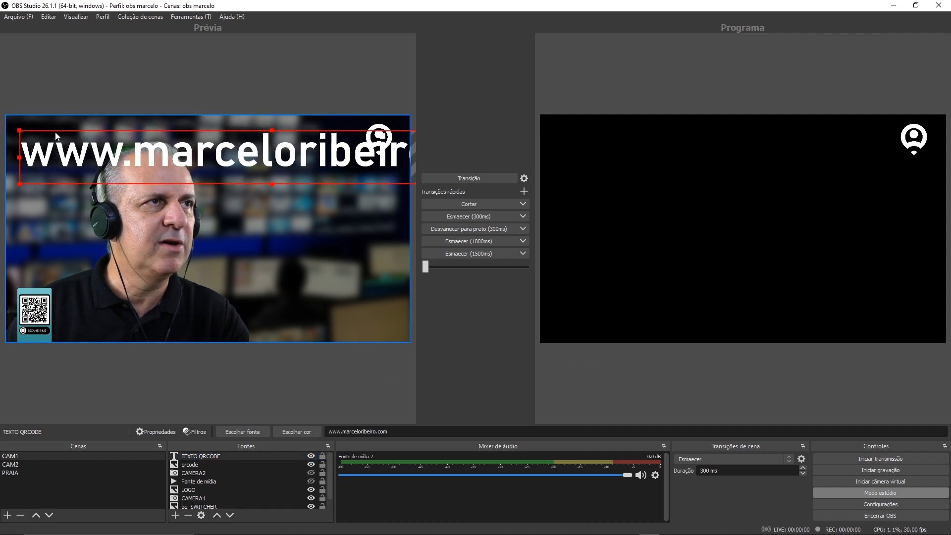
# Scale down the website text and place it beside the QR code along the image's lower edge in CAM1.
pyautogui.moveTo(18, 128); pyautogui.dragTo(68, 332)
pyautogui.moveTo(300, 341); pyautogui.dragTo(67, 318)
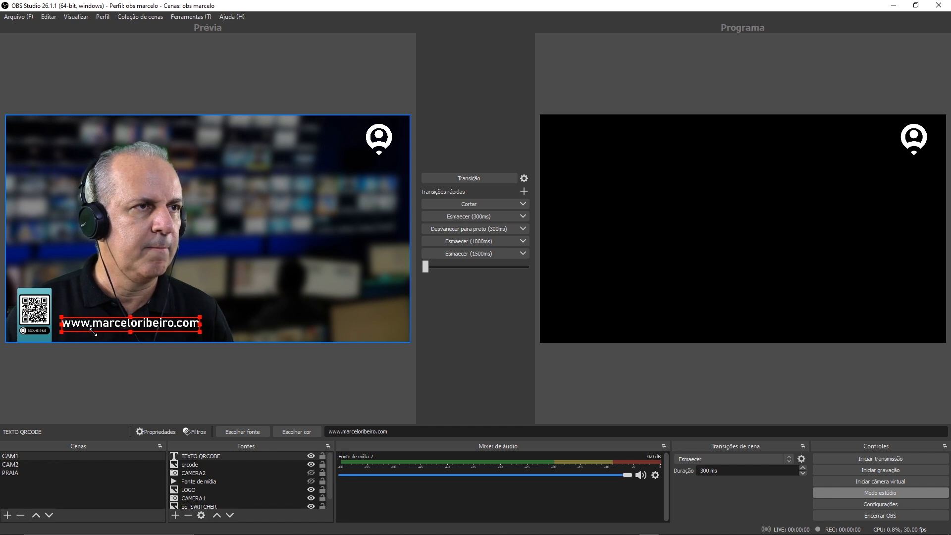
pyautogui.moveTo(93, 331); pyautogui.dragTo(98, 334)
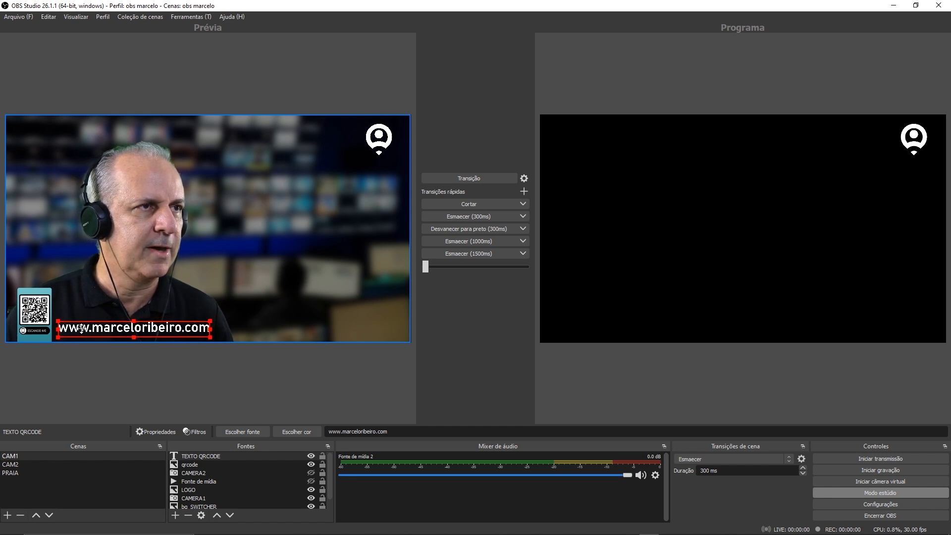
# Copy the TEXTO QRCODE source from CAM1 into the CAM2 scene as a reference.
pyautogui.click(210, 455)
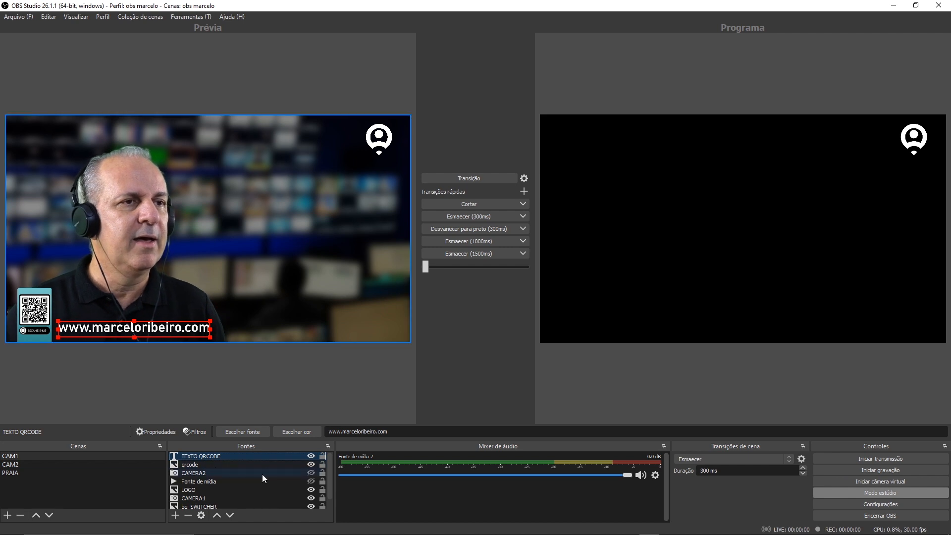
pyautogui.rightClick(190, 457)
pyautogui.click(216, 237)
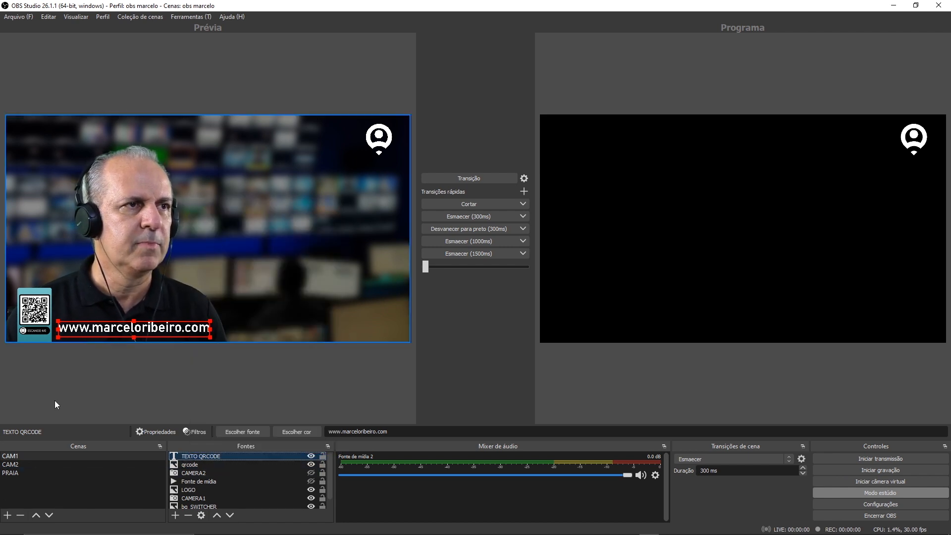
pyautogui.click(19, 465)
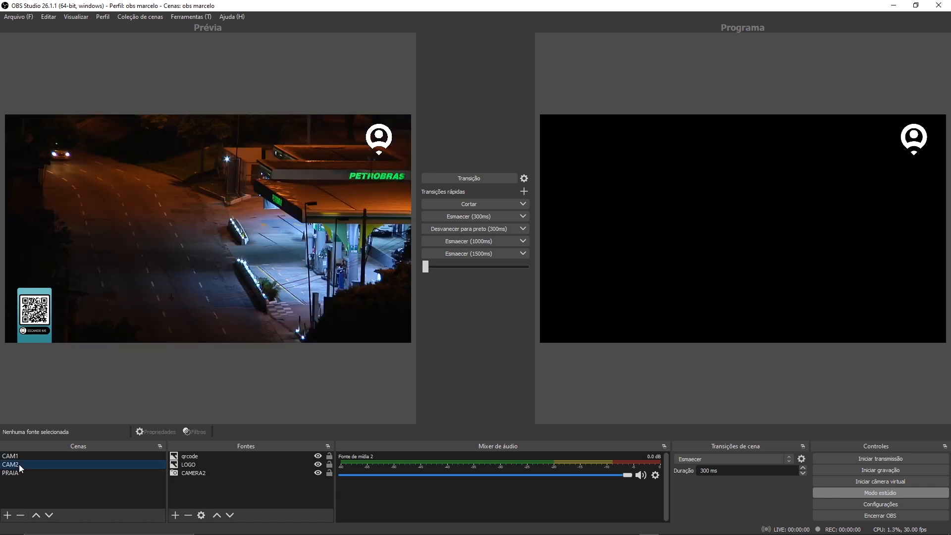
pyautogui.rightClick(191, 488)
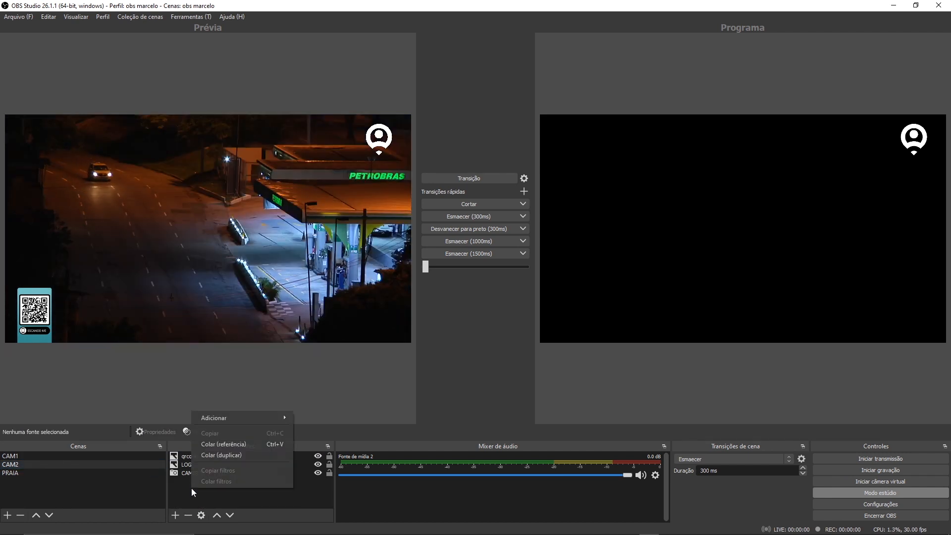
pyautogui.click(227, 445)
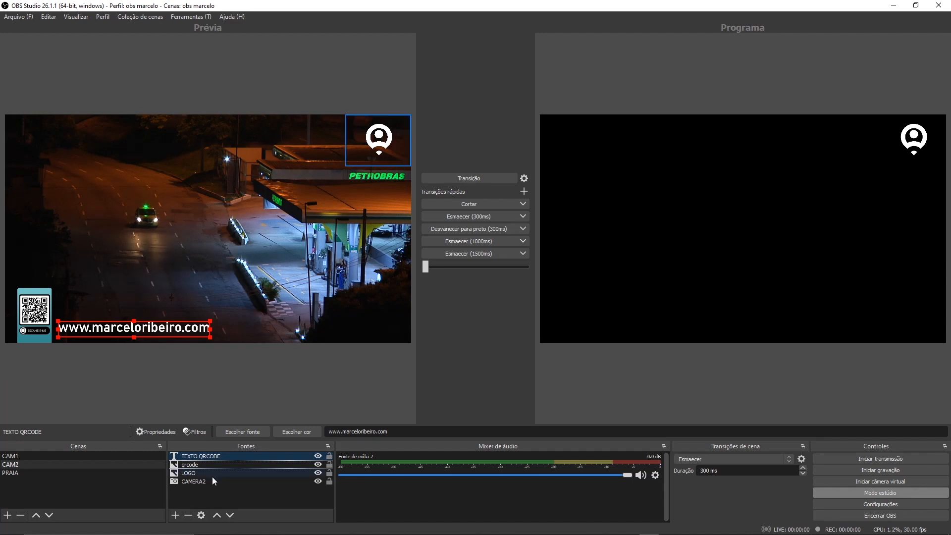
pyautogui.click(208, 492)
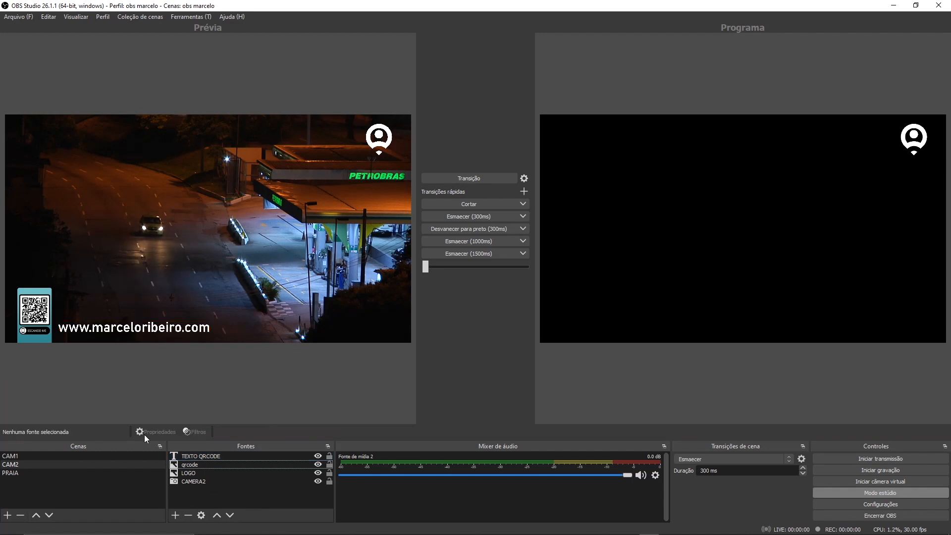
# Alternate between CAM1 and CAM2 in preview to compare the placement of the logo, QR code and website text.
pyautogui.click(10, 456)
pyautogui.click(10, 464)
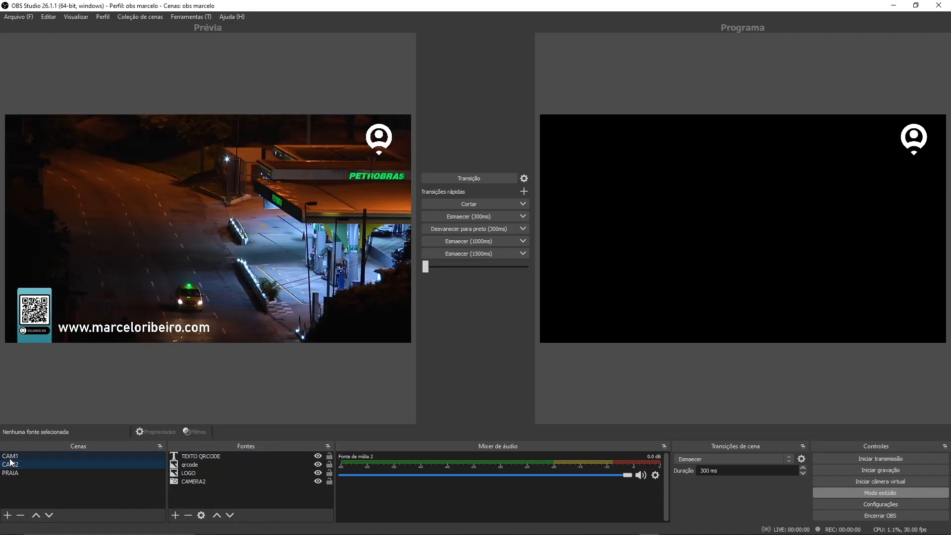
pyautogui.click(11, 456)
pyautogui.click(9, 465)
pyautogui.click(12, 457)
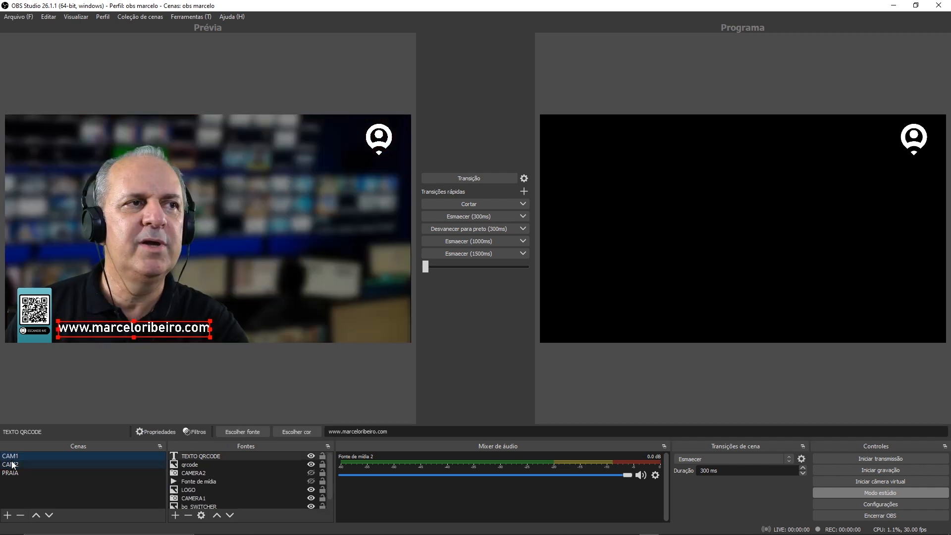
pyautogui.click(14, 465)
# Enable looping for the drone_1.mp4 media source in the PRAIA scene and bring CAM1 into preview.
pyautogui.click(15, 474)
pyautogui.rightClick(205, 464)
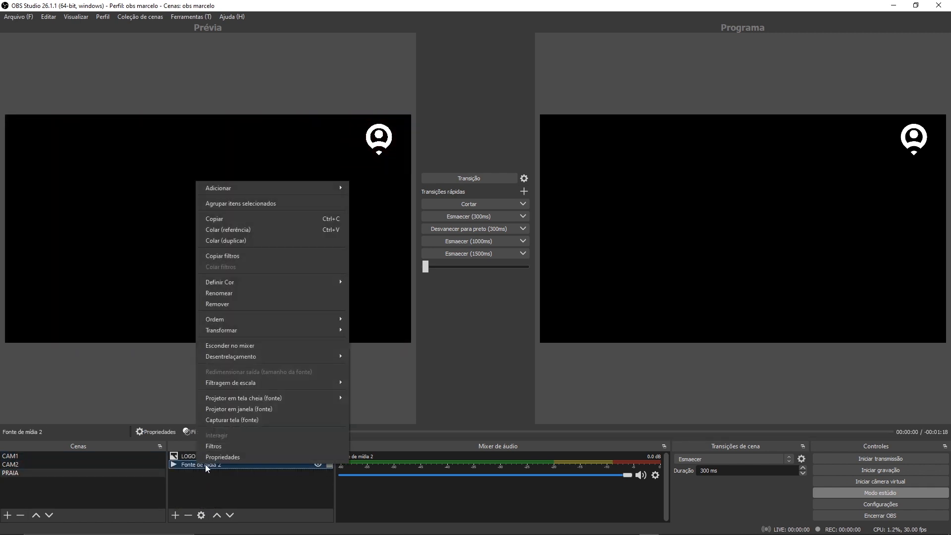
pyautogui.click(218, 458)
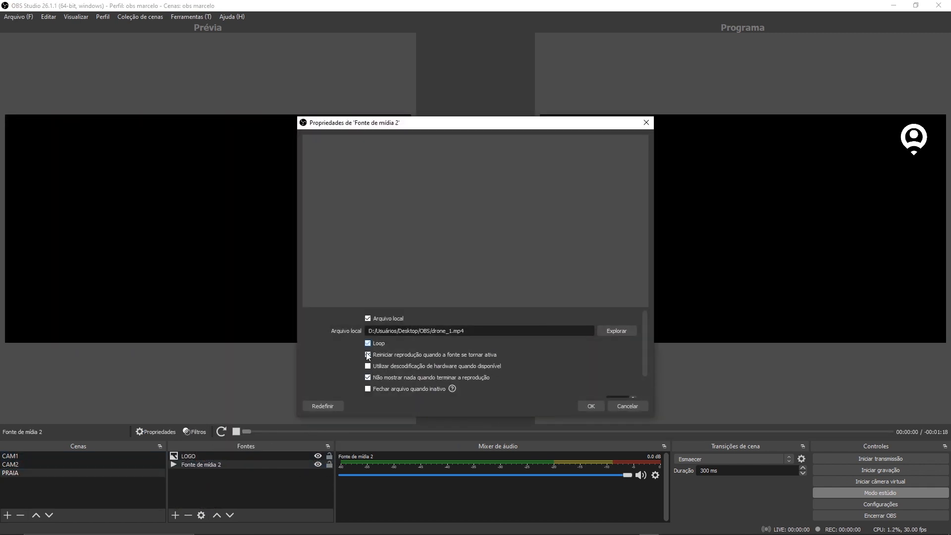
pyautogui.click(589, 406)
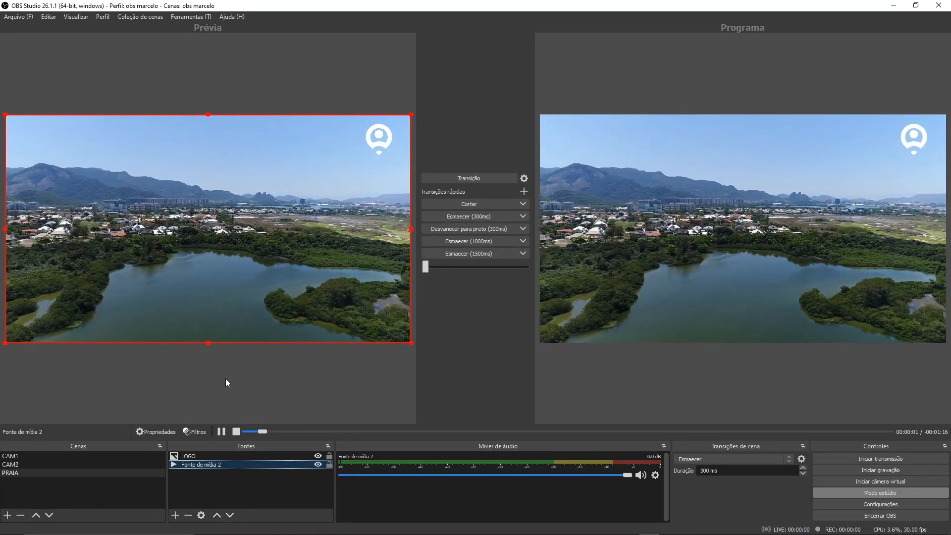
pyautogui.click(10, 455)
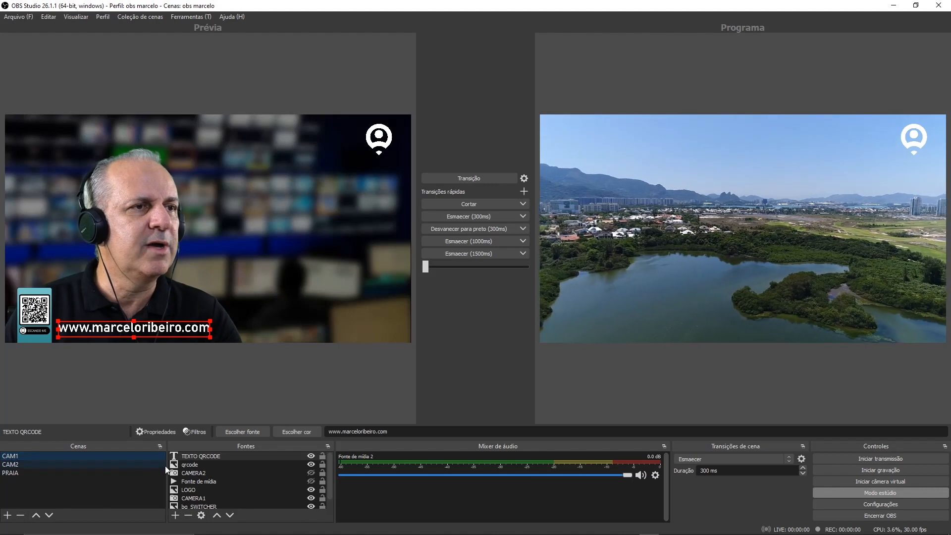
# Copy the TEXTO QRCODE and qrcode sources from CAM1 into the PRAIA scene as references.
pyautogui.click(199, 456)
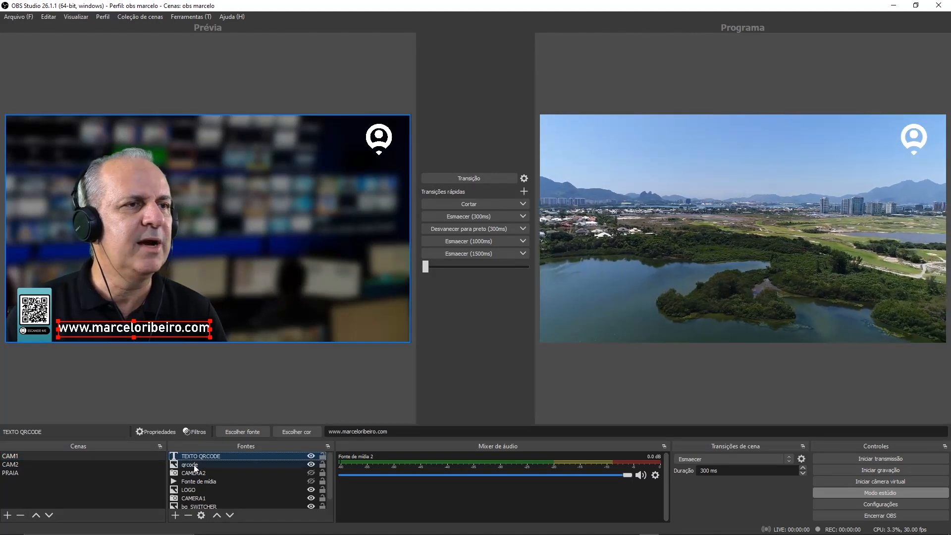
pyautogui.keyDown('ctrl'); pyautogui.click(192, 465); pyautogui.keyUp('ctrl')
pyautogui.rightClick(198, 458)
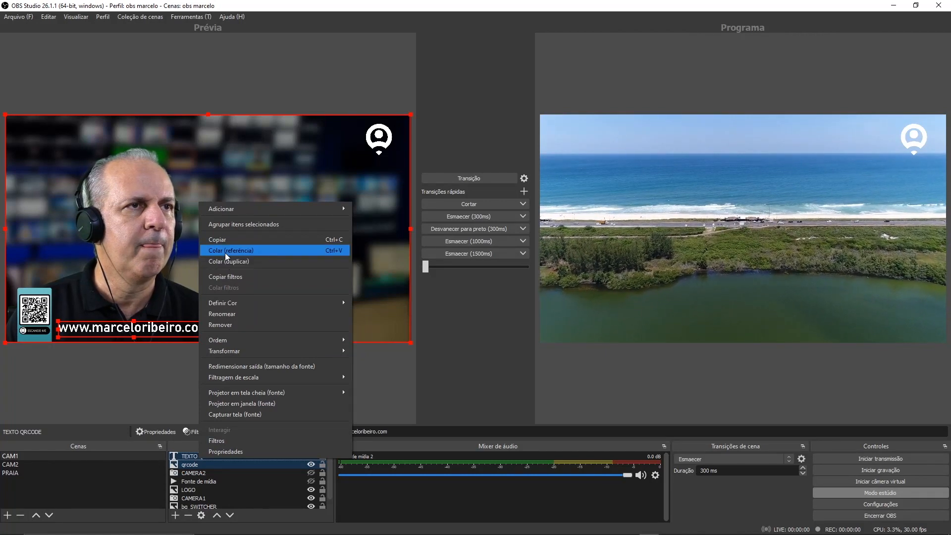
pyautogui.click(224, 239)
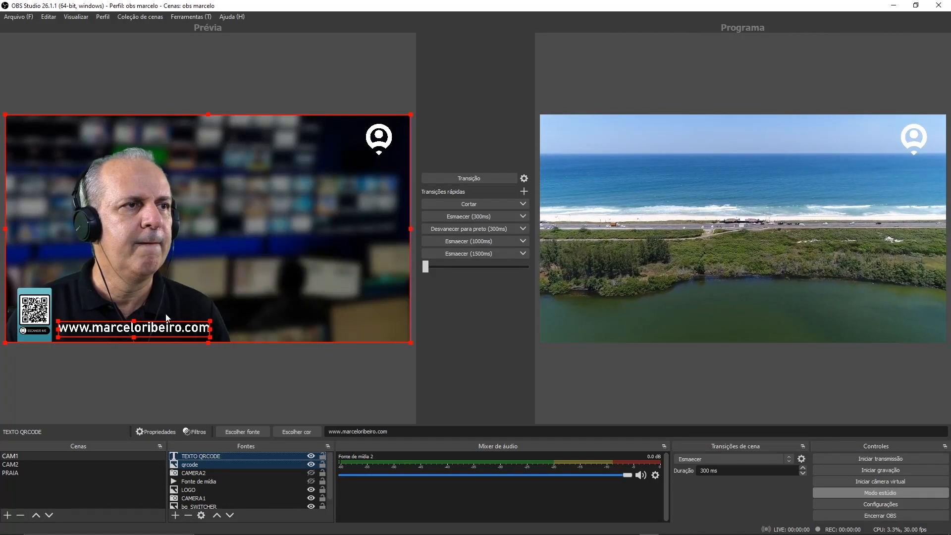
pyautogui.click(16, 472)
pyautogui.rightClick(186, 484)
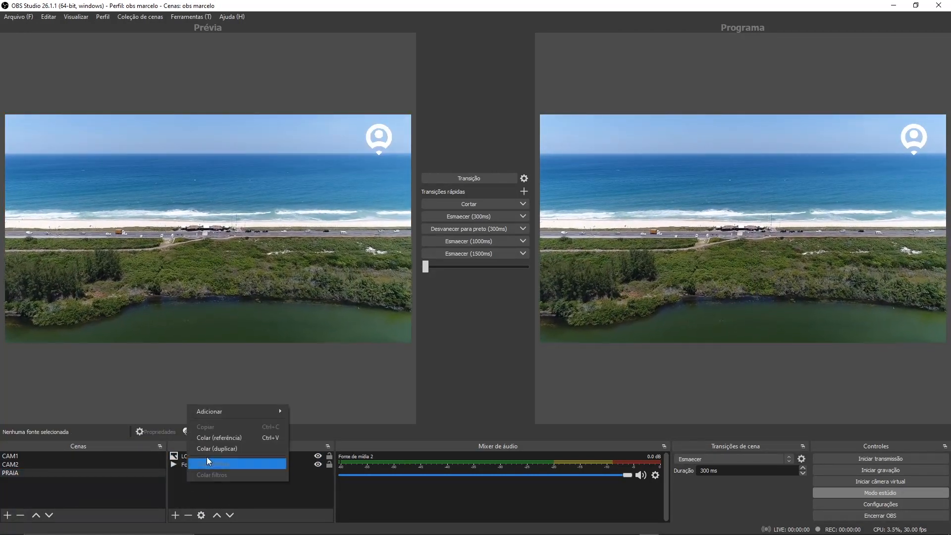
pyautogui.click(207, 438)
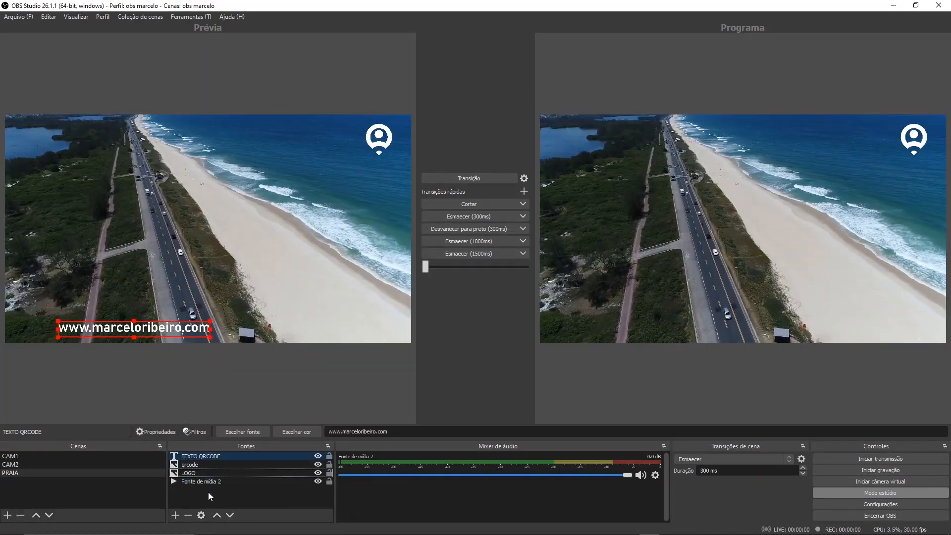
# Move and enlarge the qrcode image in PRAIA until it fills the canvas, placing the code beside the website text.
pyautogui.click(197, 466)
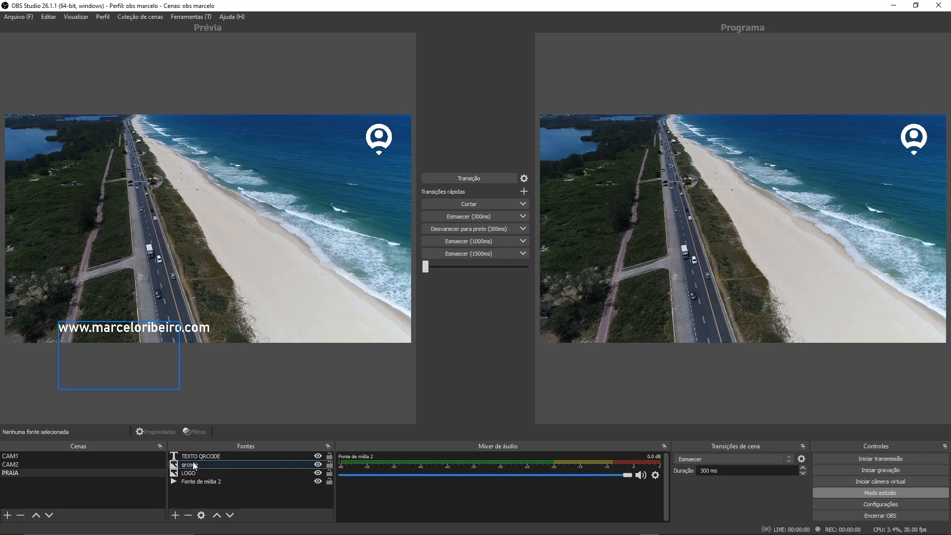
pyautogui.moveTo(143, 382); pyautogui.dragTo(101, 329)
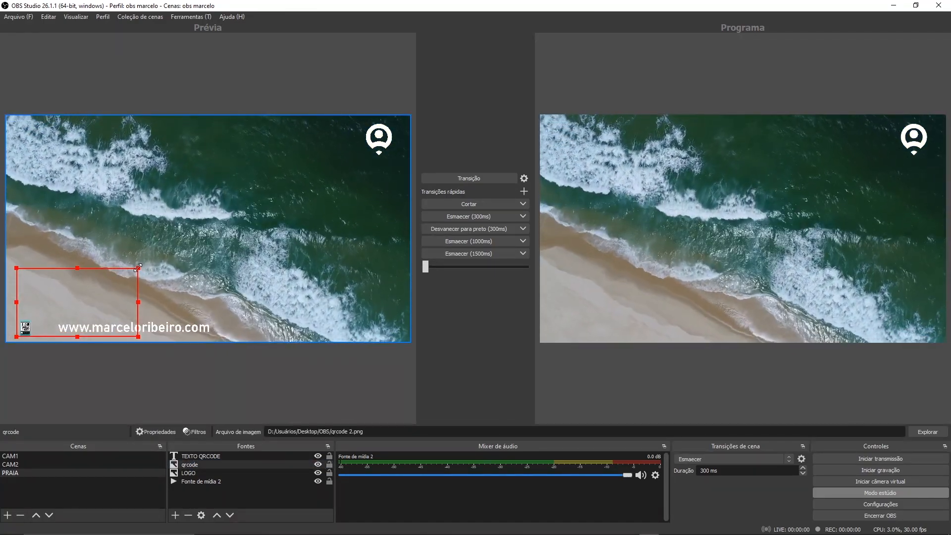
pyautogui.moveTo(138, 268); pyautogui.dragTo(365, 121)
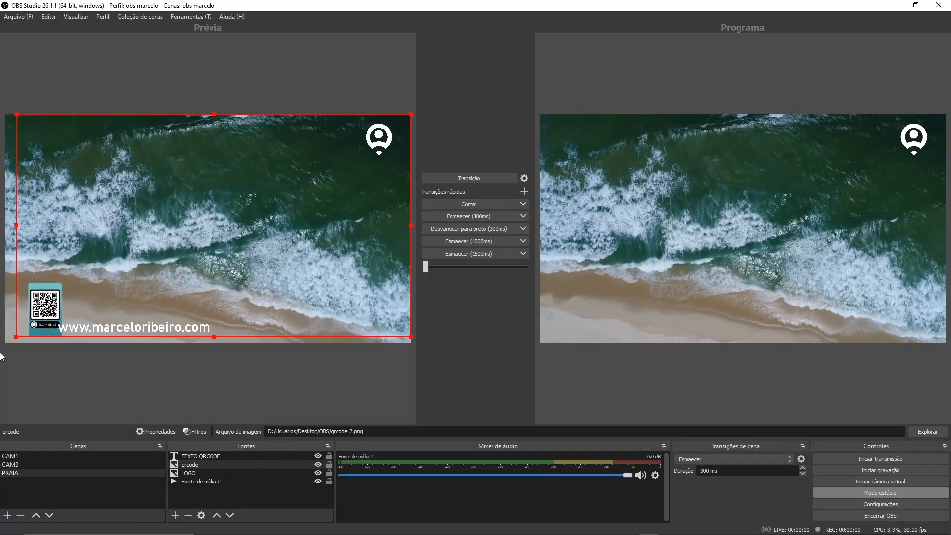
pyautogui.moveTo(14, 338); pyautogui.dragTo(5, 342)
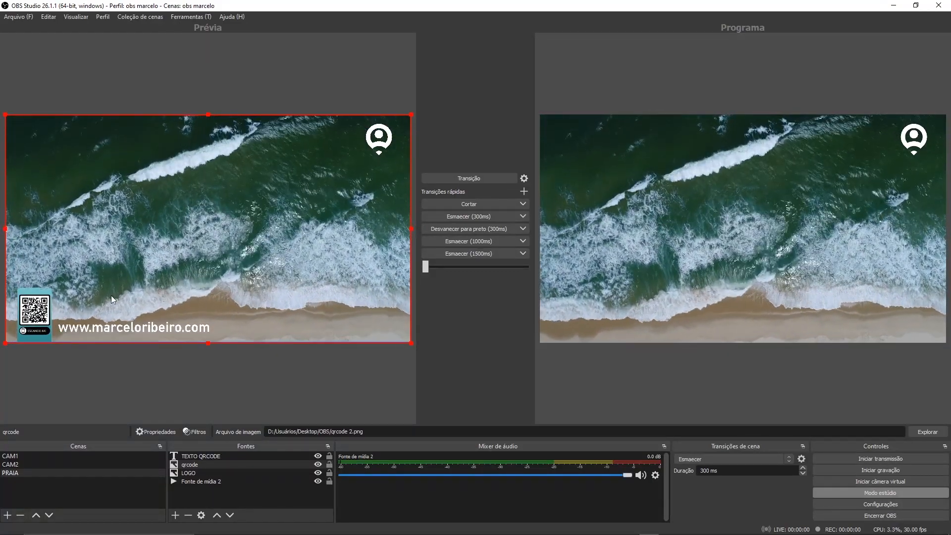
# Cycle CAM2, CAM1 and PRAIA through preview to compare the QR code and website text placement.
pyautogui.click(15, 466)
pyautogui.click(15, 457)
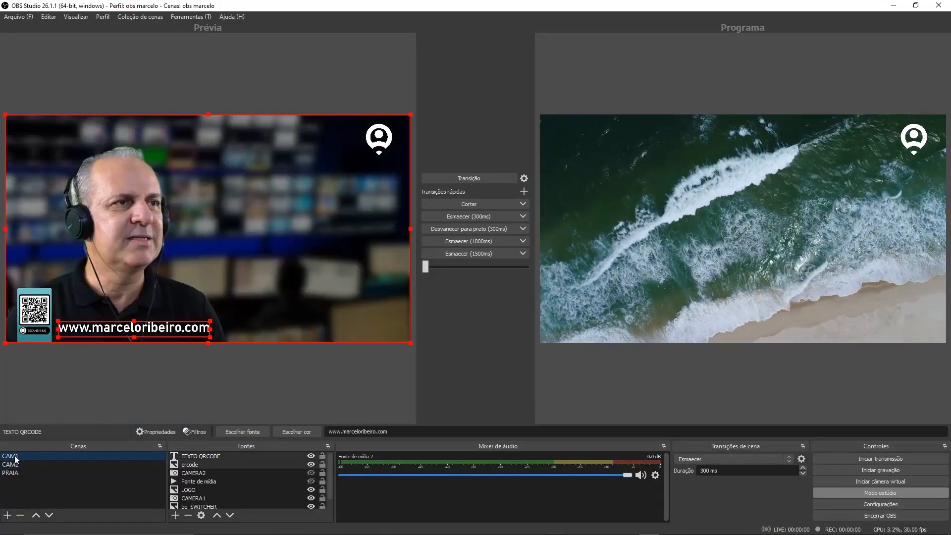
pyautogui.click(15, 465)
pyautogui.click(16, 473)
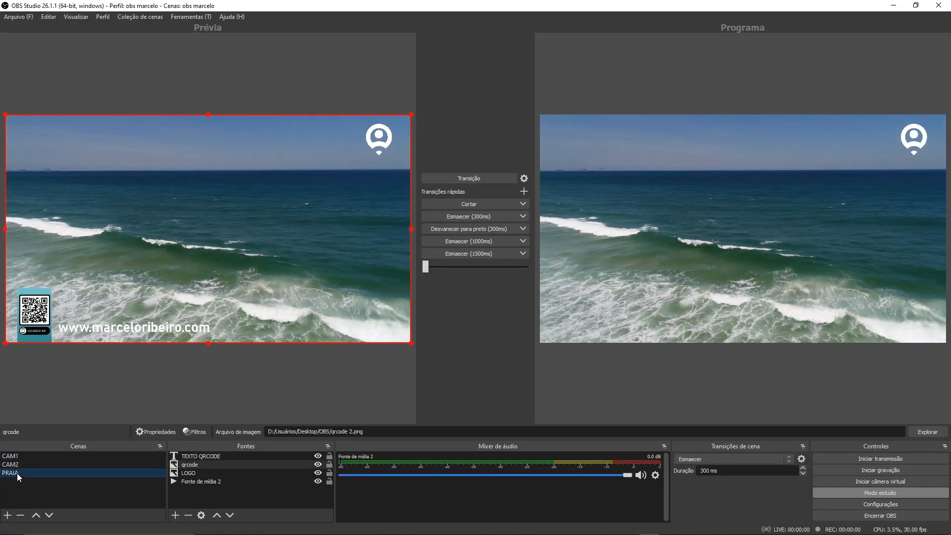
# Bring CAM1 into preview and transition it to program with the 1500 ms fade.
pyautogui.press('Up')
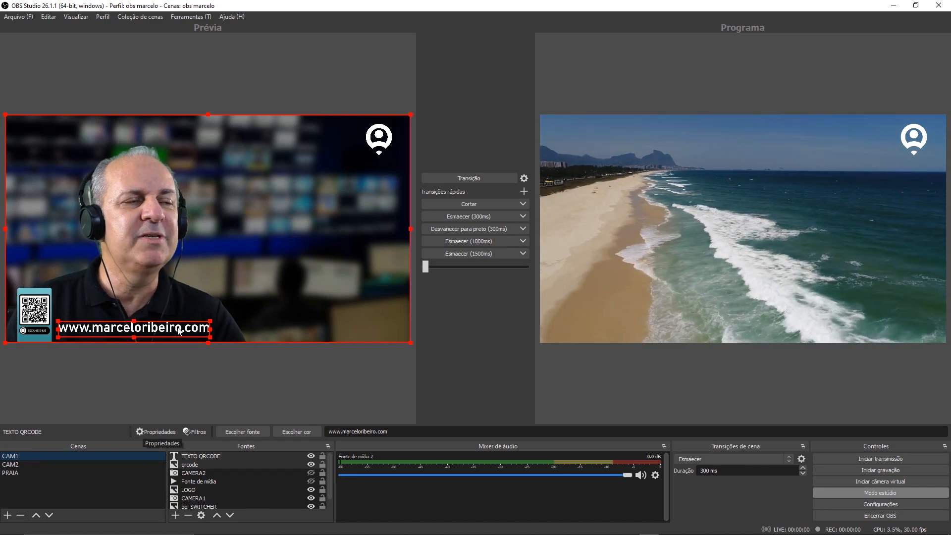
pyautogui.click(248, 296)
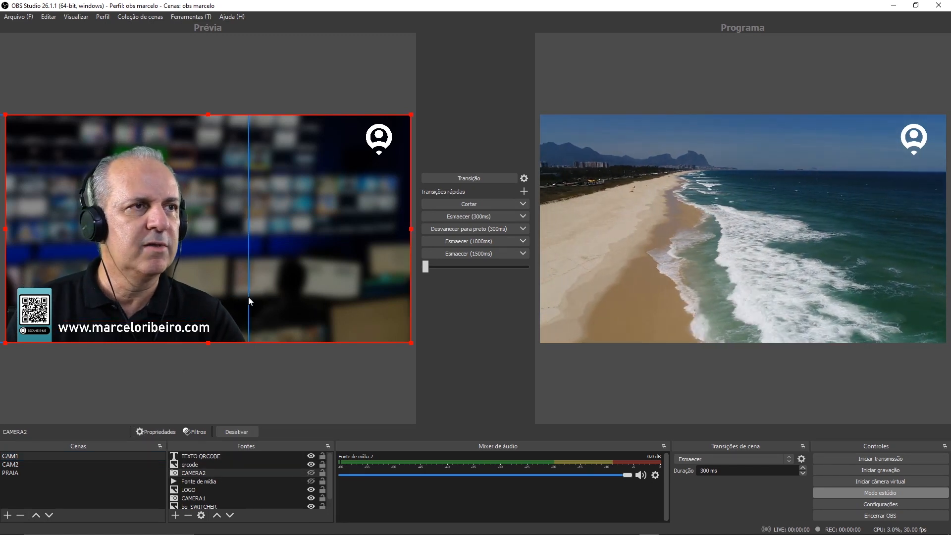
pyautogui.click(161, 273)
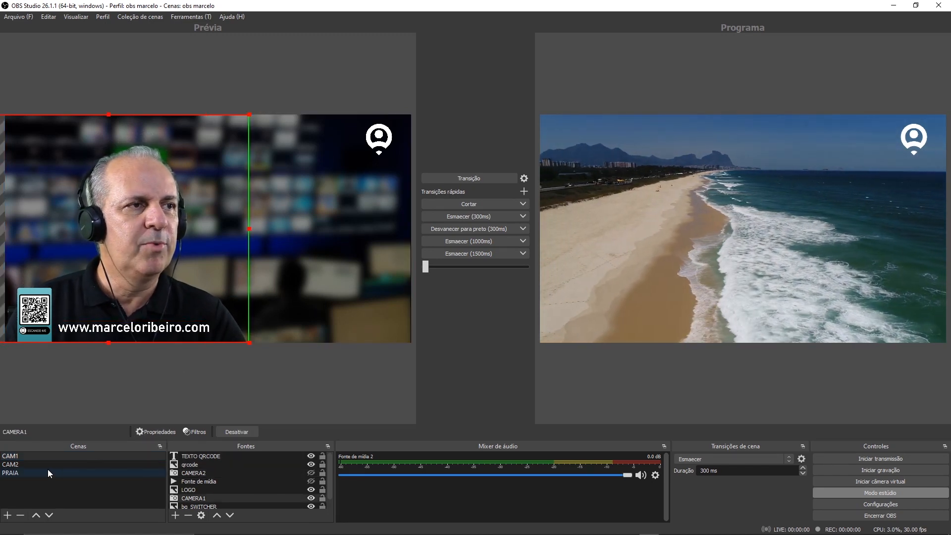
pyautogui.click(464, 252)
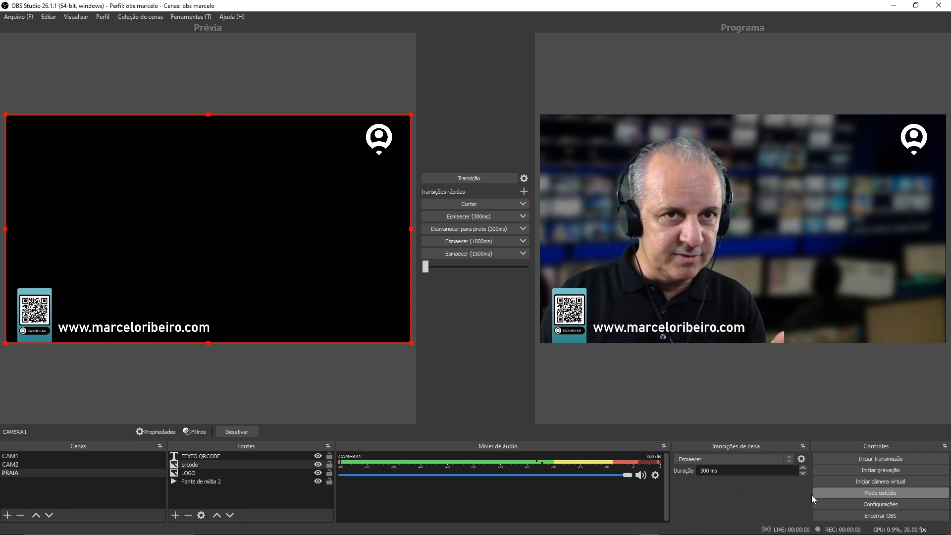
# Set the streaming service to Personalizado in the OBS transmission settings.
pyautogui.click(871, 505)
pyautogui.click(276, 137)
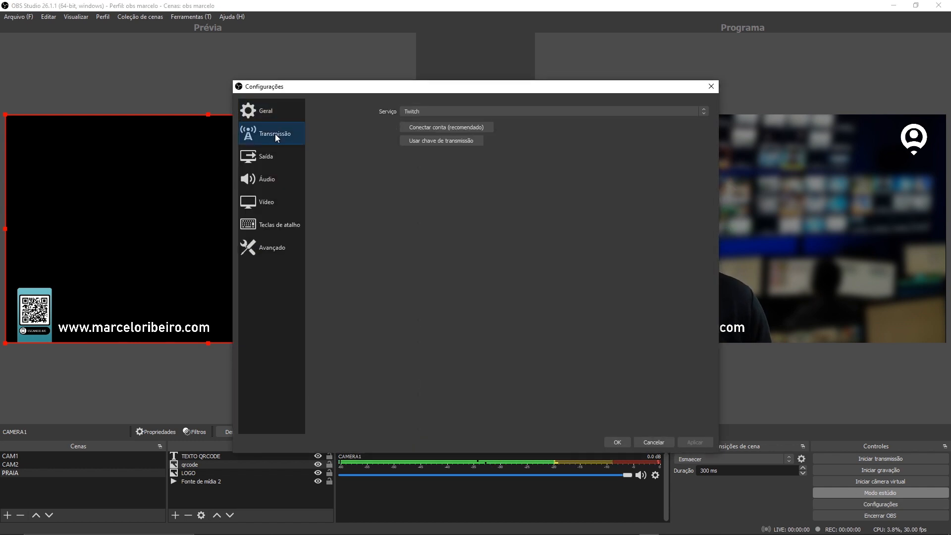
pyautogui.click(423, 110)
pyautogui.click(426, 120)
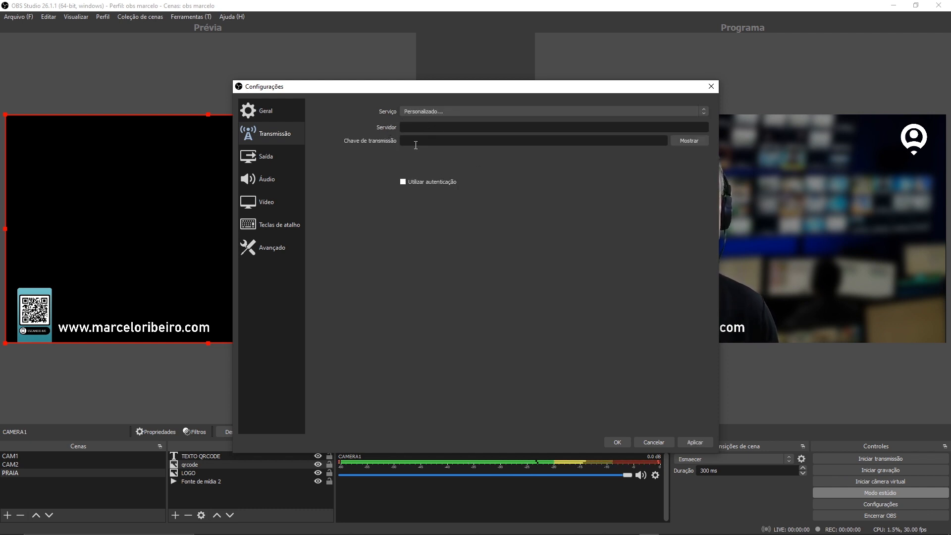
# Switch to Chrome, go to YouTube and open the live streaming page for the channel.
pyautogui.hotkey('alt', 'Tab')
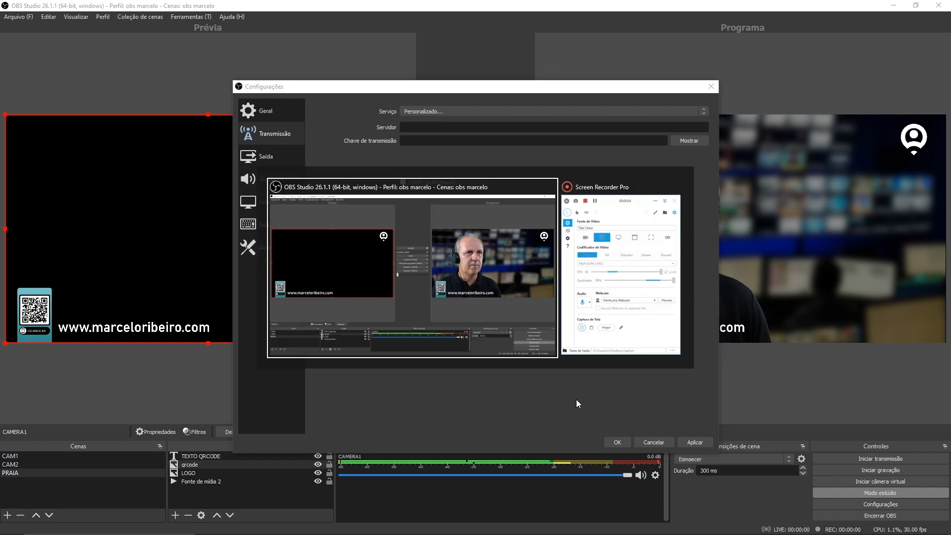
pyautogui.moveTo(648, 533)
pyautogui.click(746, 527)
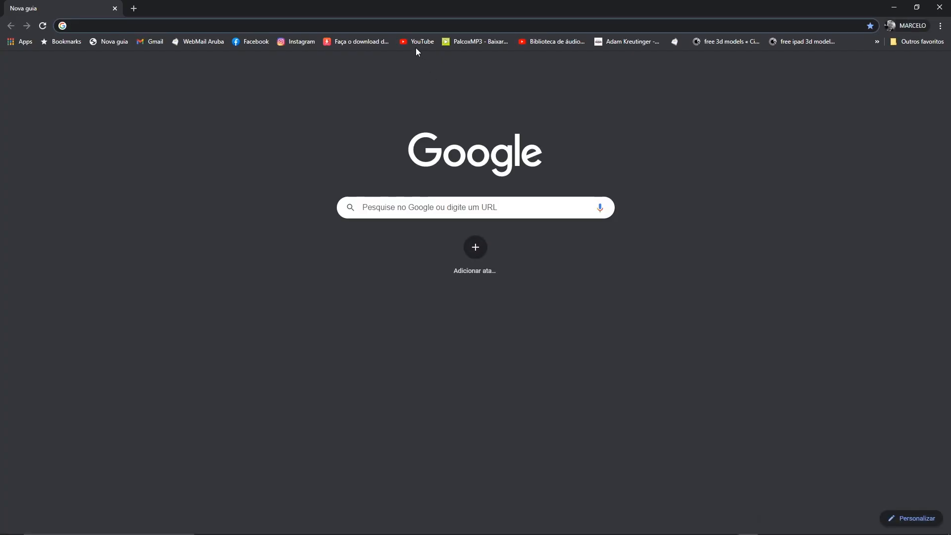
pyautogui.click(416, 46)
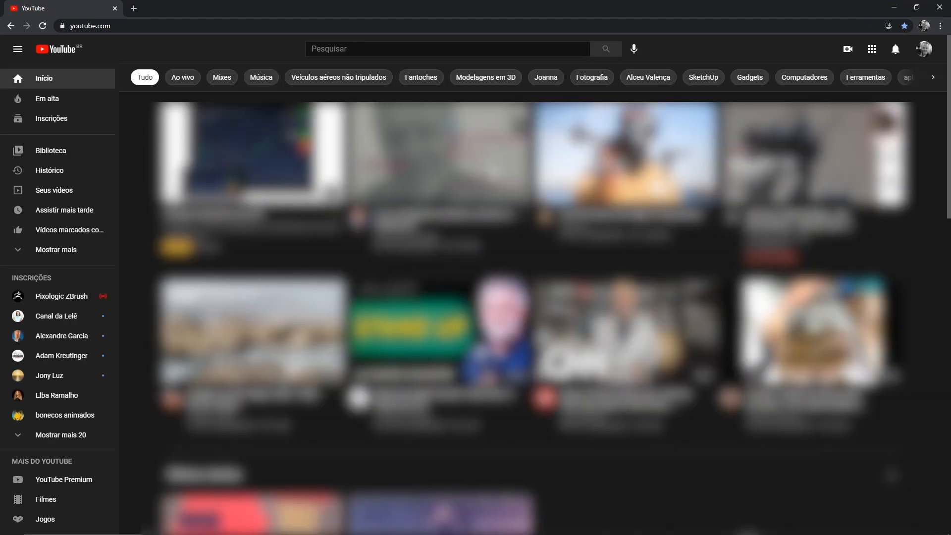
pyautogui.click(848, 51)
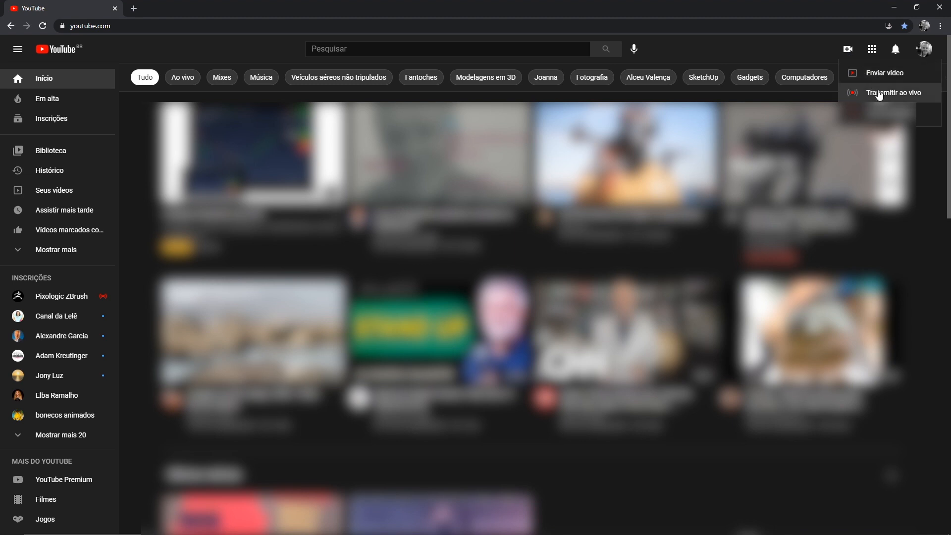
pyautogui.click(861, 93)
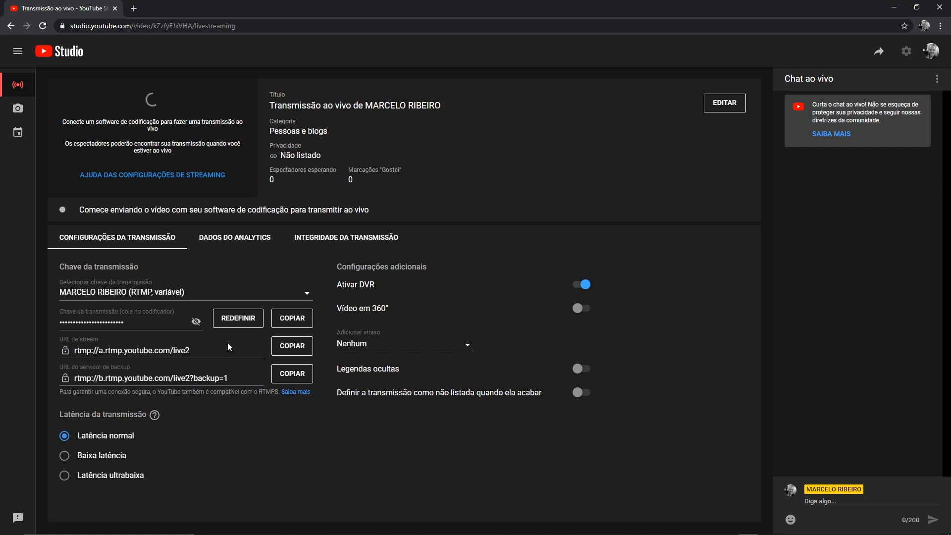
# Copy YouTube's stream URL and stream key into the server and stream key fields in OBS, and save the settings.
pyautogui.click(292, 348)
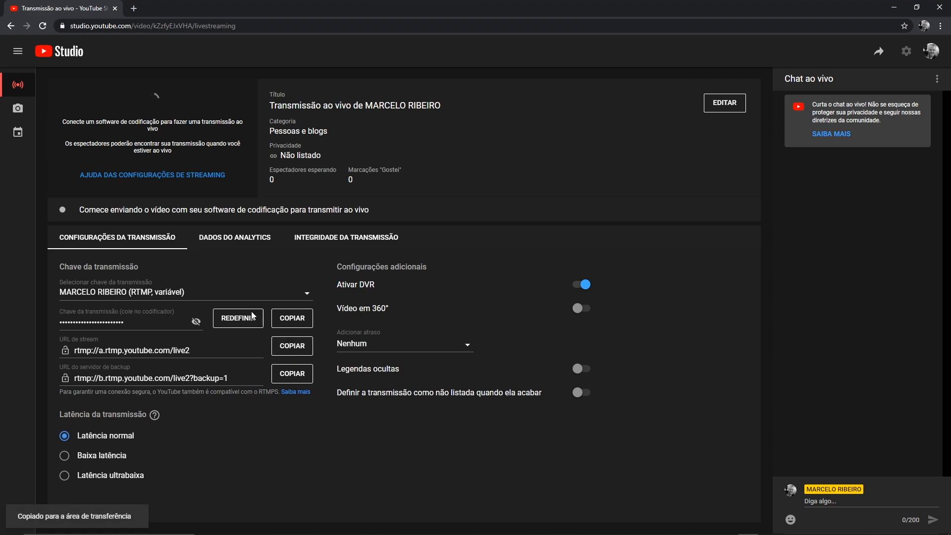
pyautogui.hotkey('alt', 'Tab')
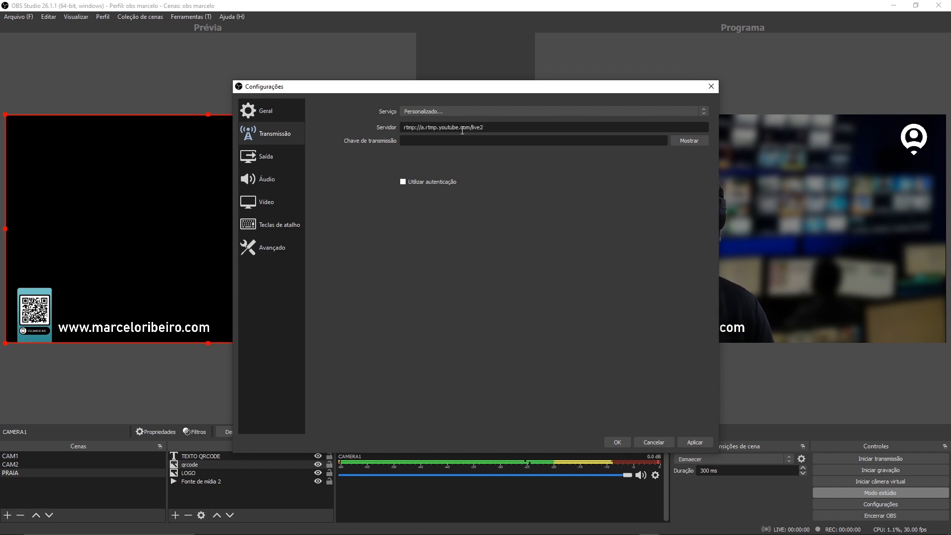
pyautogui.hotkey('alt', 'Tab')
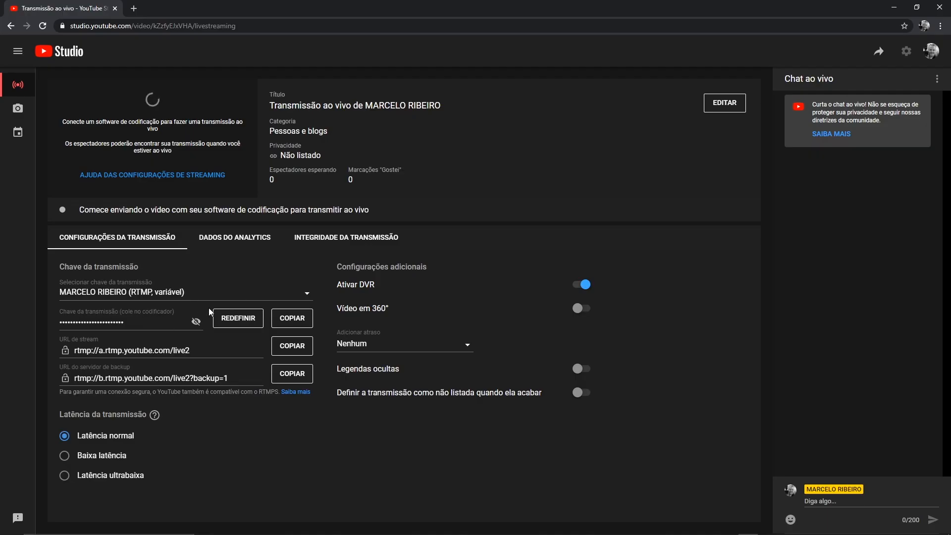
pyautogui.click(292, 318)
pyautogui.click(289, 318)
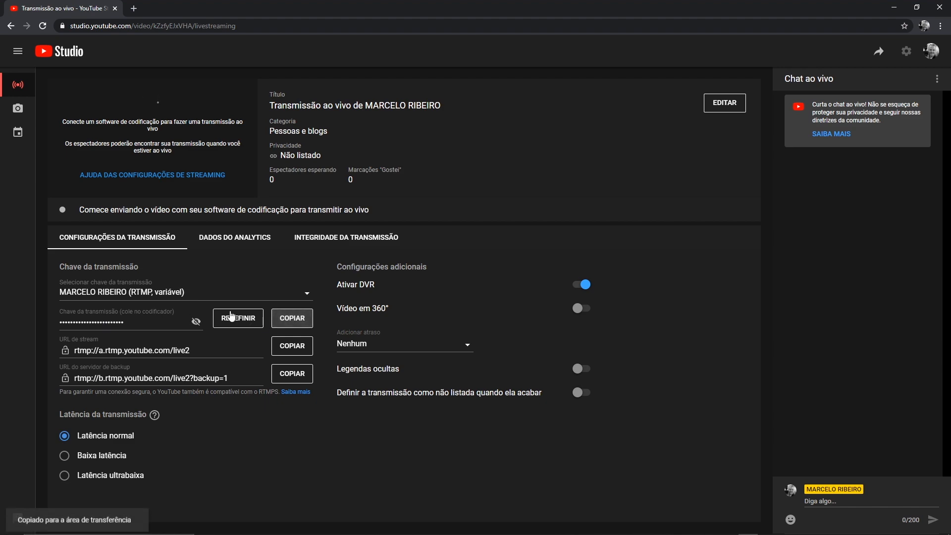
pyautogui.hotkey('alt', 'Tab')
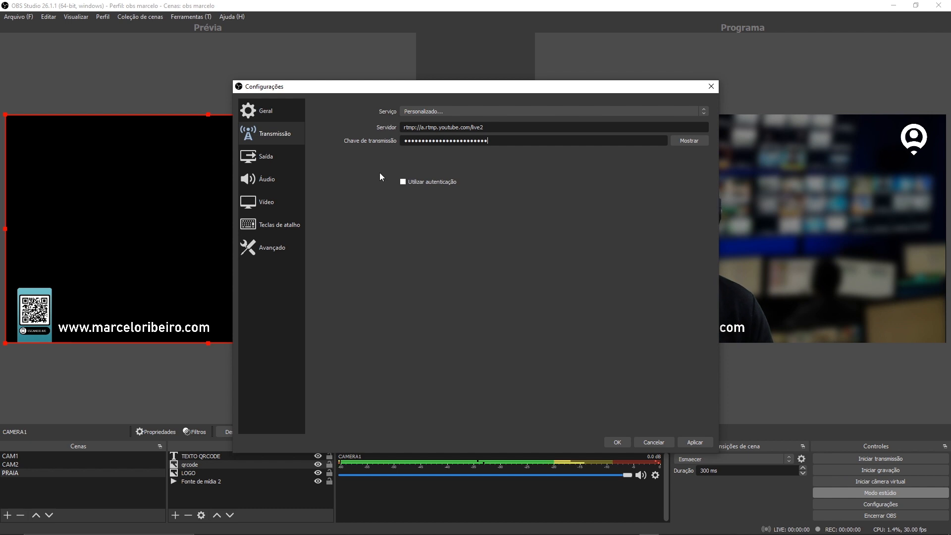
pyautogui.click(694, 442)
pyautogui.click(616, 441)
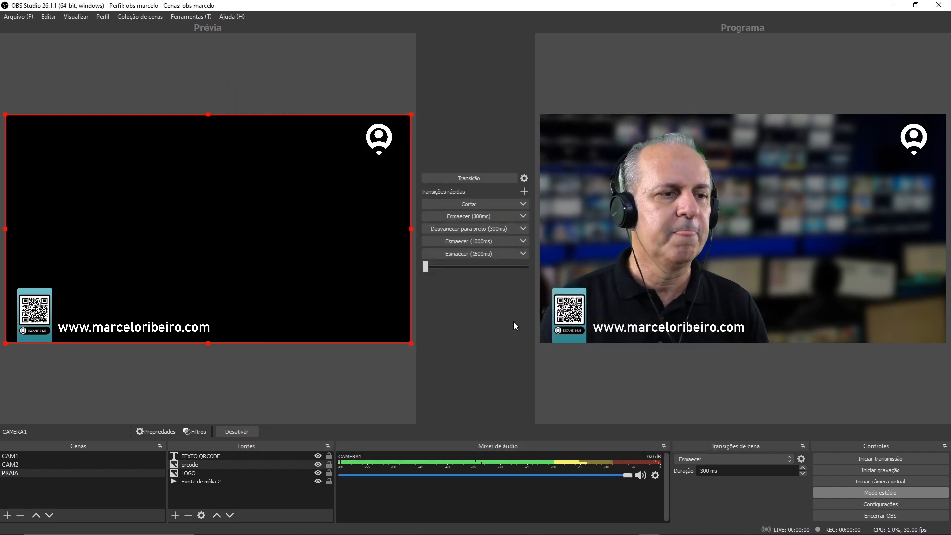
# Review the stream's privacy in YouTube Studio and the transmission, output and general settings in OBS, leaving the settings without saving.
pyautogui.hotkey('alt', 'Tab')
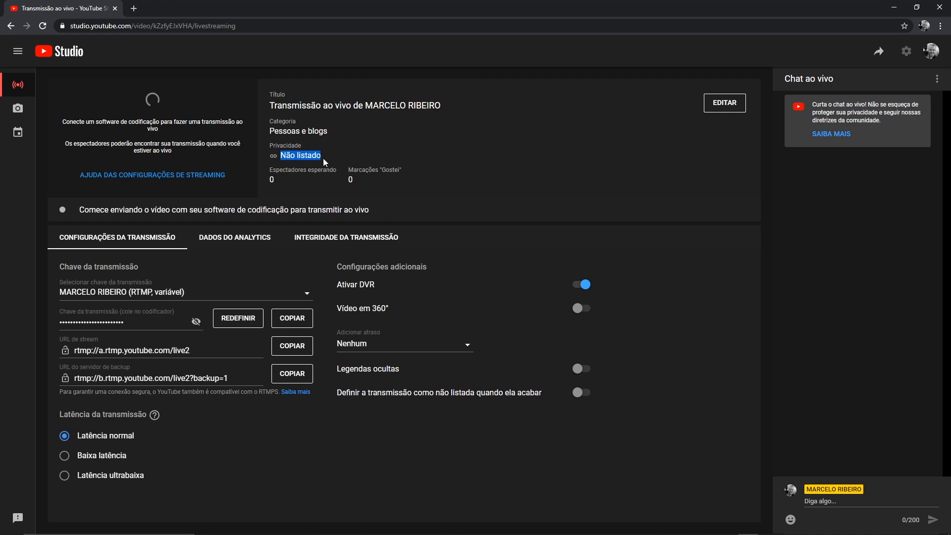
pyautogui.hotkey('alt', 'Tab')
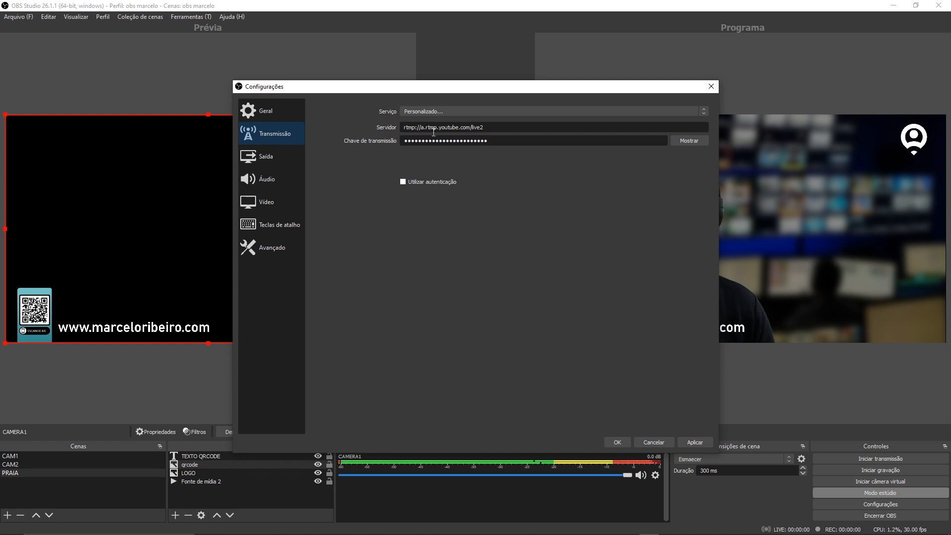
pyautogui.click(267, 157)
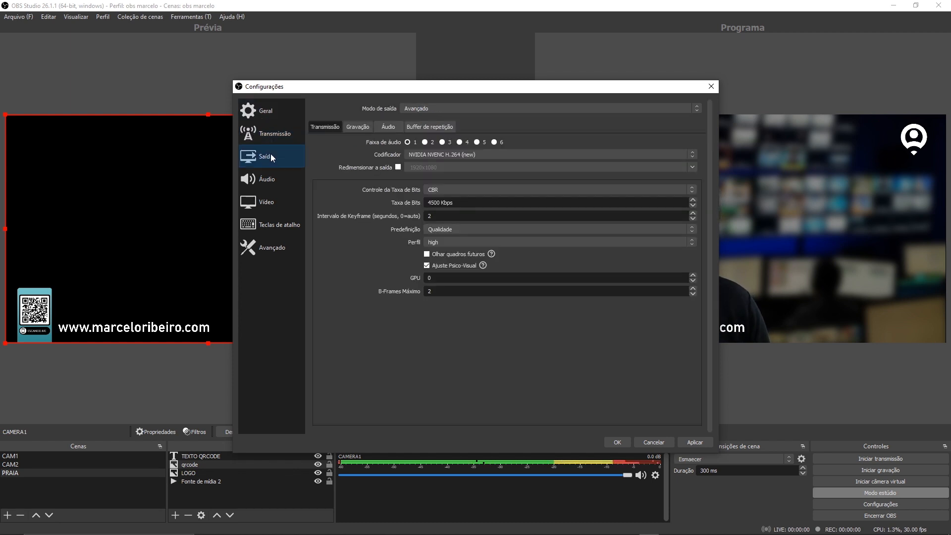
pyautogui.click(271, 115)
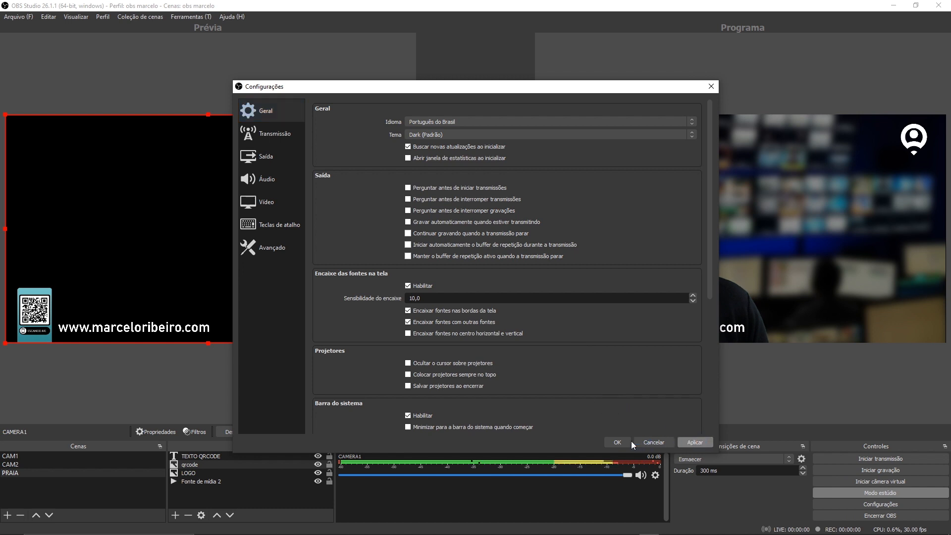
pyautogui.click(652, 442)
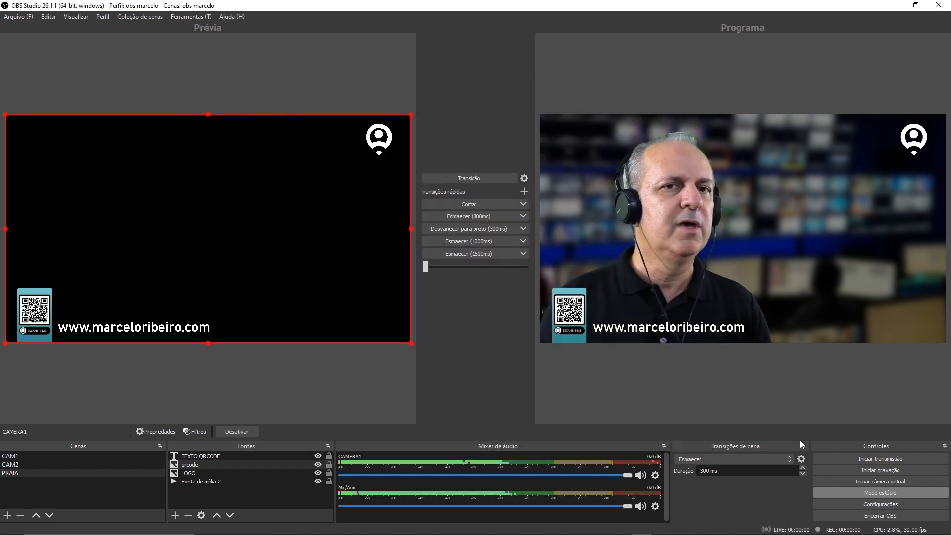
# Start recording the program output in OBS.
pyautogui.click(869, 472)
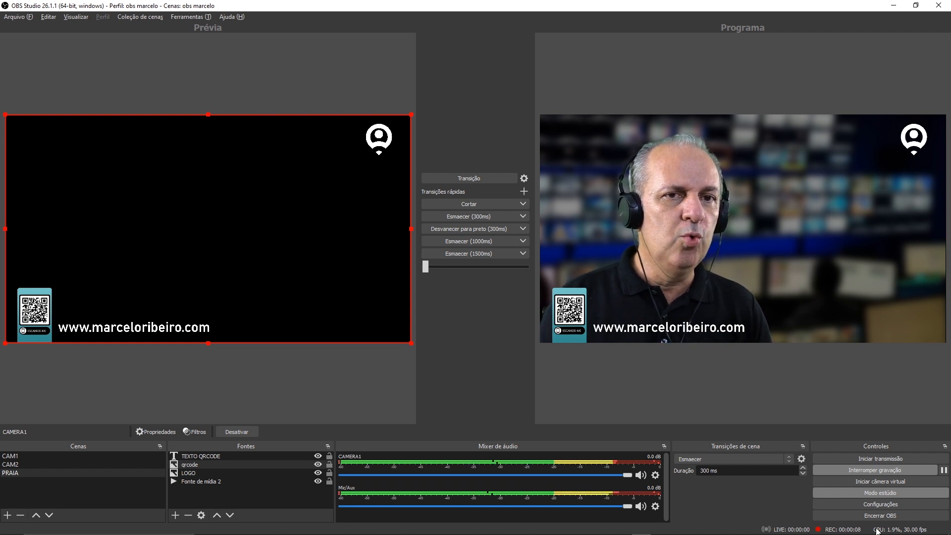
pyautogui.moveTo(902, 526)
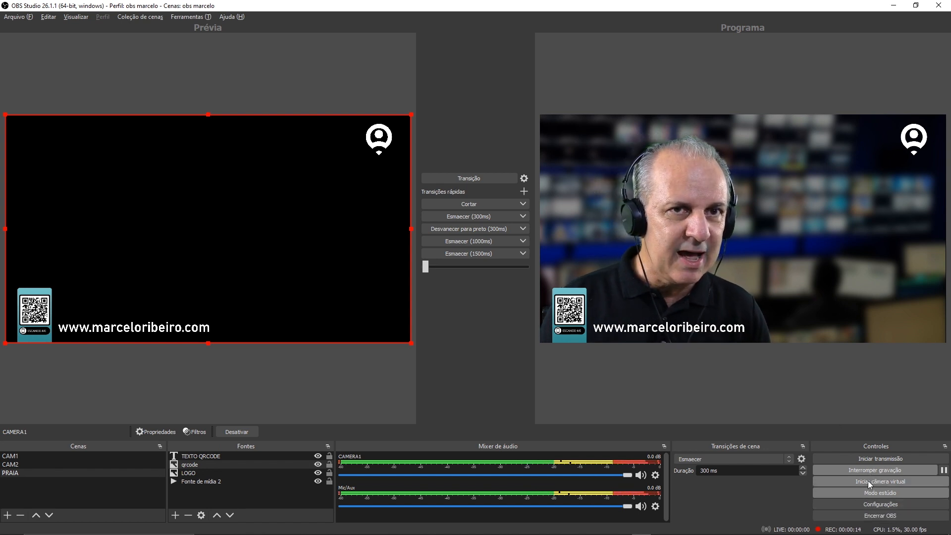
# Start the live transmission in OBS and check in YouTube Studio that the program feed arrives.
pyautogui.click(875, 458)
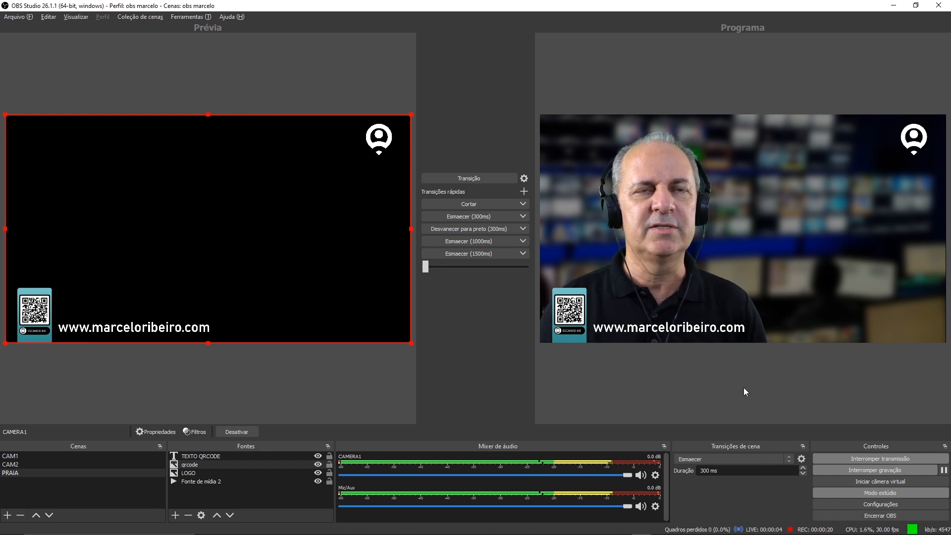
pyautogui.hotkey('alt', 'Tab')
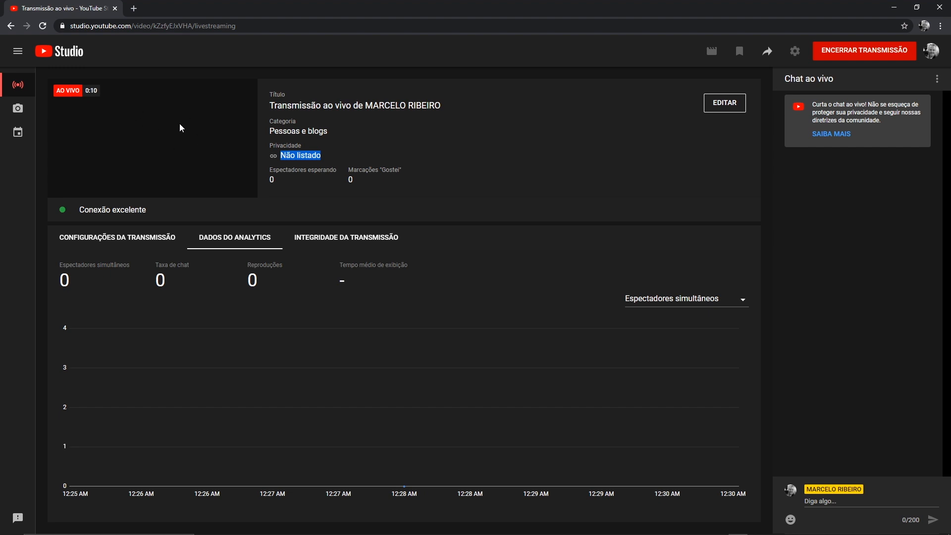
pyautogui.hotkey('alt', 'Tab')
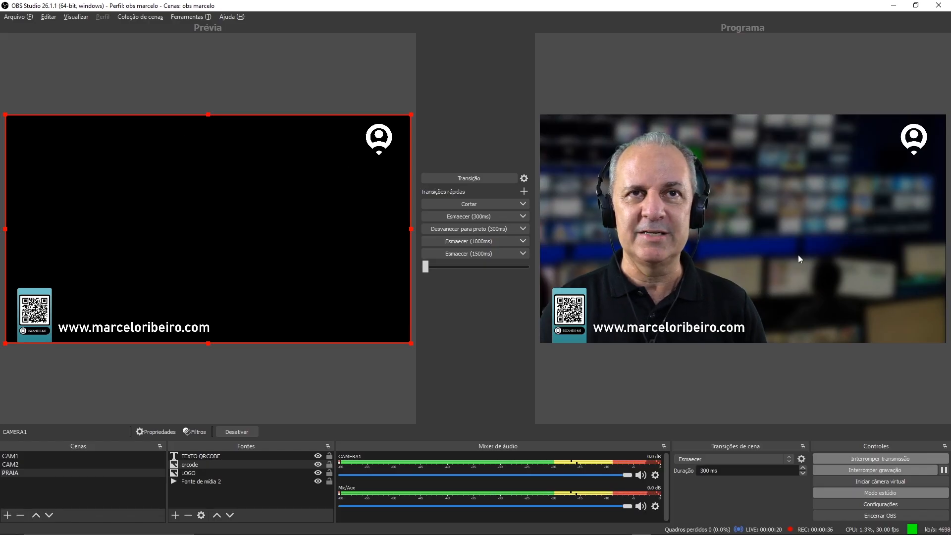
pyautogui.hotkey('alt', 'Tab')
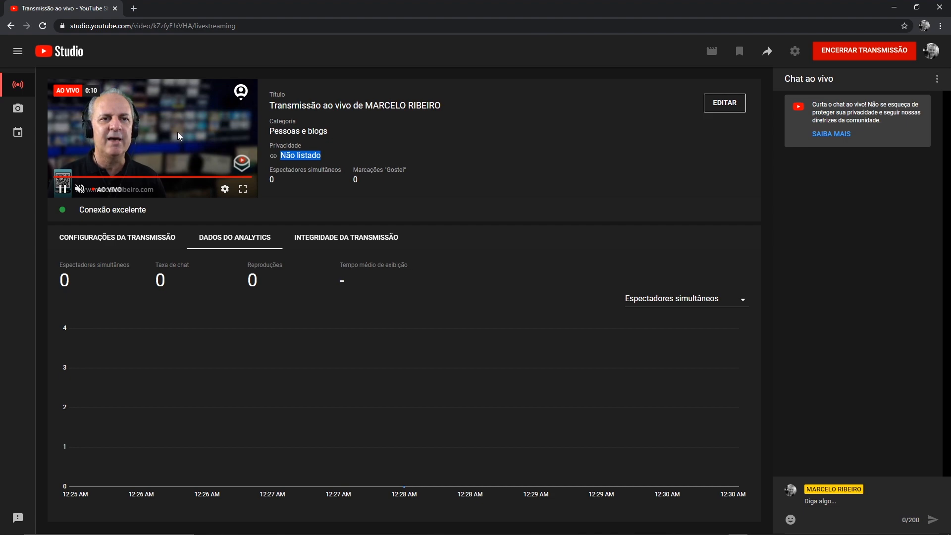
# Return to OBS and load the CAM2 scene into the preview.
pyautogui.hotkey('alt', 'Tab')
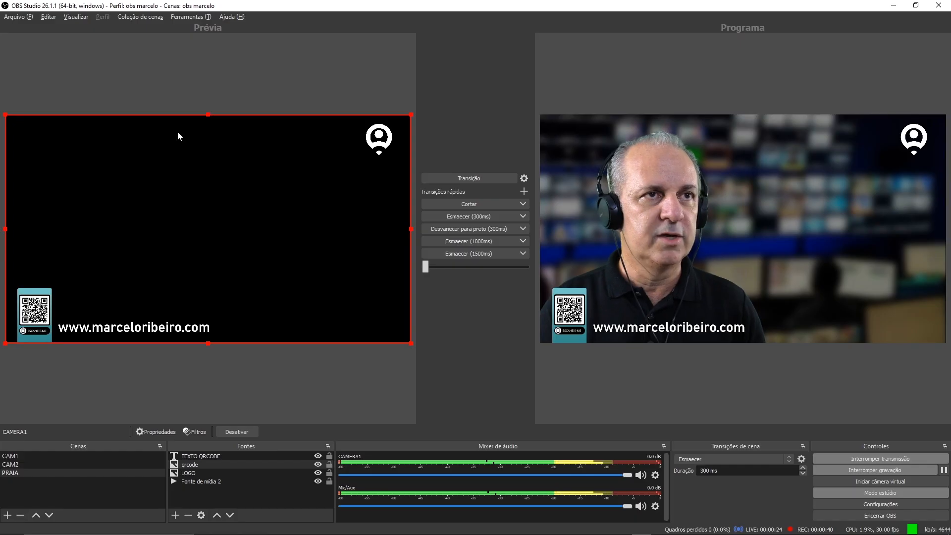
pyautogui.click(15, 464)
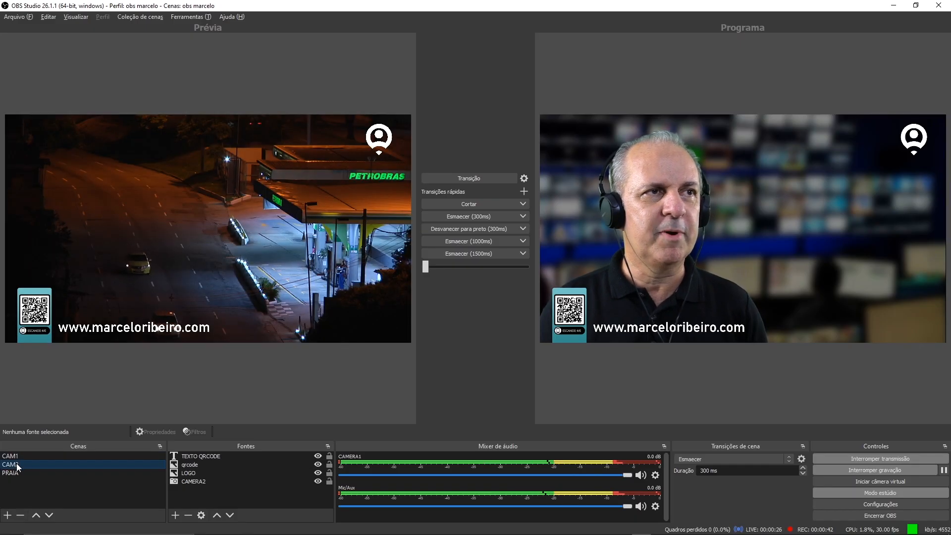
# Switch to Chrome and, in a new tab, open the current live broadcast's details from the channel's live content in YouTube Studio.
pyautogui.hotkey('alt', 'Tab')
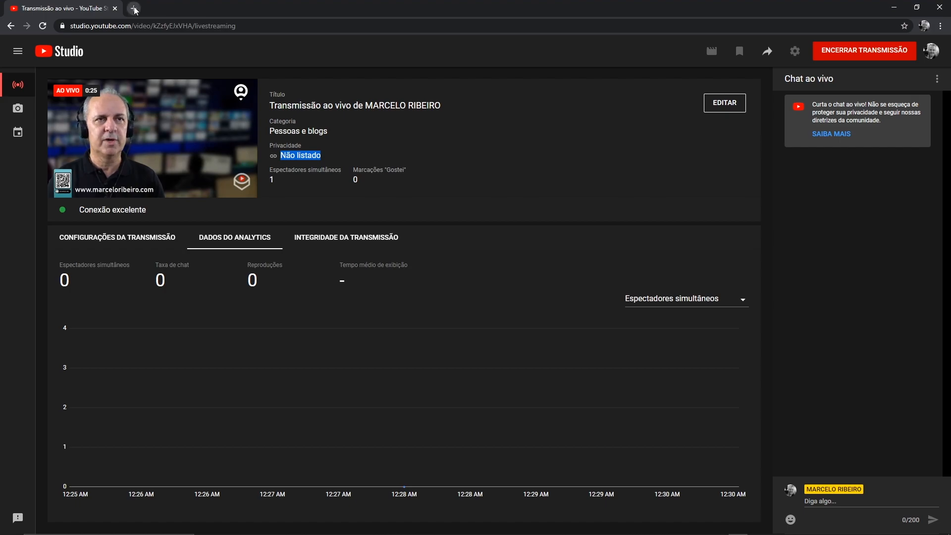
pyautogui.click(138, 8)
pyautogui.click(415, 42)
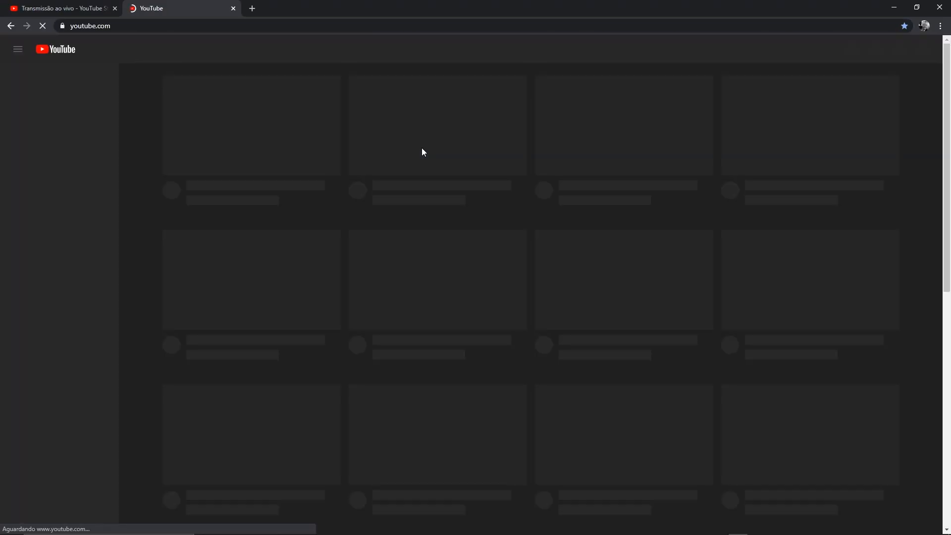
pyautogui.click(921, 50)
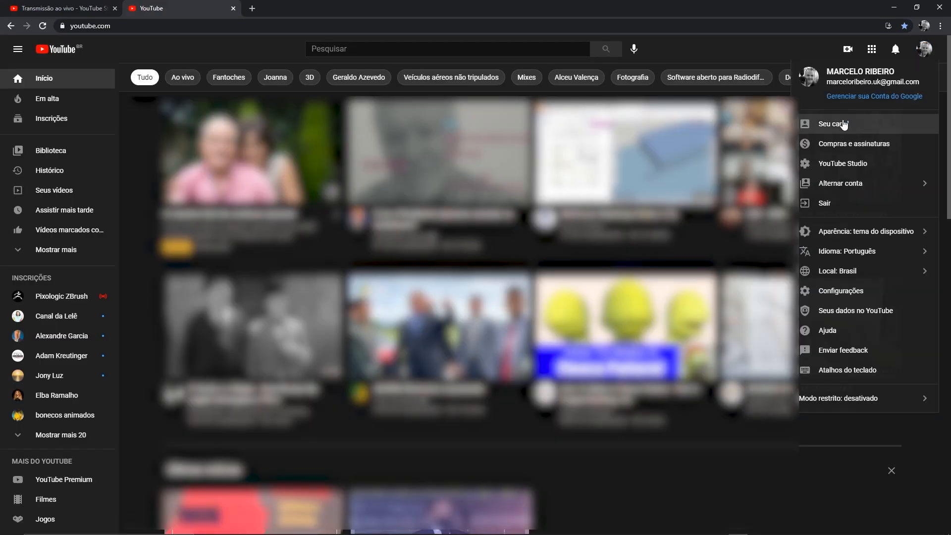
pyautogui.click(833, 162)
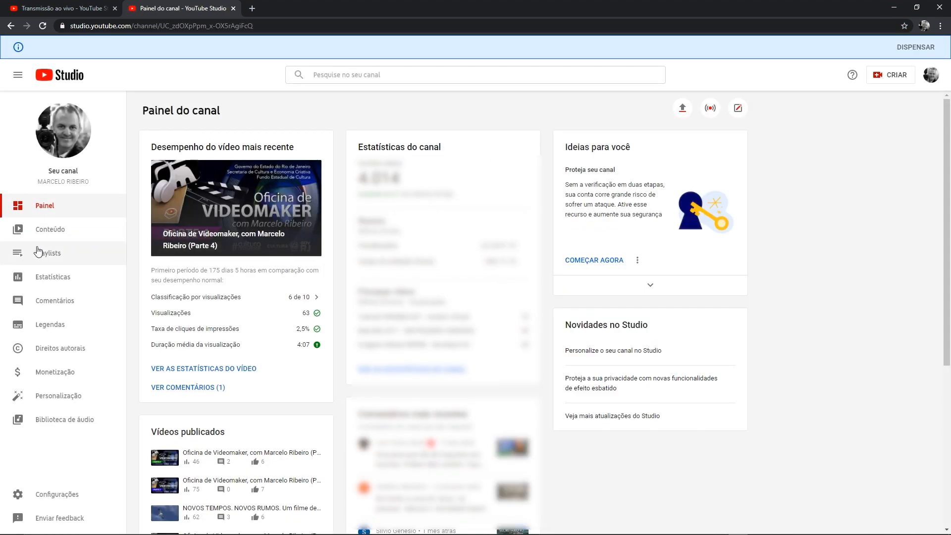
pyautogui.click(47, 229)
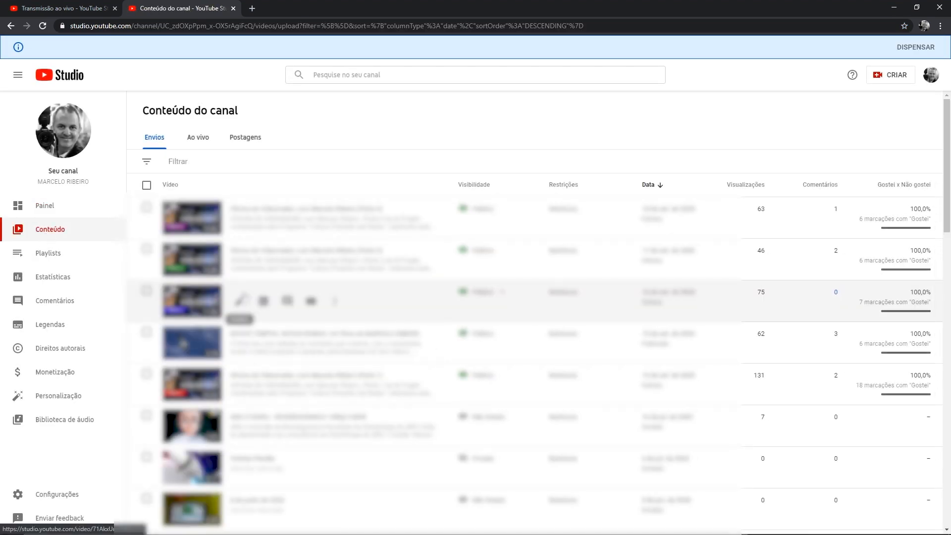
pyautogui.click(196, 144)
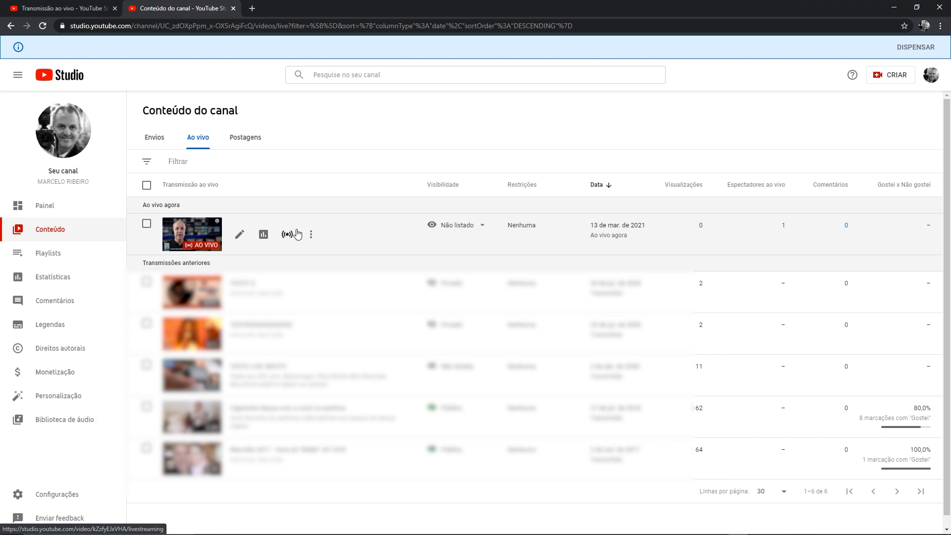
pyautogui.click(199, 236)
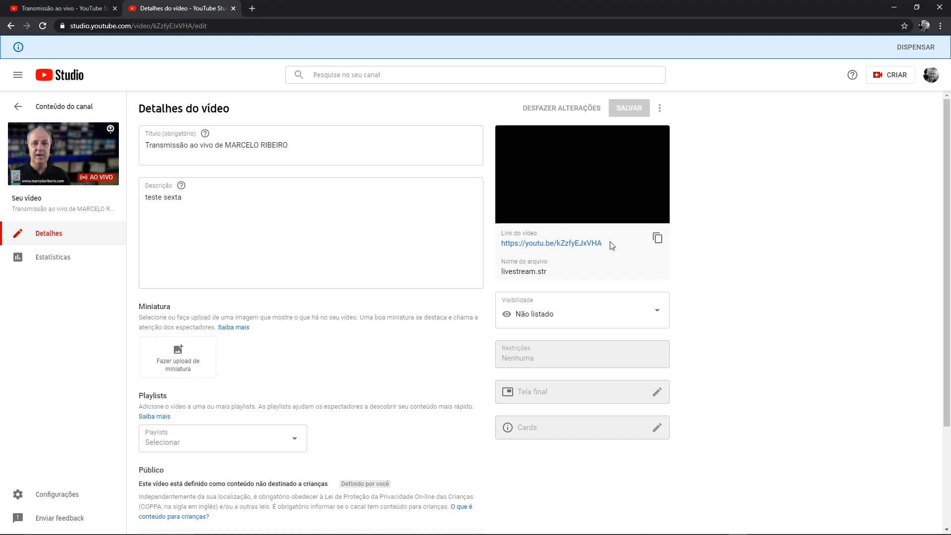
# Copy the broadcast's video link and open it in a new tab to view the public watch page.
pyautogui.moveTo(612, 246); pyautogui.dragTo(500, 246)
pyautogui.hotkey('ctrl', 'c')
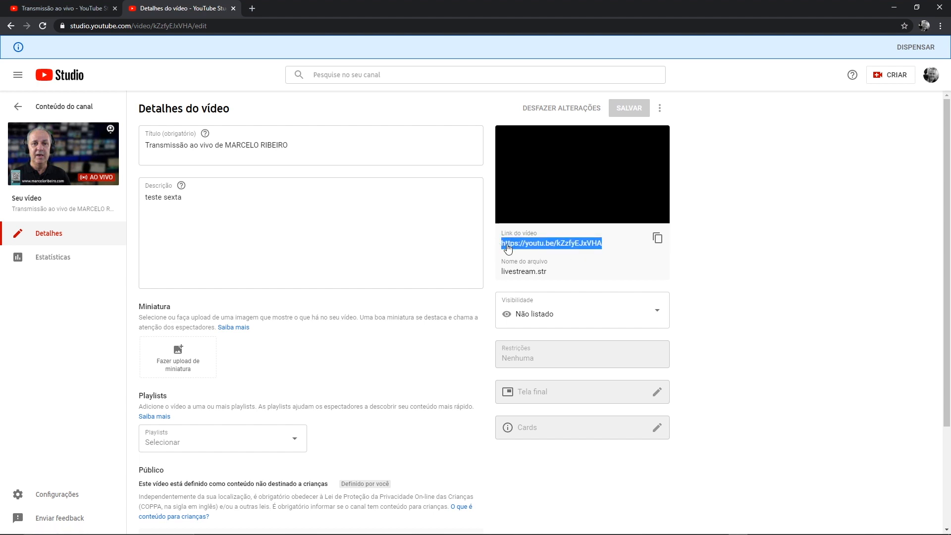
pyautogui.rightClick(507, 247)
pyautogui.click(537, 321)
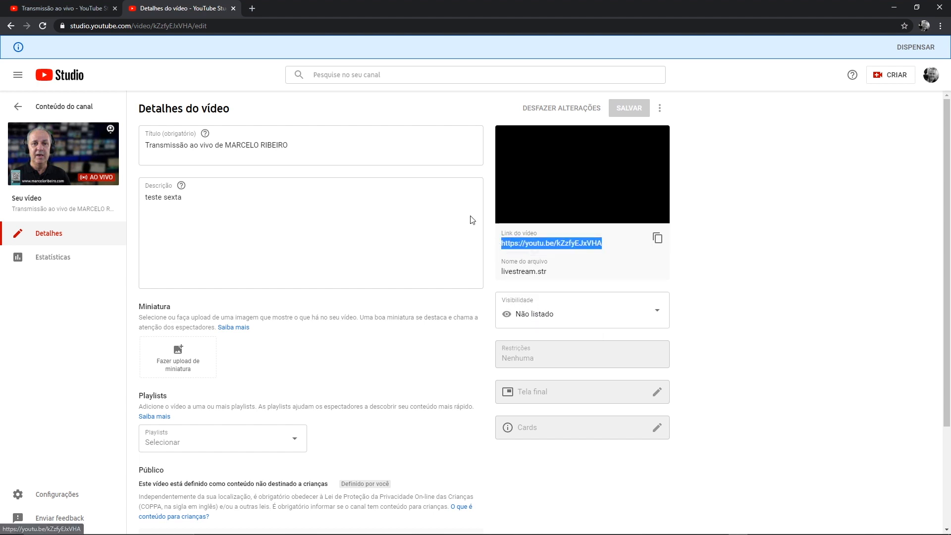
pyautogui.click(251, 9)
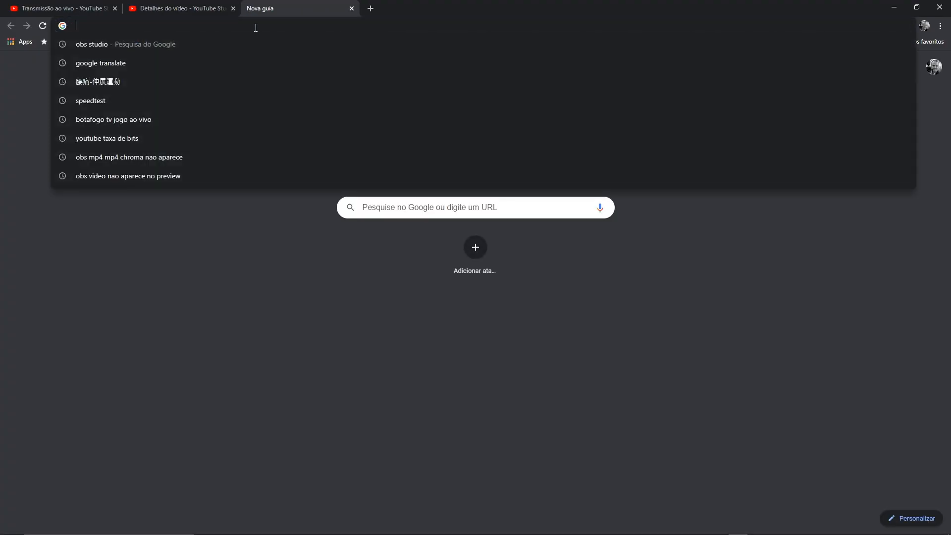
pyautogui.hotkey('ctrl', 'v')
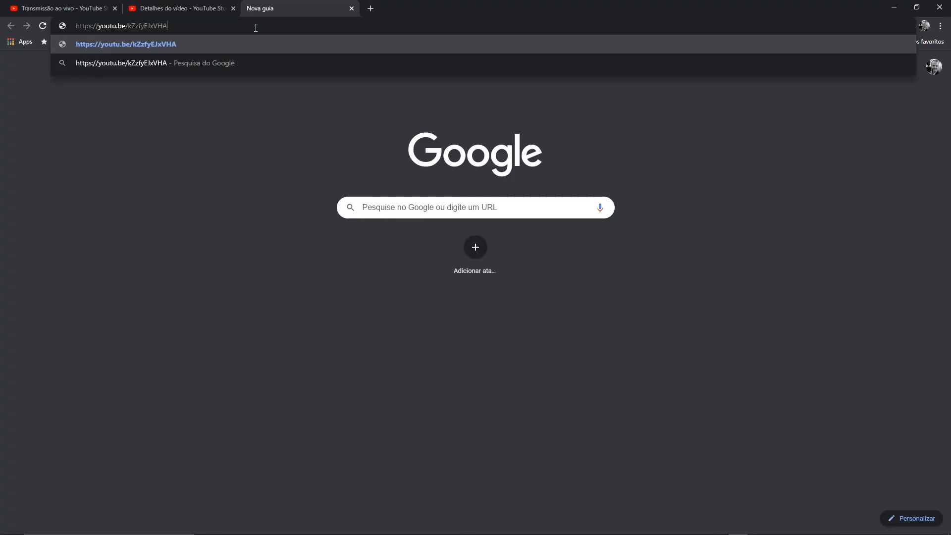
pyautogui.press('Return')
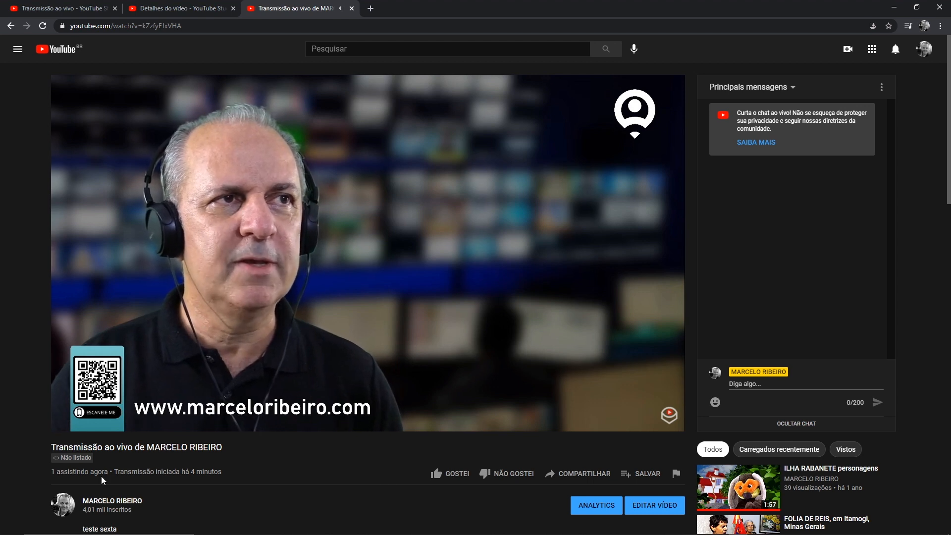
pyautogui.scroll(-2, 344, 367)
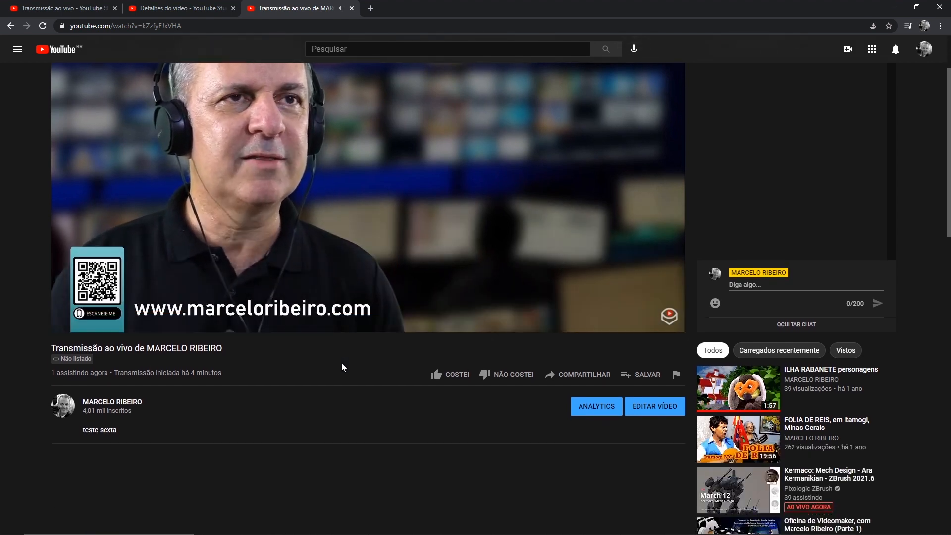
pyautogui.scroll(2, 342, 366)
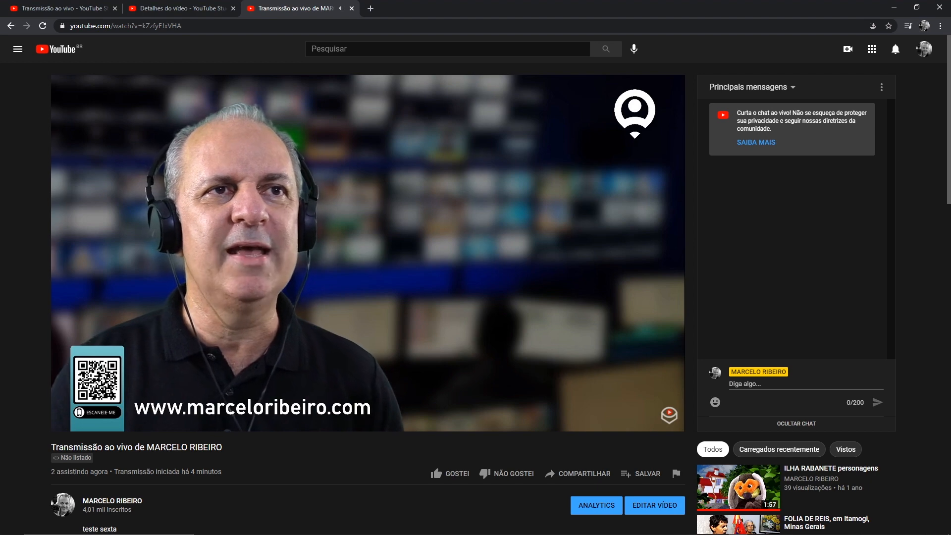
# Review the broadcast's analytics data and stream health in the YouTube Studio live dashboard.
pyautogui.hotkey('ctrl', 'Tab')
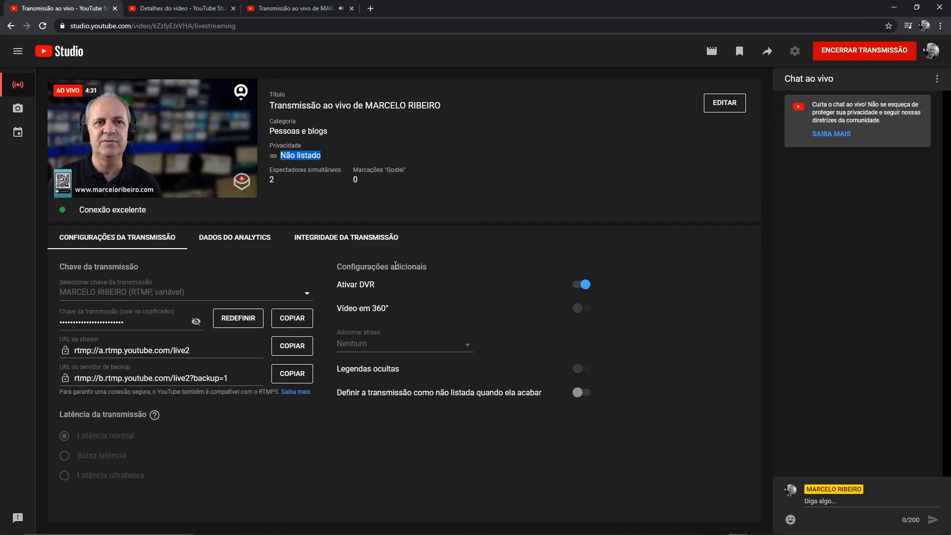
pyautogui.click(235, 238)
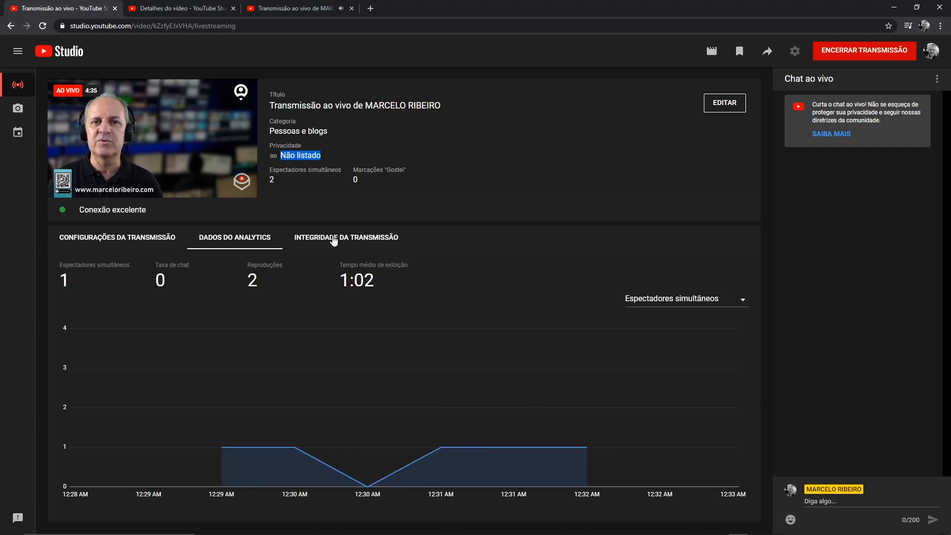
pyautogui.click(335, 238)
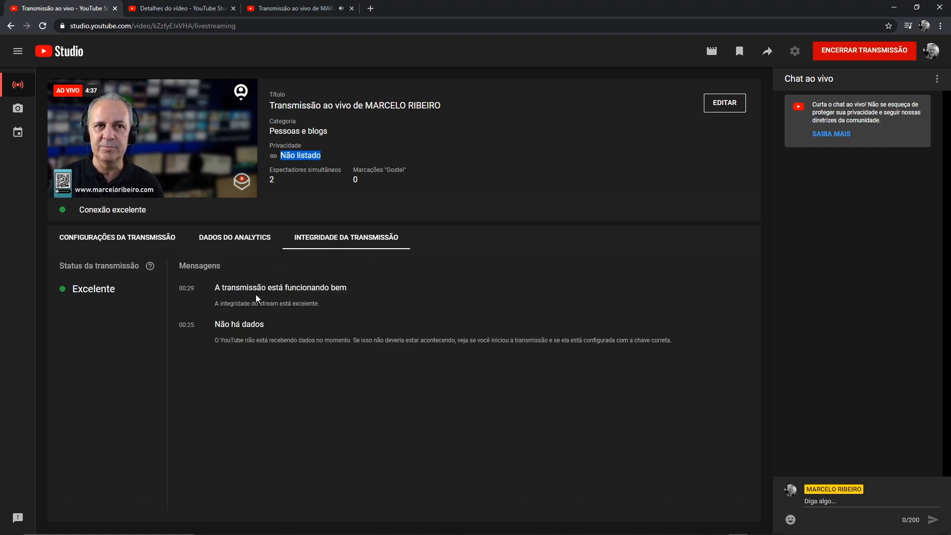
# Put CAM2 on program in OBS with the 1000 ms fade and check the change on YouTube.
pyautogui.hotkey('alt', 'Tab')
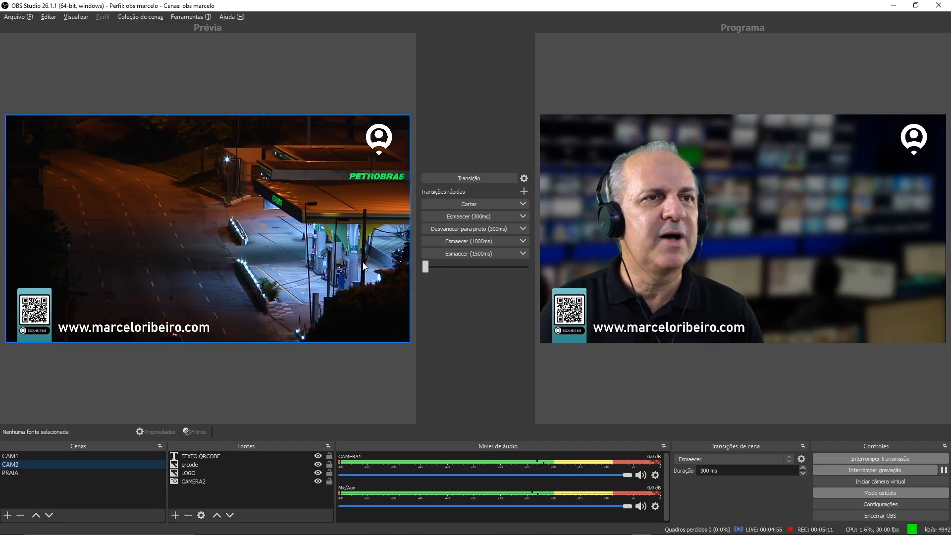
pyautogui.click(459, 243)
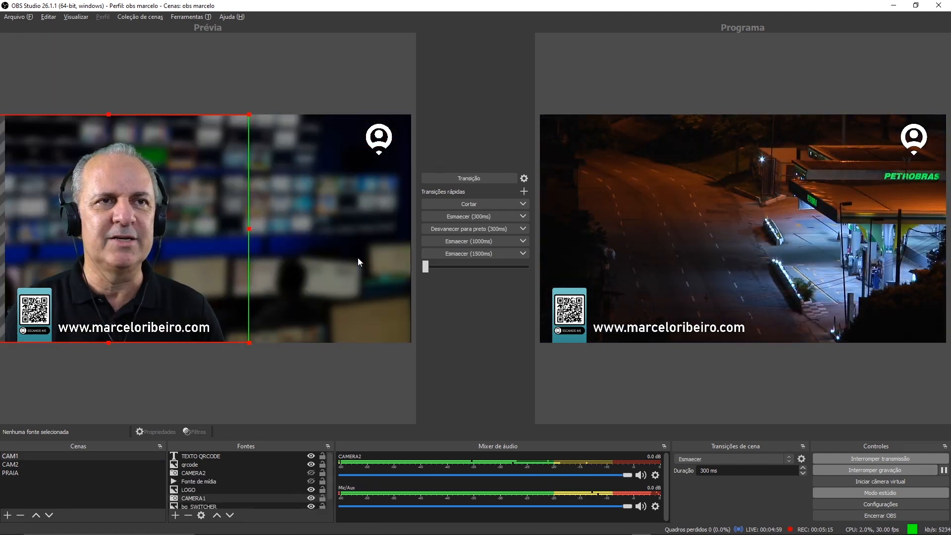
pyautogui.hotkey('alt', 'Tab')
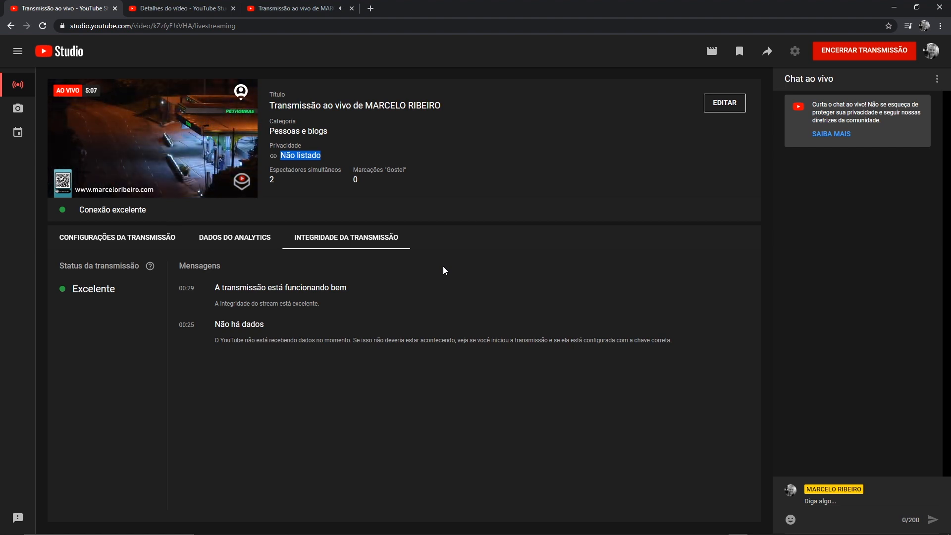
pyautogui.click(288, 7)
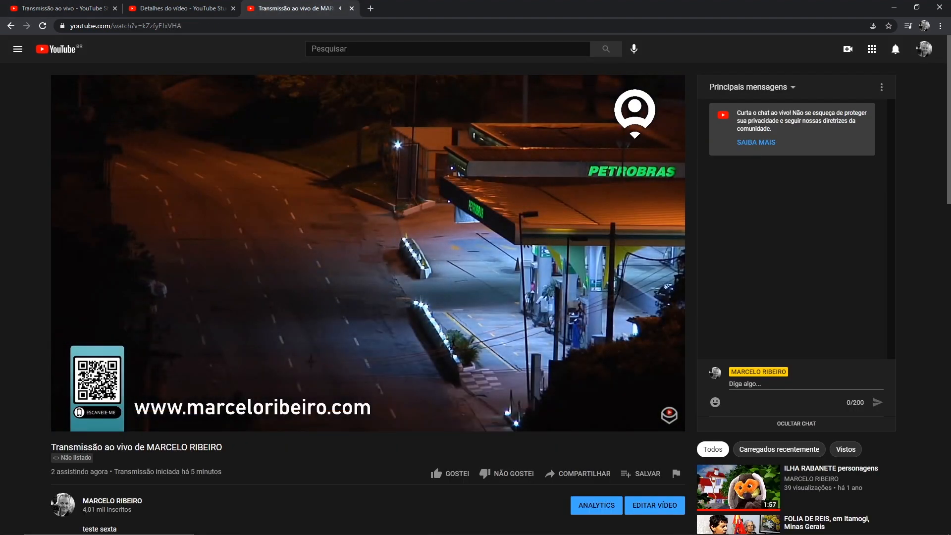
# Put the PRAIA scene on program in OBS with the 1000 ms fade and check it on the YouTube watch page.
pyautogui.hotkey('alt', 'Tab')
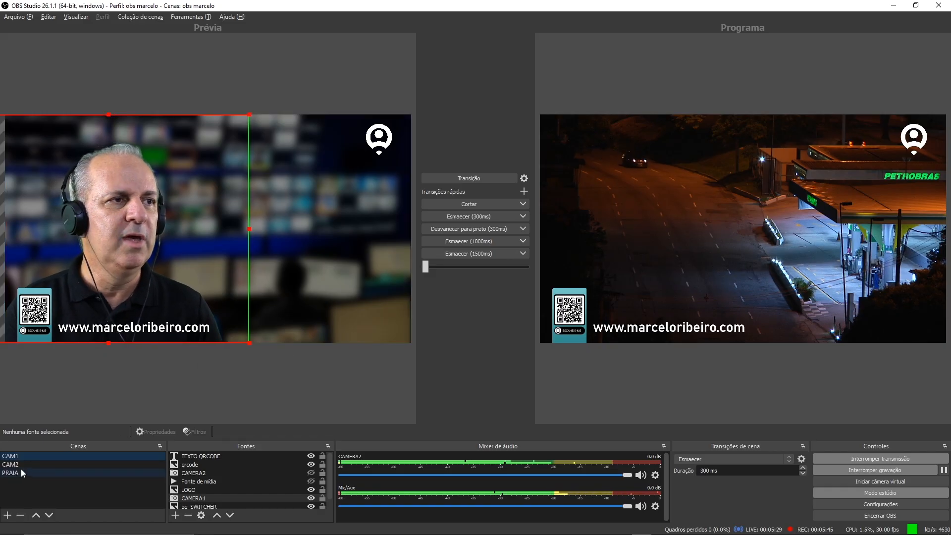
pyautogui.click(12, 473)
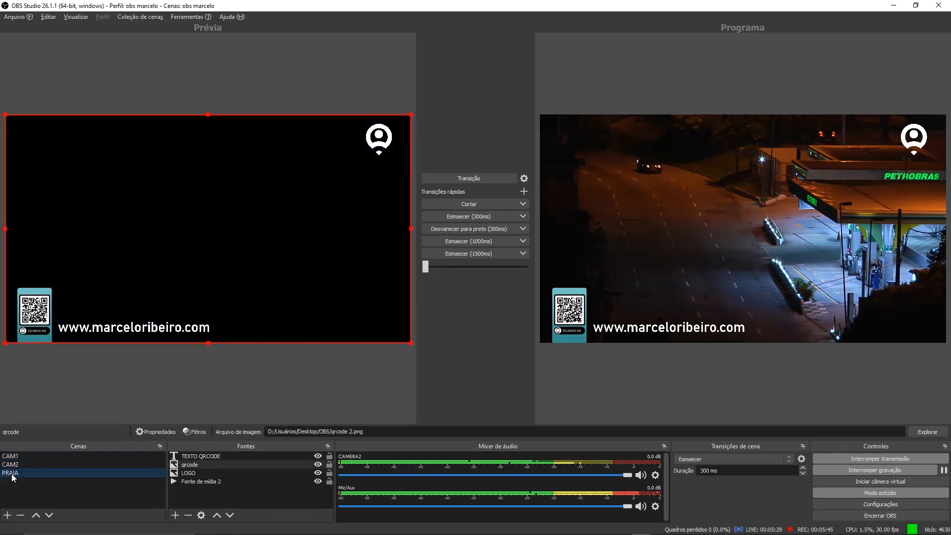
pyautogui.click(465, 240)
pyautogui.hotkey('alt', 'Tab')
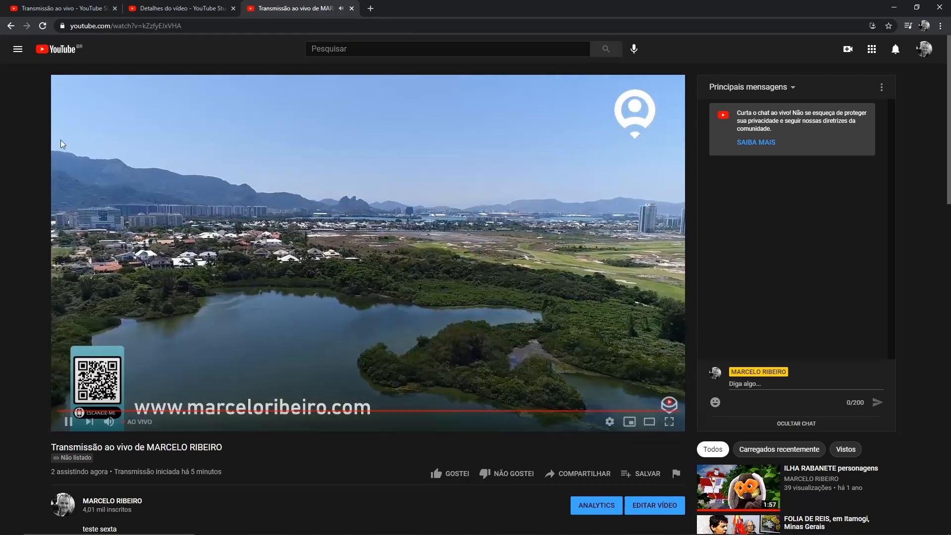
# End the live broadcast in YouTube Studio, confirm the ending, and return to the broadcast's watch page.
pyautogui.hotkey('alt', 'Tab')
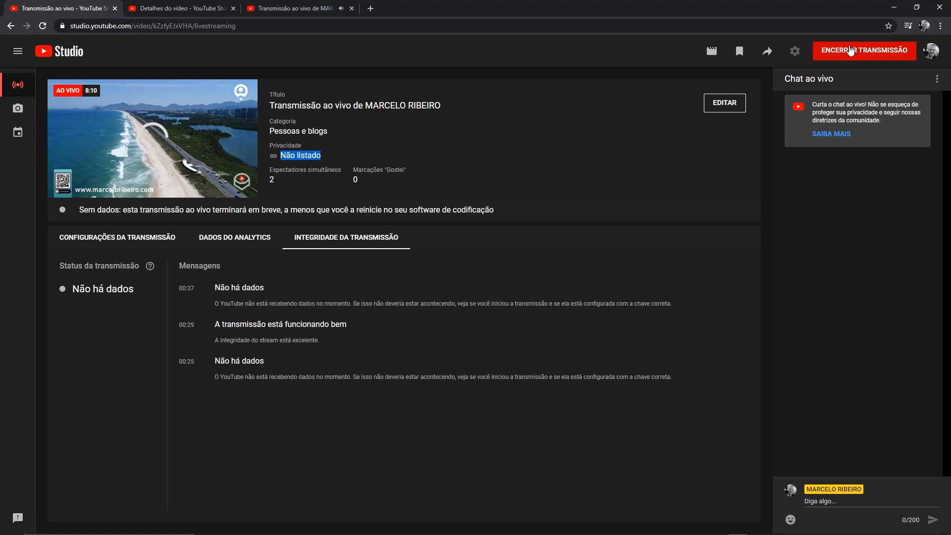
pyautogui.click(850, 51)
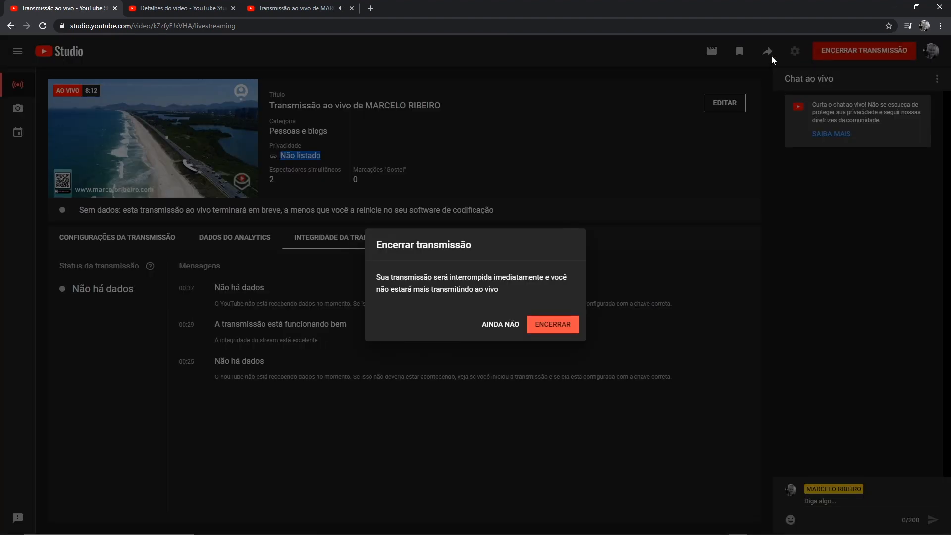
pyautogui.click(546, 329)
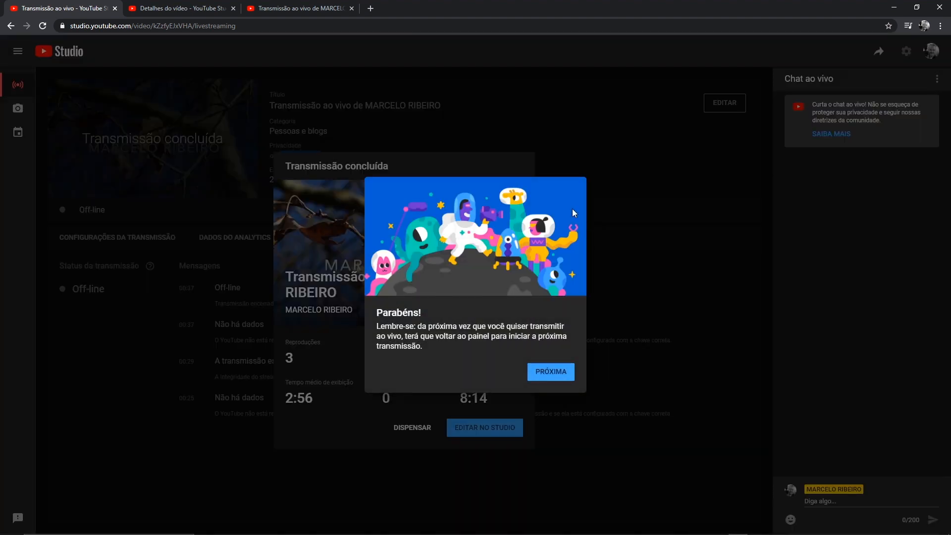
pyautogui.click(287, 8)
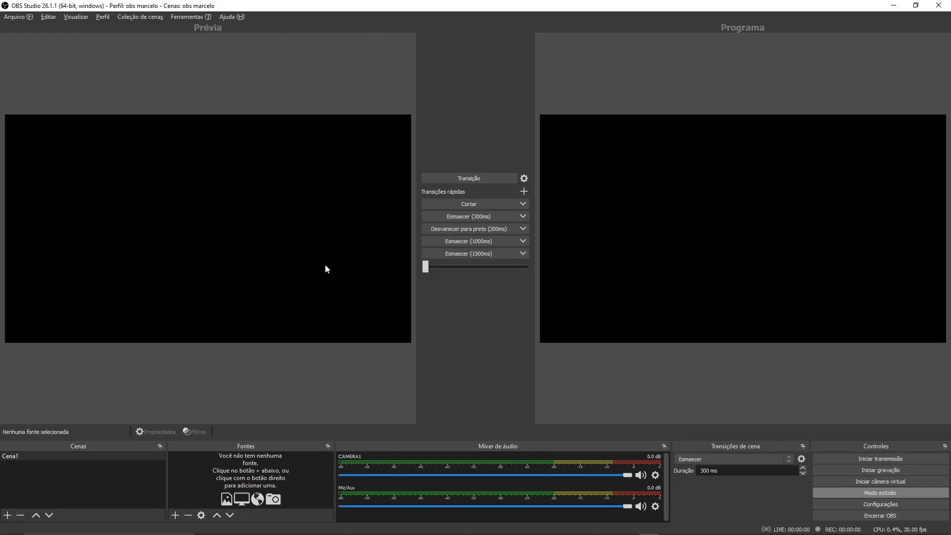
pyautogui.moveTo(550, 532)
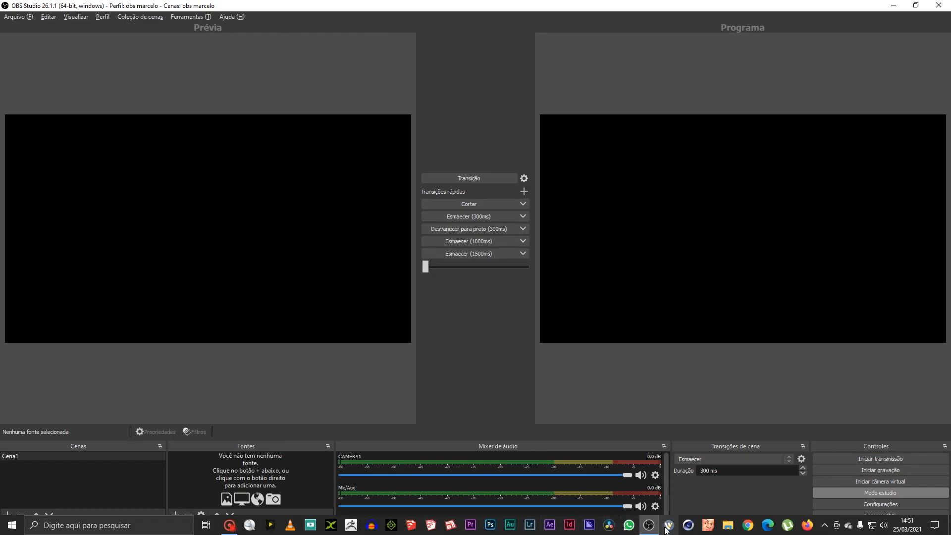
# Switch to Chrome, search Google for "os multi rtmp", and open the Multiple RTMP outputs plugin page on the OBS Forums.
pyautogui.click(747, 525)
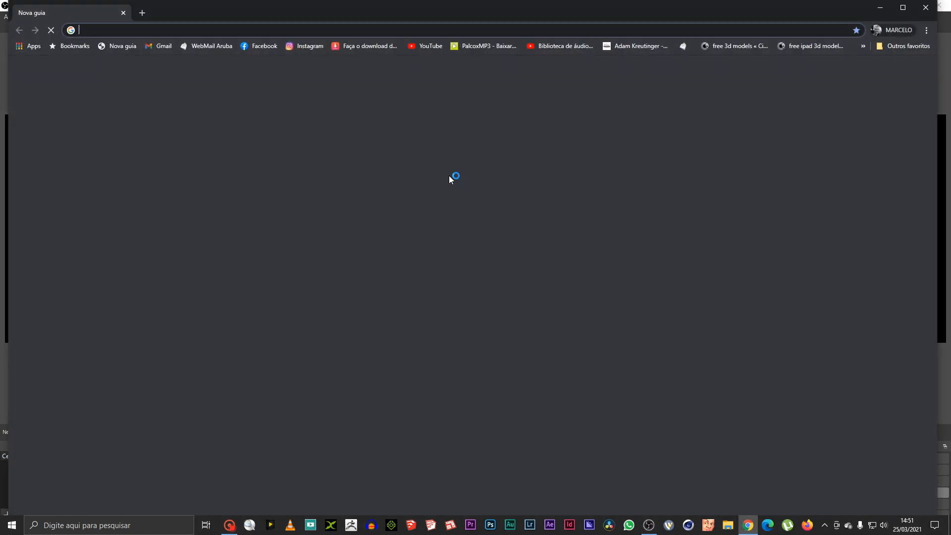
pyautogui.click(400, 210)
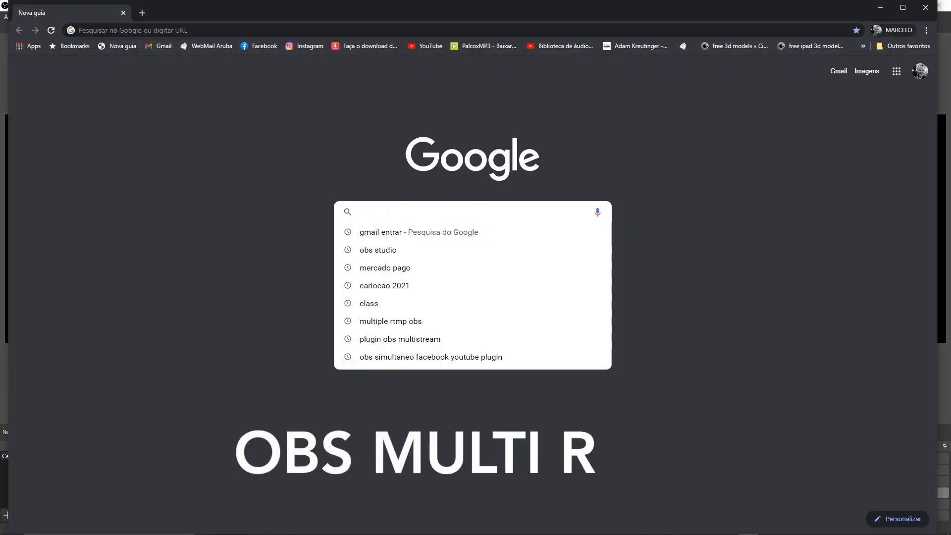
pyautogui.write('o')
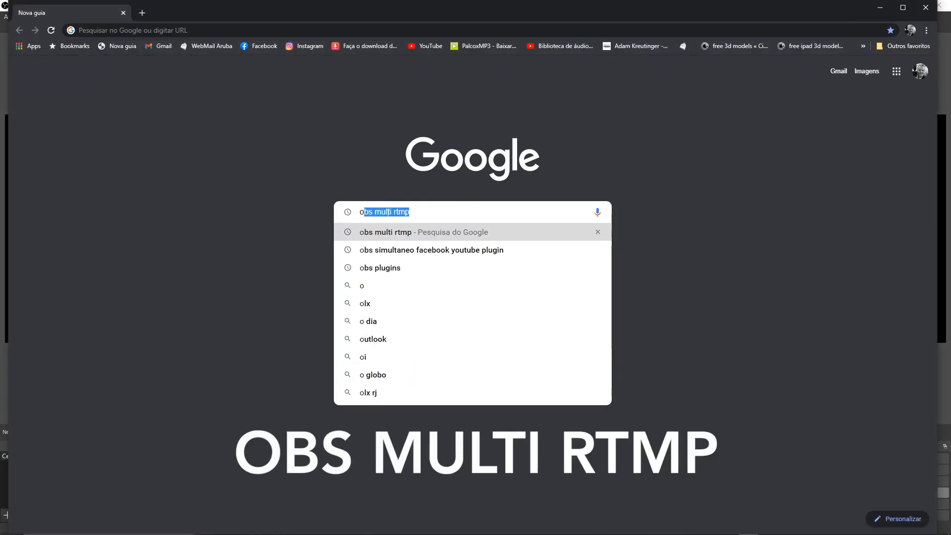
pyautogui.write('s multi')
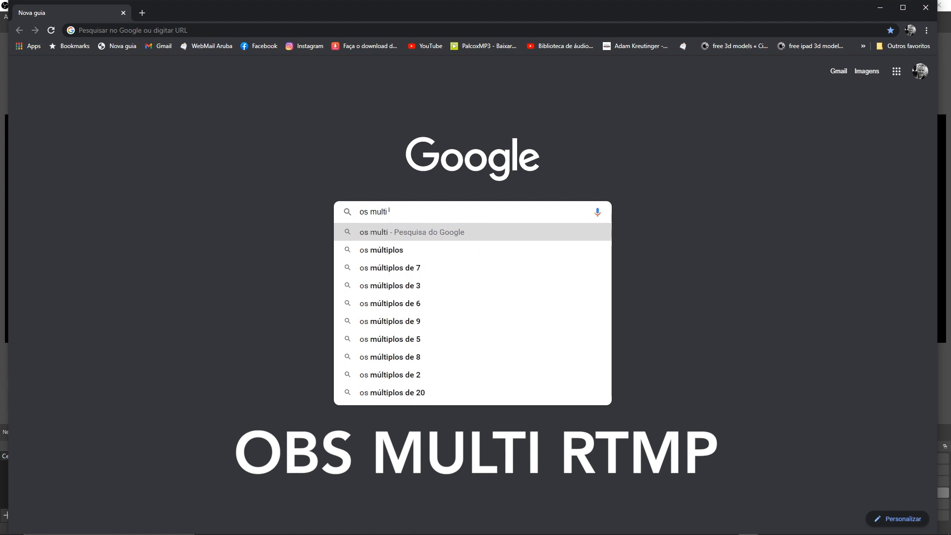
pyautogui.write(' rtmp')
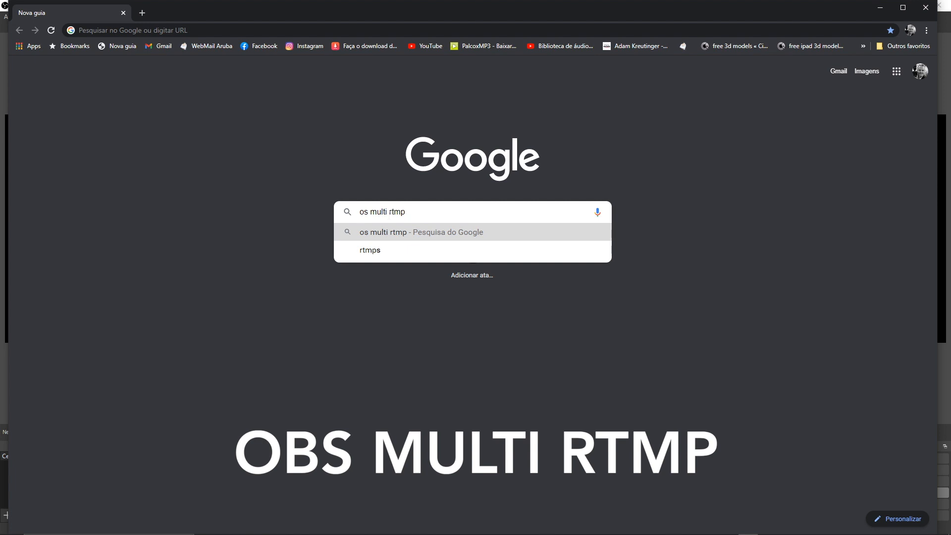
pyautogui.click(399, 231)
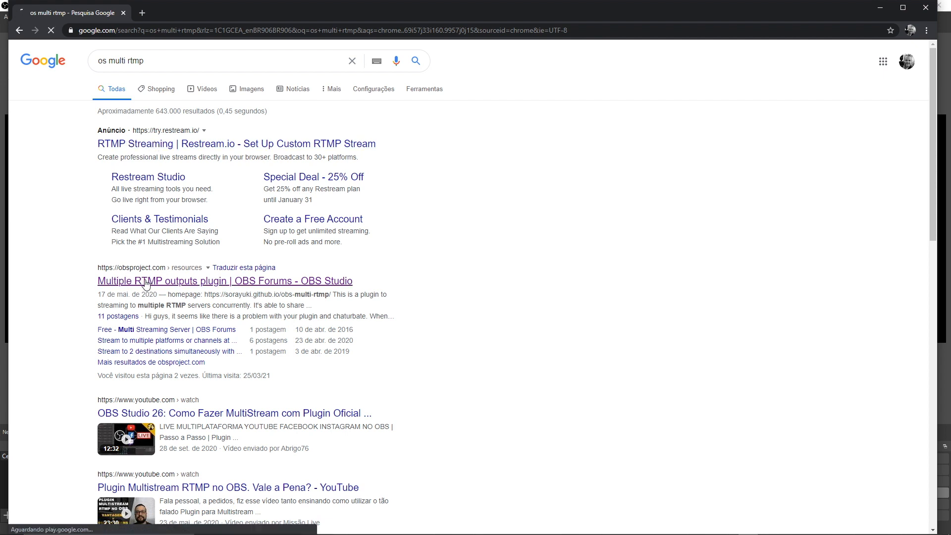
pyautogui.click(145, 281)
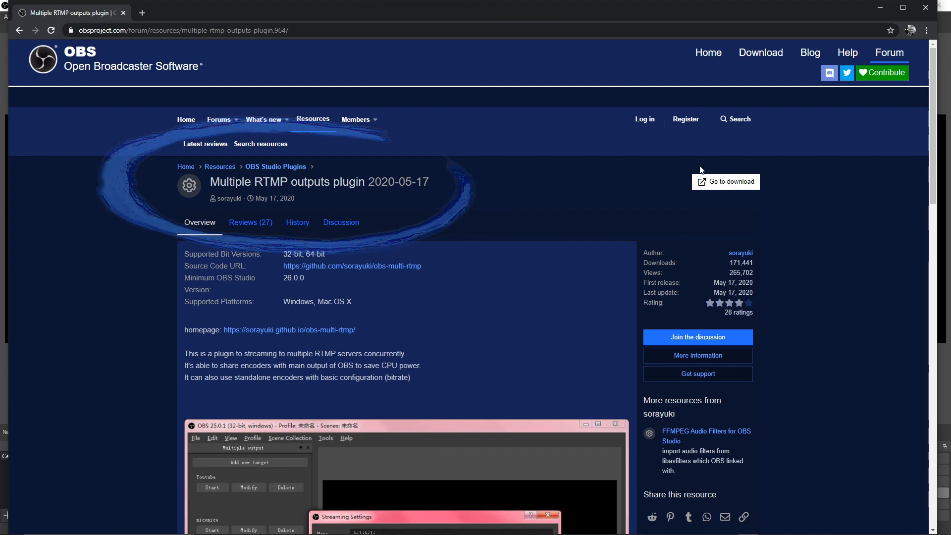
# Go to the plugin's download page on GitHub and save obs-multi-rtmp.zip from release 0.2.6 to the desktop.
pyautogui.click(727, 181)
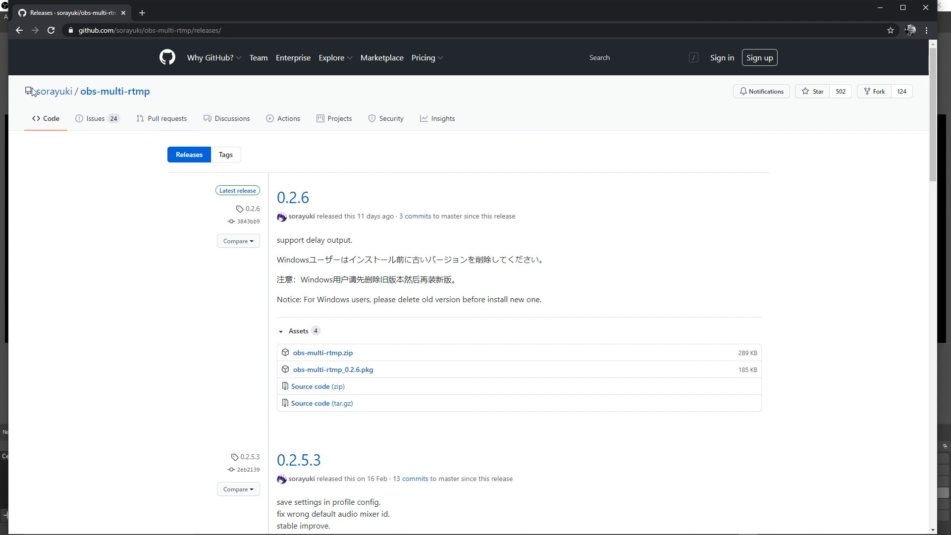
pyautogui.moveTo(44, 97)
pyautogui.click(325, 353)
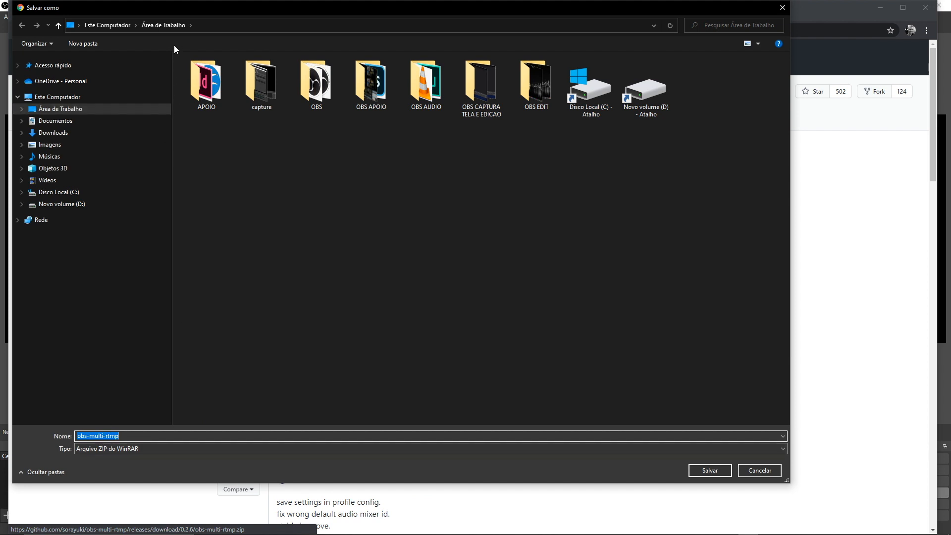
pyautogui.click(708, 470)
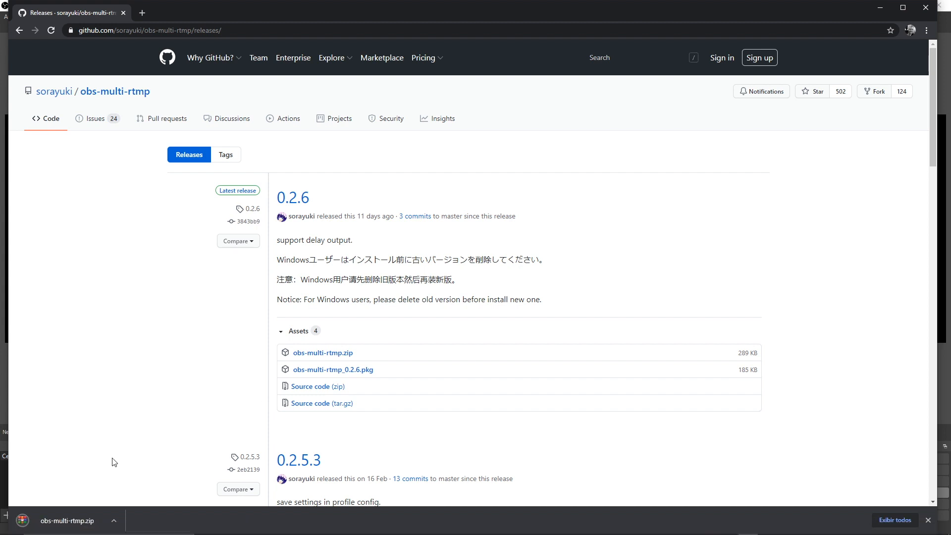
# Show the downloaded obs-multi-rtmp archive in its folder and extract it into an obs-multi-rtmp subfolder.
pyautogui.click(114, 521)
pyautogui.click(131, 487)
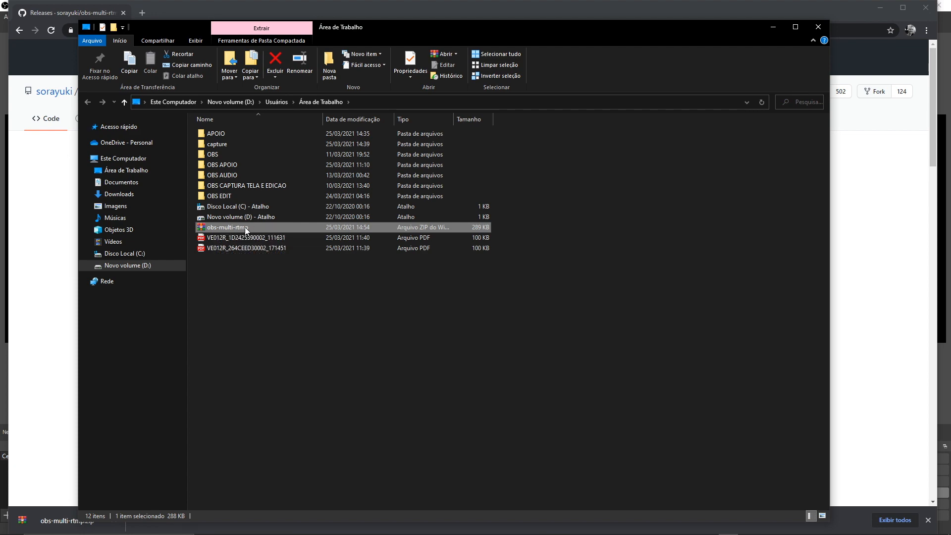
pyautogui.rightClick(231, 227)
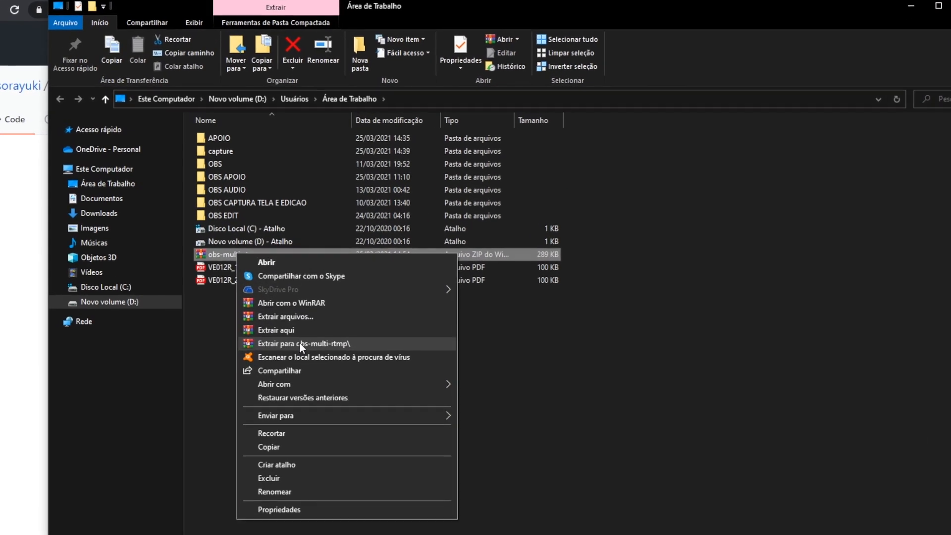
pyautogui.click(325, 375)
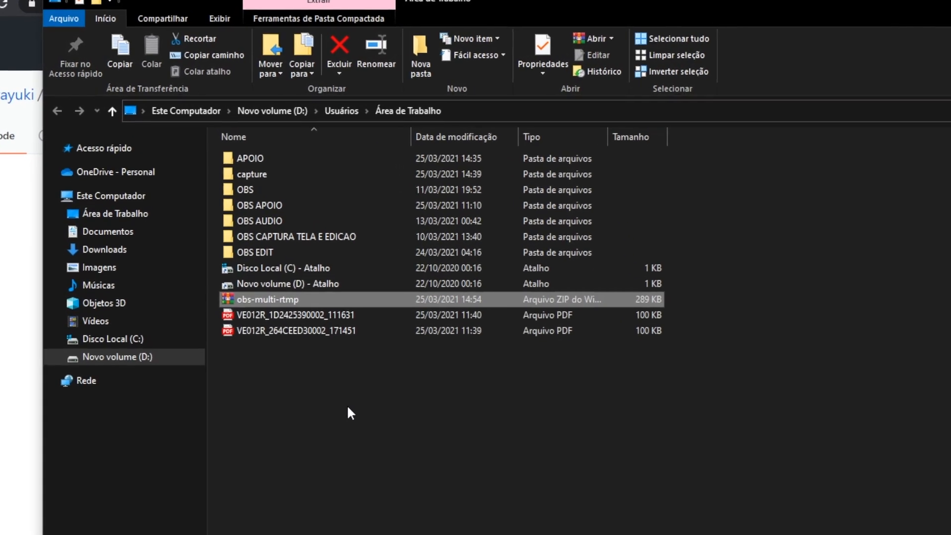
pyautogui.click(294, 289)
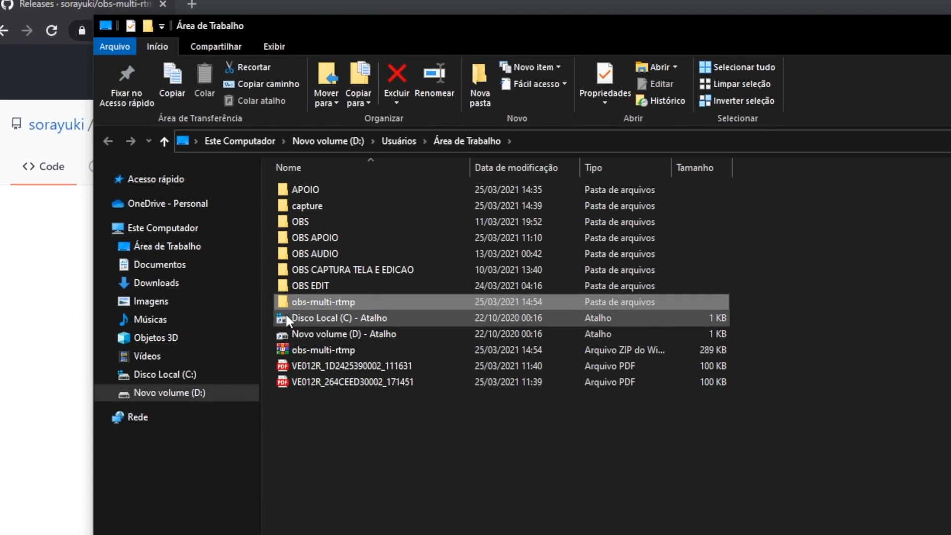
# Run obs-multi-rtmp-setup from the extracted folder and install the plugin in C:\ProgramData\obs-studio\plugins\obs-multi-rtmp.
pyautogui.doubleClick(281, 300)
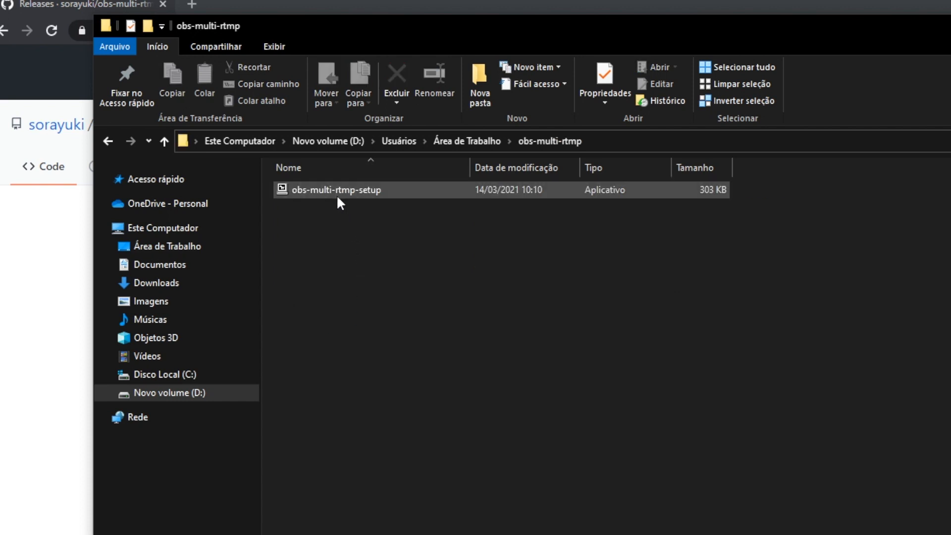
pyautogui.click(340, 194)
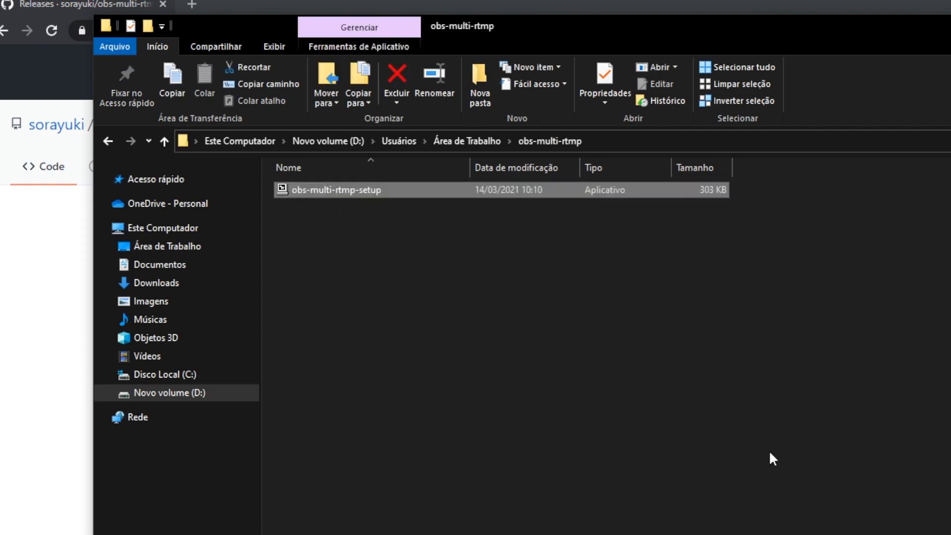
pyautogui.doubleClick(320, 186)
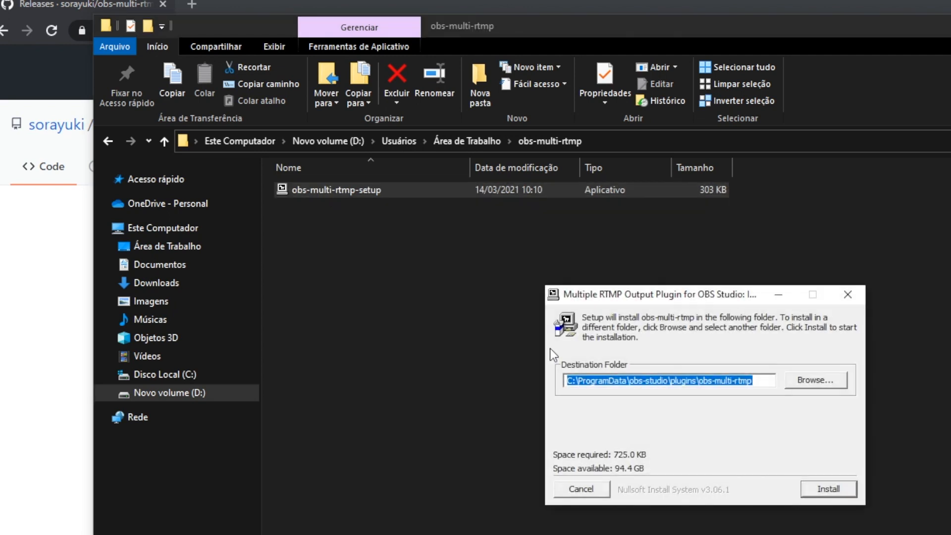
pyautogui.press('Return')
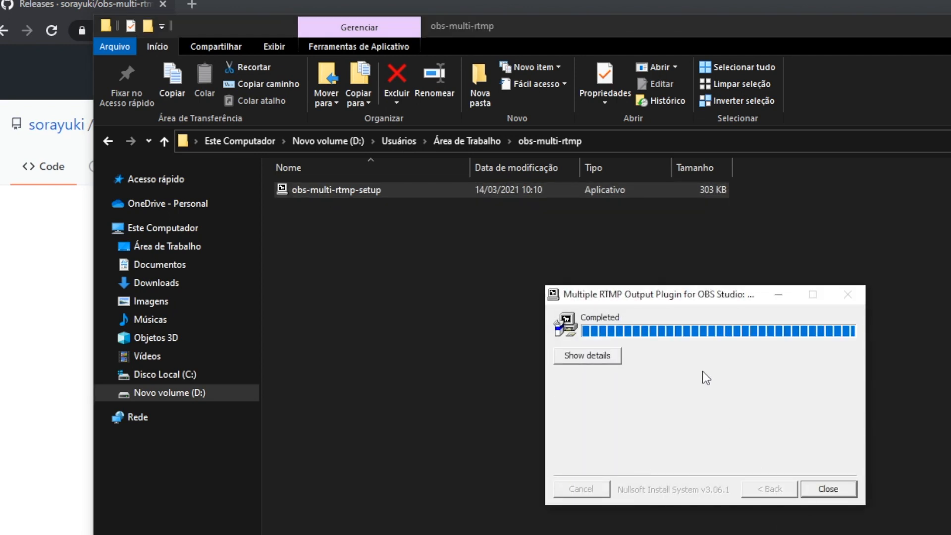
pyautogui.click(824, 491)
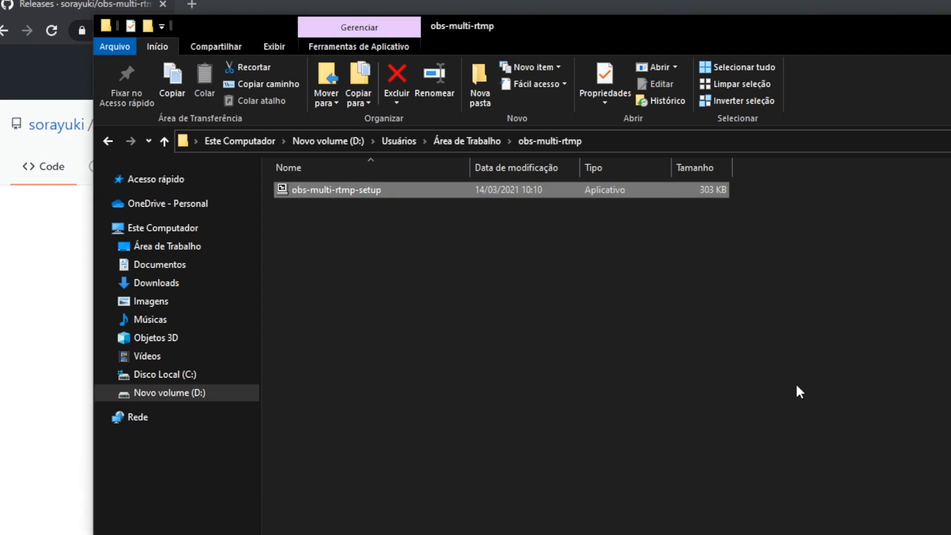
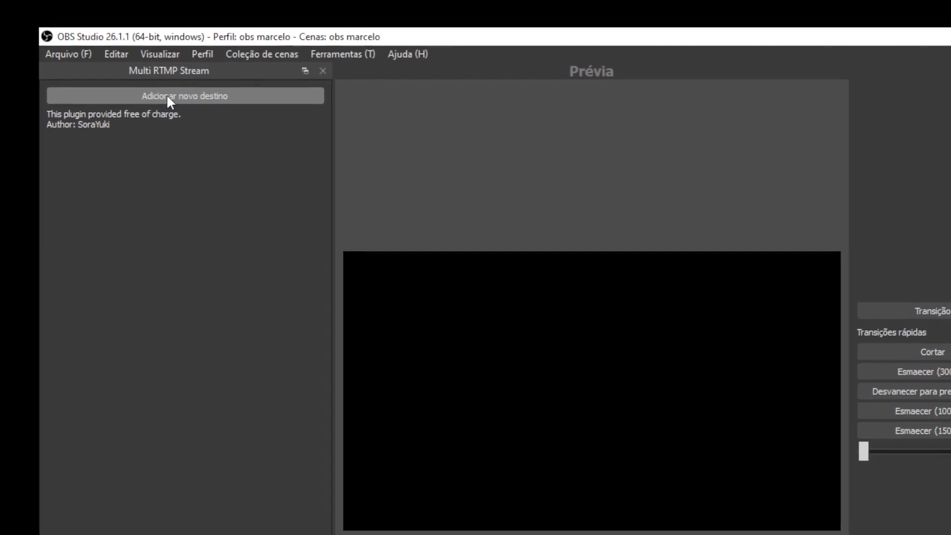
# Add a new Multi RTMP Stream target in OBS and name it with the streamer's first name followed by YOUTUBE.
pyautogui.click(183, 107)
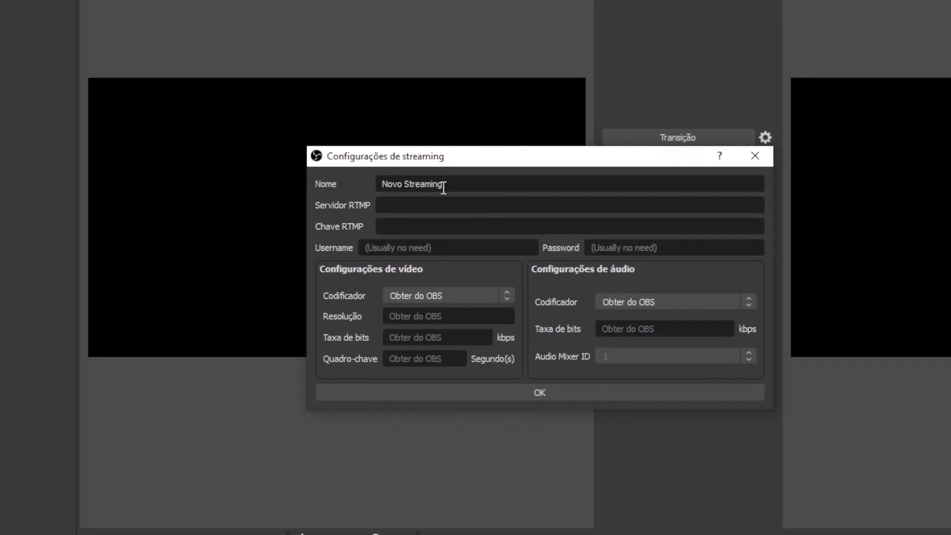
pyautogui.moveTo(443, 187); pyautogui.dragTo(338, 181)
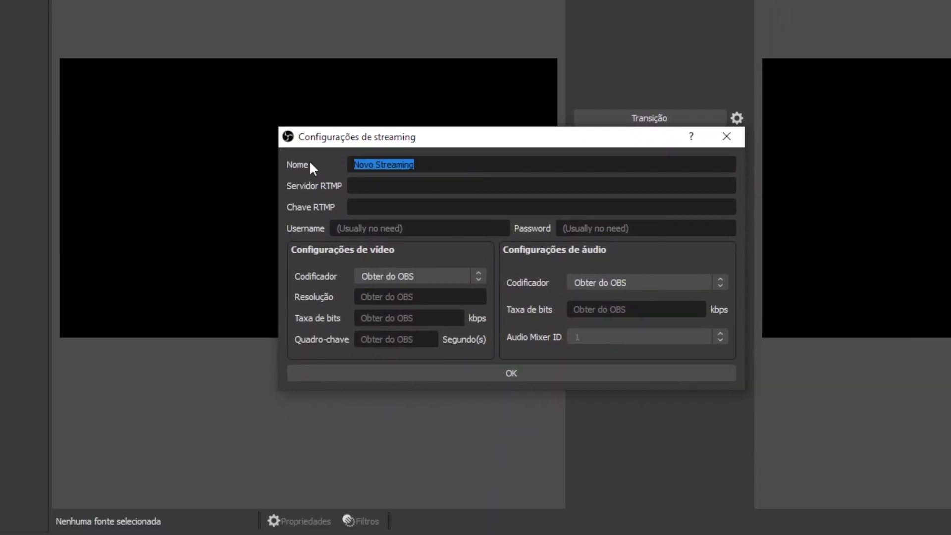
pyautogui.write('Marcelo Y')
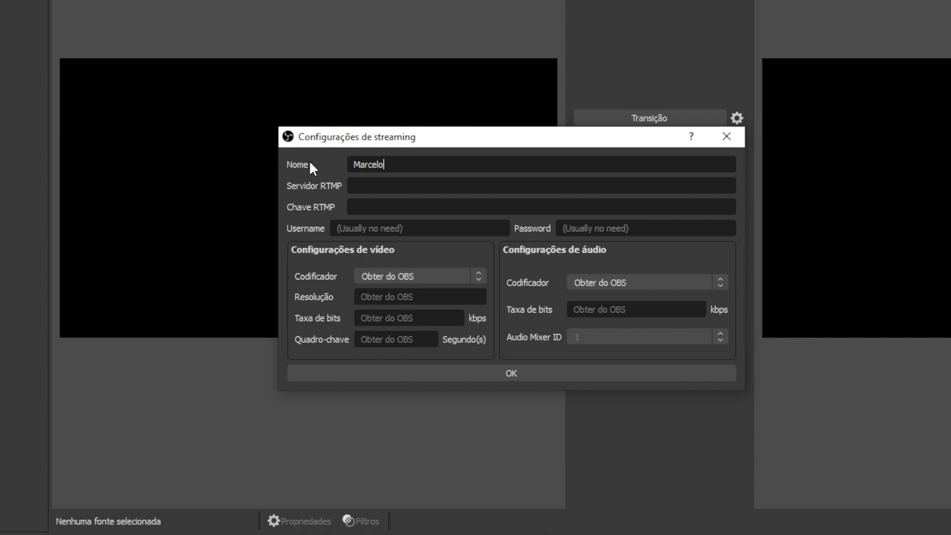
pyautogui.write('OUTUBE')
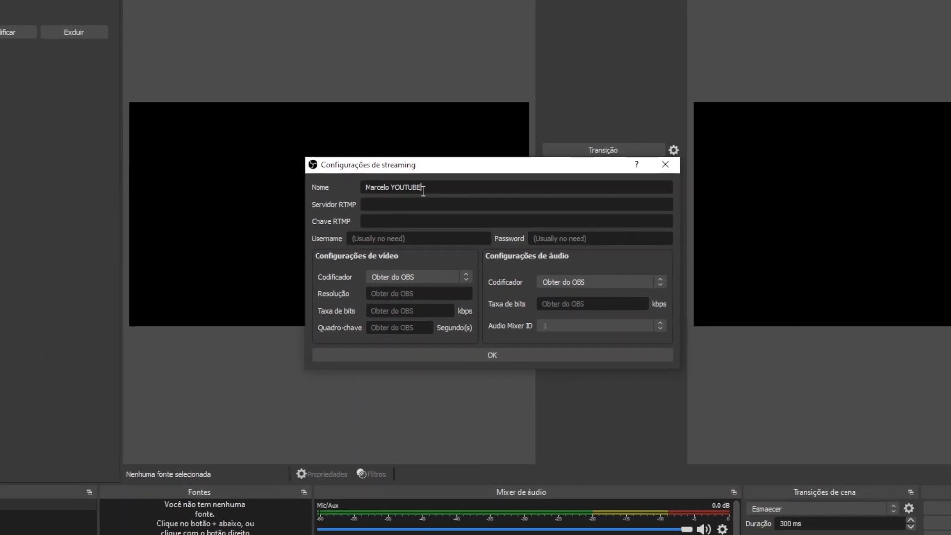
# Switch back to Chrome, load youtube.com, and open the live streaming setup in YouTube Studio.
pyautogui.hotkey('alt', 'Tab')
pyautogui.hotkey('alt', 'Tab')
pyautogui.hotkey('alt', 'Tab')
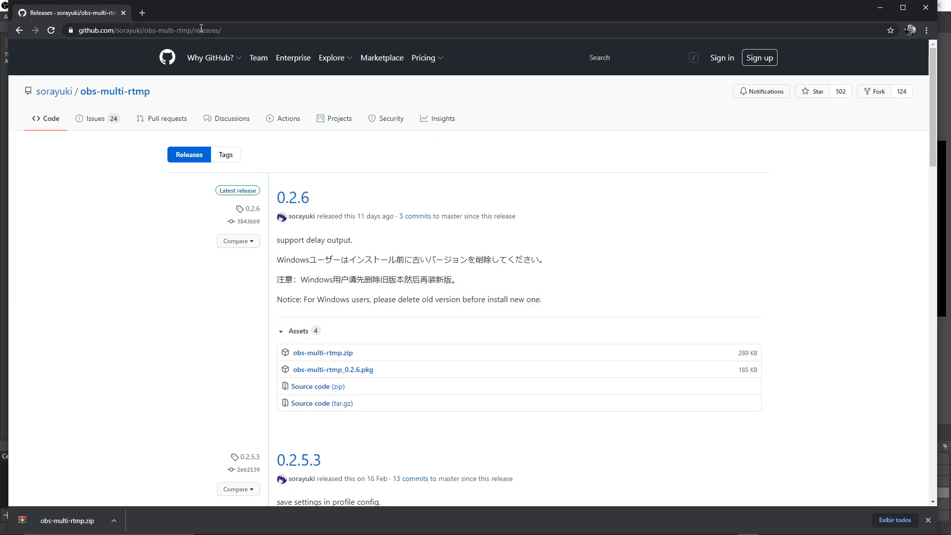
pyautogui.click(201, 28)
pyautogui.write('yout')
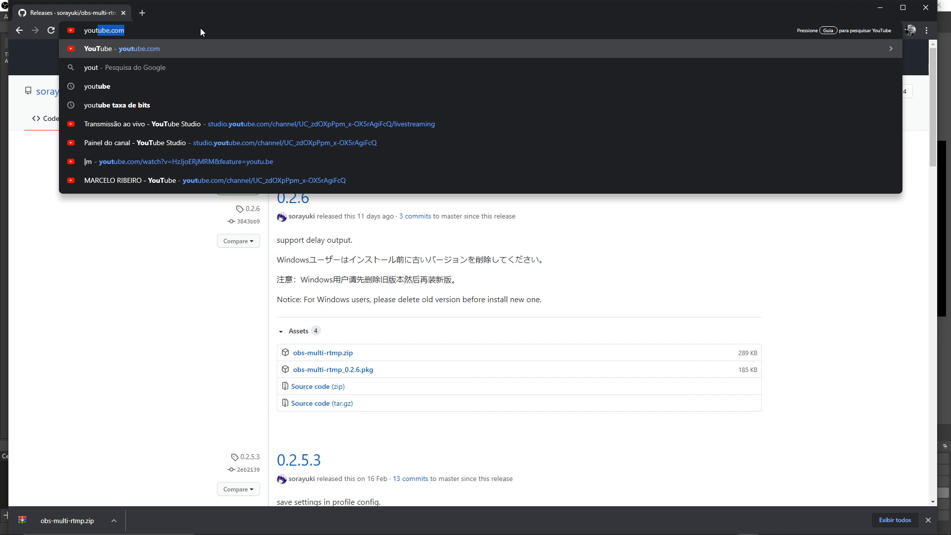
pyautogui.press('Return')
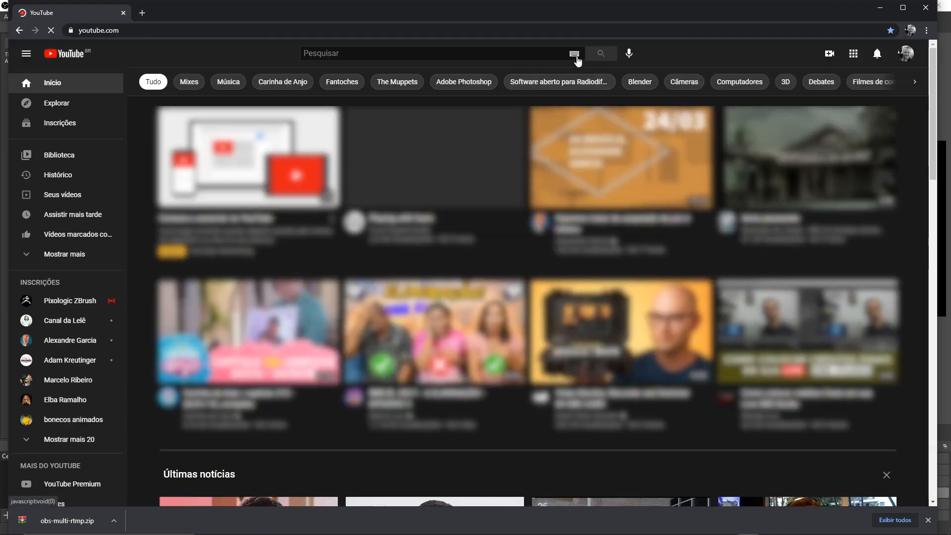
pyautogui.click(831, 56)
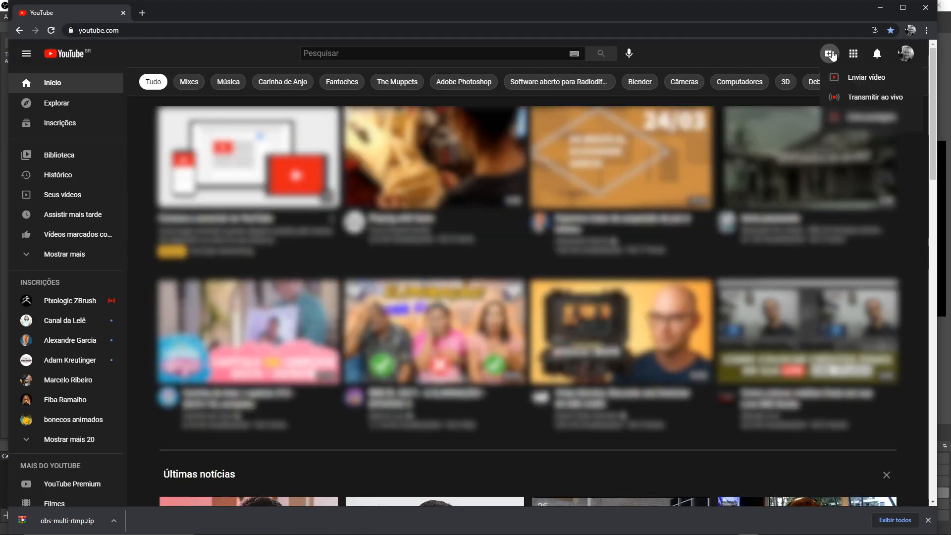
pyautogui.click(842, 119)
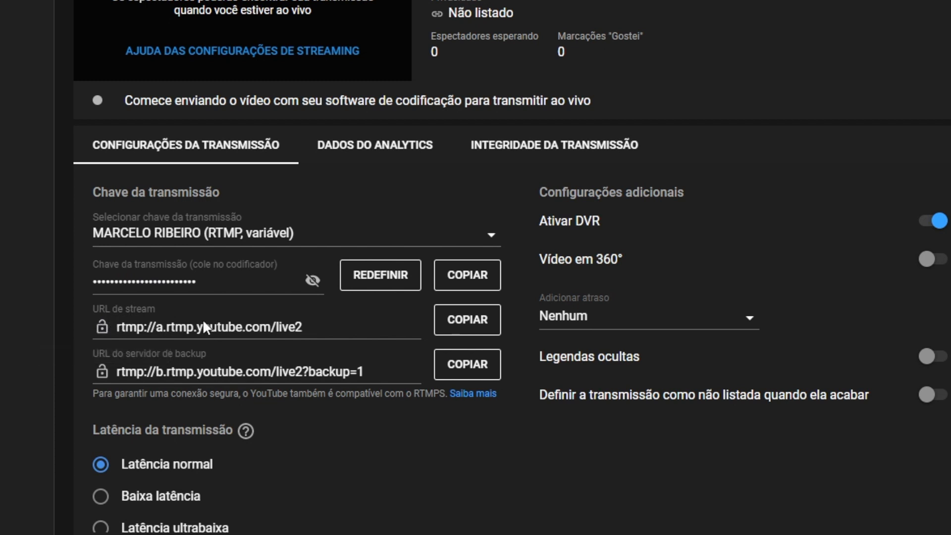
# Copy YouTube's stream URL and set it as the target's RTMP server in OBS: rtmp://a.rtmp.youtube.com/live2.
pyautogui.click(475, 317)
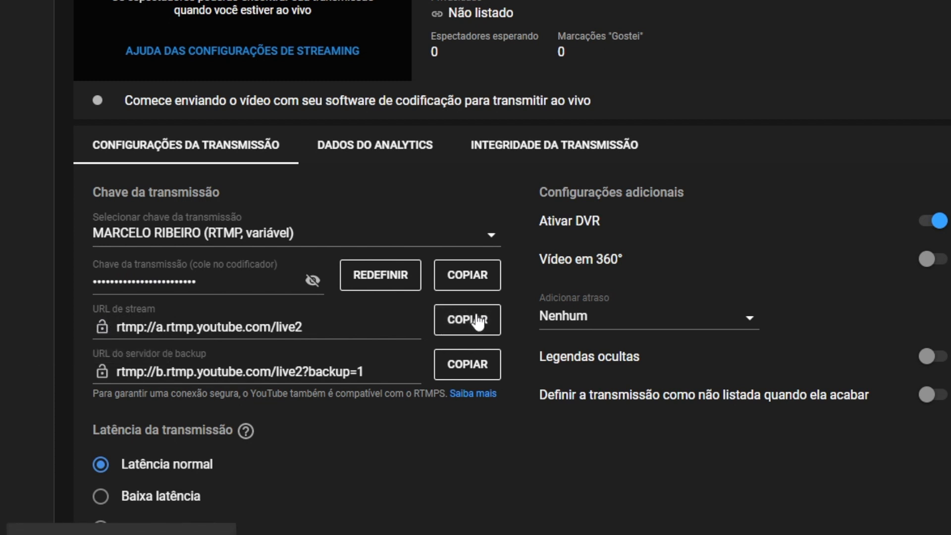
pyautogui.hotkey('alt', 'Tab')
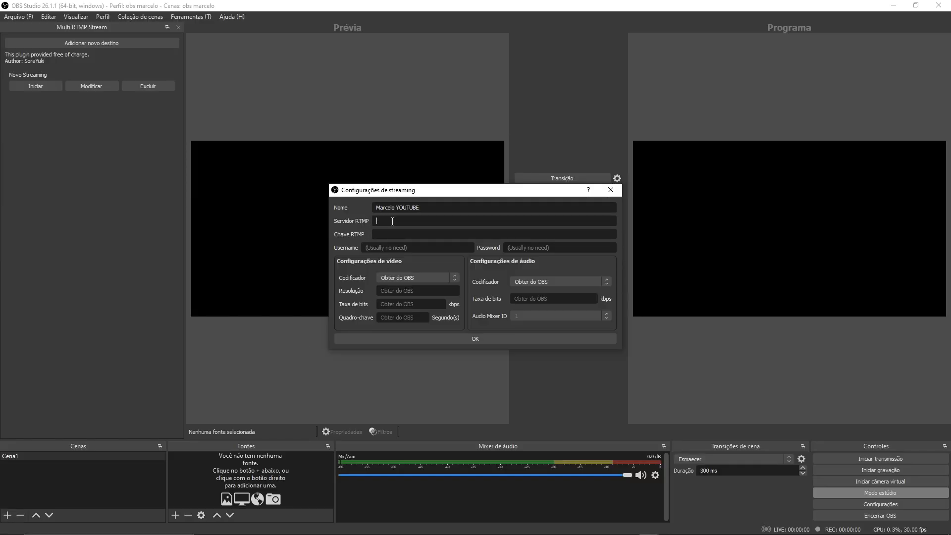
pyautogui.write('rtmp://a.rtmp.youtube.com/live2')
# Copy the stream key from YouTube Studio and paste it as the target's RTMP key in OBS.
pyautogui.hotkey('alt', 'Tab')
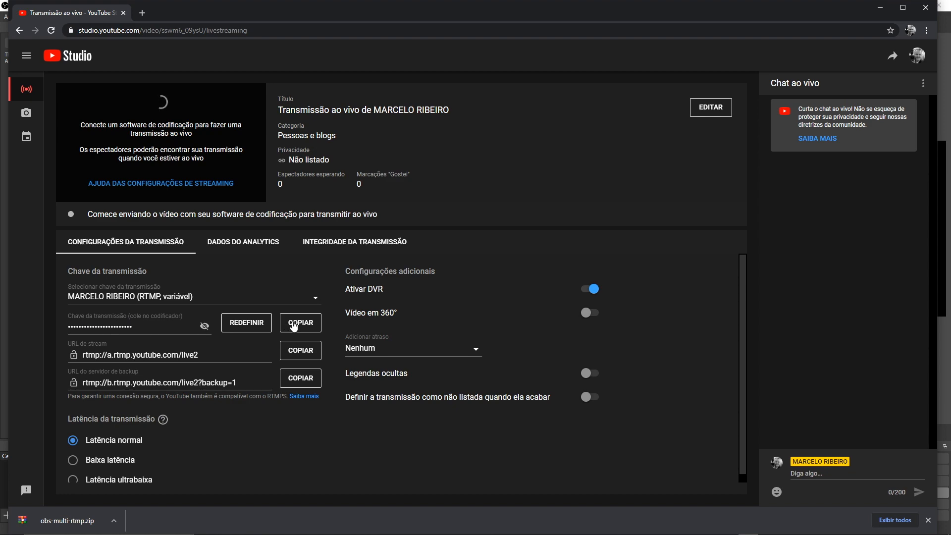
pyautogui.click(293, 324)
pyautogui.hotkey('alt', 'Tab')
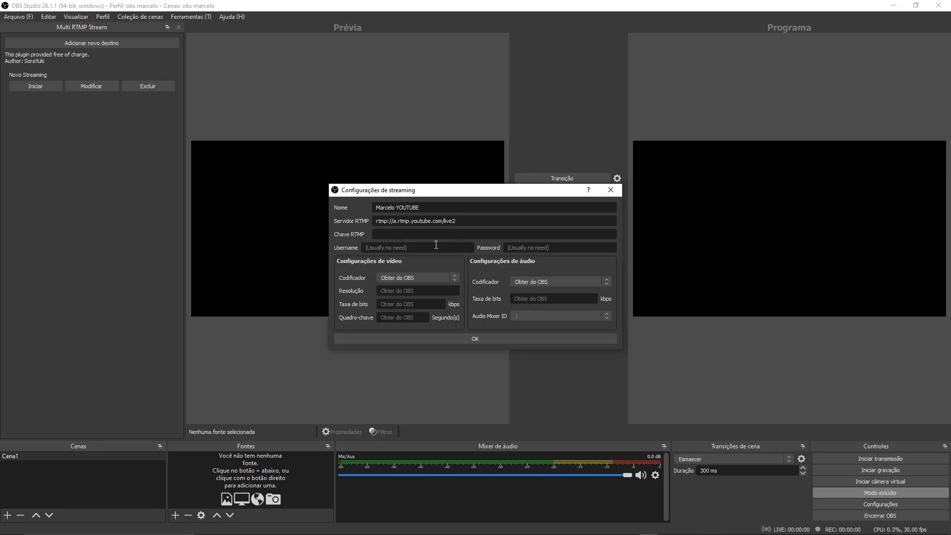
pyautogui.click(381, 237)
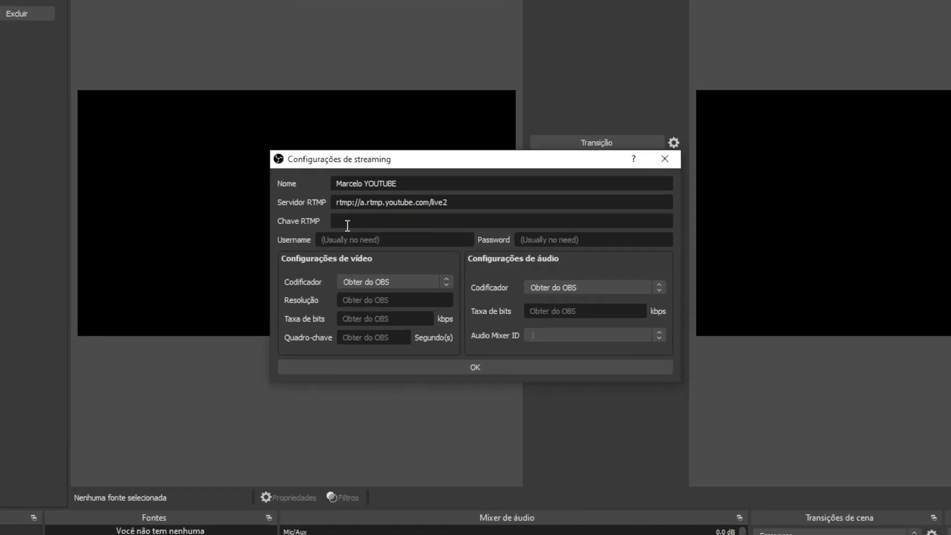
pyautogui.hotkey('ctrl', 'v')
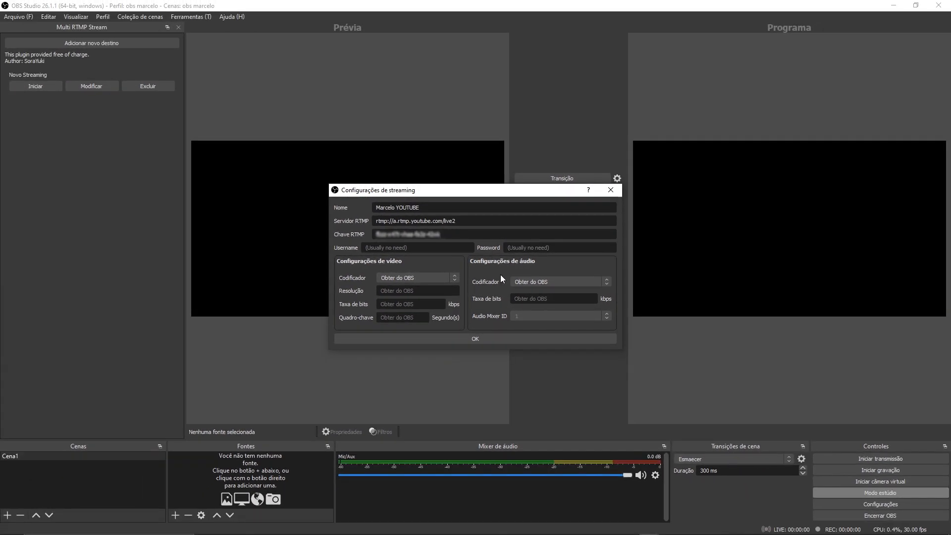
# Save the YouTube target, add another Multi RTMP Stream target and name it with the streamer's first name followed by FACEBOOK.
pyautogui.click(483, 338)
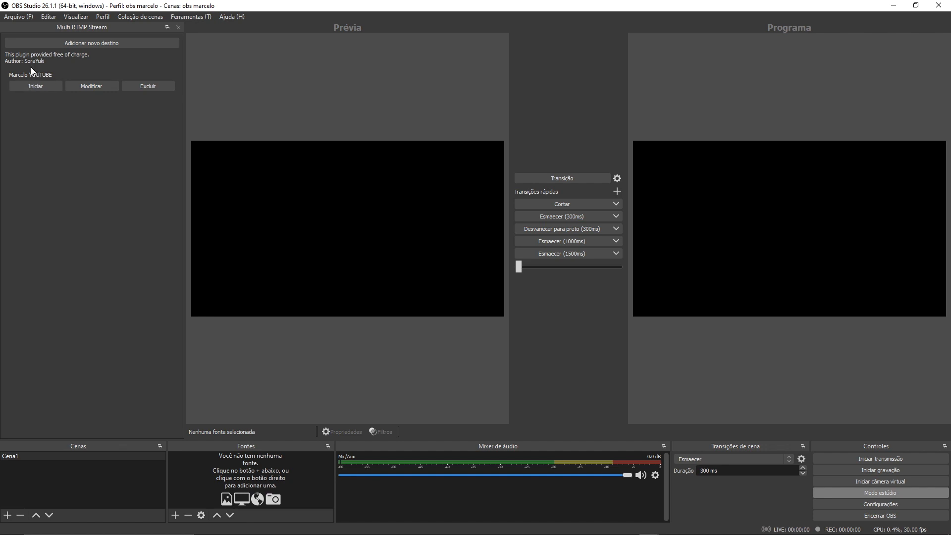
pyautogui.click(94, 42)
pyautogui.moveTo(415, 207); pyautogui.dragTo(340, 197)
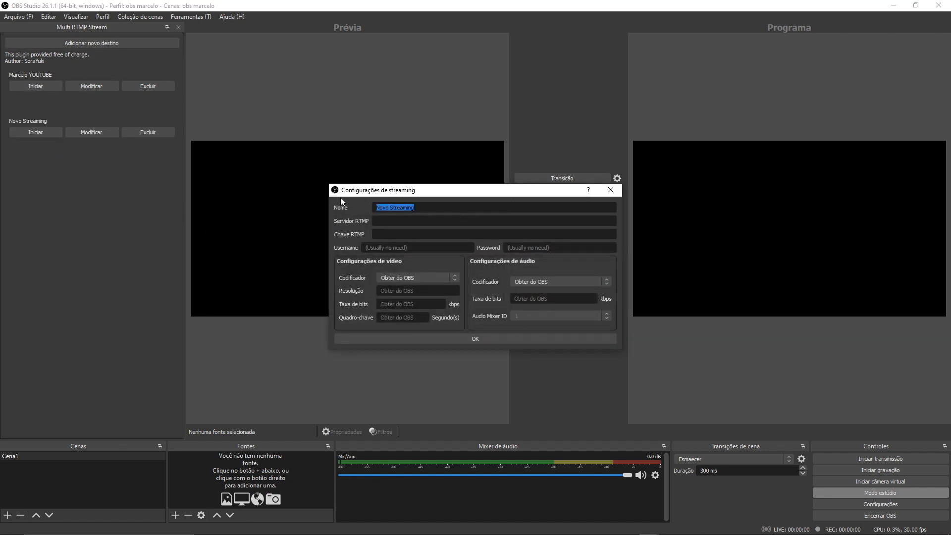
pyautogui.write('MarcelloFACEBOOKJ')
pyautogui.press('BackSpace')
# Switch to Chrome, open the streamer's Facebook profile in a new tab and set up a live video that uses a stream key.
pyautogui.hotkey('alt', 'Tab')
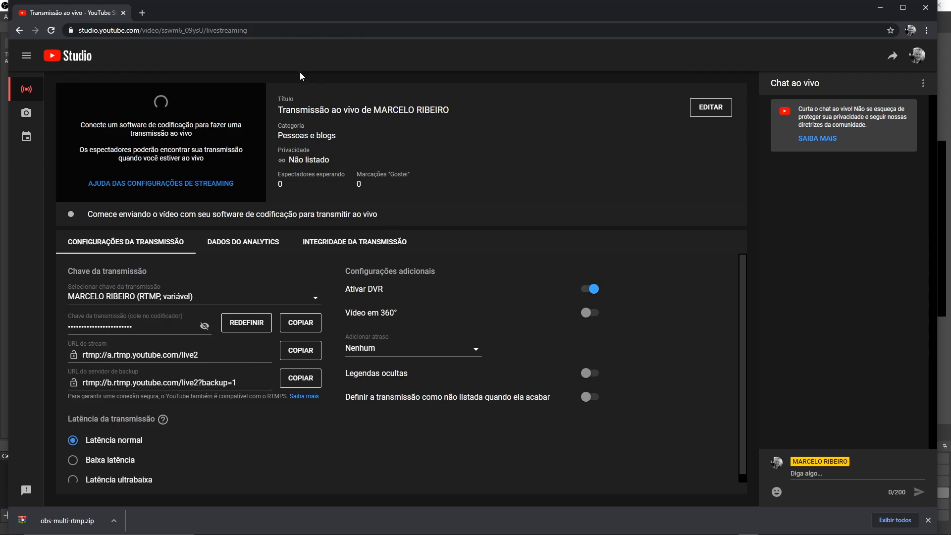
pyautogui.click(142, 12)
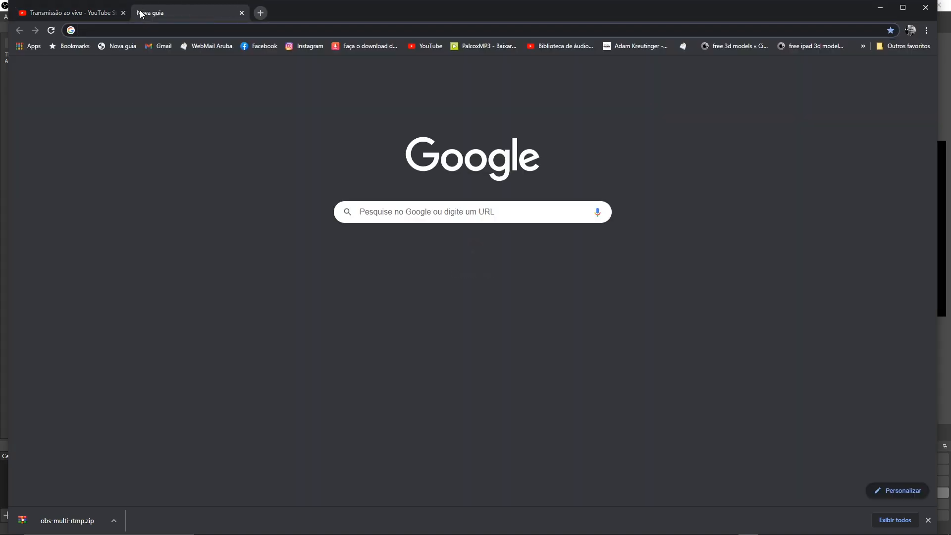
pyautogui.click(256, 46)
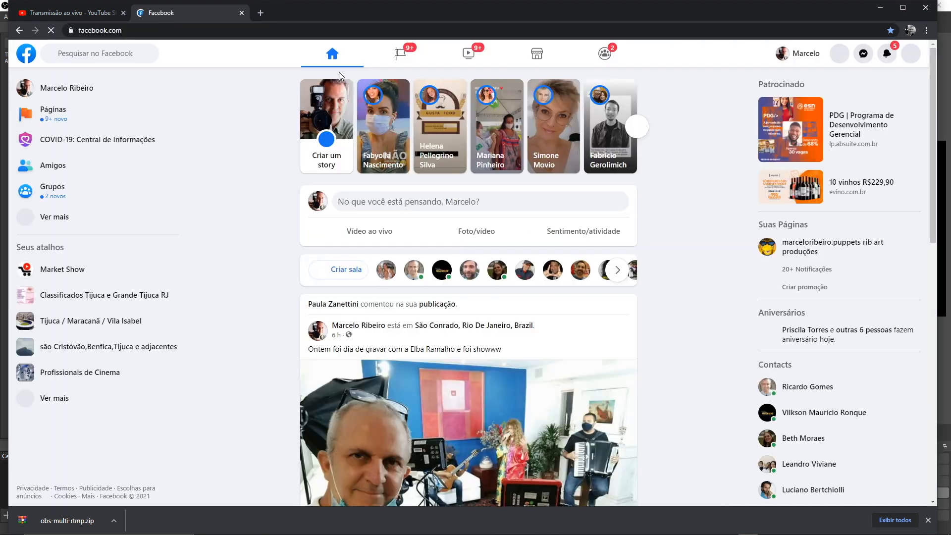
pyautogui.click(148, 88)
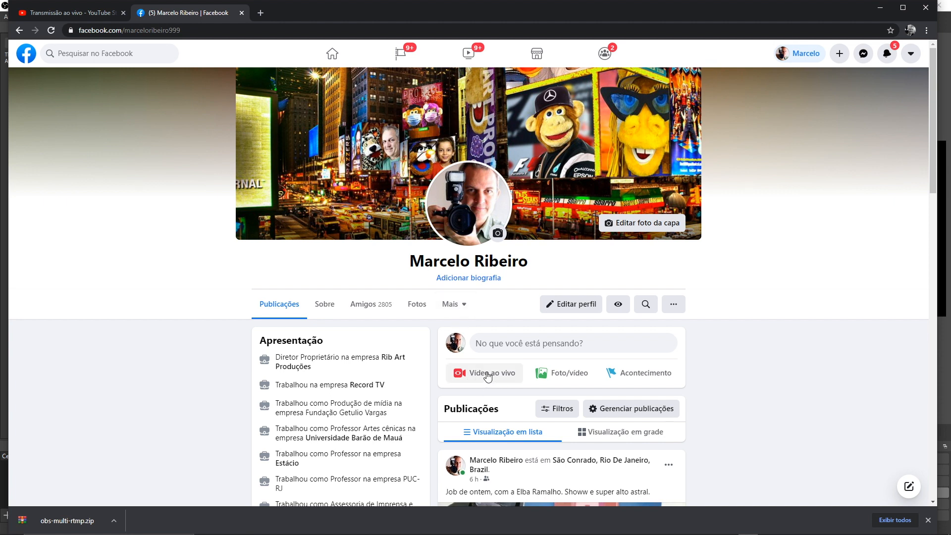
pyautogui.click(486, 376)
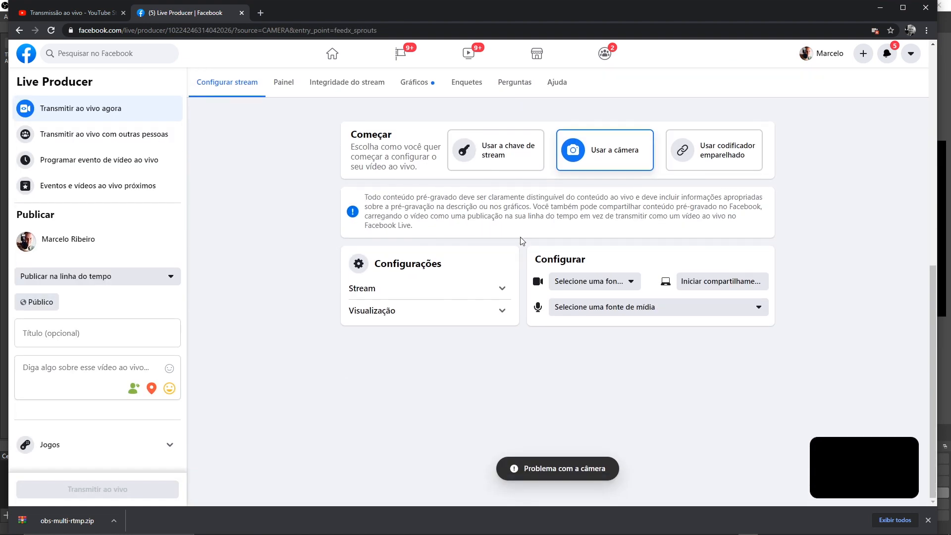
pyautogui.click(484, 153)
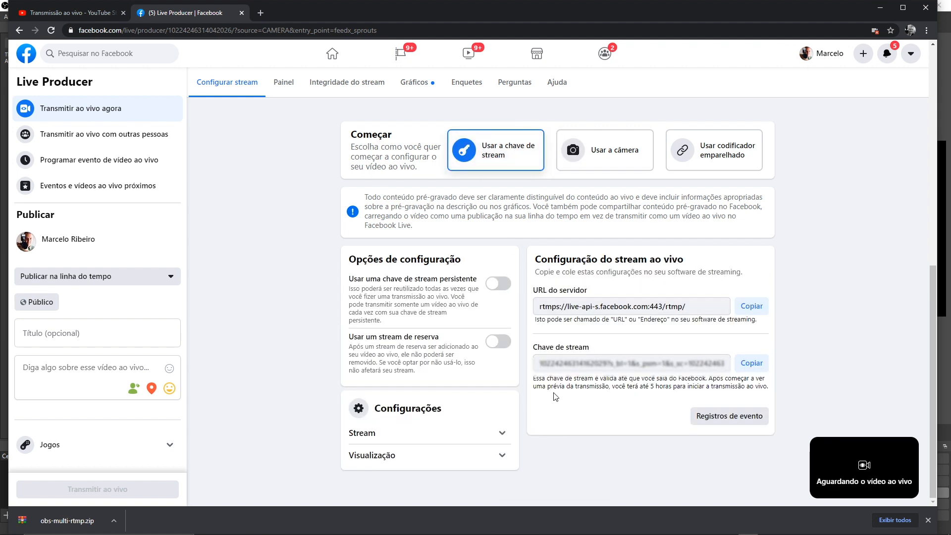
pyautogui.click(749, 306)
pyautogui.hotkey('alt', 'Tab')
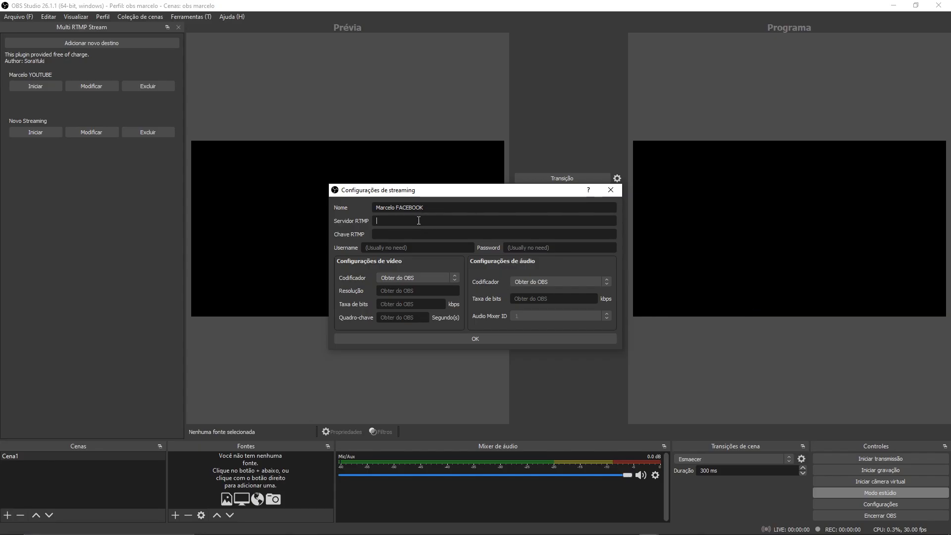
pyautogui.write('rtmps://live-api-s.facebook.com:443/rtmp/')
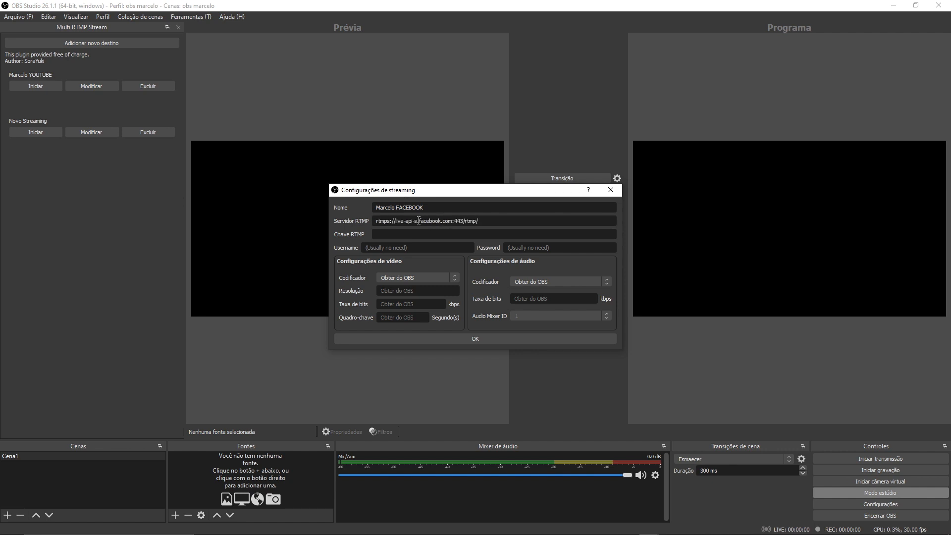
# Copy the stream key from Facebook Live Producer, paste it as the target's RTMP key in OBS and save the target.
pyautogui.hotkey('alt', 'Tab')
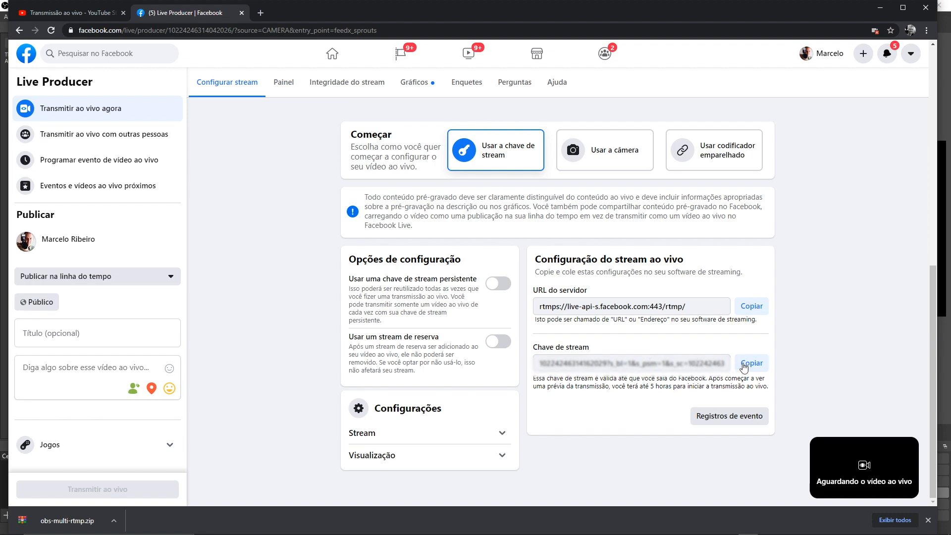
pyautogui.click(744, 366)
pyautogui.hotkey('alt', 'Tab')
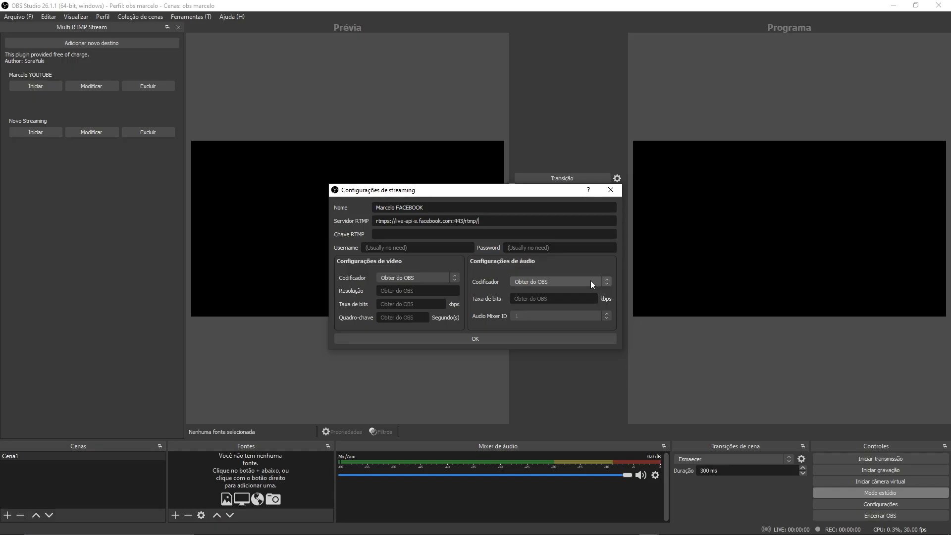
pyautogui.click(397, 234)
pyautogui.hotkey('ctrl', 'v')
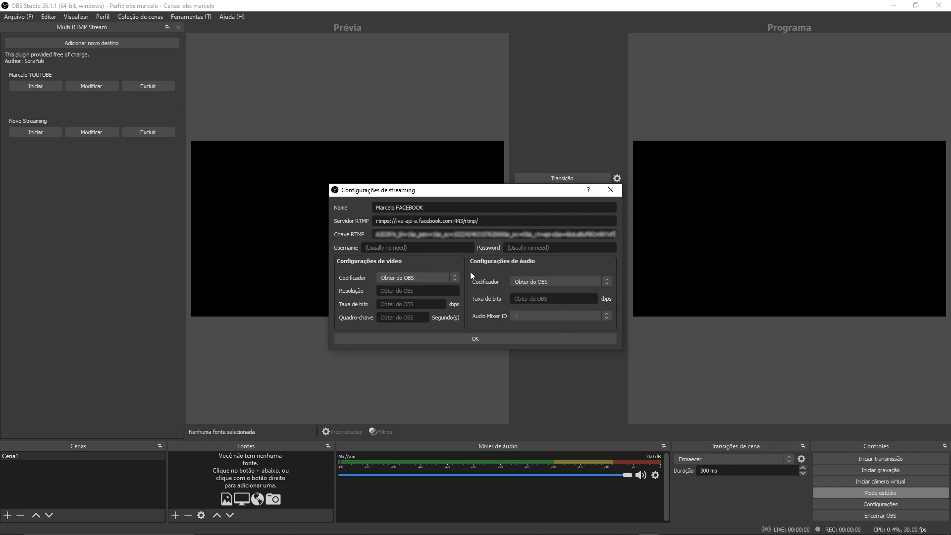
pyautogui.click(468, 338)
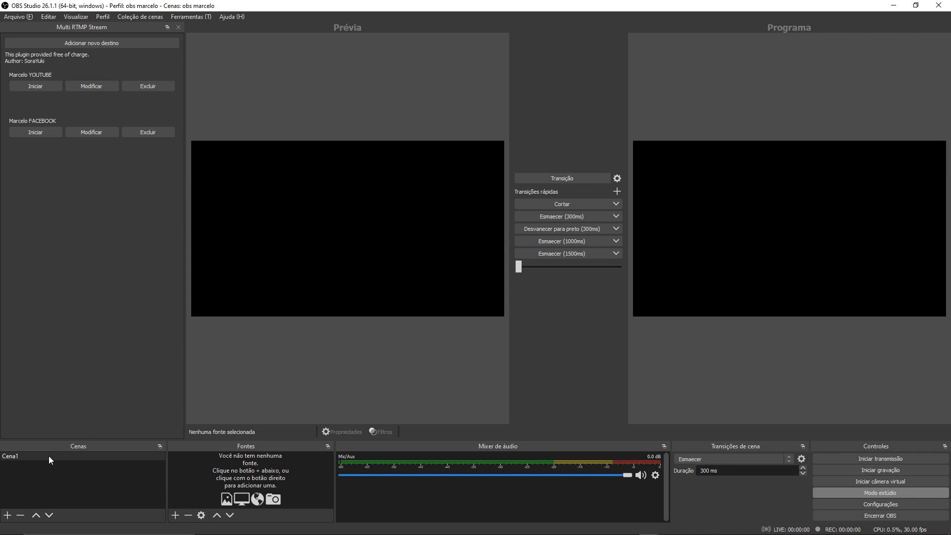
# Add a media source to Cena1 using drone_3.mp4 from the desktop's OBS folder, and cut it to the program output.
pyautogui.click(174, 515)
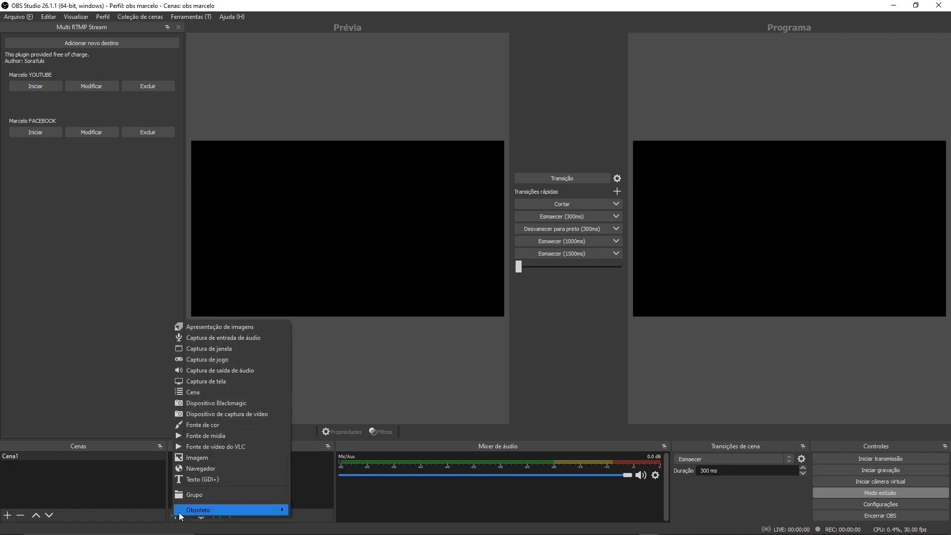
pyautogui.click(204, 435)
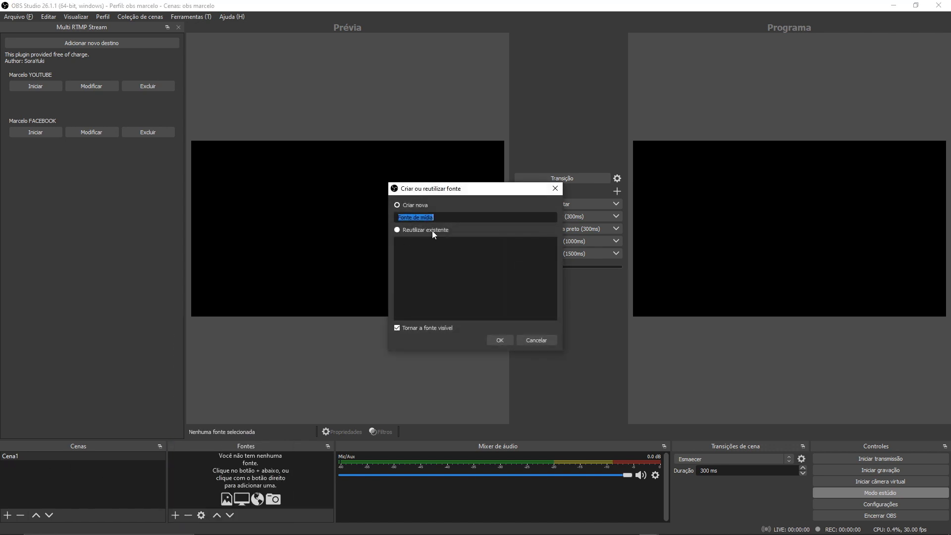
pyautogui.click(505, 340)
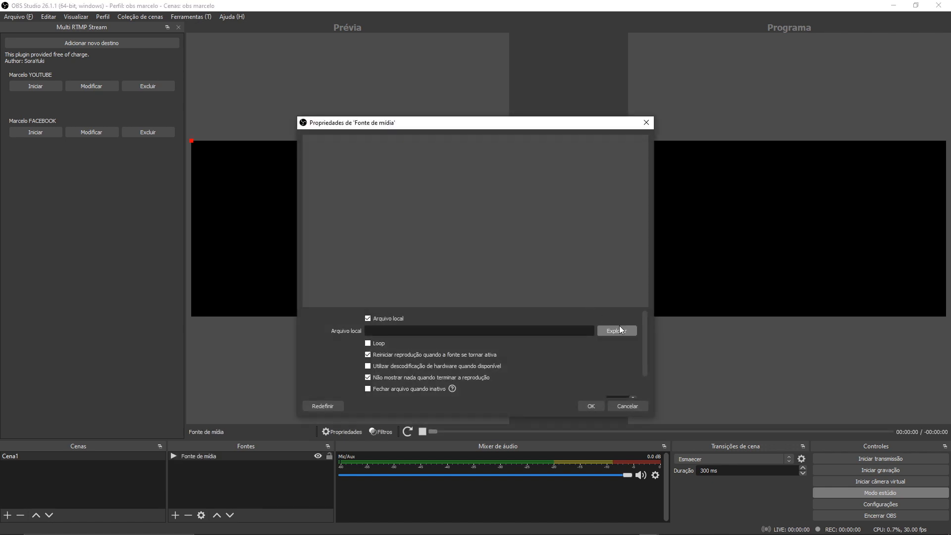
pyautogui.click(607, 334)
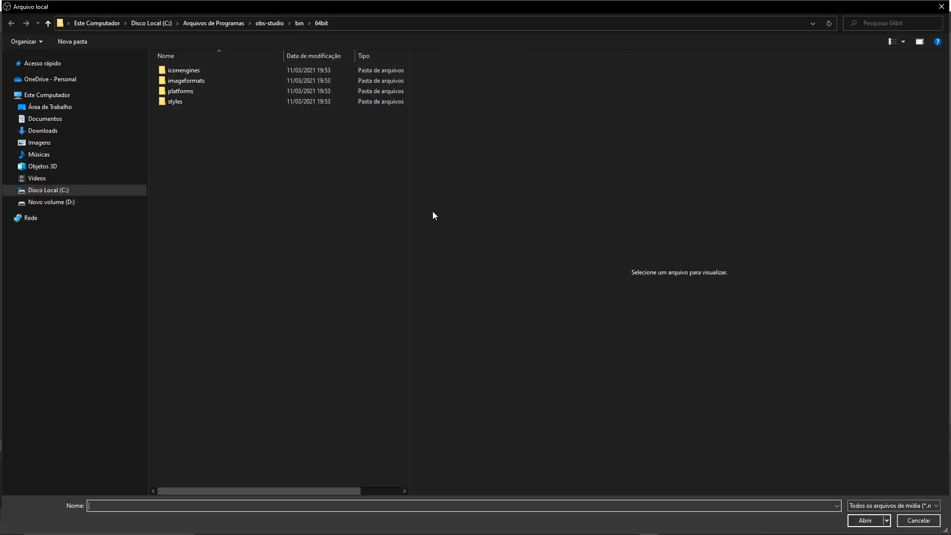
pyautogui.click(54, 106)
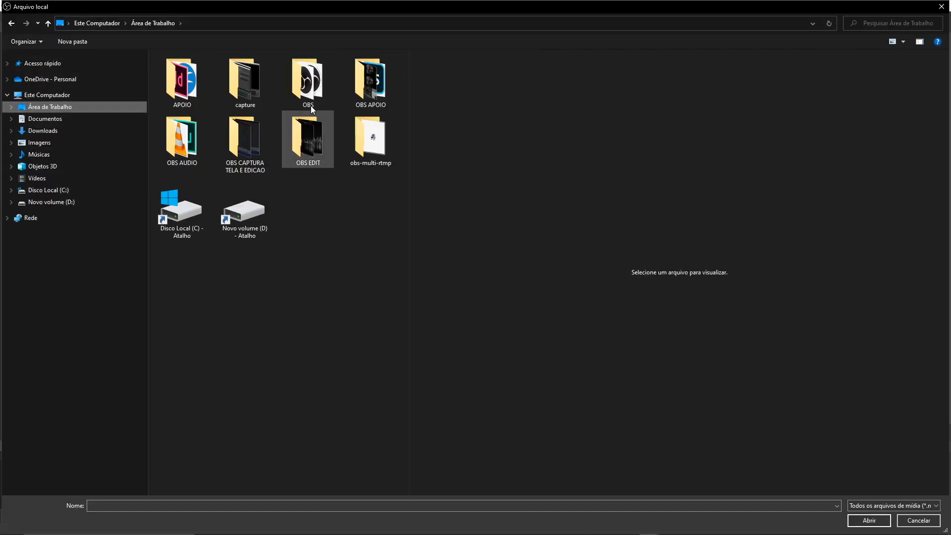
pyautogui.click(312, 90)
pyautogui.doubleClick(311, 87)
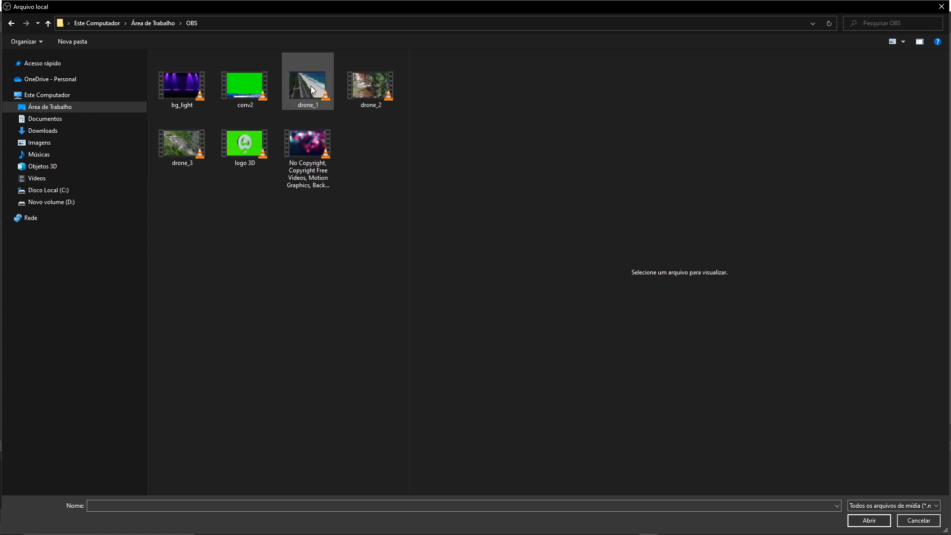
pyautogui.doubleClick(182, 141)
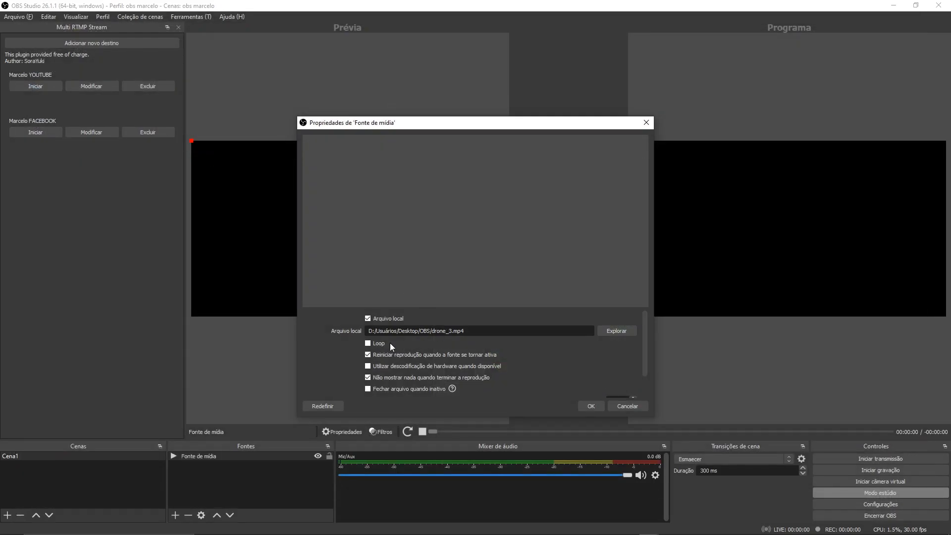
pyautogui.click(591, 406)
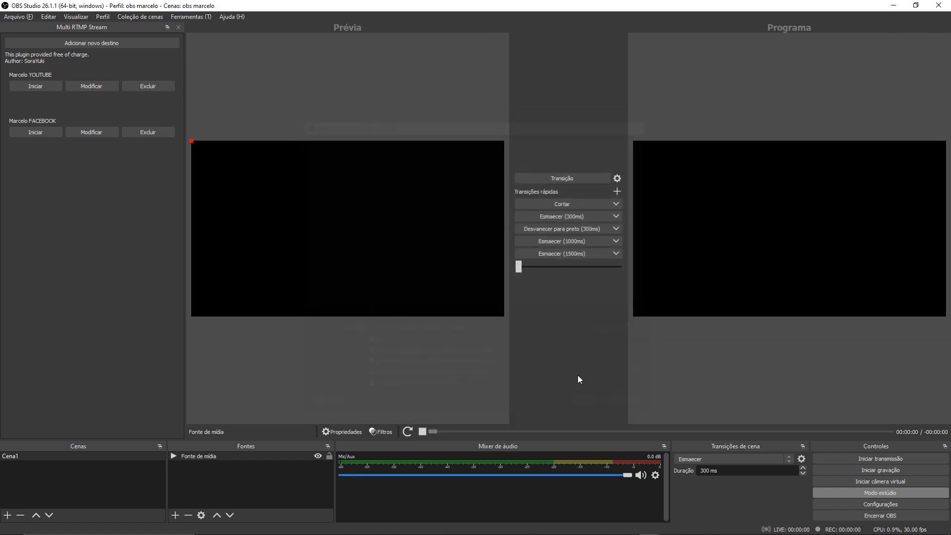
pyautogui.click(193, 457)
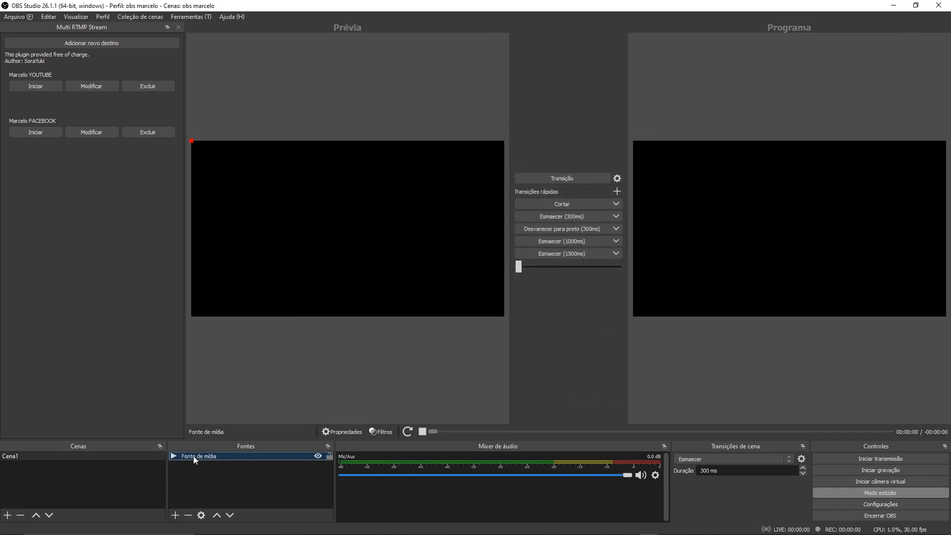
pyautogui.click(556, 202)
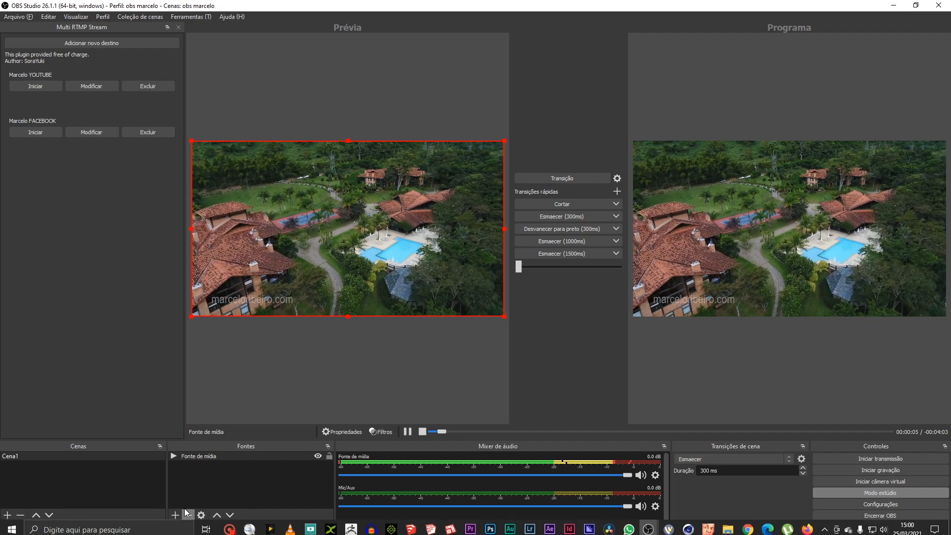
# Add an image source named qrcode to Cena1 using bg_qrcode.png from the OBS folder.
pyautogui.click(174, 518)
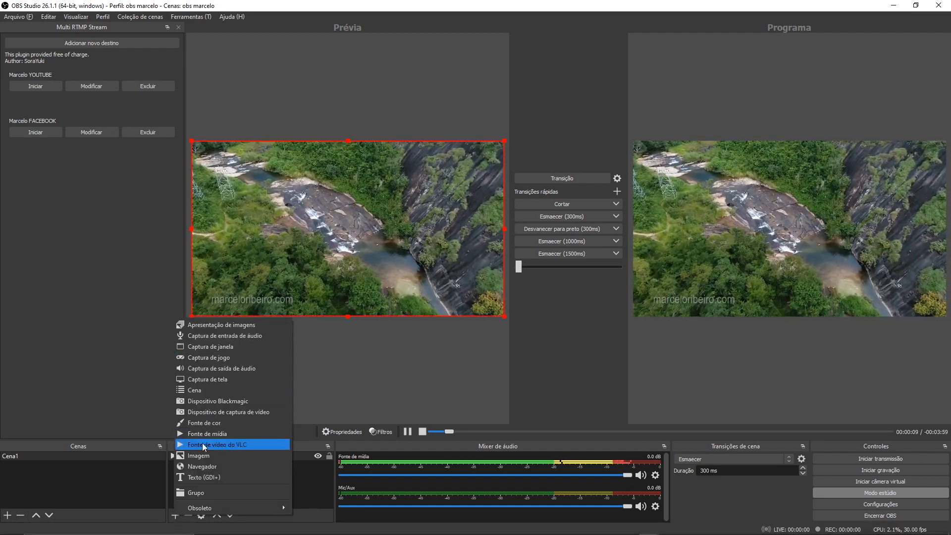
pyautogui.click(198, 455)
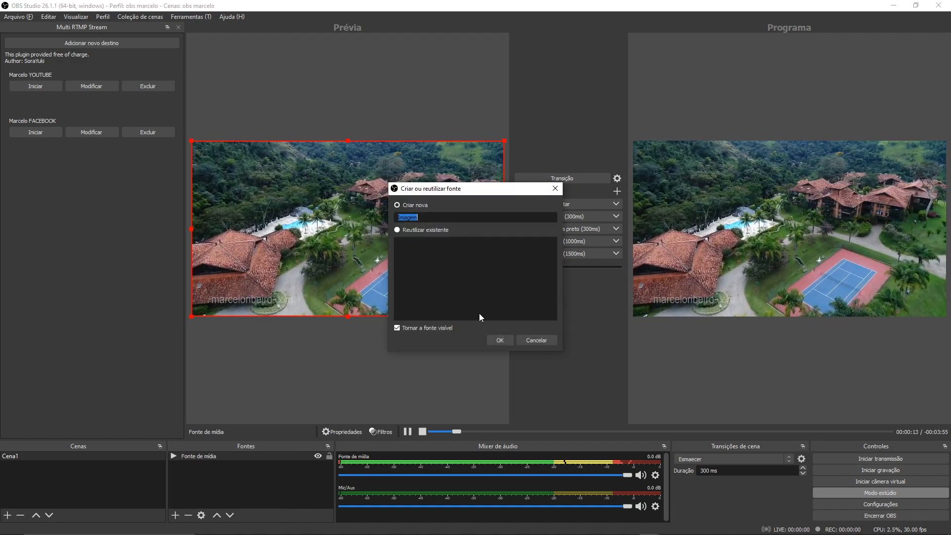
pyautogui.write('qrcode')
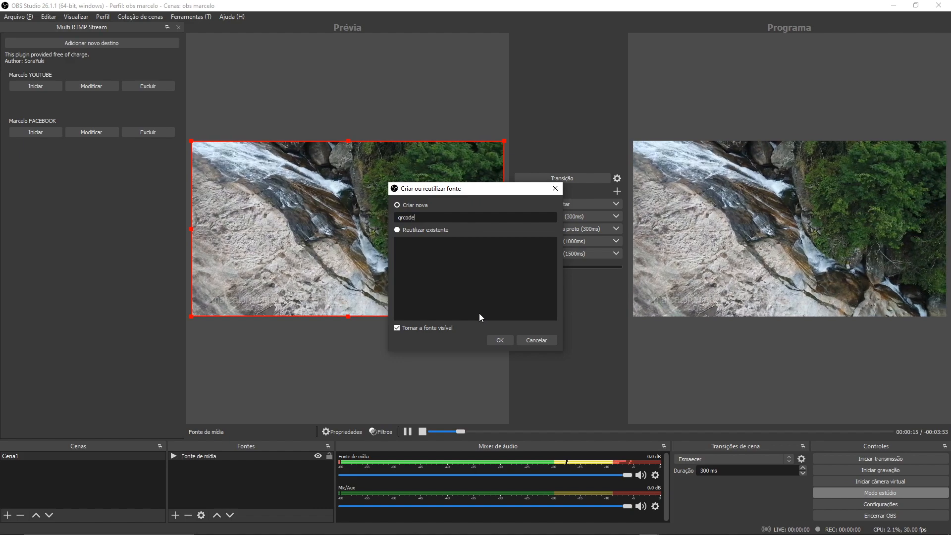
pyautogui.click(503, 340)
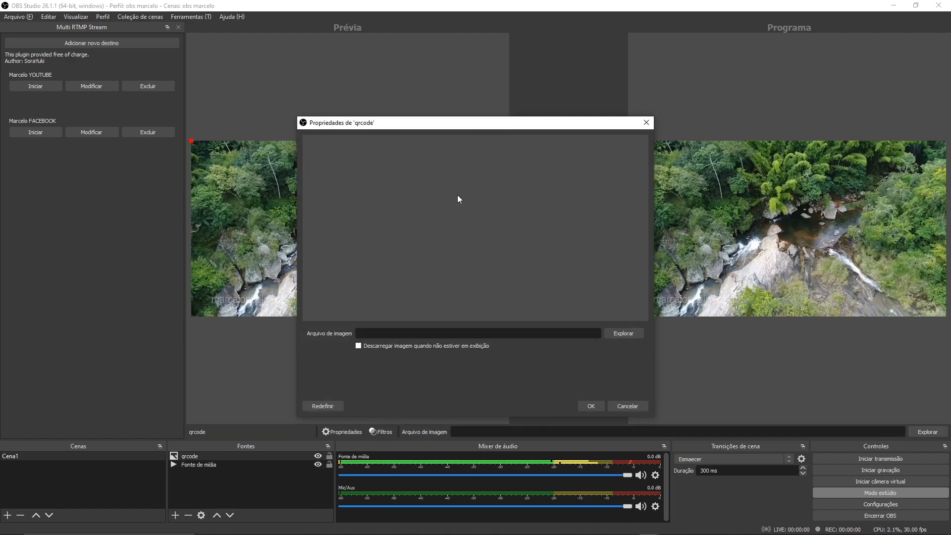
pyautogui.click(628, 338)
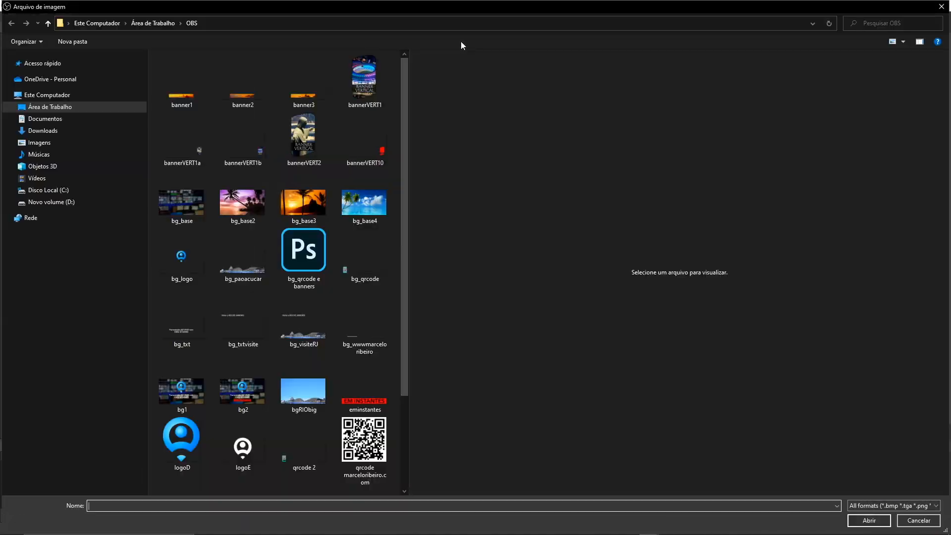
pyautogui.click(360, 255)
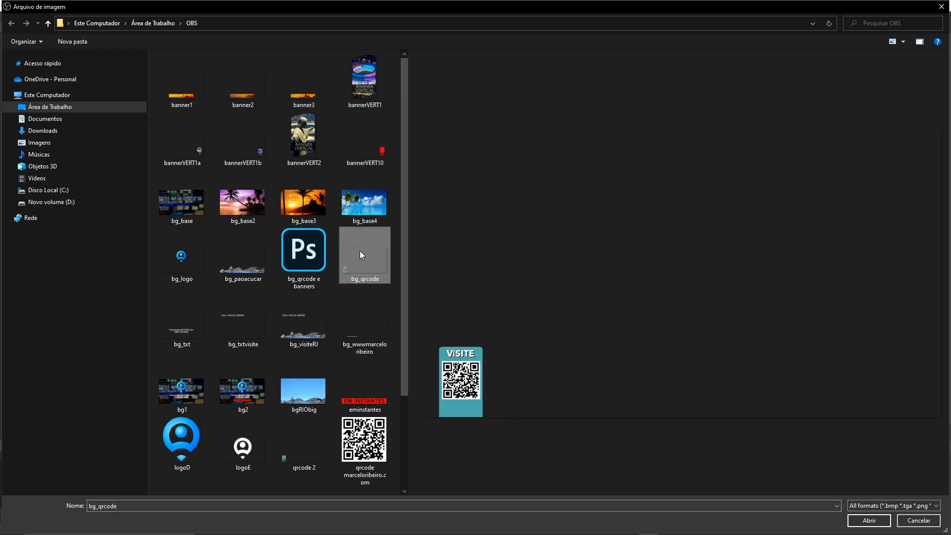
pyautogui.click(869, 519)
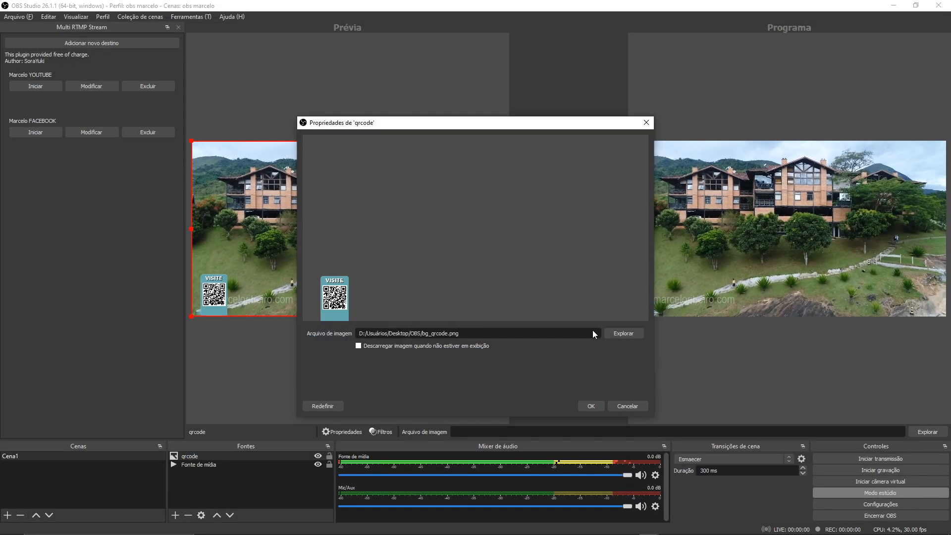
pyautogui.click(592, 404)
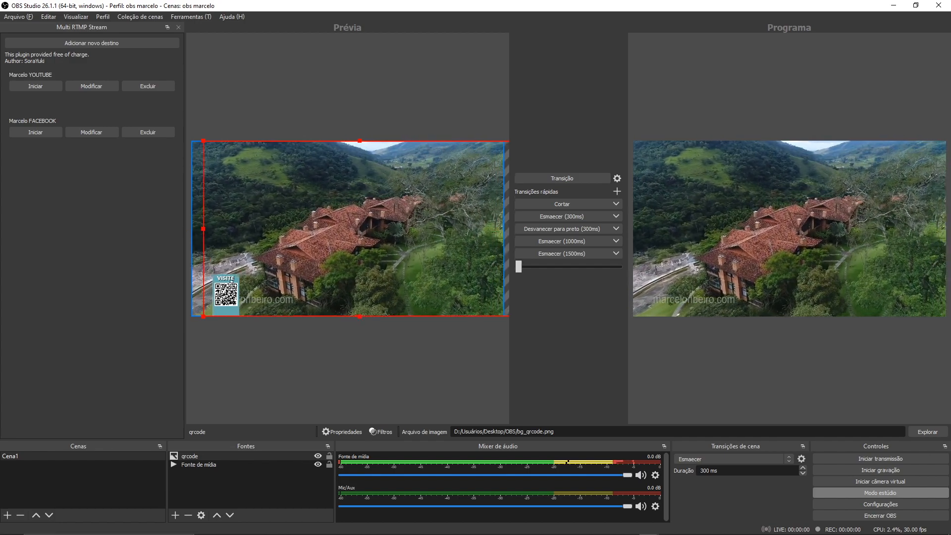
# Move the QR code to the lower-right corner of the scene and fade the change into the program over 1000 ms.
pyautogui.moveTo(219, 279); pyautogui.dragTo(455, 266)
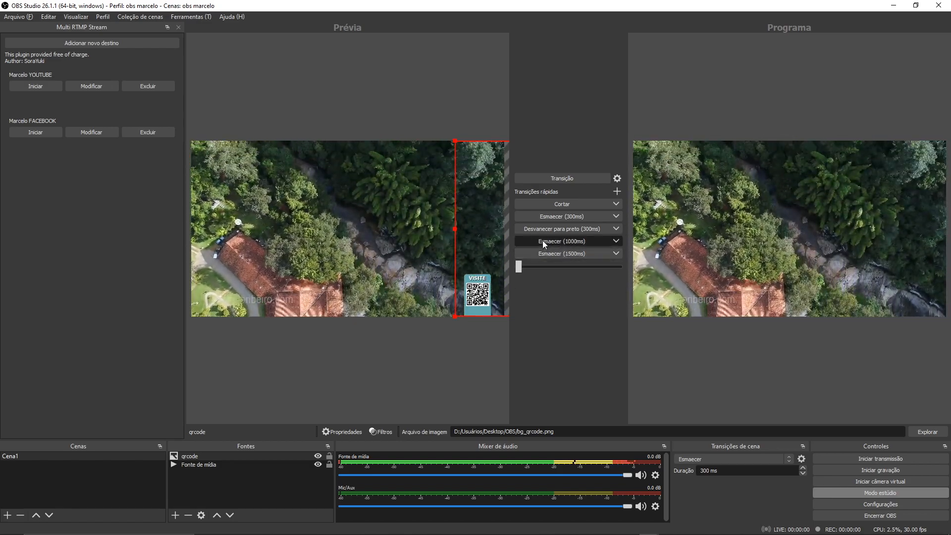
pyautogui.click(542, 240)
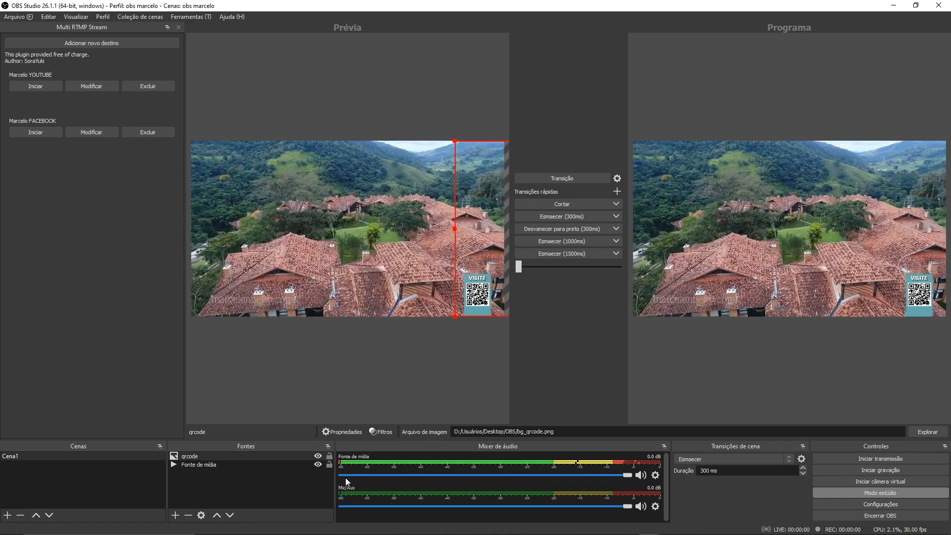
# Add a new image source to Cena1 using bg_logo.png from the OBS folder.
pyautogui.click(176, 515)
pyautogui.click(198, 453)
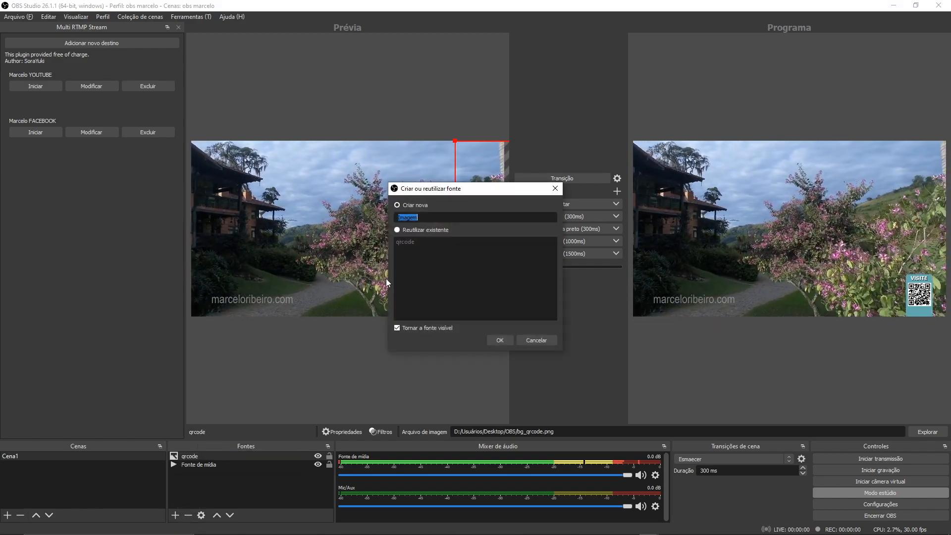
pyautogui.click(503, 340)
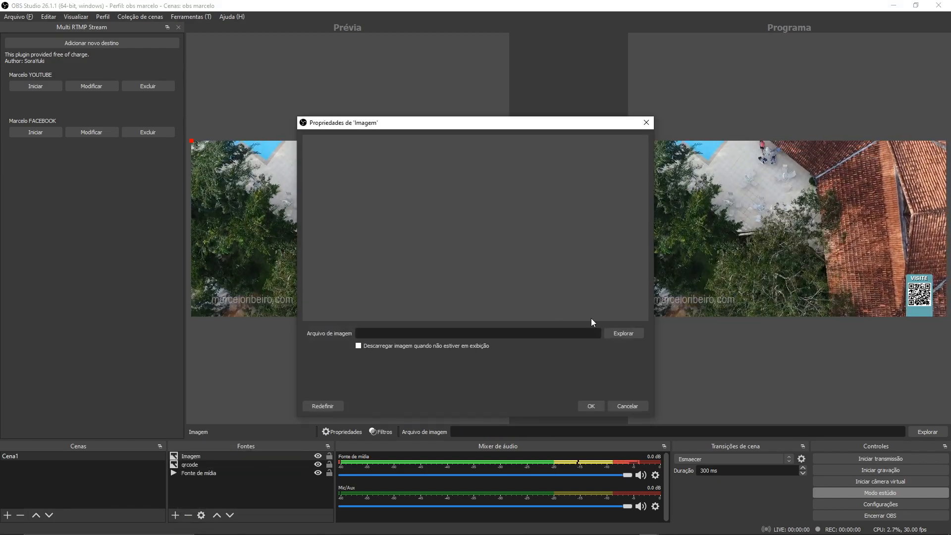
pyautogui.click(623, 333)
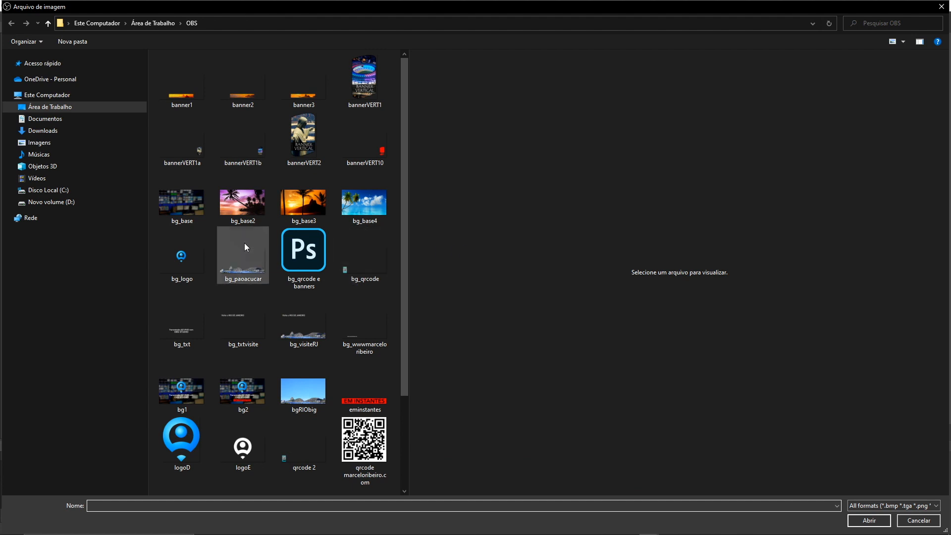
pyautogui.click(178, 260)
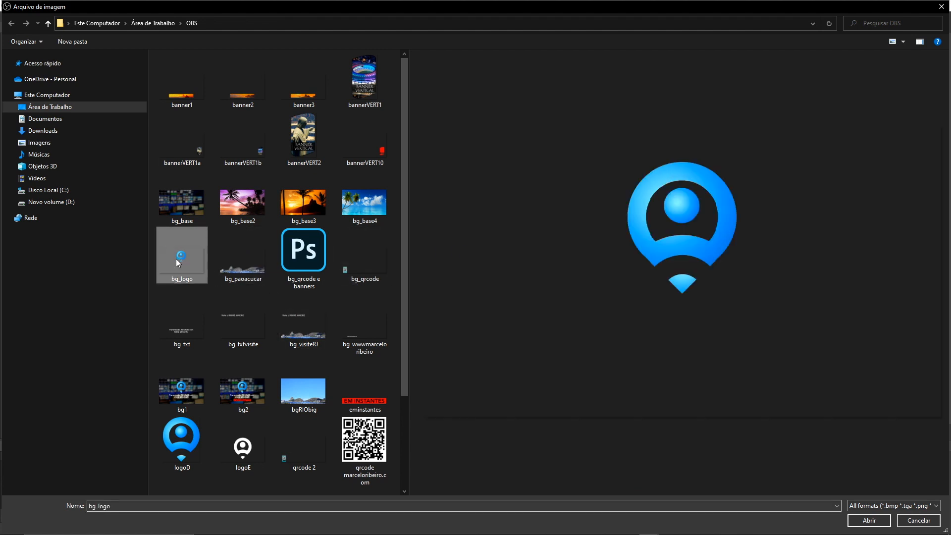
pyautogui.click(869, 520)
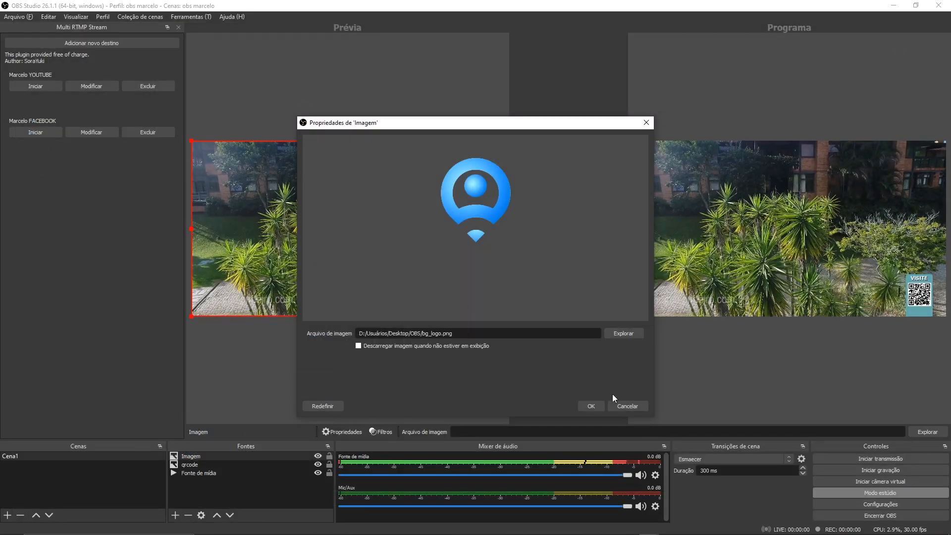
pyautogui.click(602, 404)
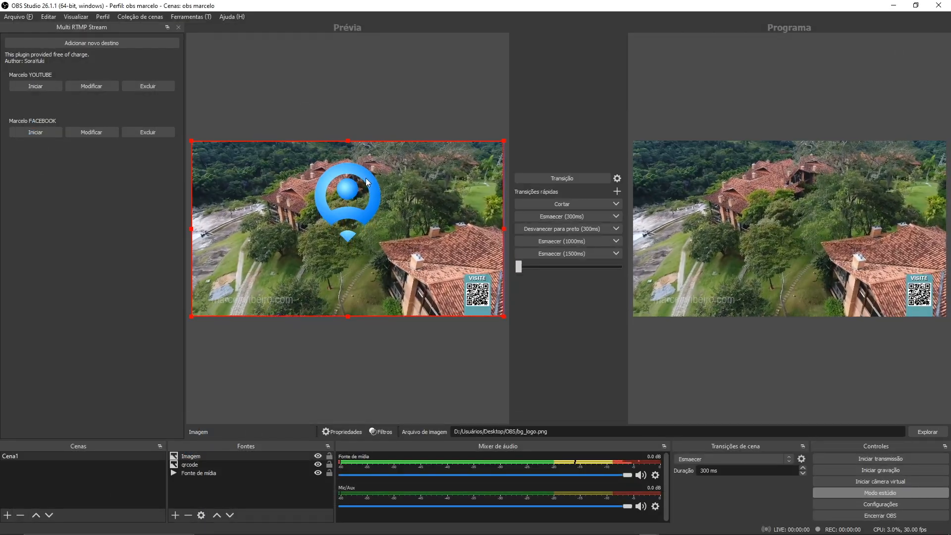
# Shrink the logo, place it in the upper-left corner of the scene, and cut the change to the program output.
pyautogui.moveTo(468, 162); pyautogui.dragTo(478, 160)
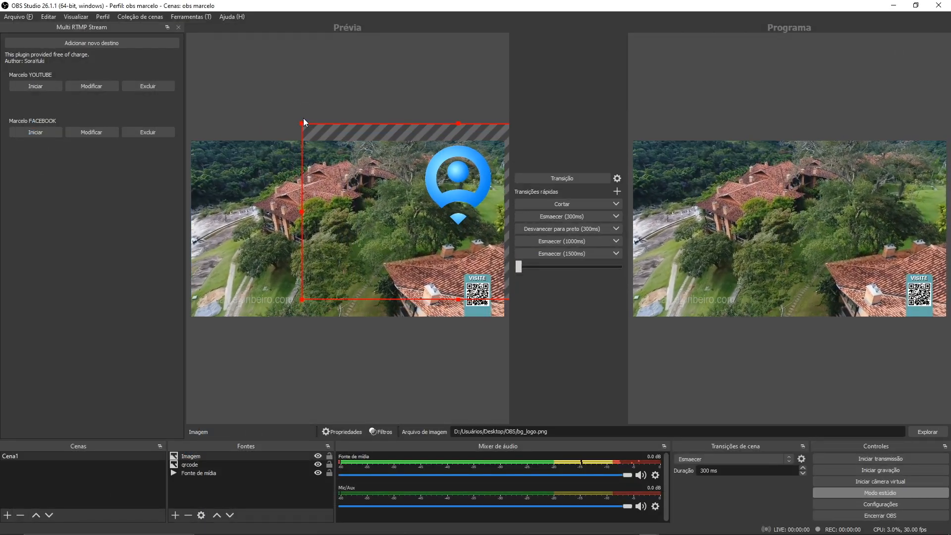
pyautogui.moveTo(301, 123); pyautogui.dragTo(416, 186)
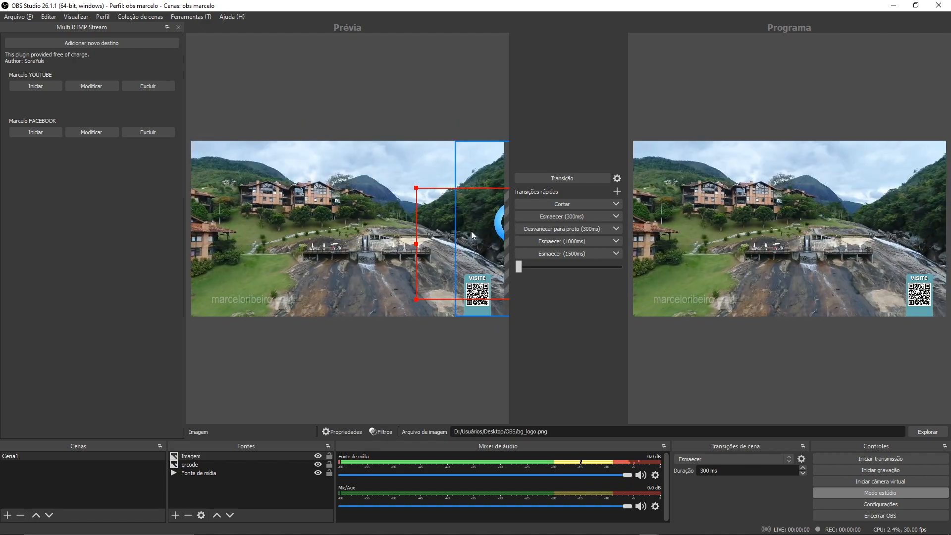
pyautogui.moveTo(471, 230); pyautogui.dragTo(189, 177)
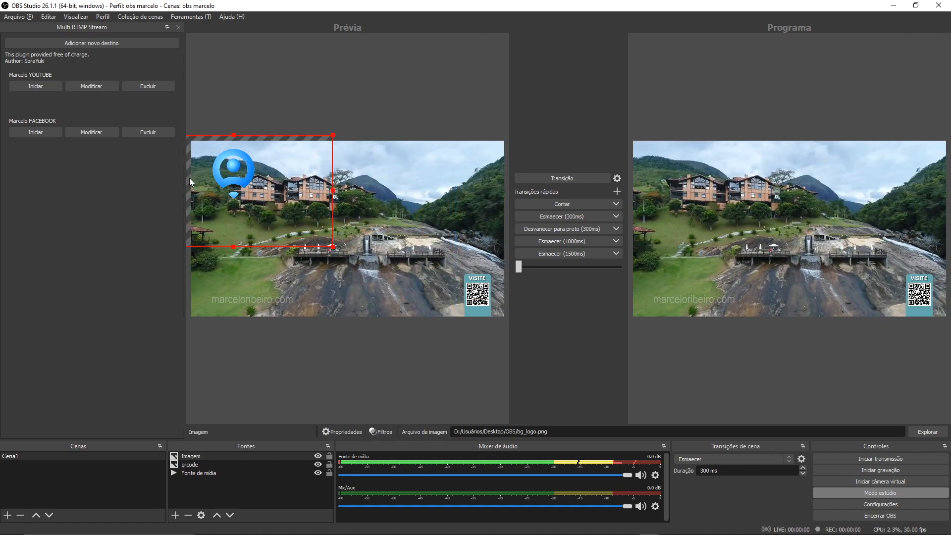
pyautogui.moveTo(332, 135); pyautogui.dragTo(281, 164)
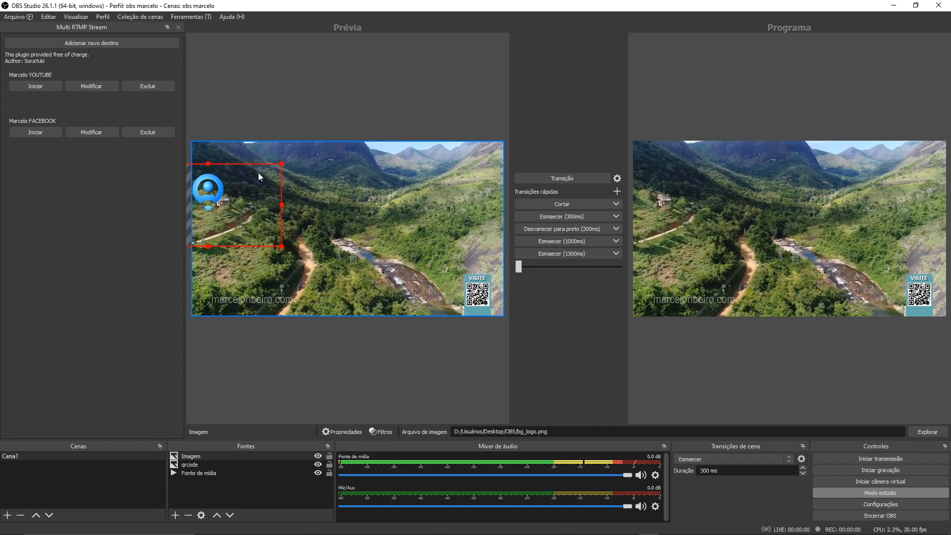
pyautogui.moveTo(235, 186); pyautogui.dragTo(244, 164)
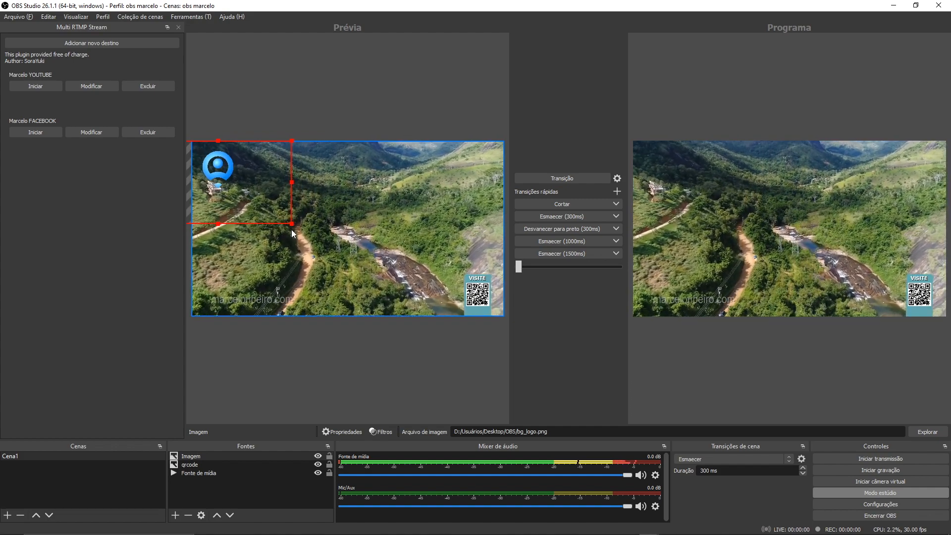
pyautogui.moveTo(284, 216); pyautogui.dragTo(271, 203)
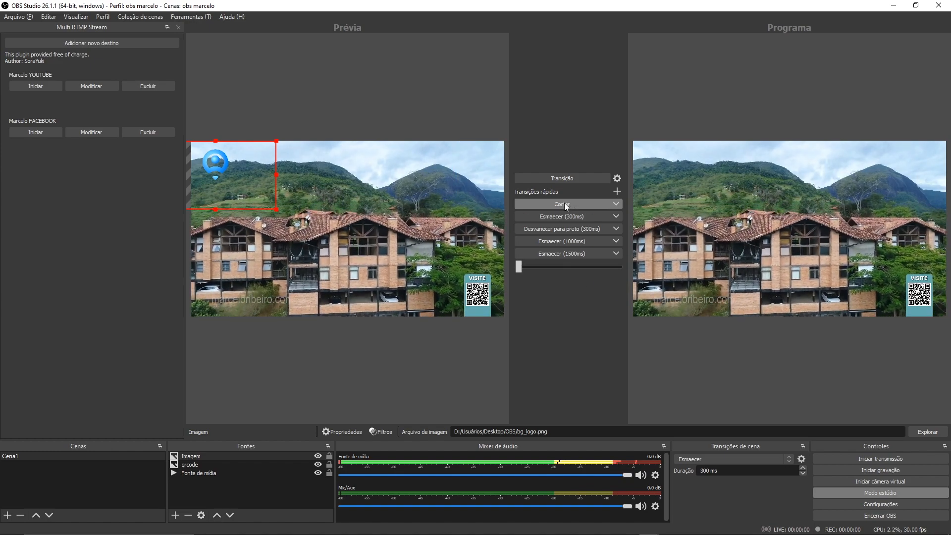
pyautogui.click(564, 203)
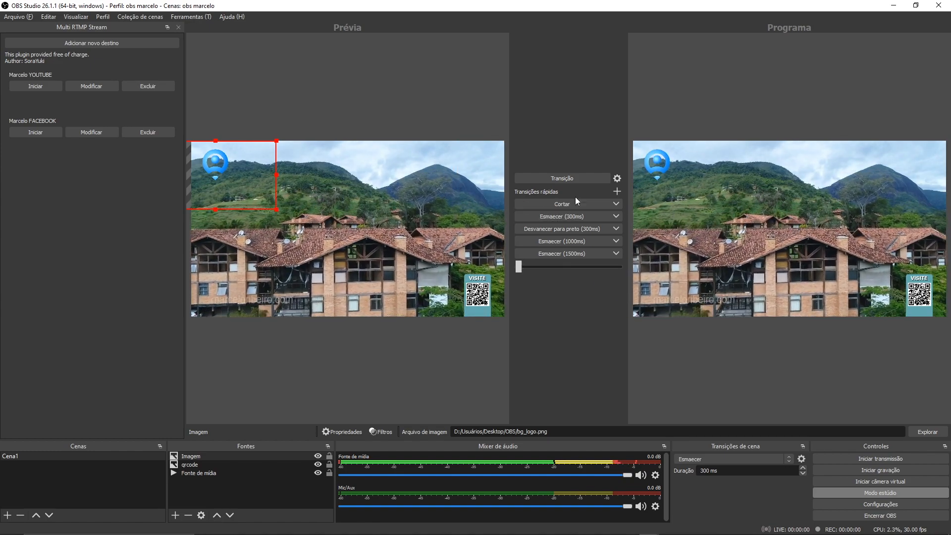
# Create a second scene named Cena 2.
pyautogui.click(21, 457)
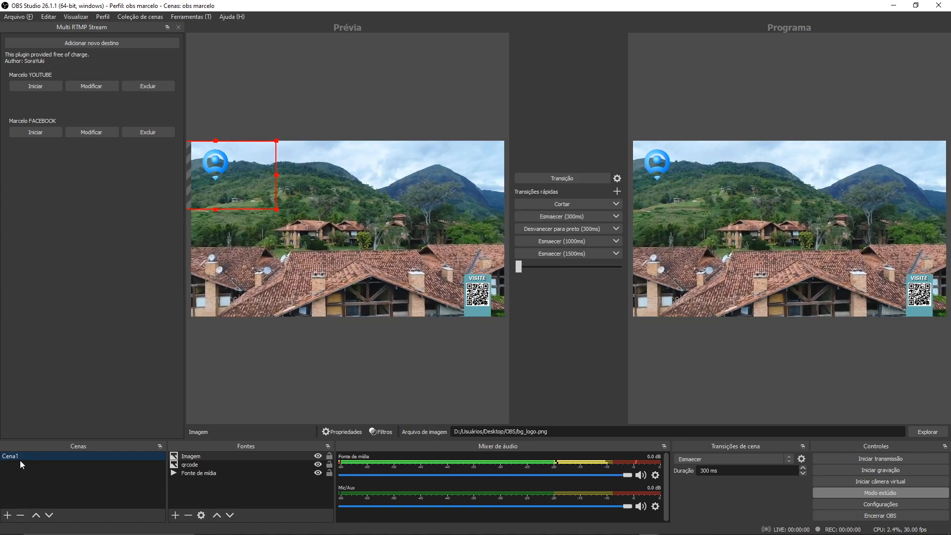
pyautogui.click(8, 515)
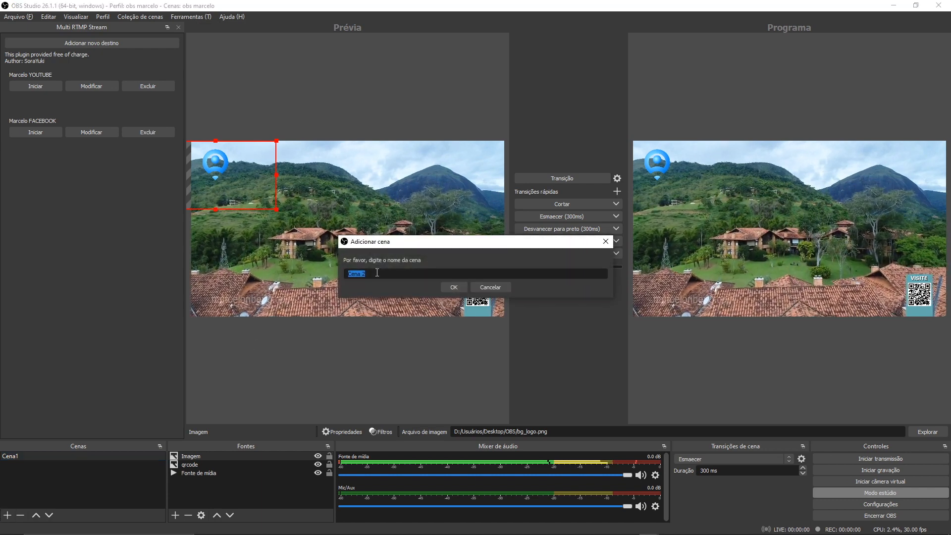
pyautogui.click(455, 288)
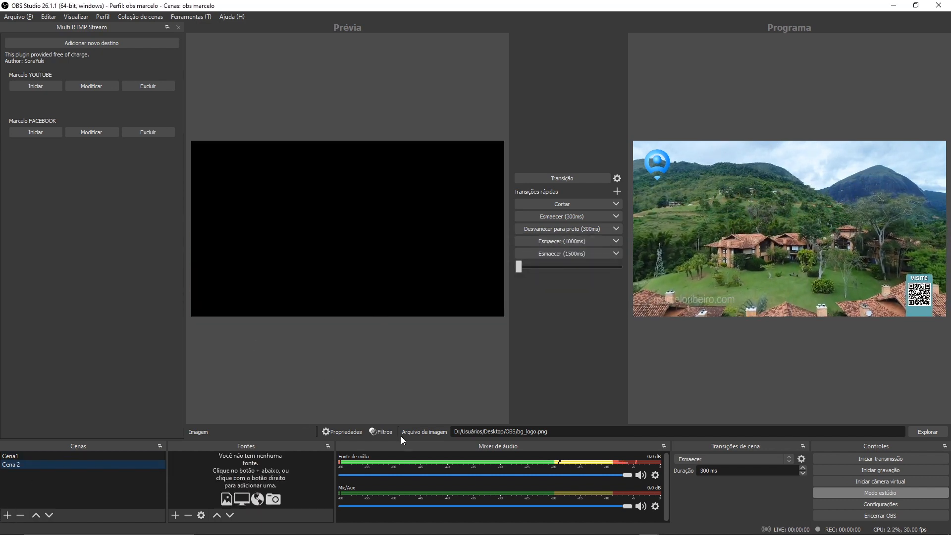
# Add a media source to Cena 2 using drone_2.mp4 from the OBS folder, and cut the scene to the program output.
pyautogui.click(176, 513)
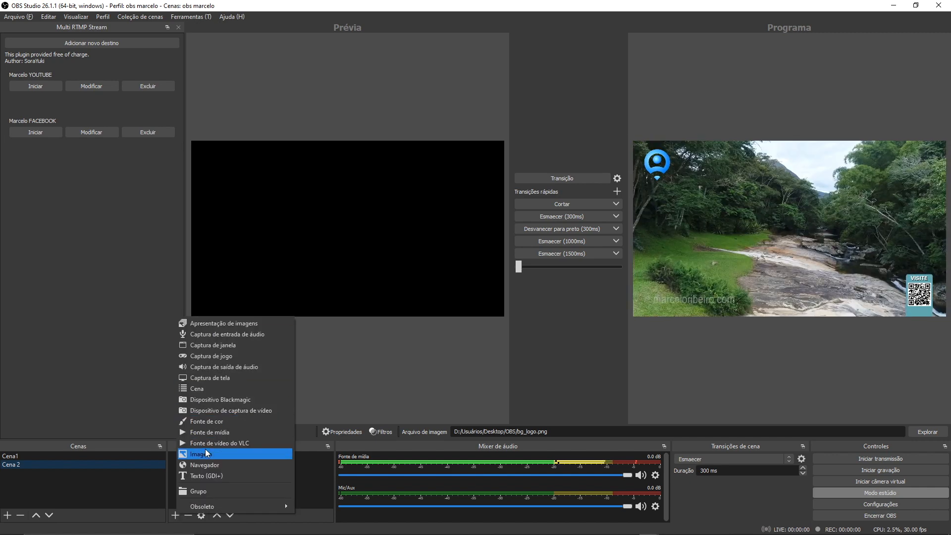
pyautogui.click(207, 432)
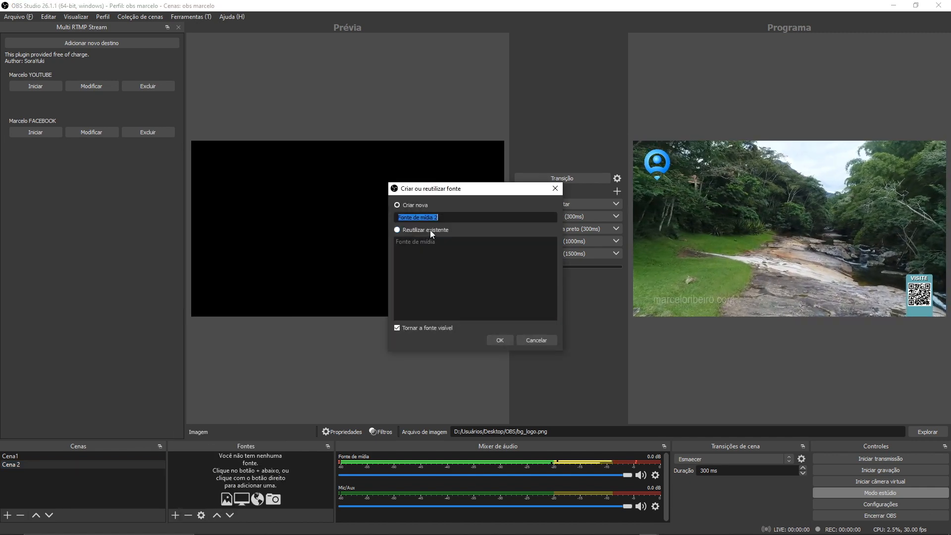
pyautogui.click(502, 340)
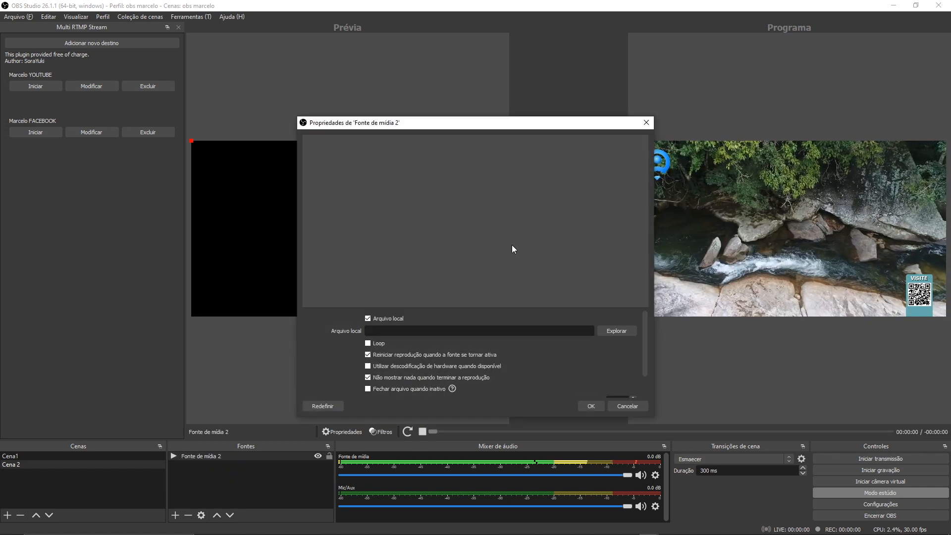
pyautogui.click(613, 329)
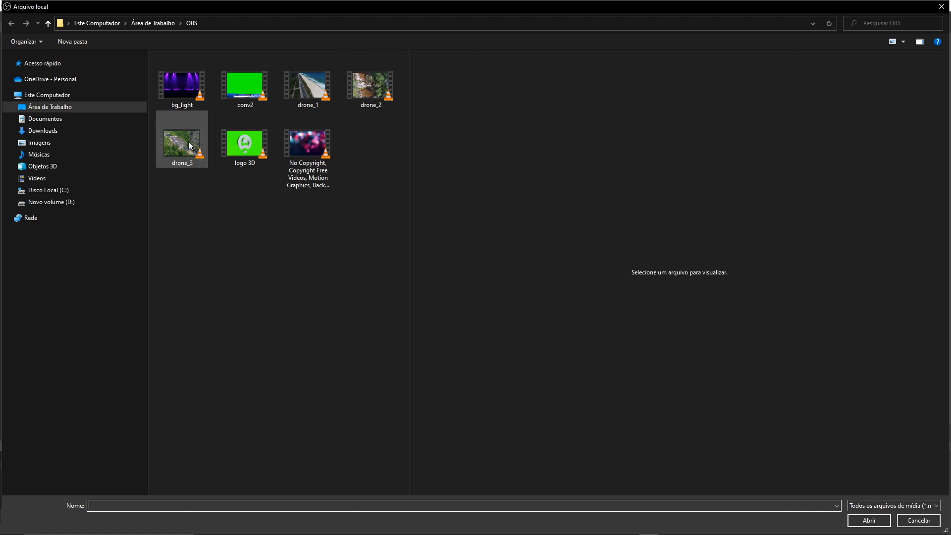
pyautogui.click(363, 83)
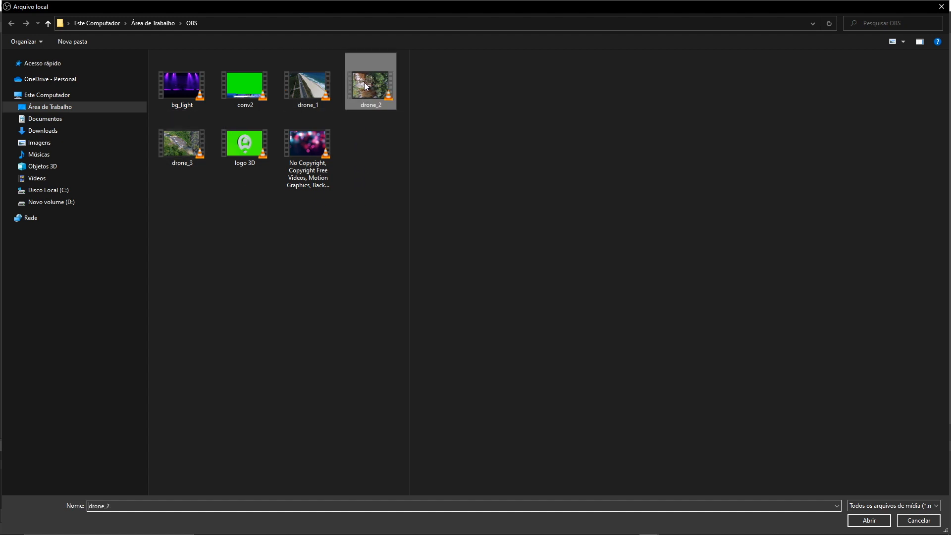
pyautogui.click(879, 524)
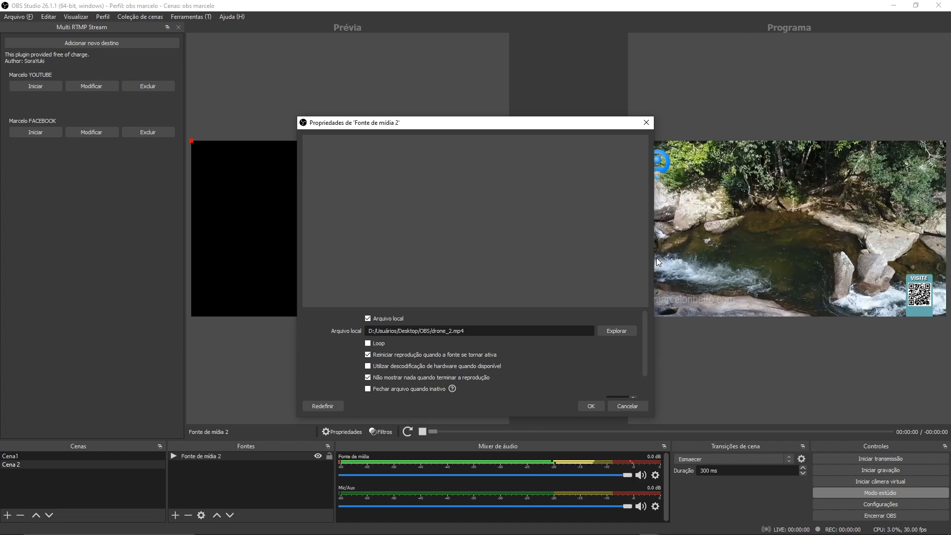
pyautogui.click(589, 405)
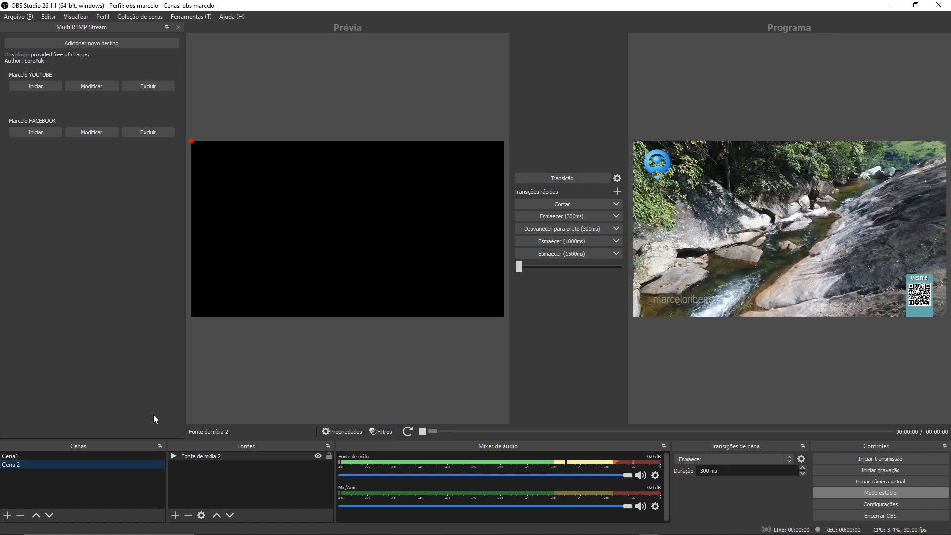
pyautogui.click(550, 203)
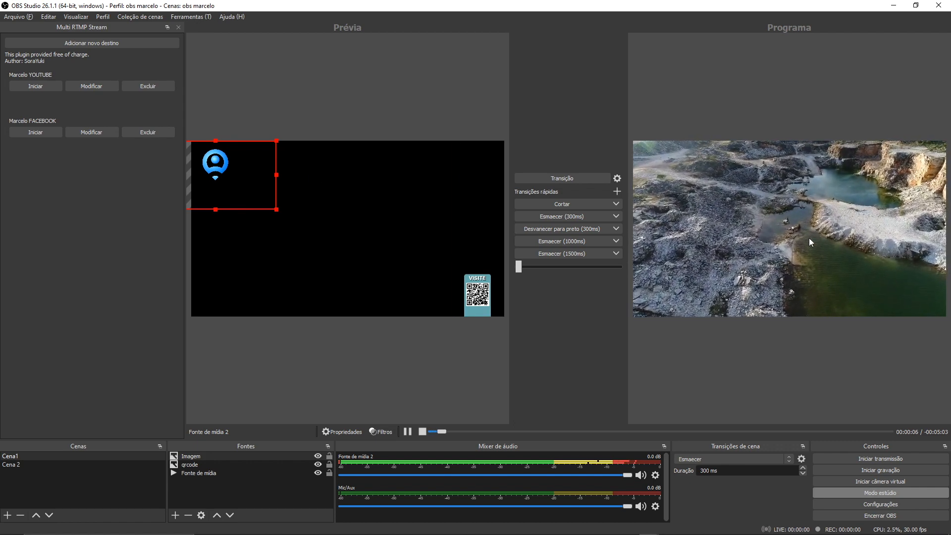
# Copy the qrcode source from Cena1 and paste it as a reference into Cena 2.
pyautogui.click(13, 457)
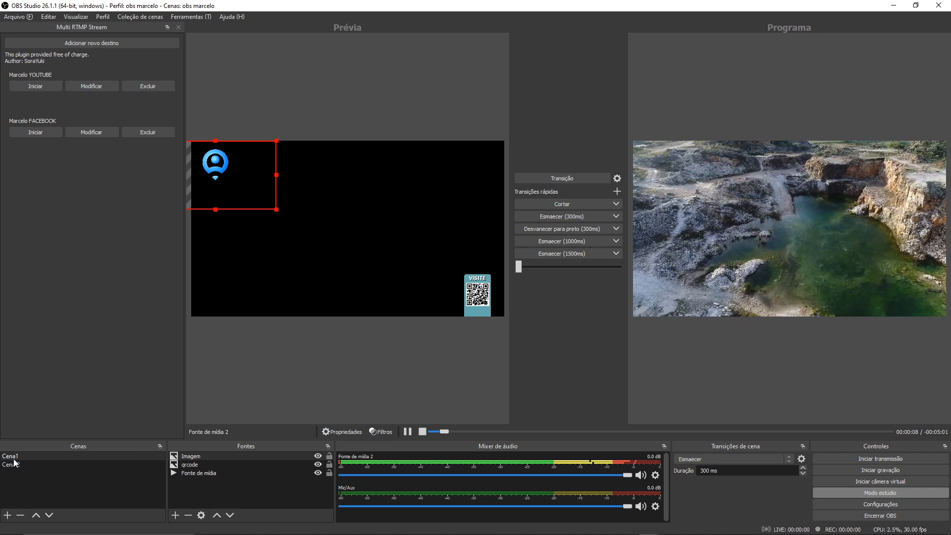
pyautogui.click(192, 456)
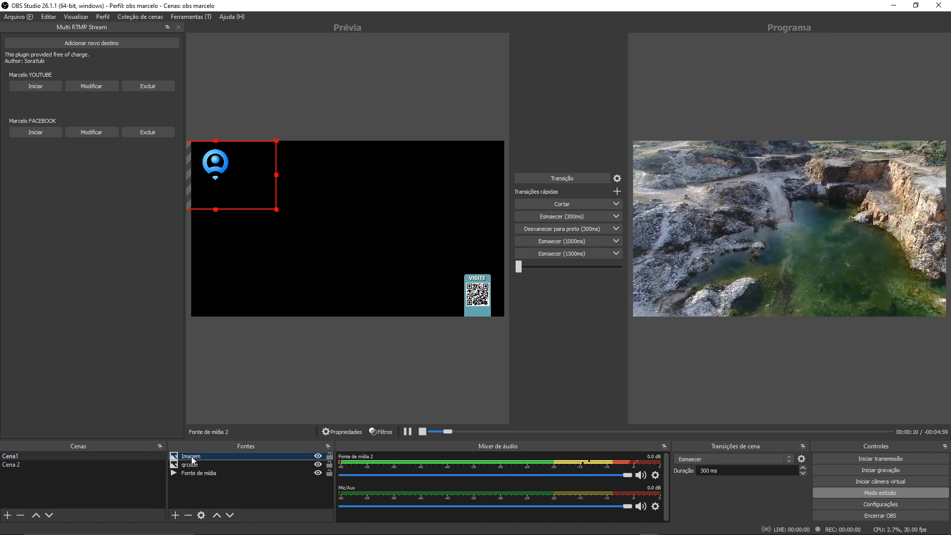
pyautogui.click(195, 464)
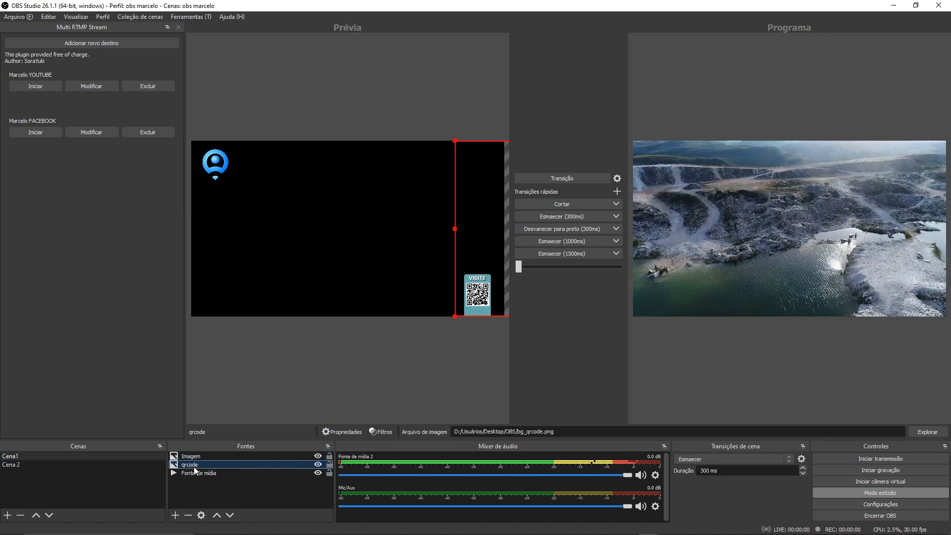
pyautogui.rightClick(194, 466)
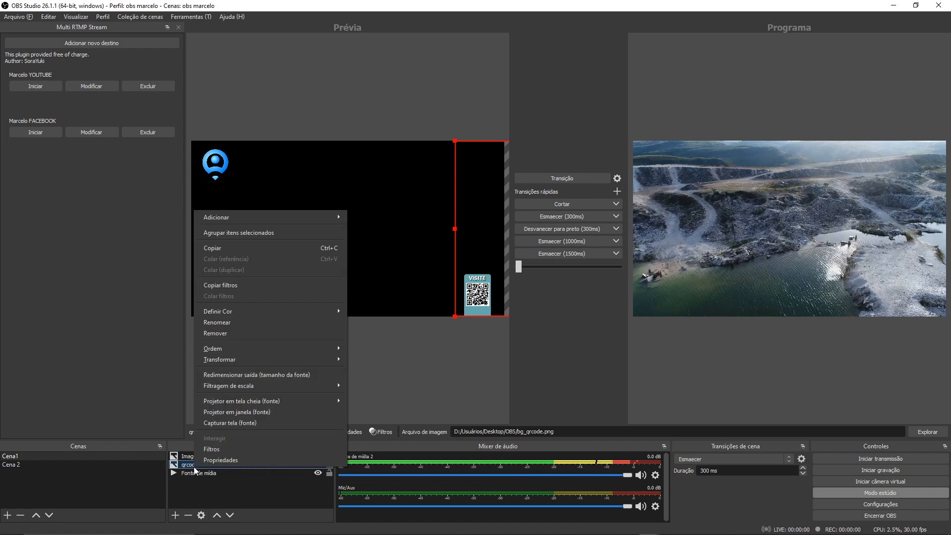
pyautogui.click(209, 248)
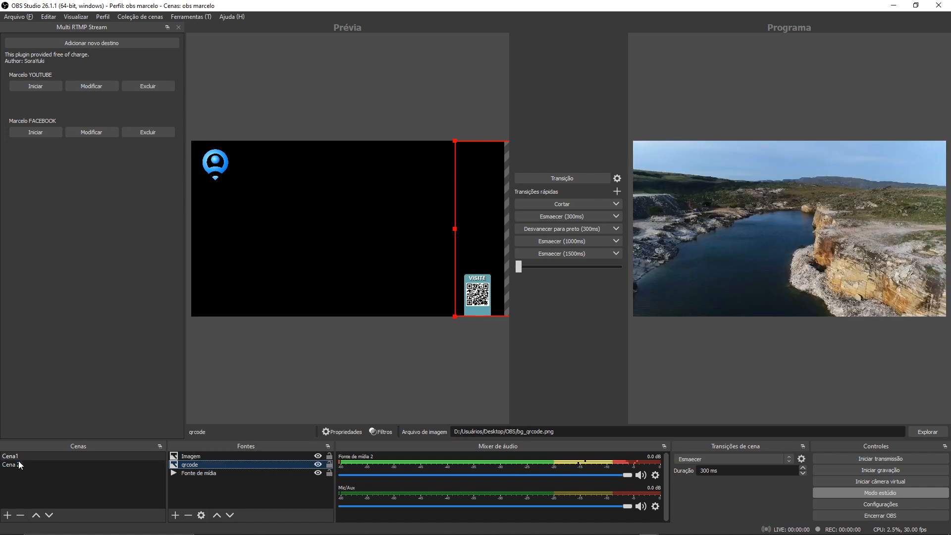
pyautogui.click(18, 464)
pyautogui.rightClick(265, 251)
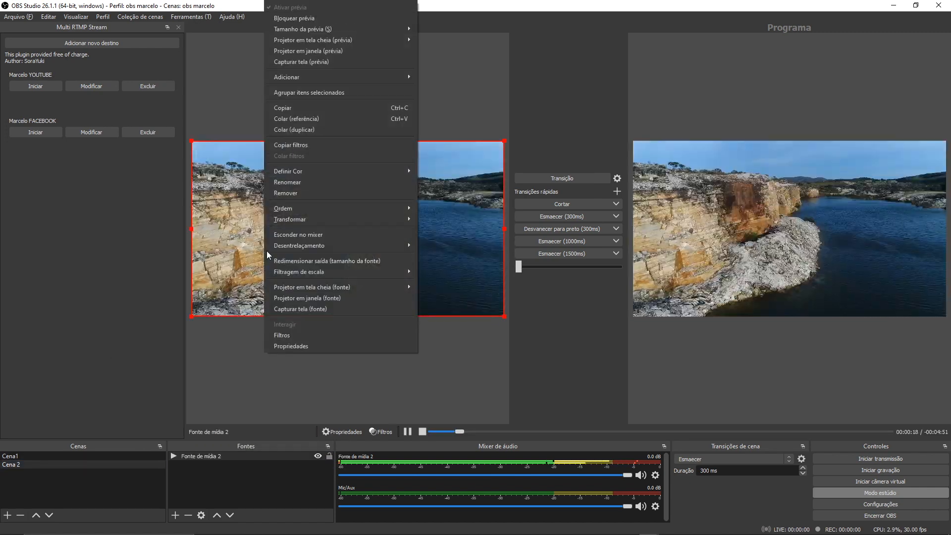
pyautogui.click(293, 117)
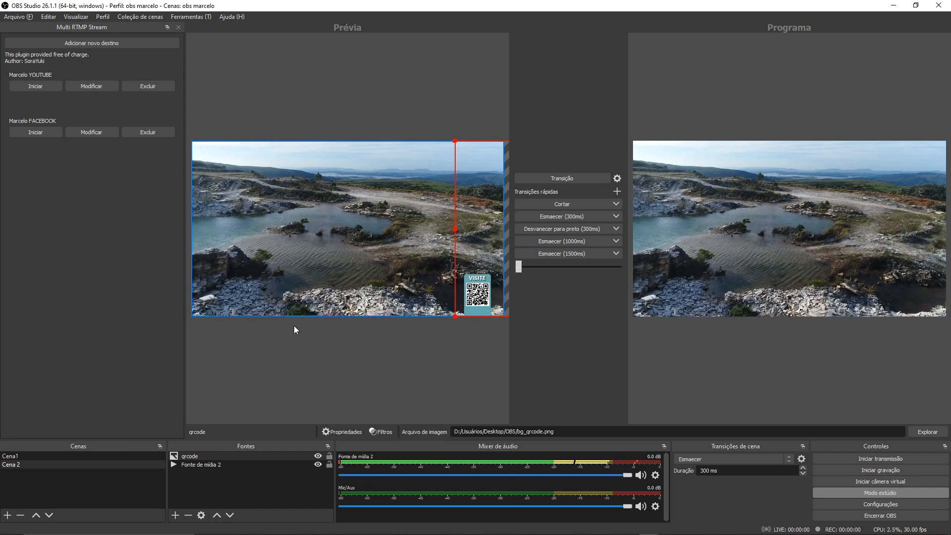
# Copy the Imagem logo source from Cena1 and paste it as a reference into Cena 2.
pyautogui.click(9, 456)
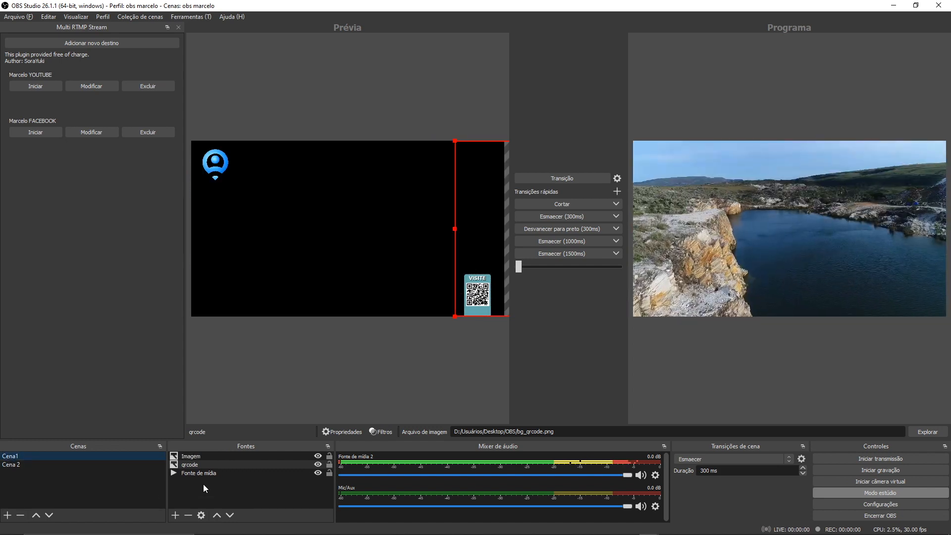
pyautogui.click(193, 458)
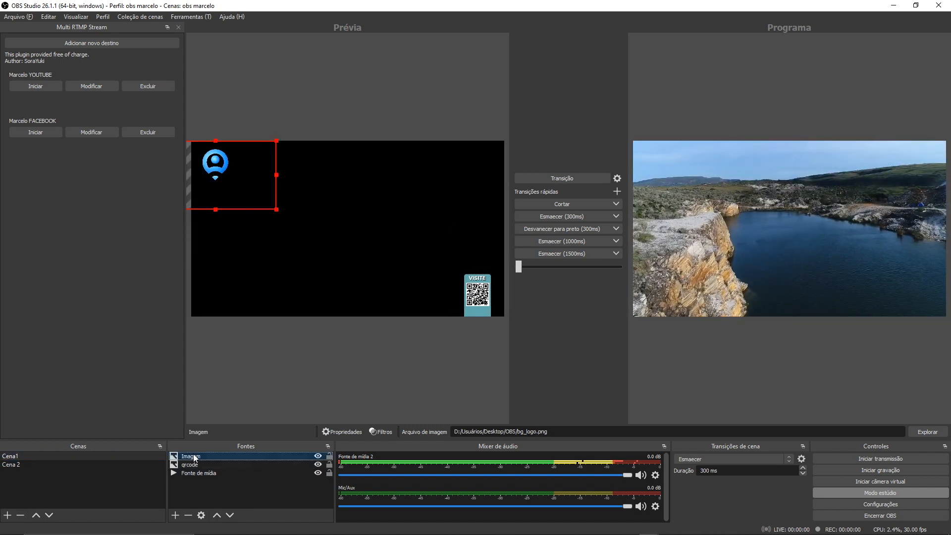
pyautogui.rightClick(193, 453)
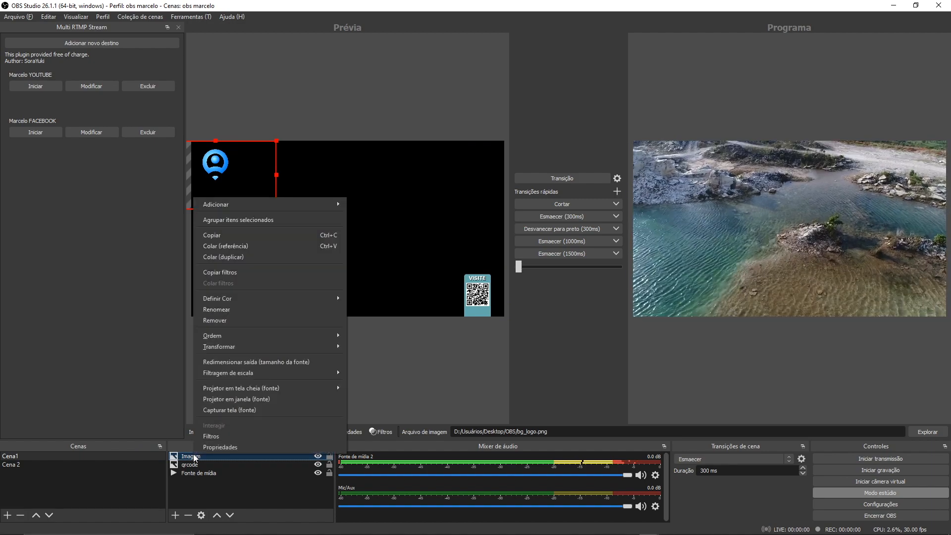
pyautogui.click(224, 236)
pyautogui.click(17, 464)
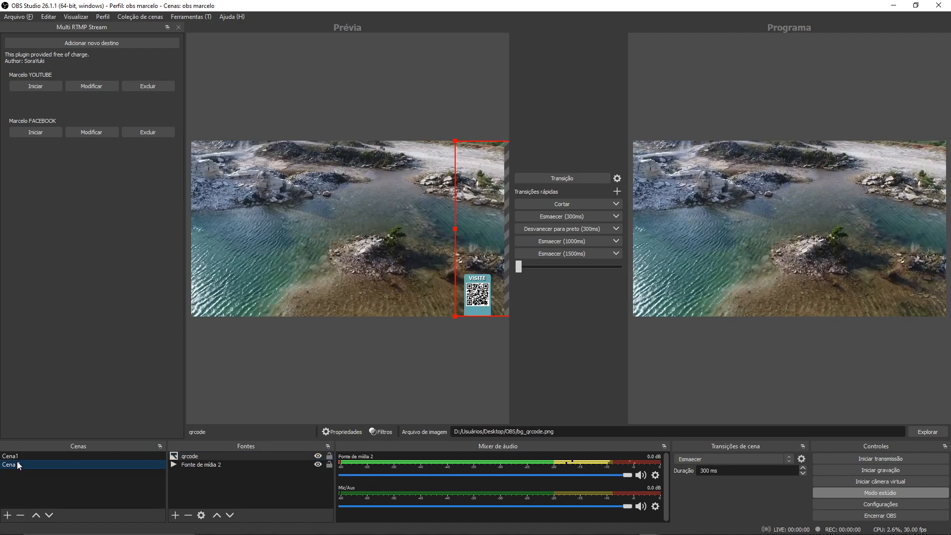
pyautogui.rightClick(383, 218)
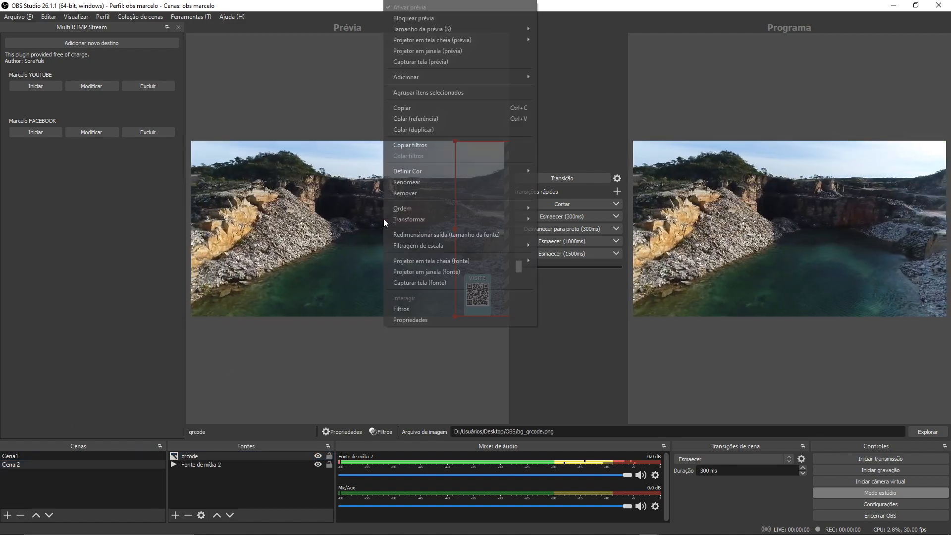
pyautogui.click(406, 119)
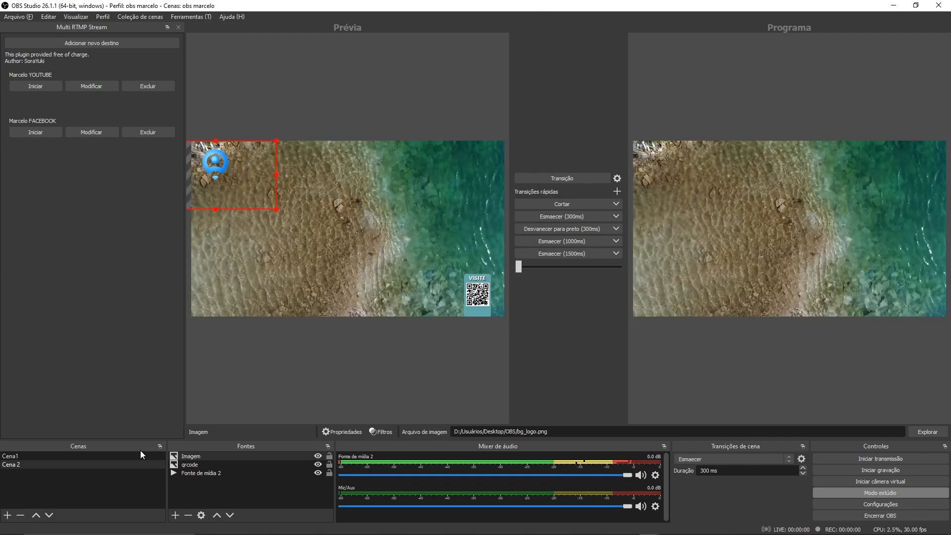
# Fade Cena1 to the program output over 1000 ms, and return to Cena 2.
pyautogui.click(20, 457)
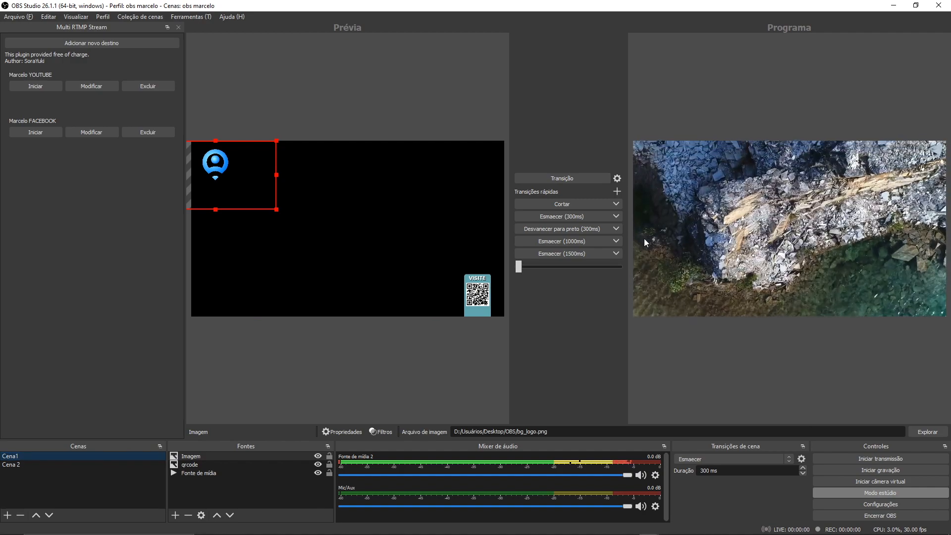
pyautogui.click(564, 240)
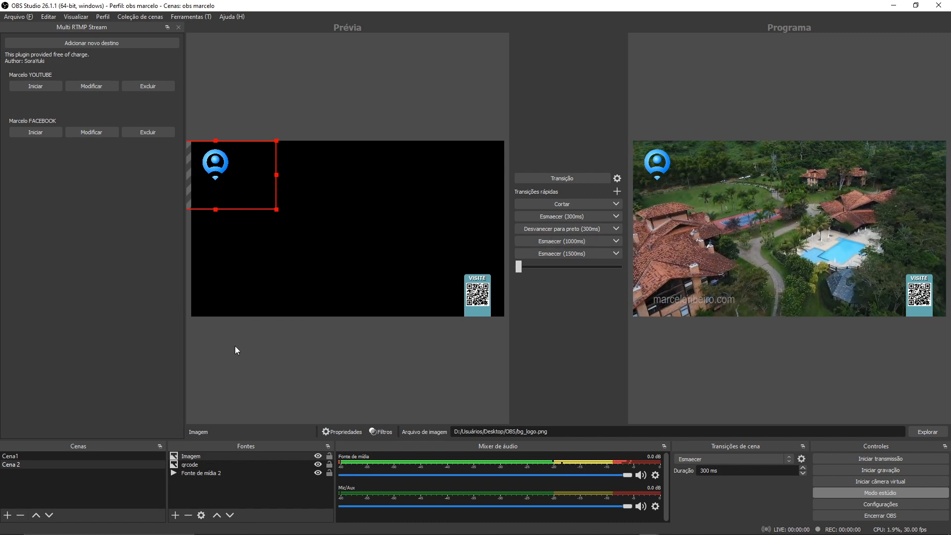
pyautogui.click(53, 456)
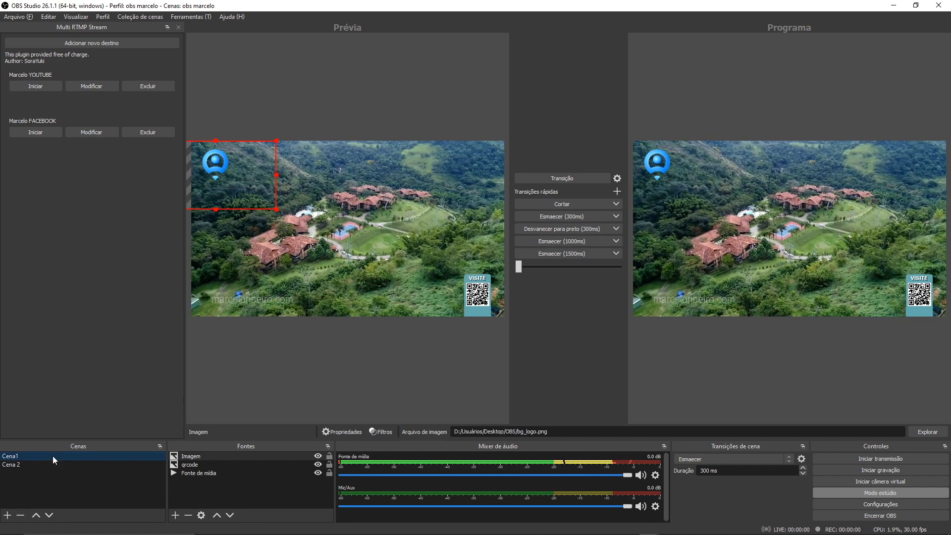
pyautogui.click(48, 464)
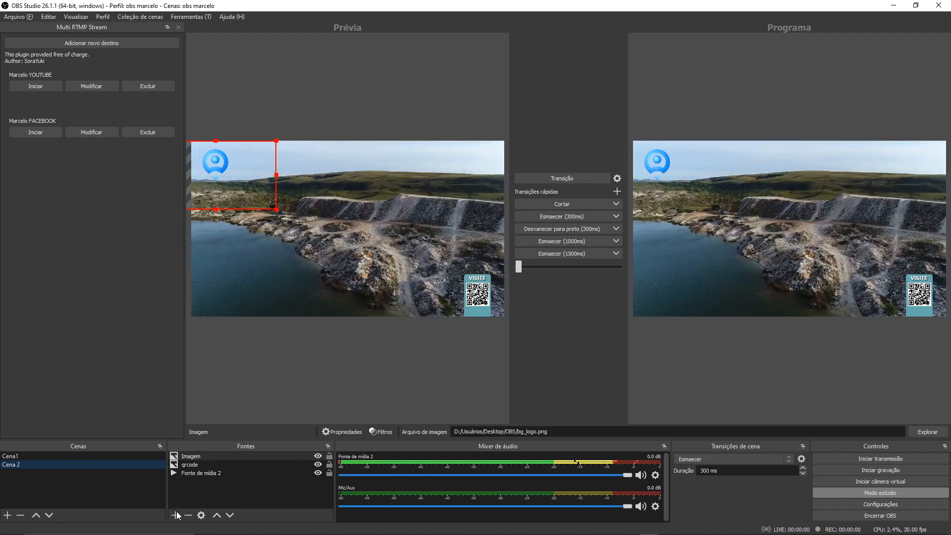
# Add a Text (GDI+) source named texto to Cena 2 reading "TESTE DE TRANSMISSÃO SIMULTÂNEA", with SIMULTÂNEA on a second line.
pyautogui.click(176, 513)
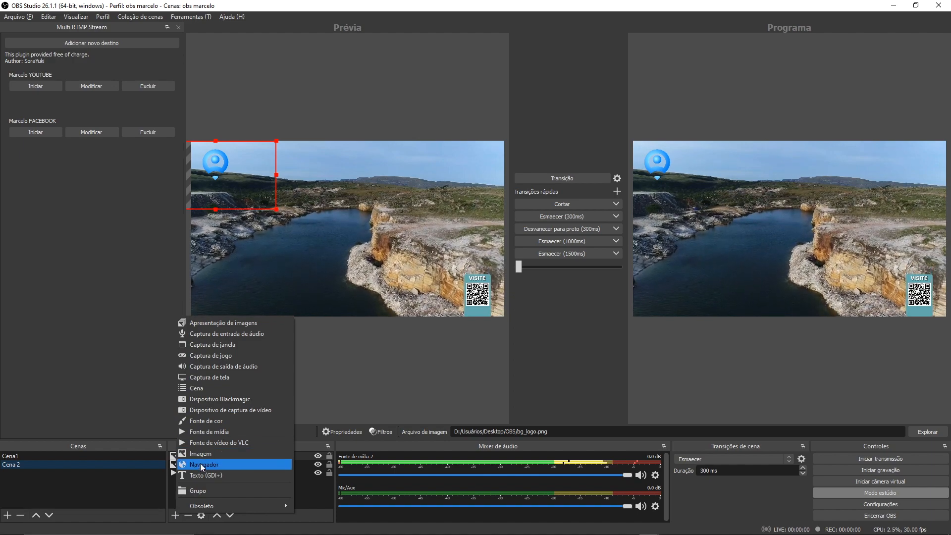
pyautogui.click(203, 475)
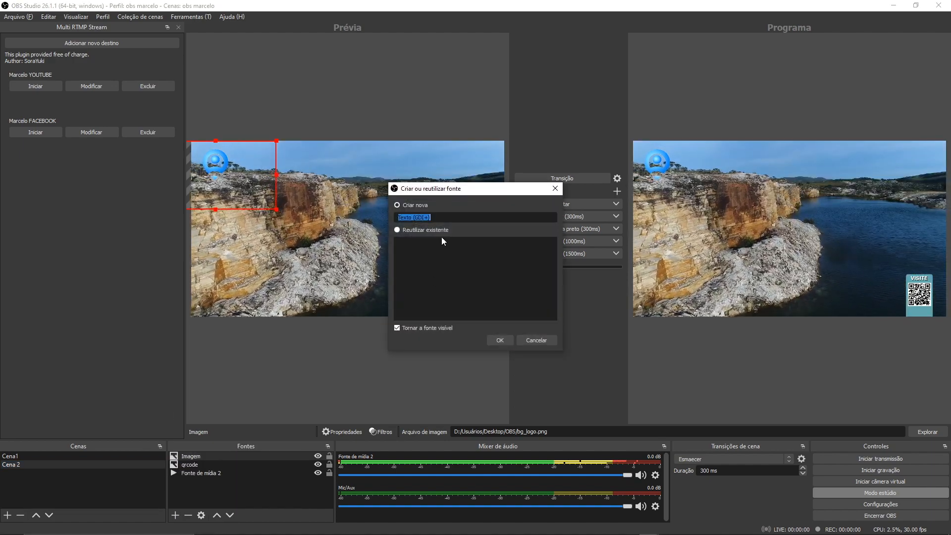
pyautogui.write('testo')
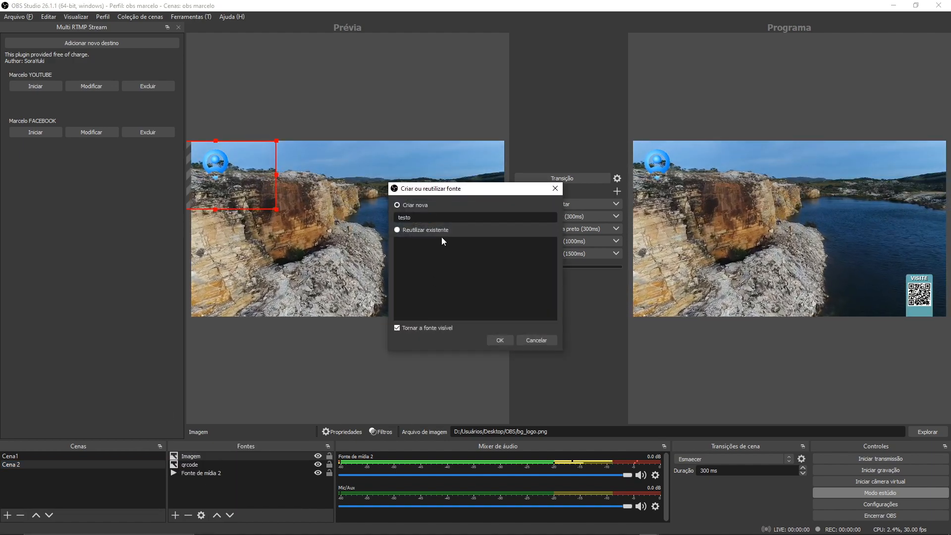
pyautogui.moveTo(411, 218); pyautogui.dragTo(405, 218)
pyautogui.write('xto')
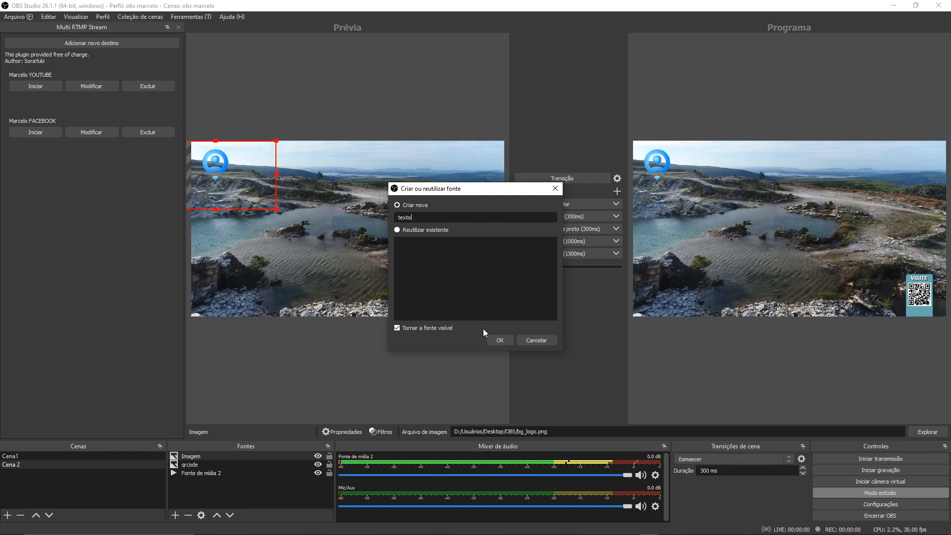
pyautogui.click(499, 339)
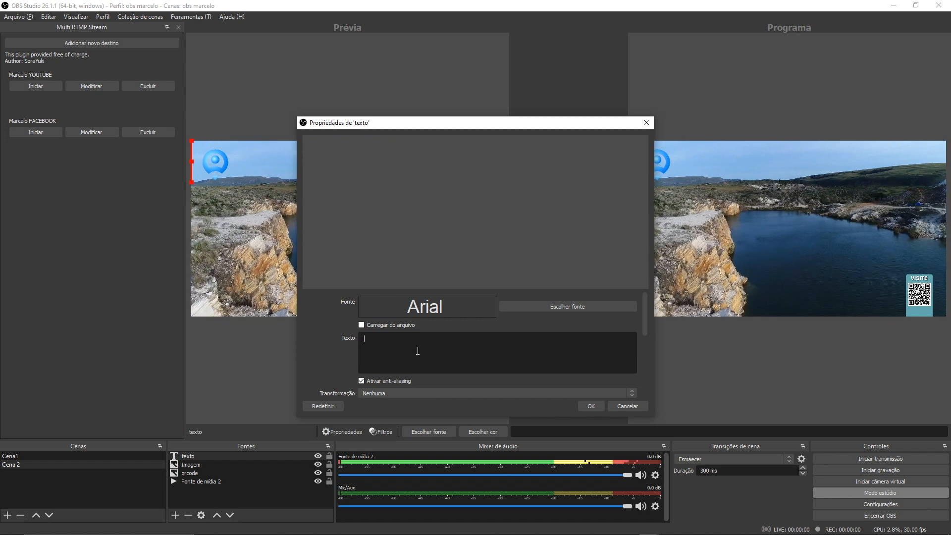
pyautogui.write('TESTE DE TRANSMISSÃO SIMULTÂNEA')
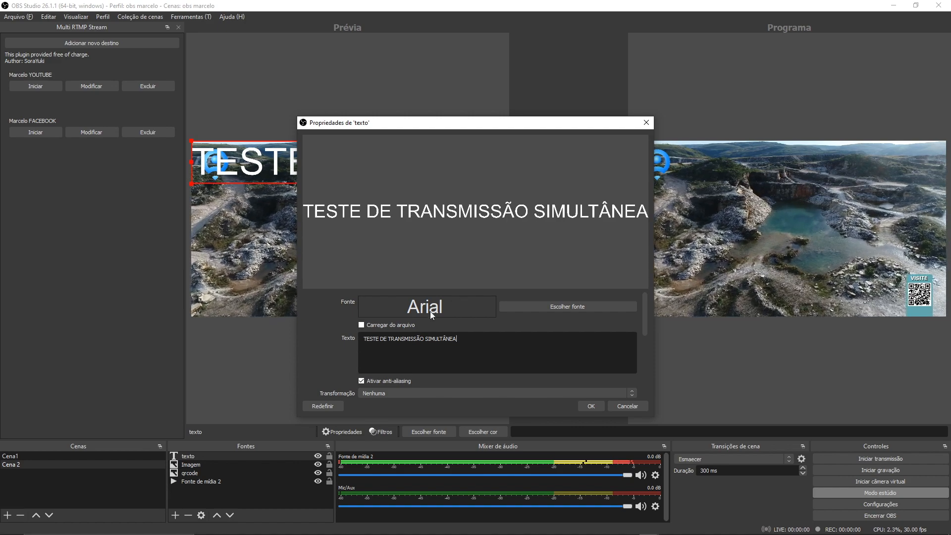
pyautogui.press('Return')
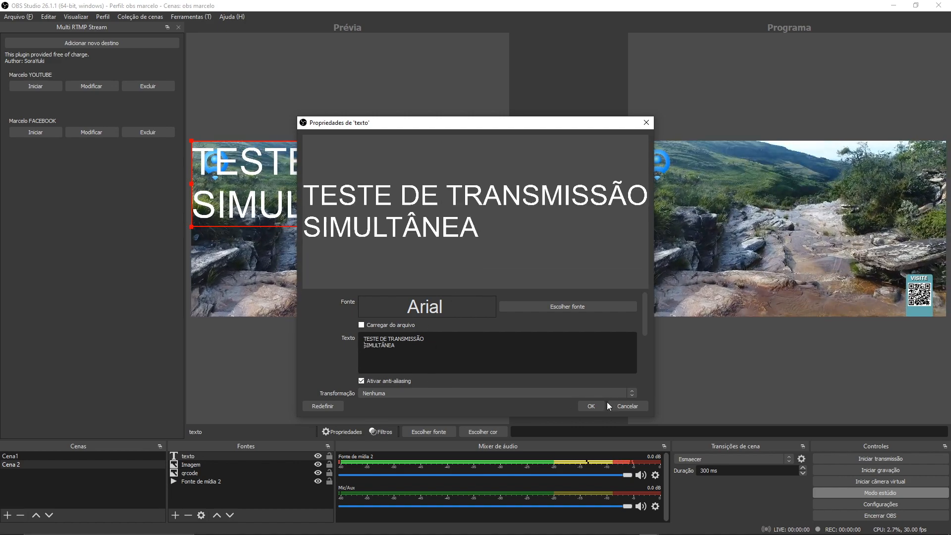
# Set the texto source's font to Bell MT and accept the source properties.
pyautogui.click(536, 305)
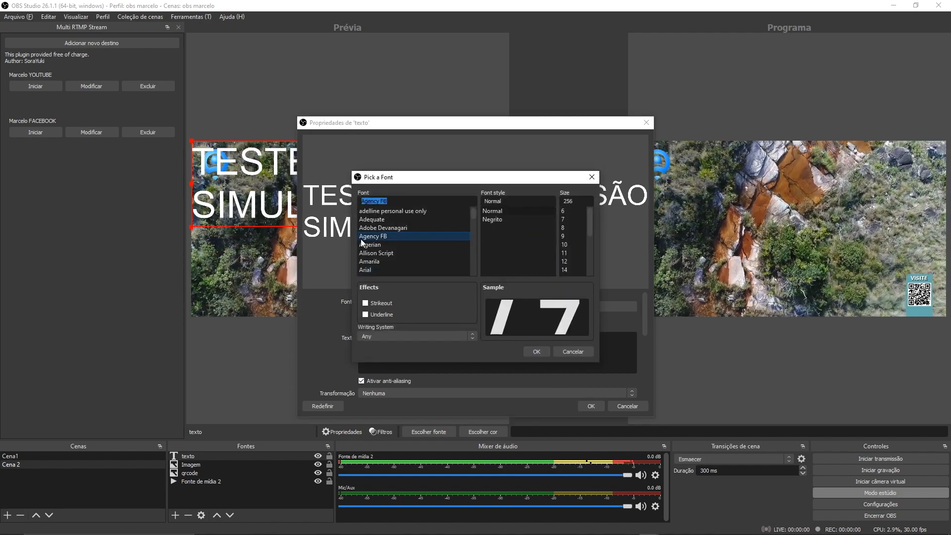
pyautogui.scroll(-3, 392, 248)
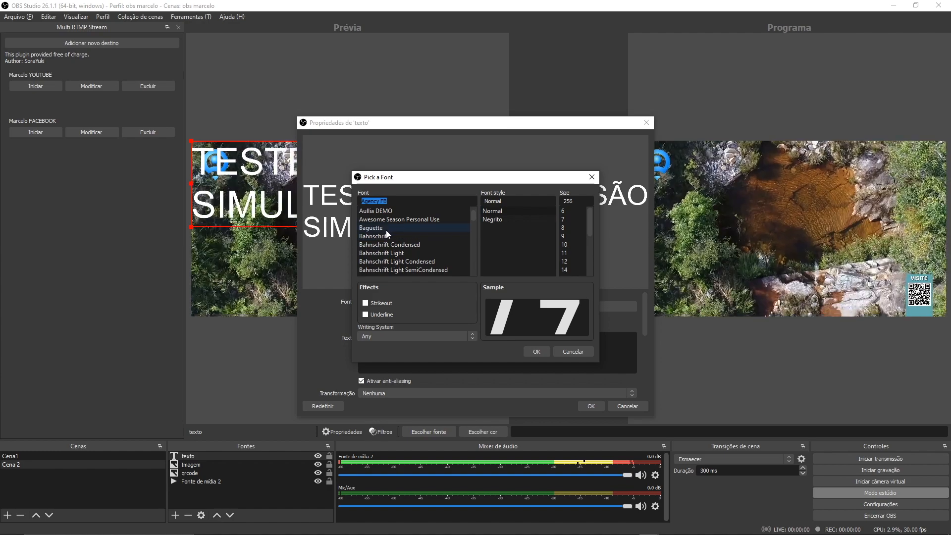
pyautogui.click(396, 238)
pyautogui.click(402, 251)
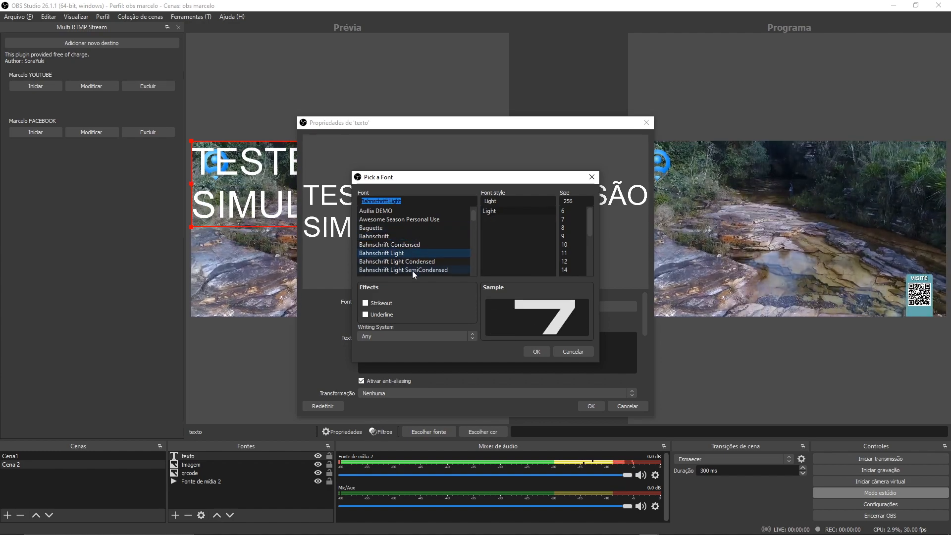
pyautogui.click(412, 270)
pyautogui.scroll(-1, 417, 258)
pyautogui.scroll(-5, 404, 248)
pyautogui.click(396, 242)
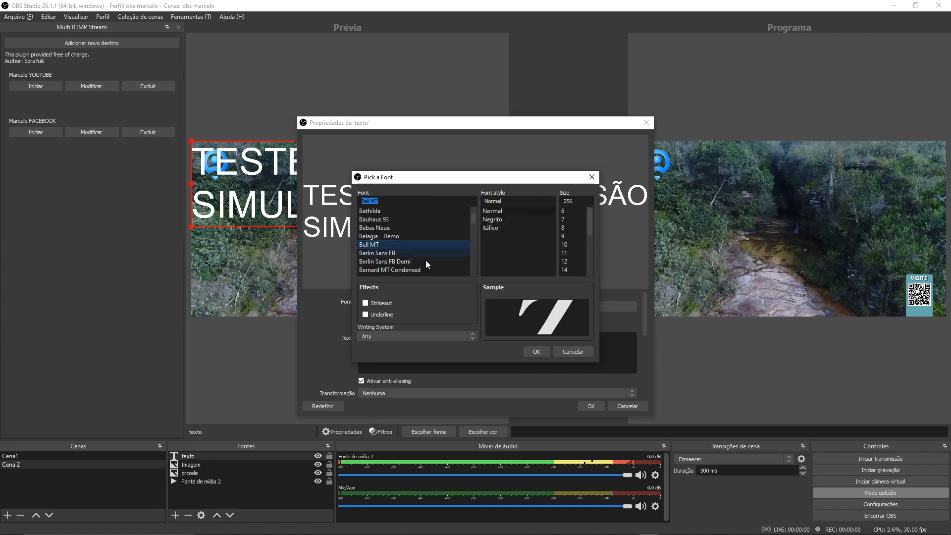
pyautogui.click(537, 351)
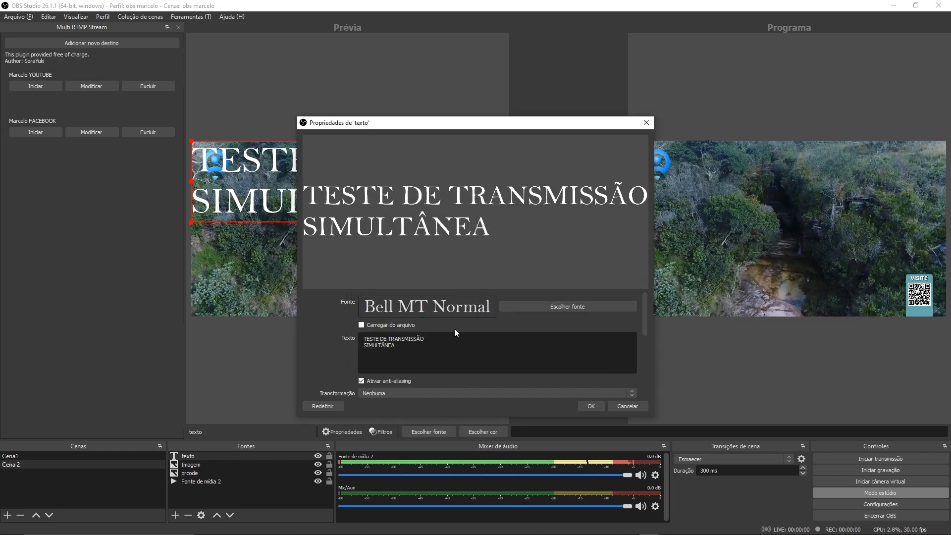
pyautogui.click(591, 406)
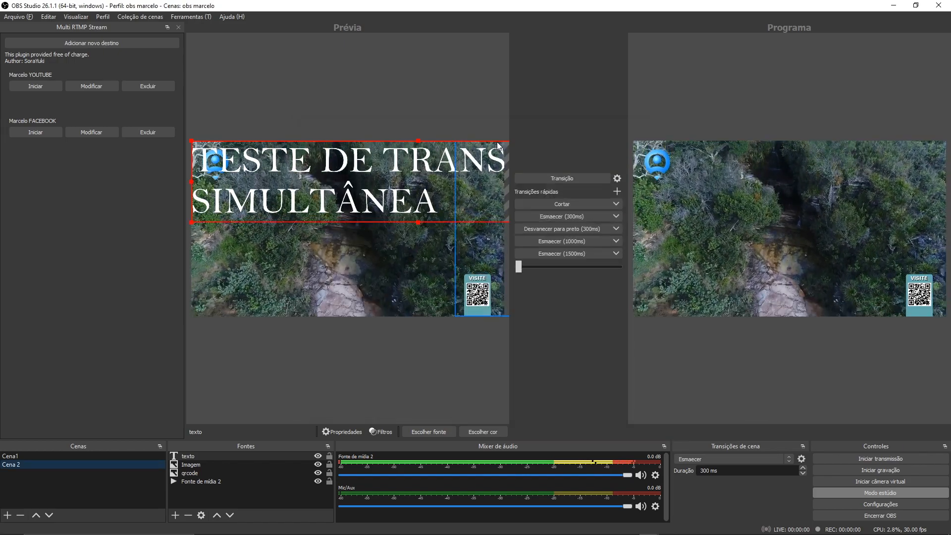
# Shrink the text to fit inside the frame, place it in the lower part of Cena 2, and fade it to the program output.
pyautogui.moveTo(505, 154); pyautogui.dragTo(353, 210)
pyautogui.moveTo(493, 198); pyautogui.dragTo(292, 257)
pyautogui.moveTo(245, 230)
pyautogui.mouseDown()
pyautogui.moveTo(352, 198)
pyautogui.moveTo(243, 224)
pyautogui.moveTo(293, 174)
pyautogui.moveTo(429, 208)
pyautogui.mouseUp()
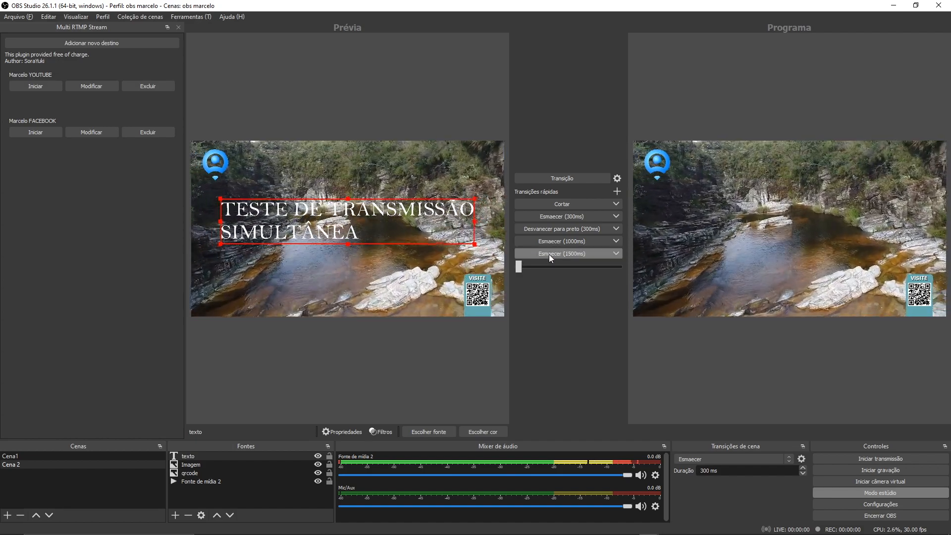
pyautogui.click(551, 243)
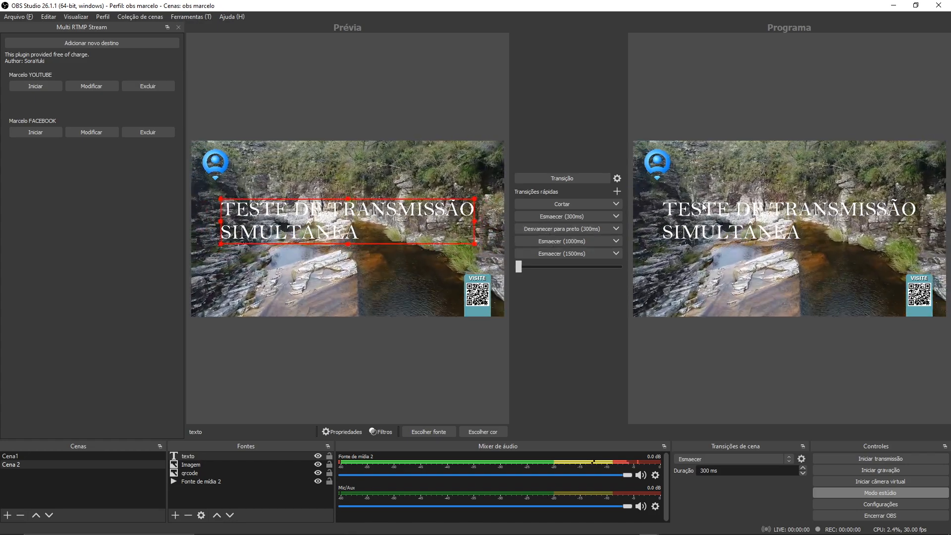
pyautogui.moveTo(423, 212); pyautogui.dragTo(428, 264)
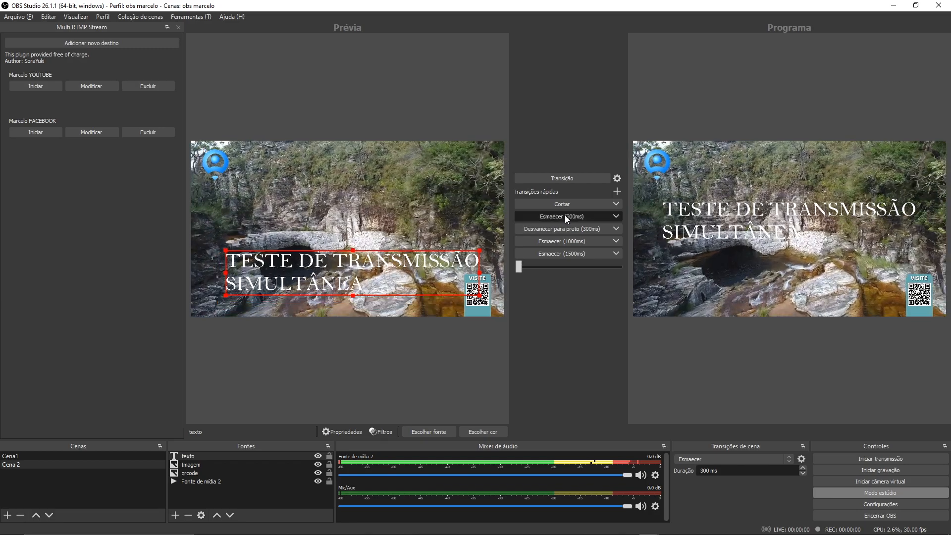
pyautogui.click(565, 216)
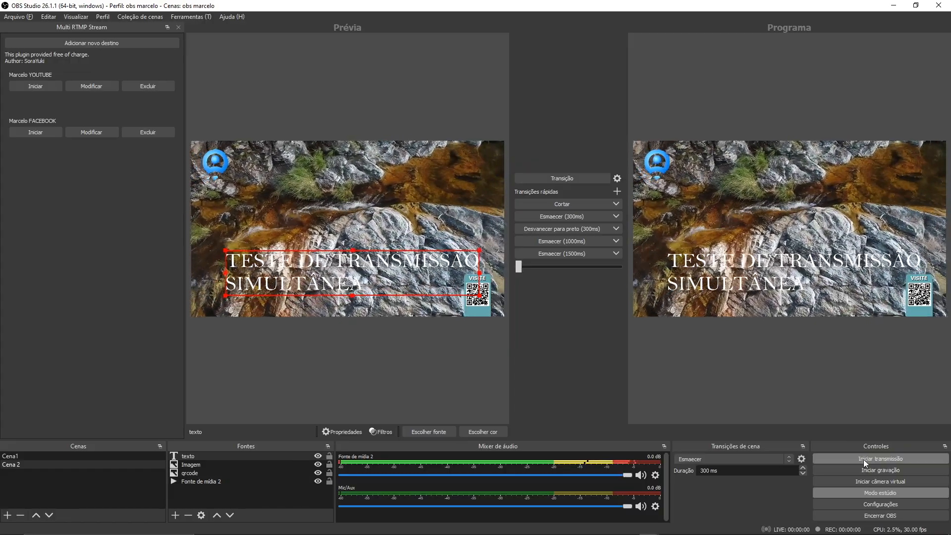
# Start the main stream, and set the audience of the Facebook Live Producer broadcast in the browser to Somente eu.
pyautogui.click(859, 459)
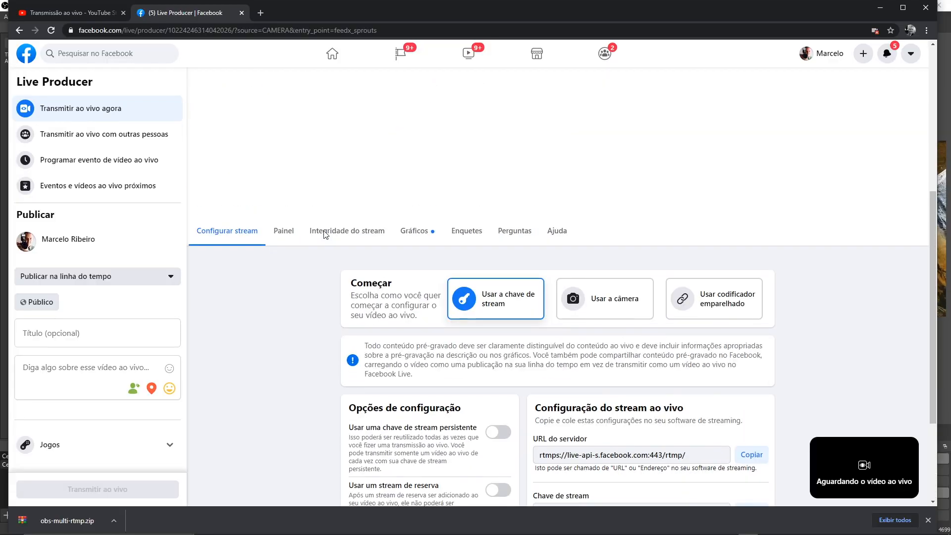
pyautogui.scroll(-3, 325, 234)
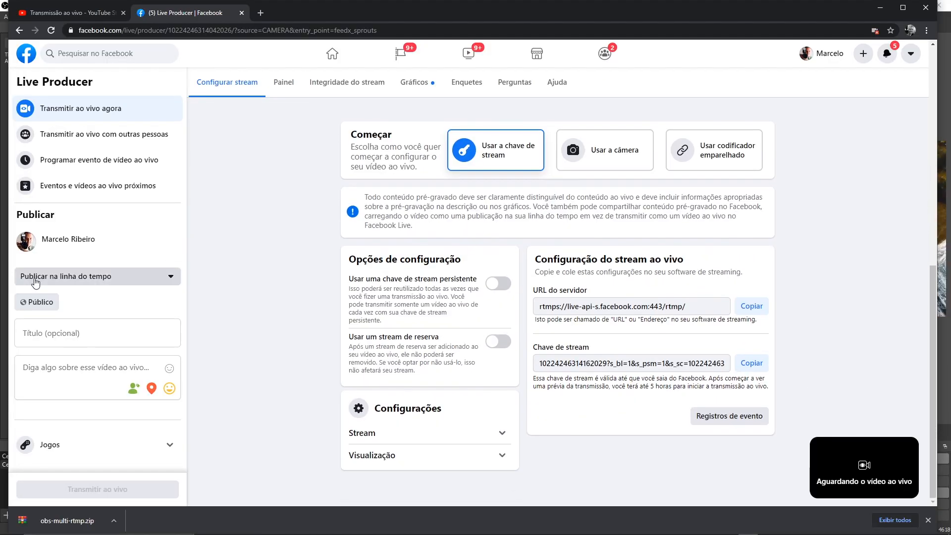
pyautogui.click(41, 303)
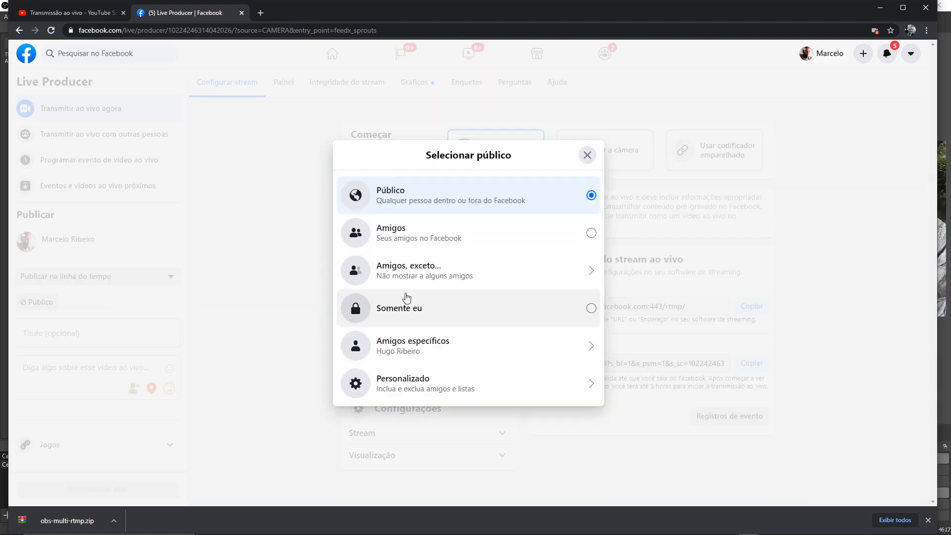
pyautogui.click(401, 304)
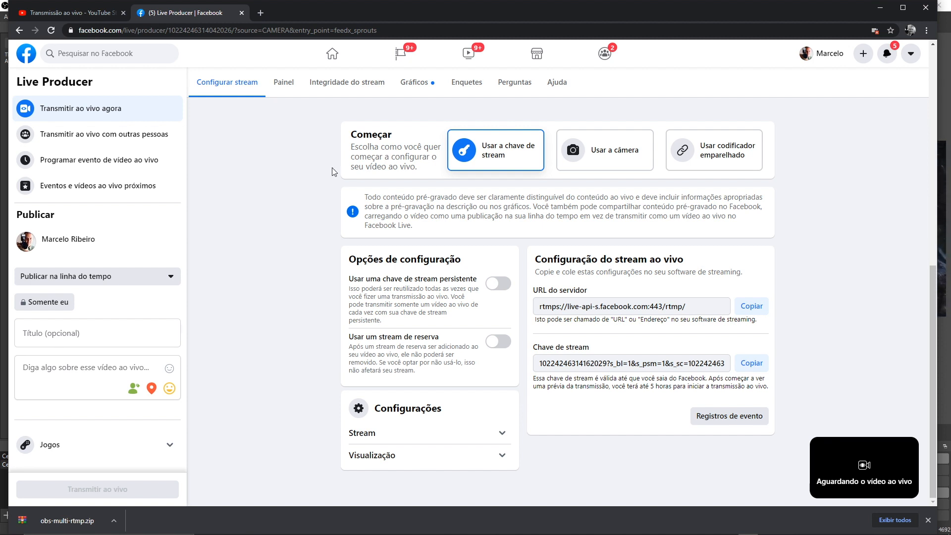
# Check the live pages in YouTube Studio and Facebook, and start the Facebook Multi RTMP target in OBS.
pyautogui.click(97, 13)
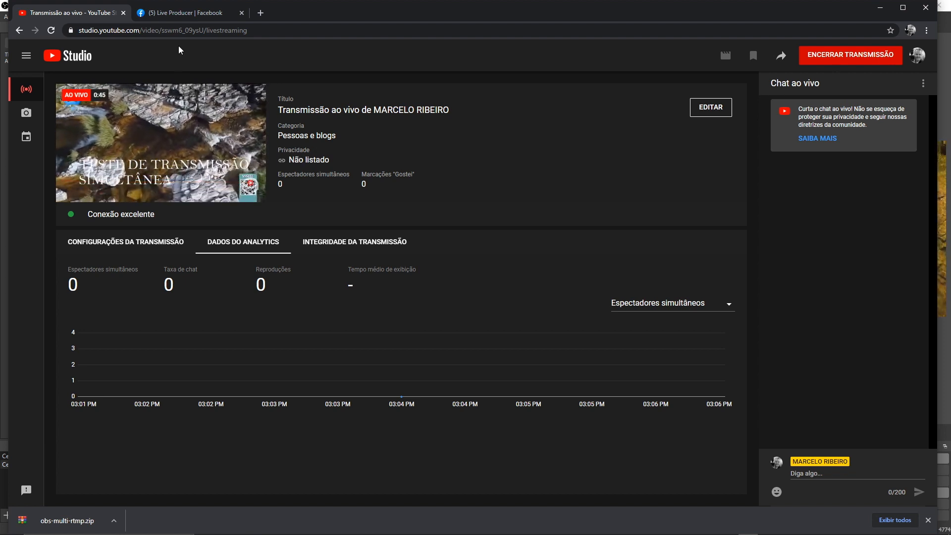
pyautogui.click(184, 14)
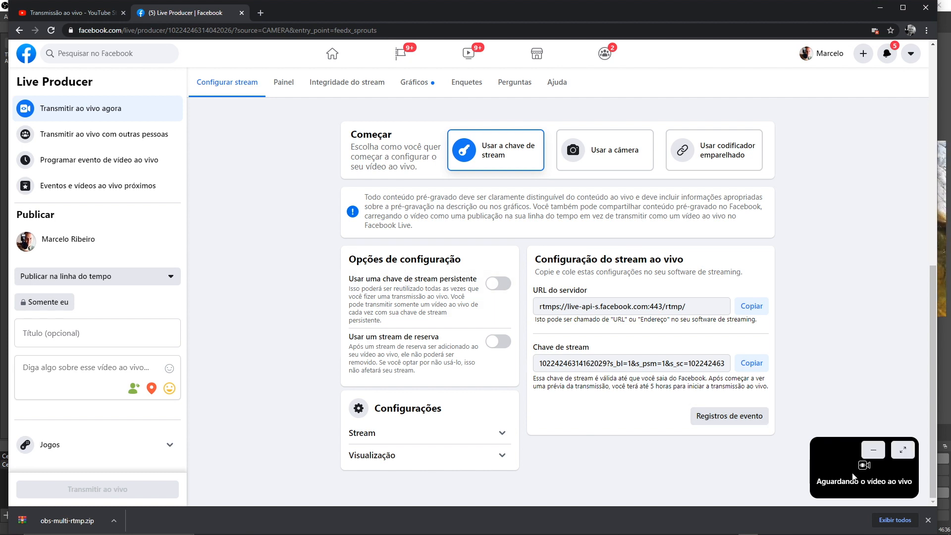
pyautogui.hotkey('alt', 'Tab')
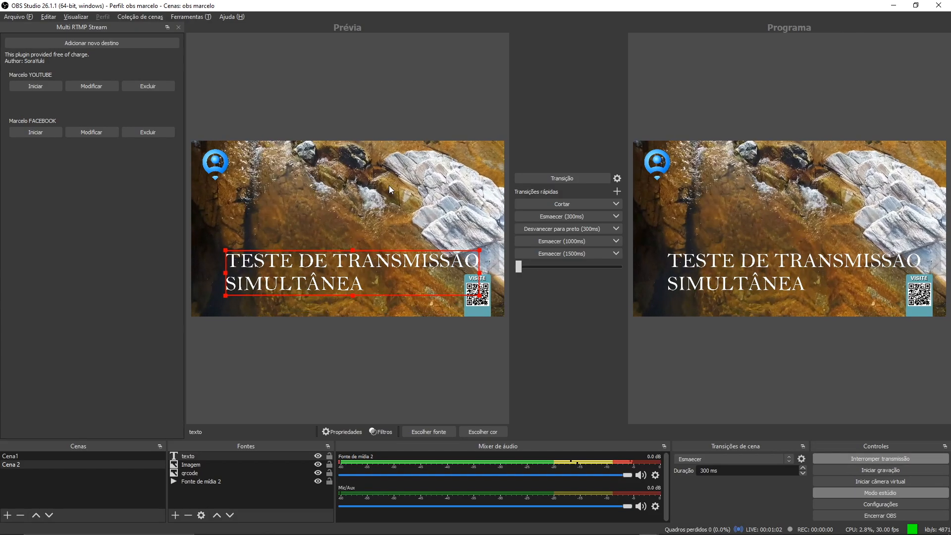
pyautogui.click(41, 130)
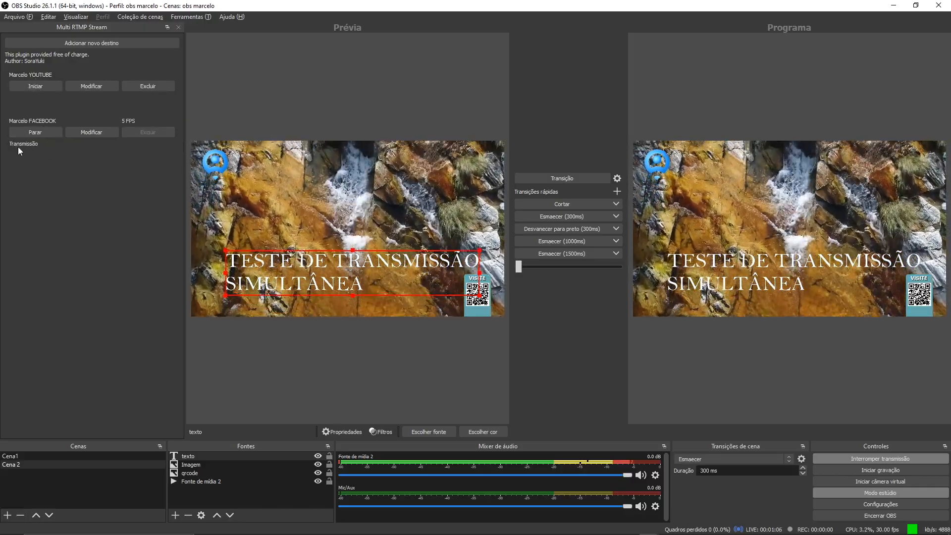
# Switch to the browser, open YouTube in a new tab, and go to the channel's YouTube Studio dashboard.
pyautogui.hotkey('alt', 'Tab')
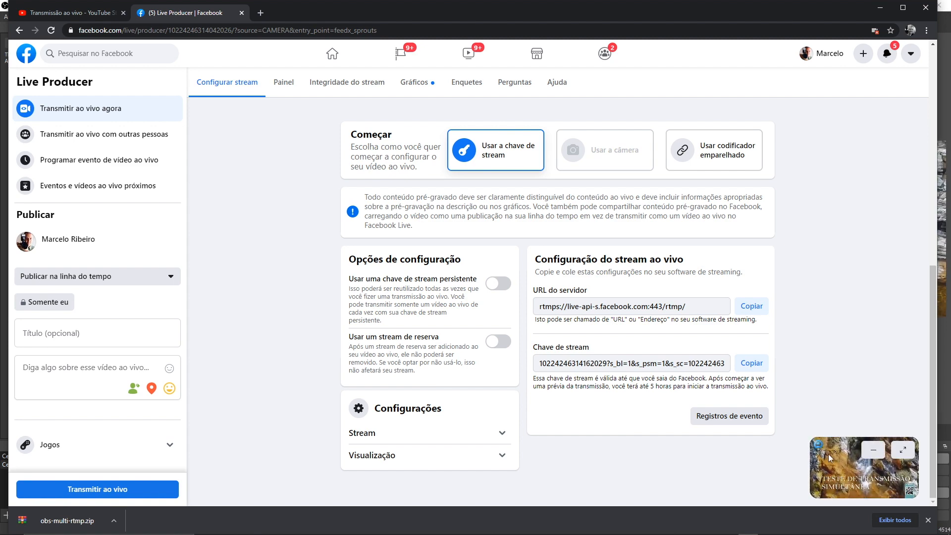
pyautogui.click(66, 14)
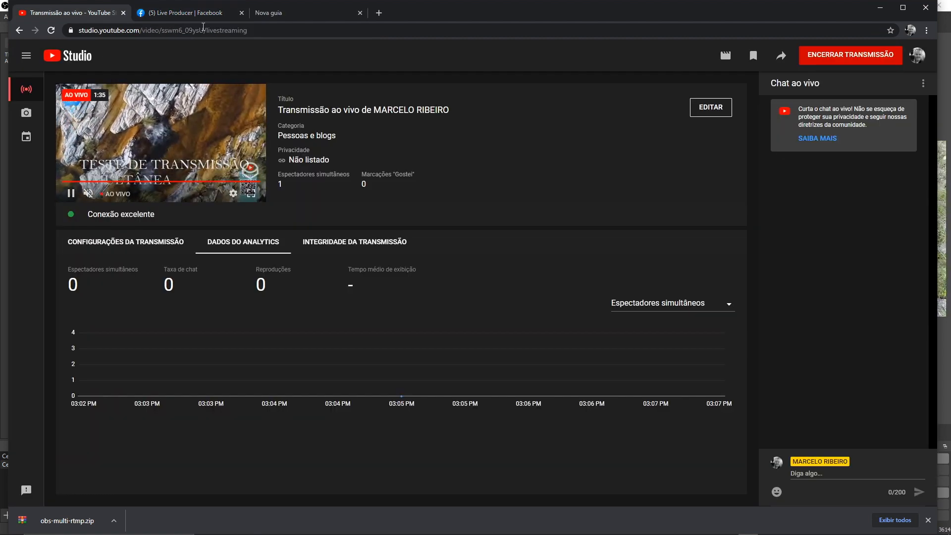
pyautogui.click(349, 14)
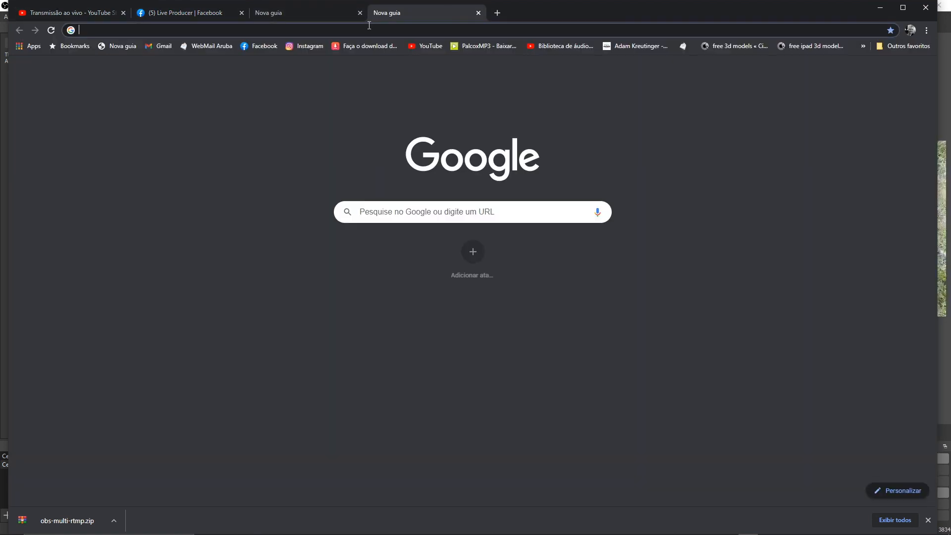
pyautogui.click(430, 43)
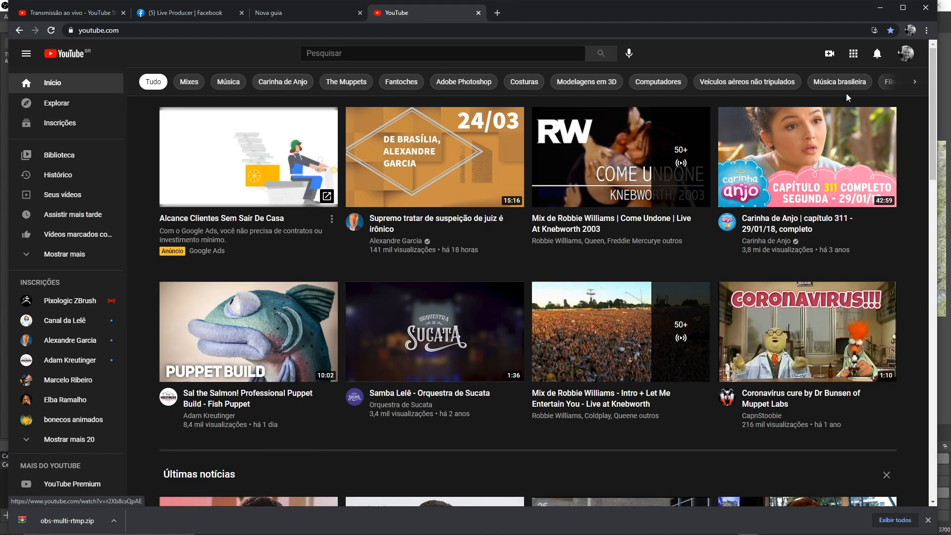
pyautogui.click(906, 55)
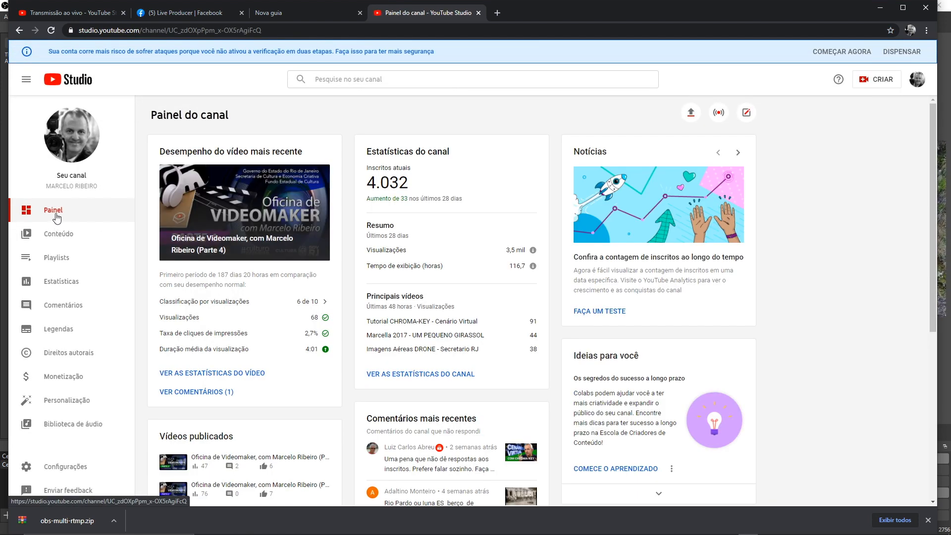
# Open the details of the current live broadcast from the channel's Ao vivo content and follow its video link.
pyautogui.click(52, 238)
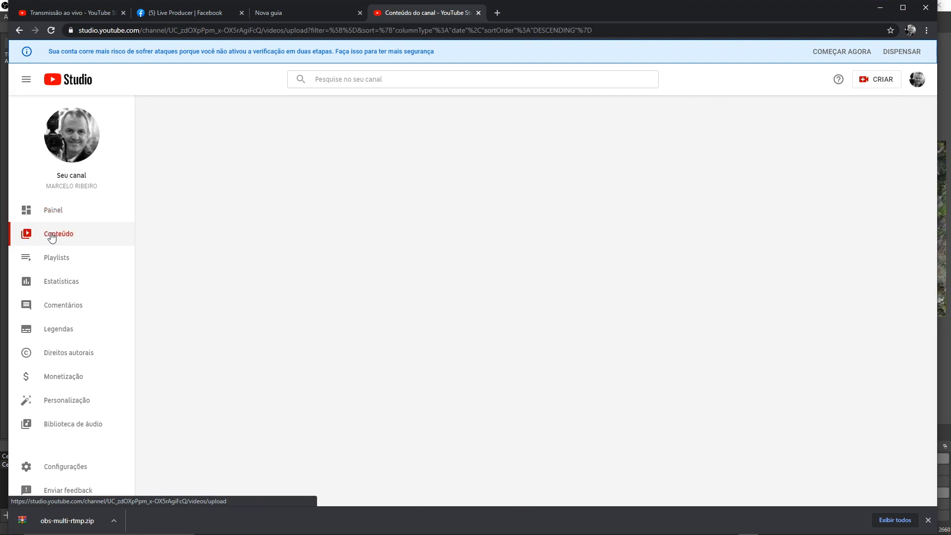
pyautogui.click(204, 144)
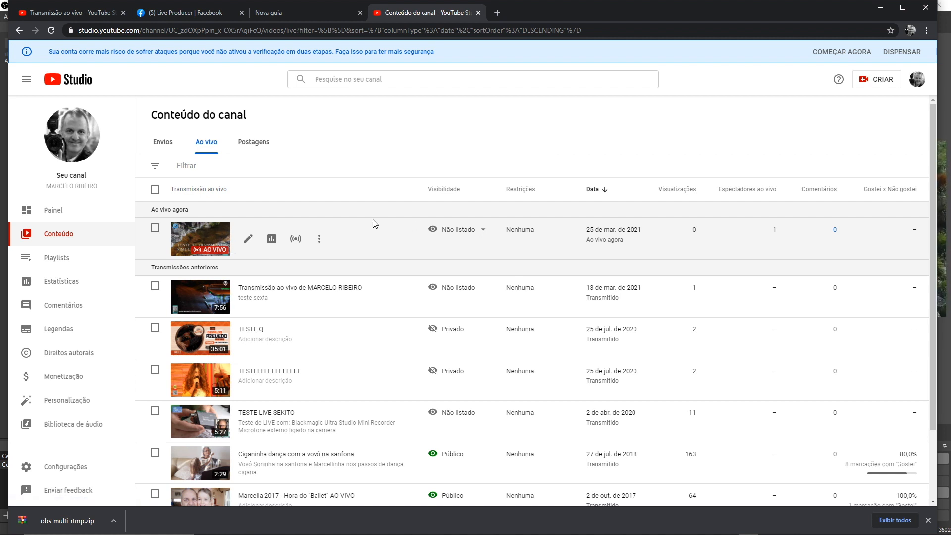
pyautogui.click(195, 241)
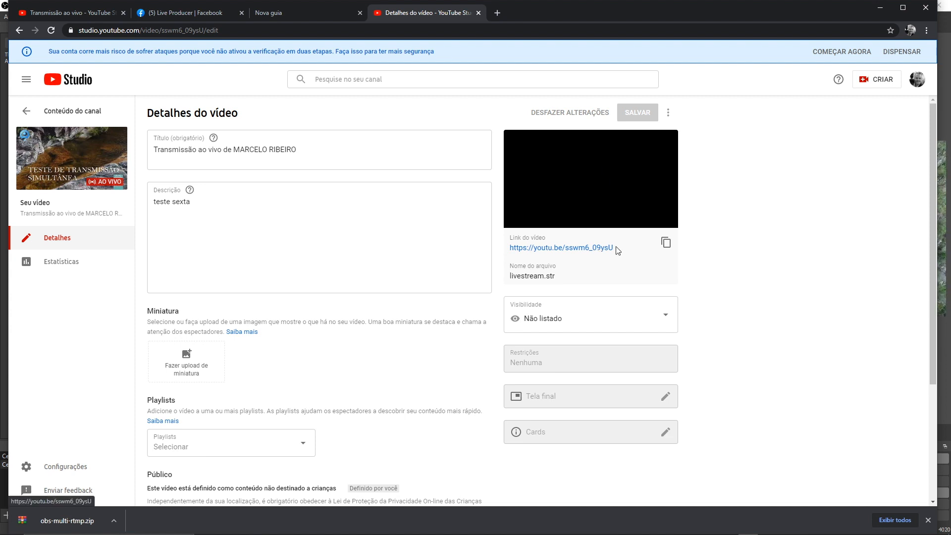
pyautogui.click(568, 248)
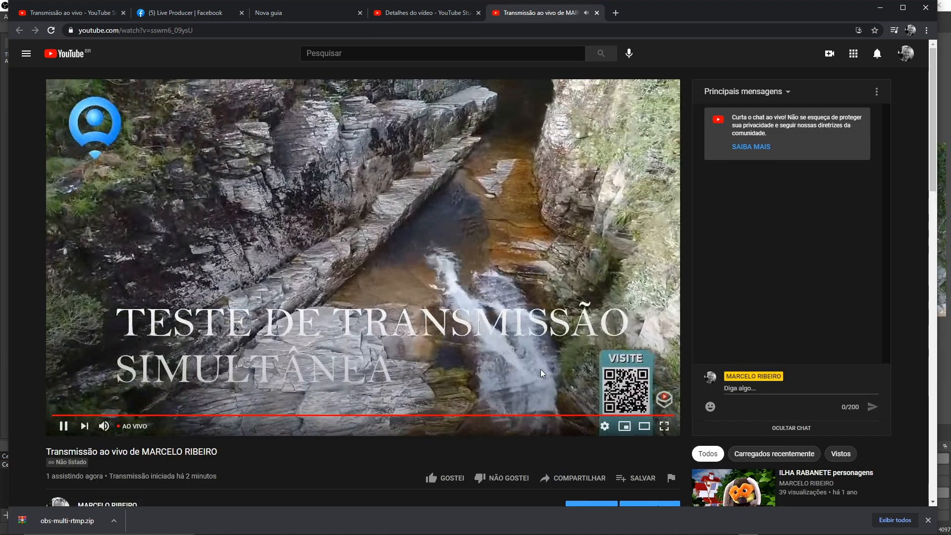
# Lower the computer's playback volume to 2 while the YouTube live page plays.
pyautogui.press('XF86AudioLowerVolume')
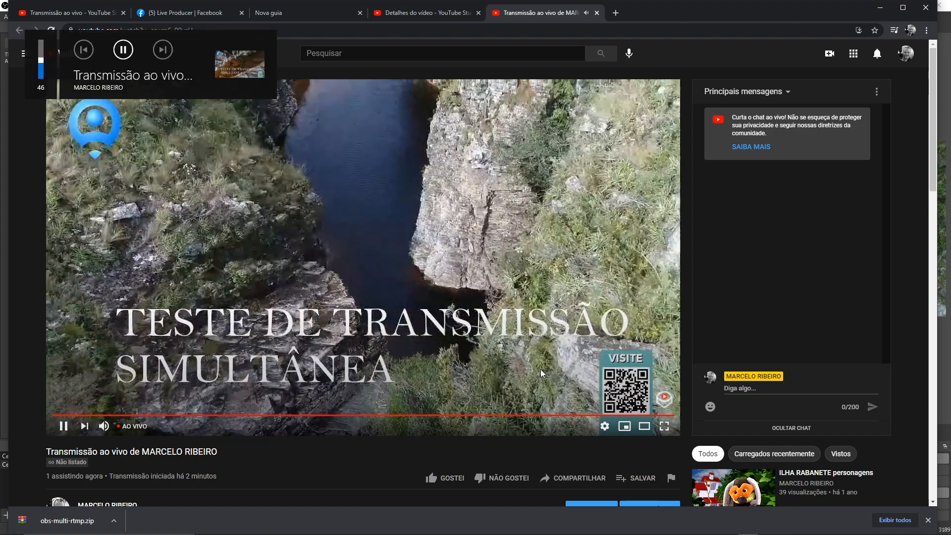
pyautogui.press('XF86AudioLowerVolume')
pyautogui.press('XF86AudioLowerVolume')
pyautogui.press('XF86AudioLowerVolume')
pyautogui.press('XF86AudioLowerVolume')
pyautogui.press('XF86AudioLowerVolume')
pyautogui.press('XF86AudioLowerVolume')
pyautogui.press('XF86AudioLowerVolume')
pyautogui.press('XF86AudioLowerVolume')
pyautogui.press('XF86AudioLowerVolume')
pyautogui.press('XF86AudioLowerVolume')
pyautogui.press('XF86AudioLowerVolume')
pyautogui.press('XF86AudioLowerVolume')
pyautogui.press('XF86AudioLowerVolume')
pyautogui.press('XF86AudioLowerVolume')
pyautogui.press('XF86AudioLowerVolume')
pyautogui.press('XF86AudioLowerVolume')
pyautogui.press('XF86AudioLowerVolume')
pyautogui.press('XF86AudioLowerVolume')
pyautogui.press('XF86AudioLowerVolume')
pyautogui.press('XF86AudioLowerVolume')
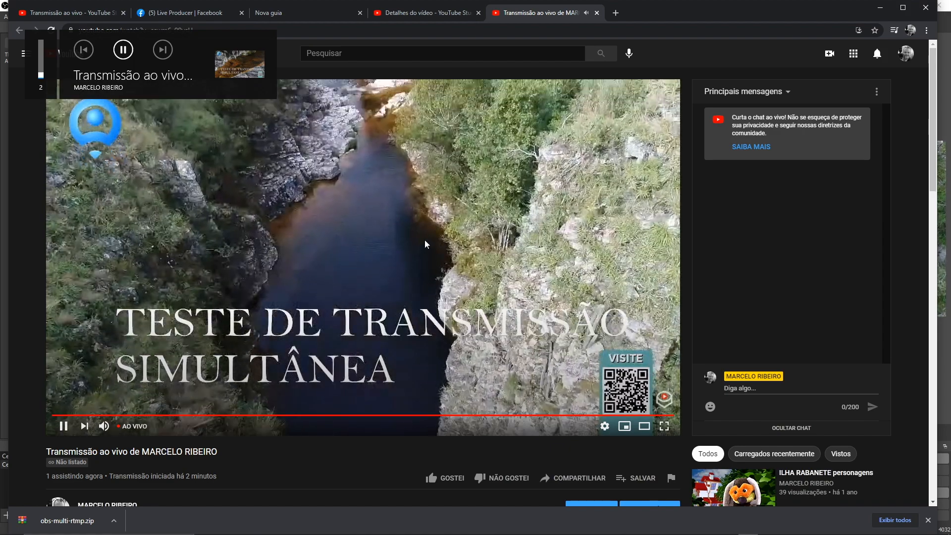
pyautogui.press('XF86AudioRaiseVolume')
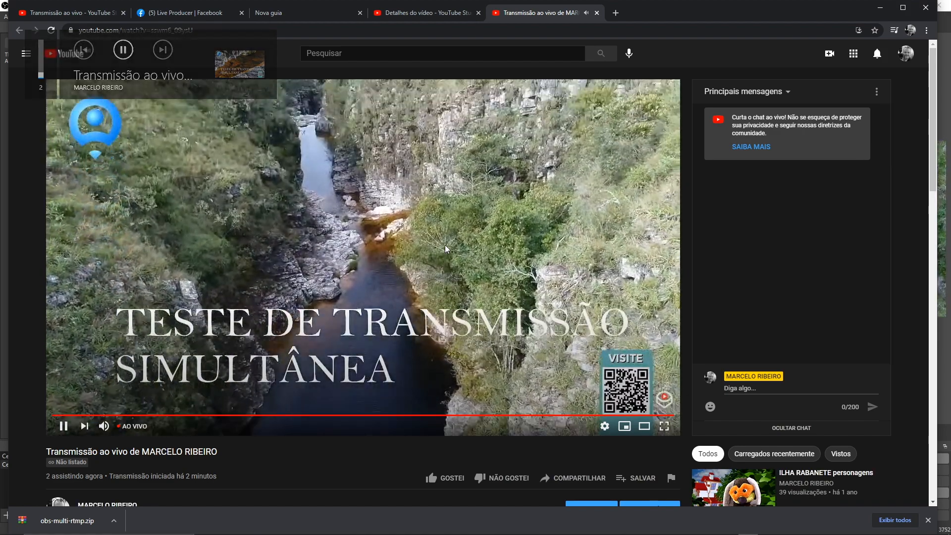
# Switch to OBS and fade Cena1 to the program output with the 300 ms Esmaecer transition.
pyautogui.hotkey('alt', 'Tab')
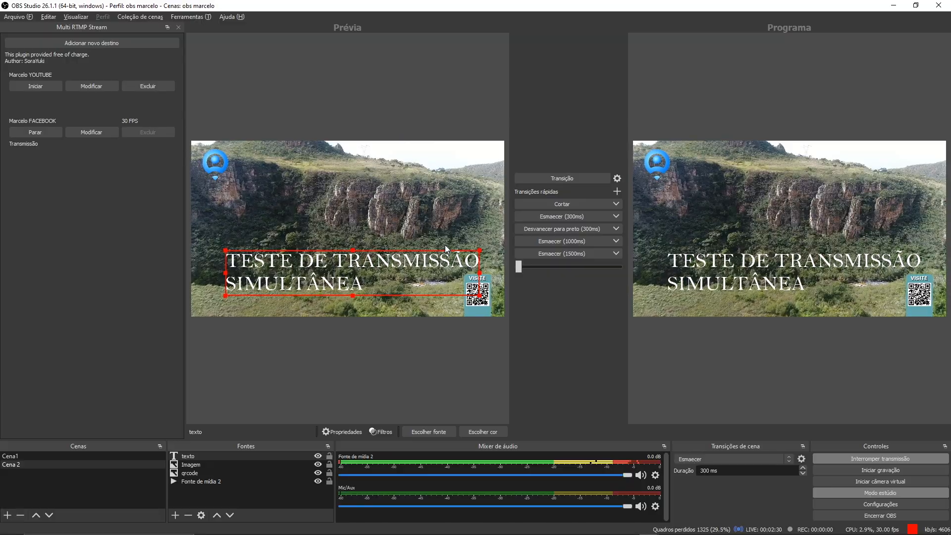
pyautogui.click(11, 458)
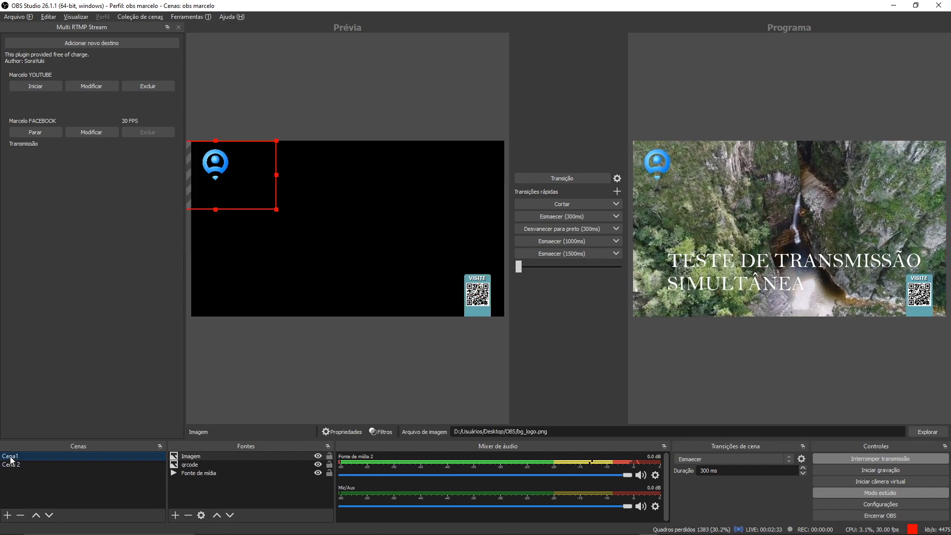
pyautogui.click(545, 216)
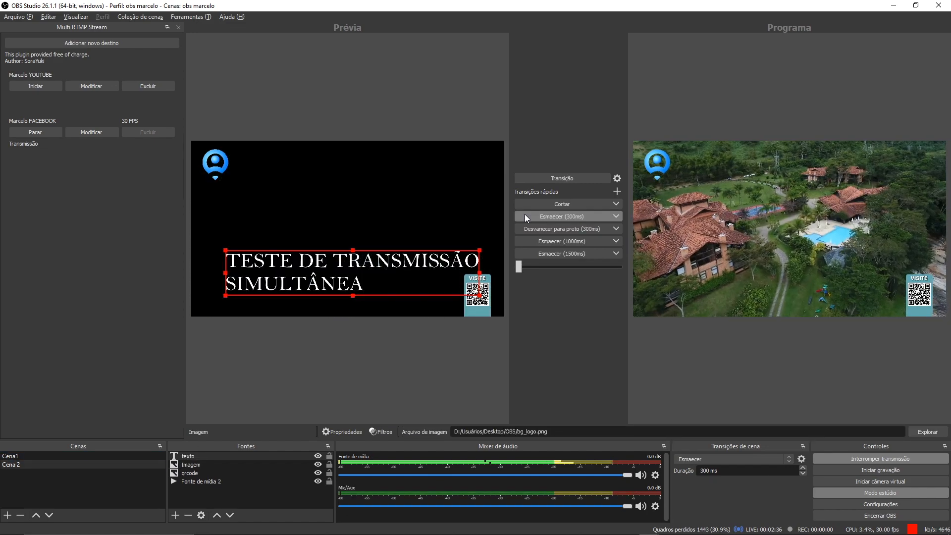
# Switch to the browser, start the live broadcast in Facebook Live Producer, and dismiss the panel customization notice.
pyautogui.hotkey('alt', 'Tab')
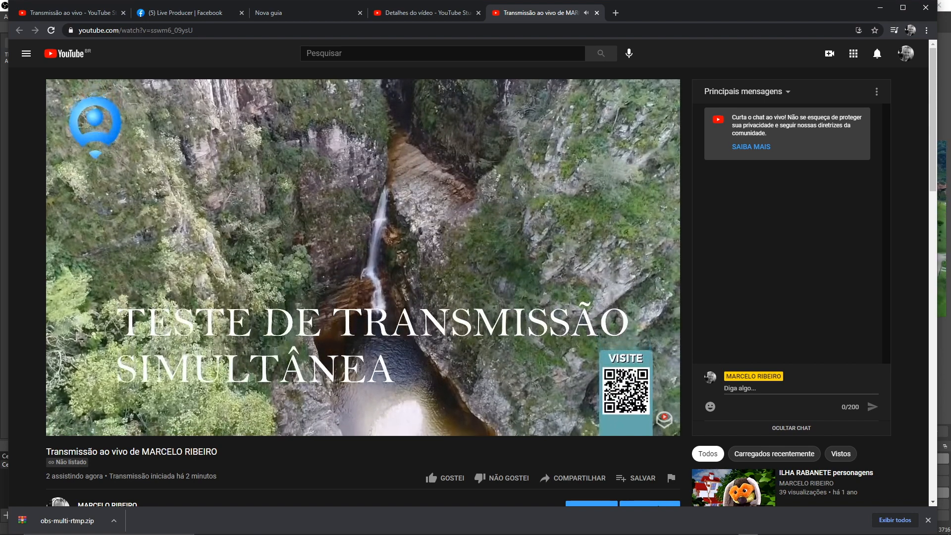
pyautogui.click(204, 14)
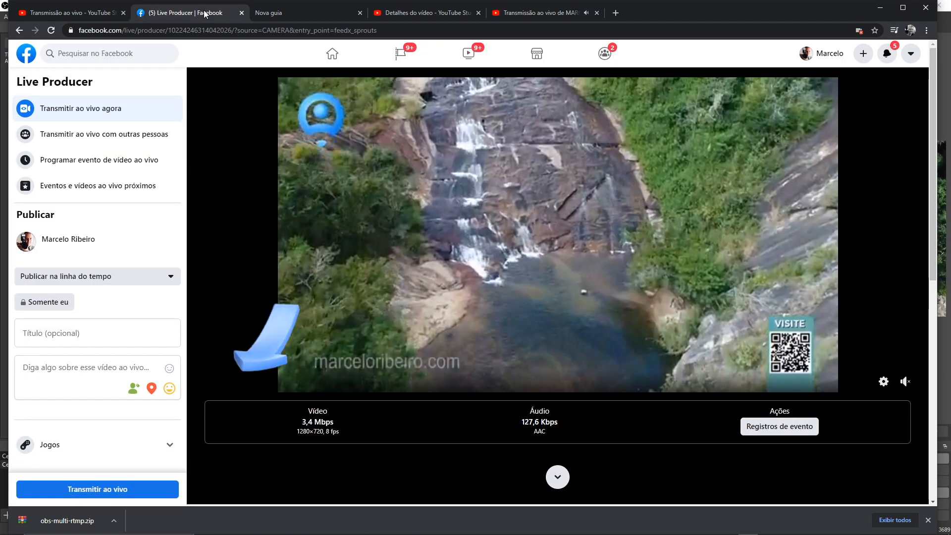
pyautogui.click(83, 492)
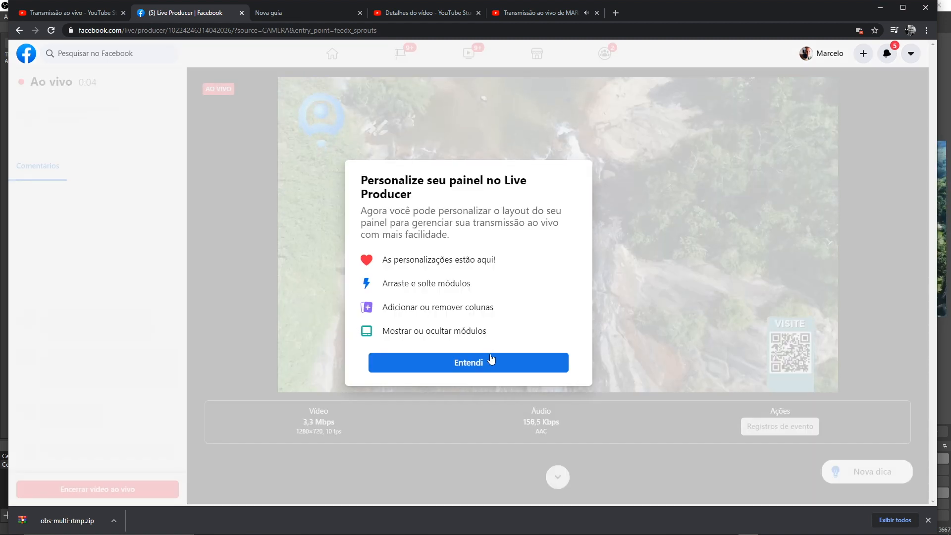
pyautogui.click(487, 360)
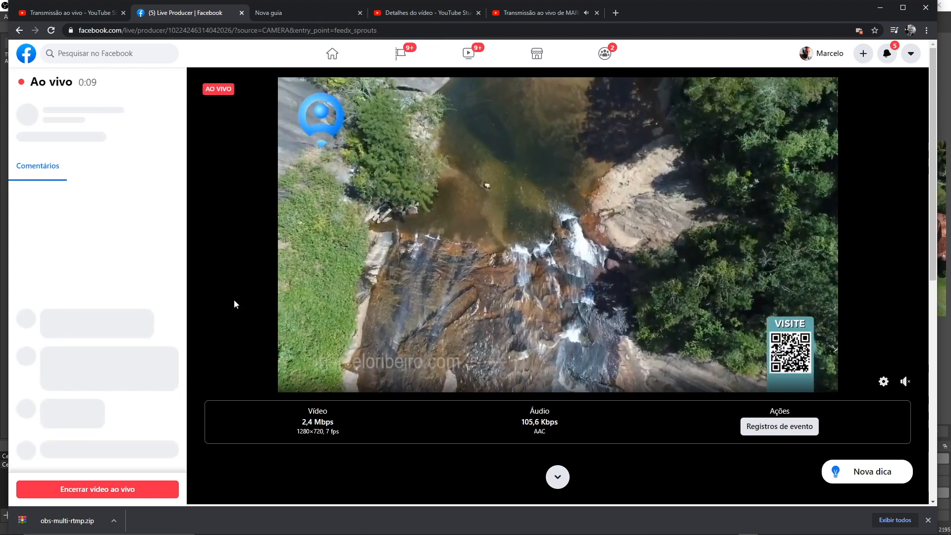
# Fade Cena 2 to the program output in OBS over 1500 ms and check the Facebook and YouTube live pages.
pyautogui.hotkey('alt', 'Tab')
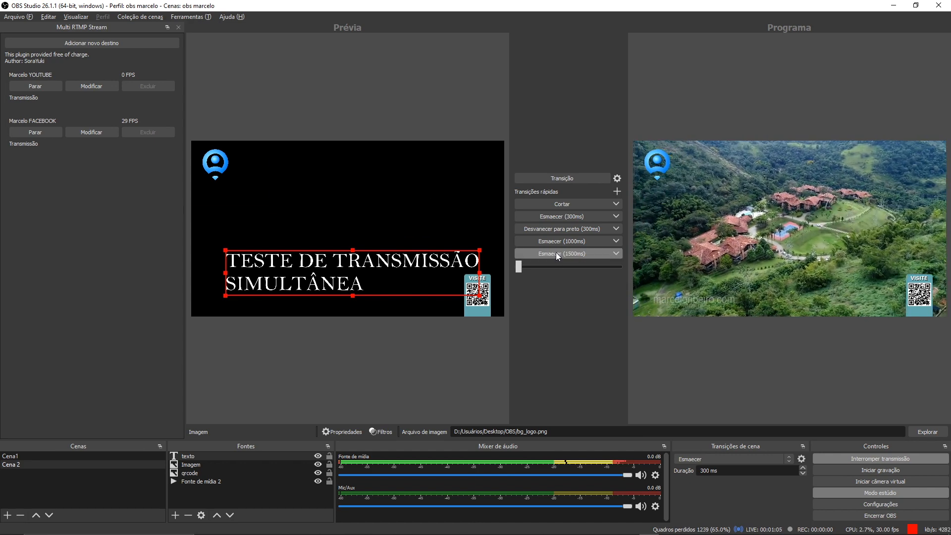
pyautogui.click(555, 252)
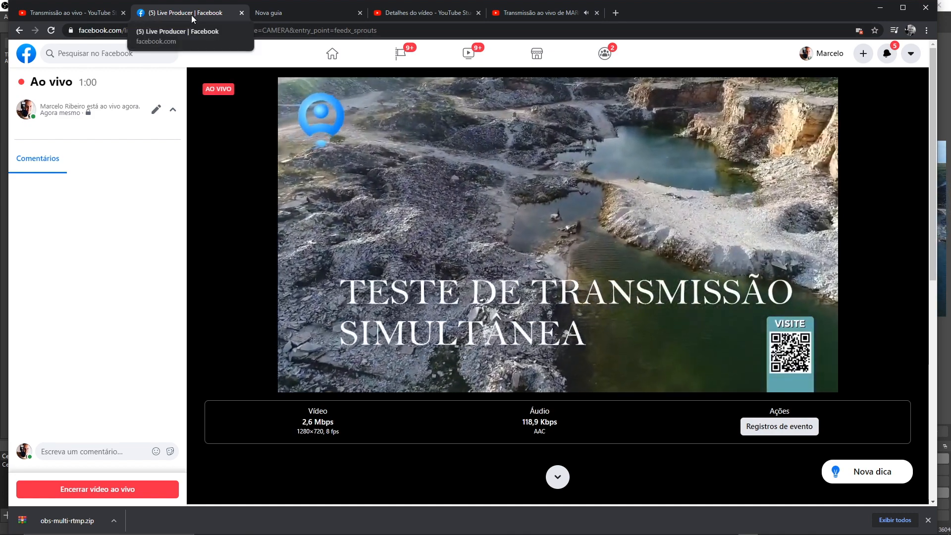
pyautogui.click(419, 13)
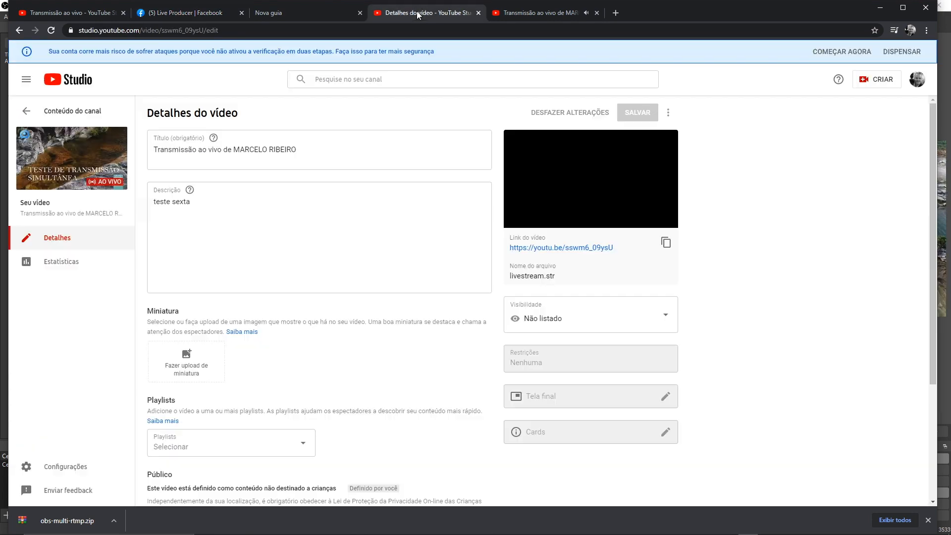
pyautogui.click(518, 7)
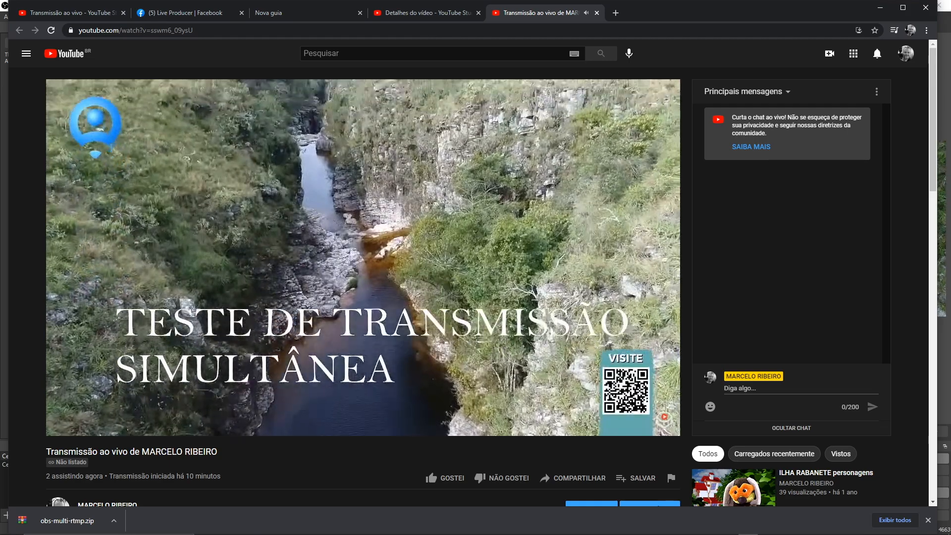
# Return to OBS and stop the YouTube Multi RTMP target.
pyautogui.hotkey('alt', 'Tab')
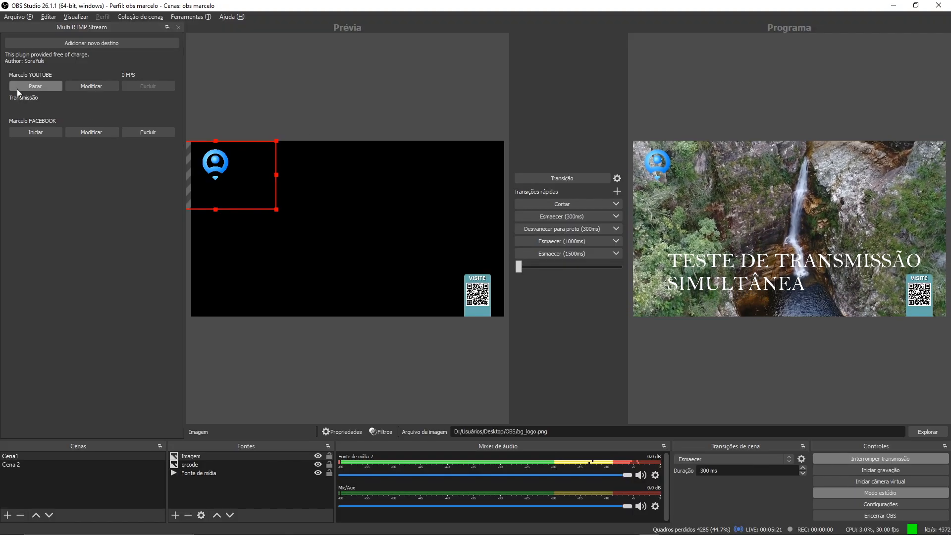
pyautogui.click(30, 85)
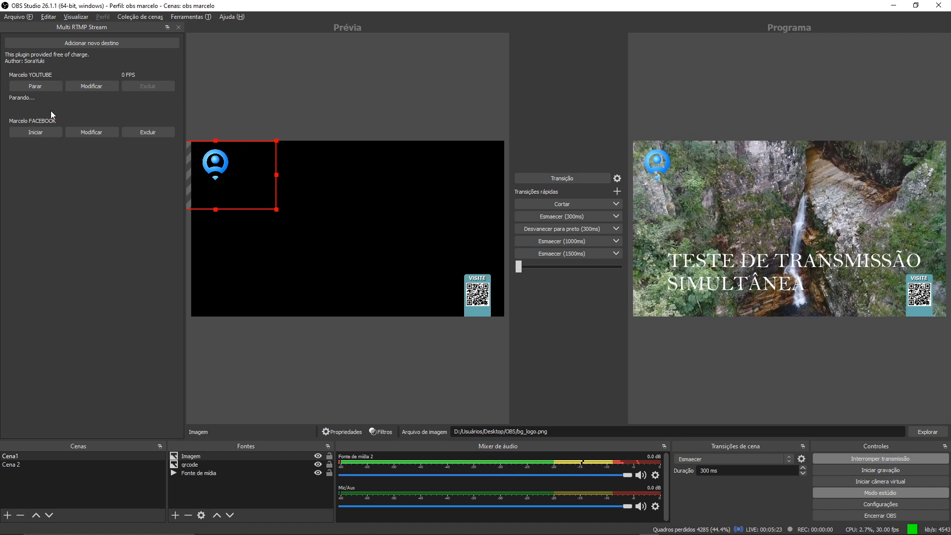